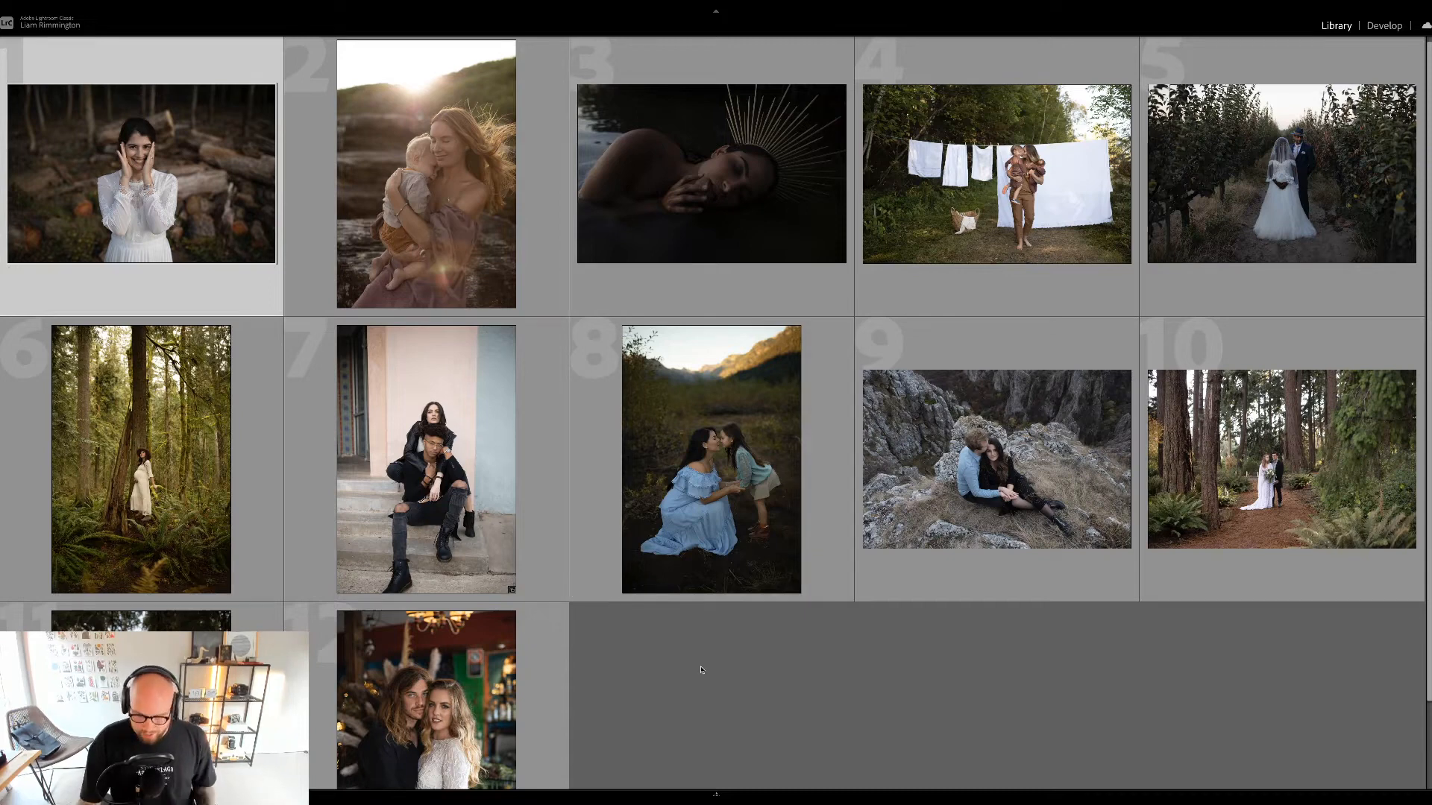
pyautogui.scroll(-1, 704, 670)
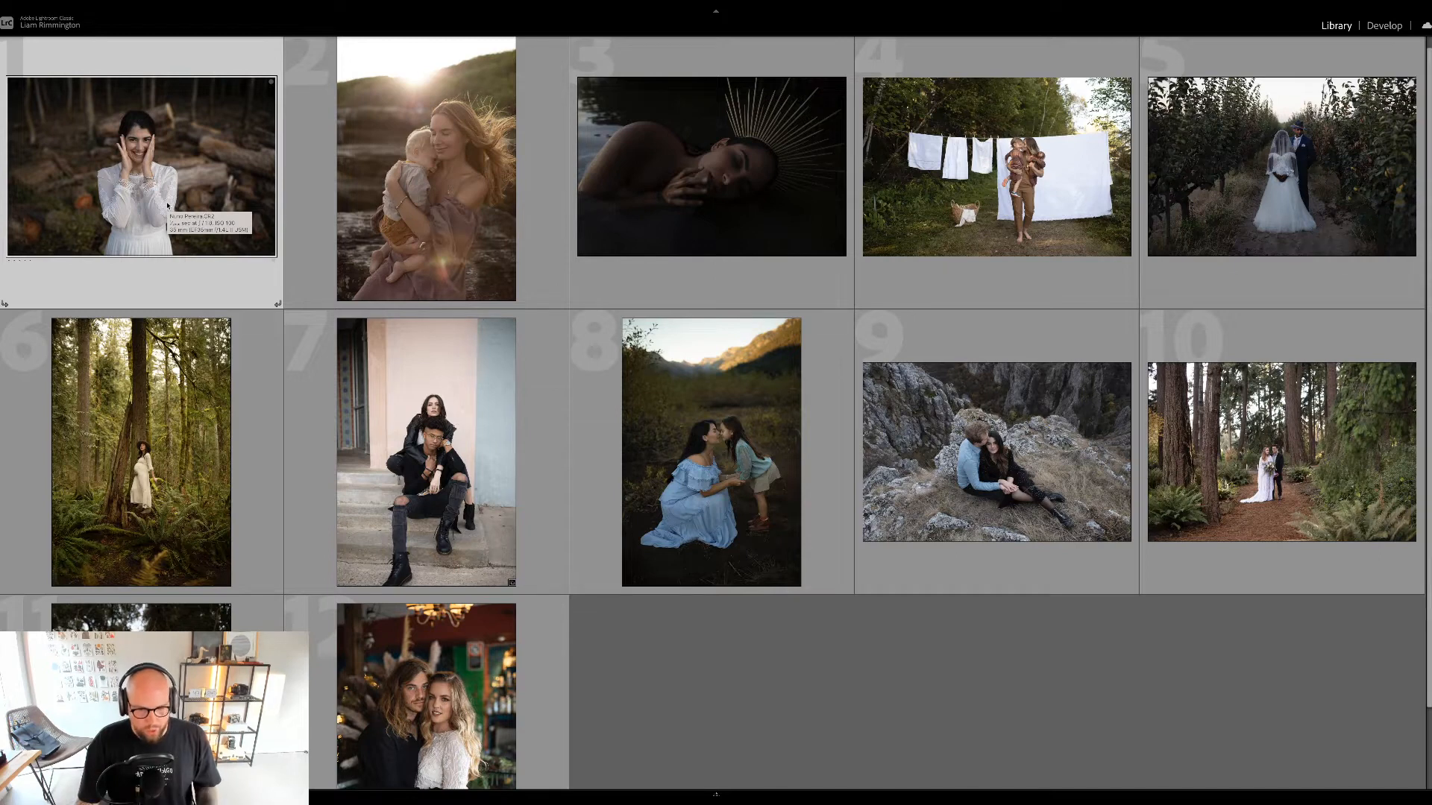
pyautogui.click(850, 710)
pyautogui.scroll(-1, 851, 711)
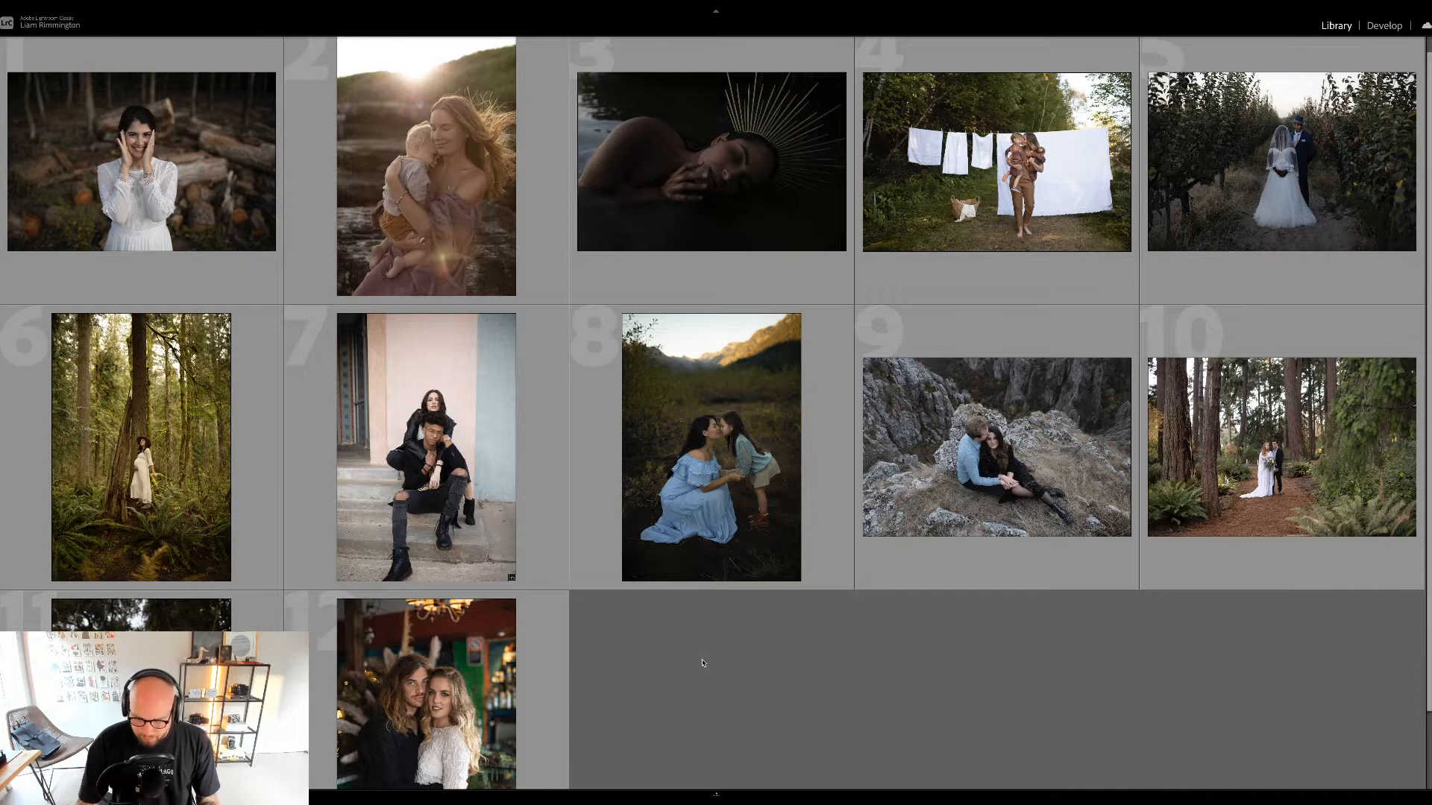
pyautogui.scroll(-1, 701, 663)
pyautogui.scroll(2, 693, 656)
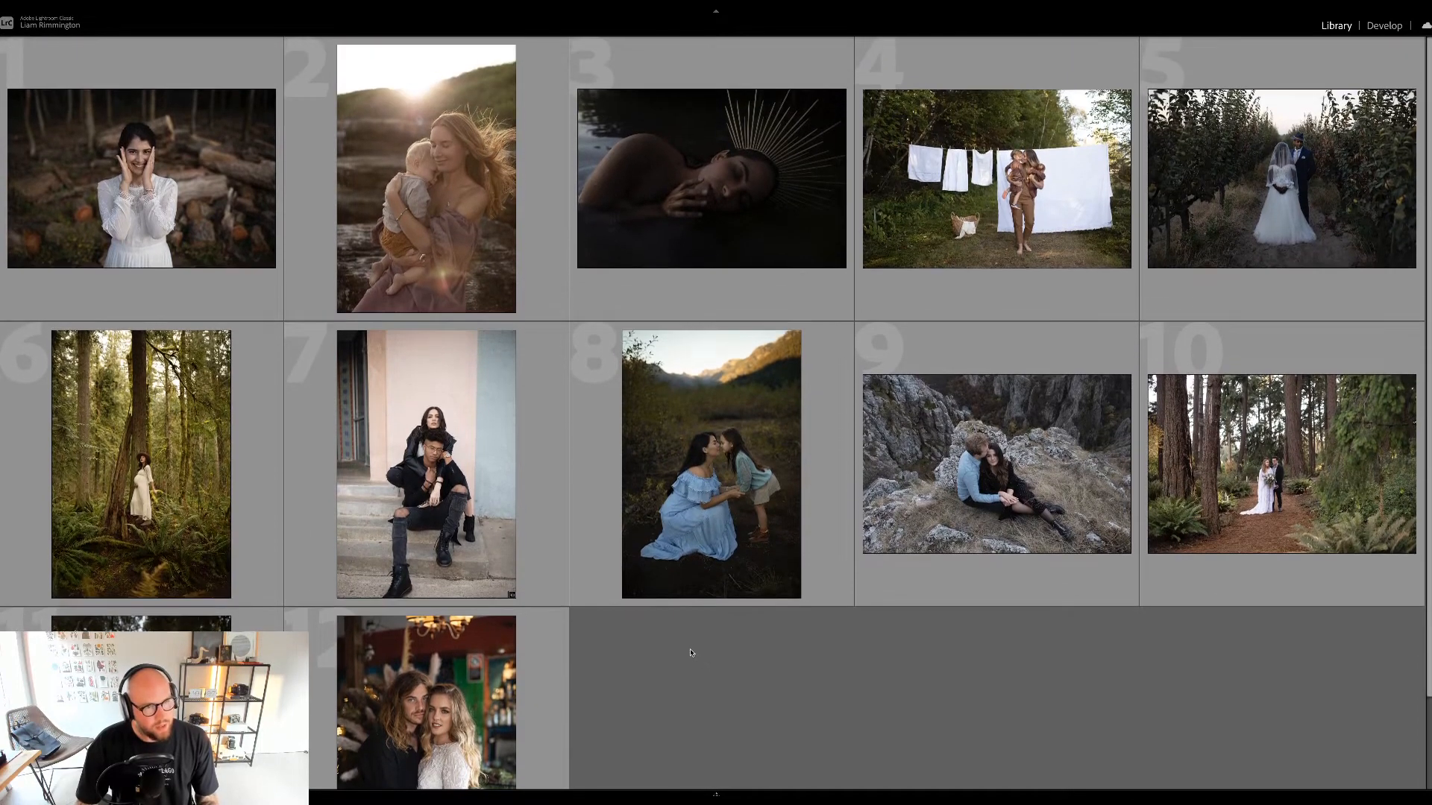
# - Open the portrait of the woman in white among the logs in Develop, raising its exposure slightly and warming the white balance
pyautogui.click(179, 189)
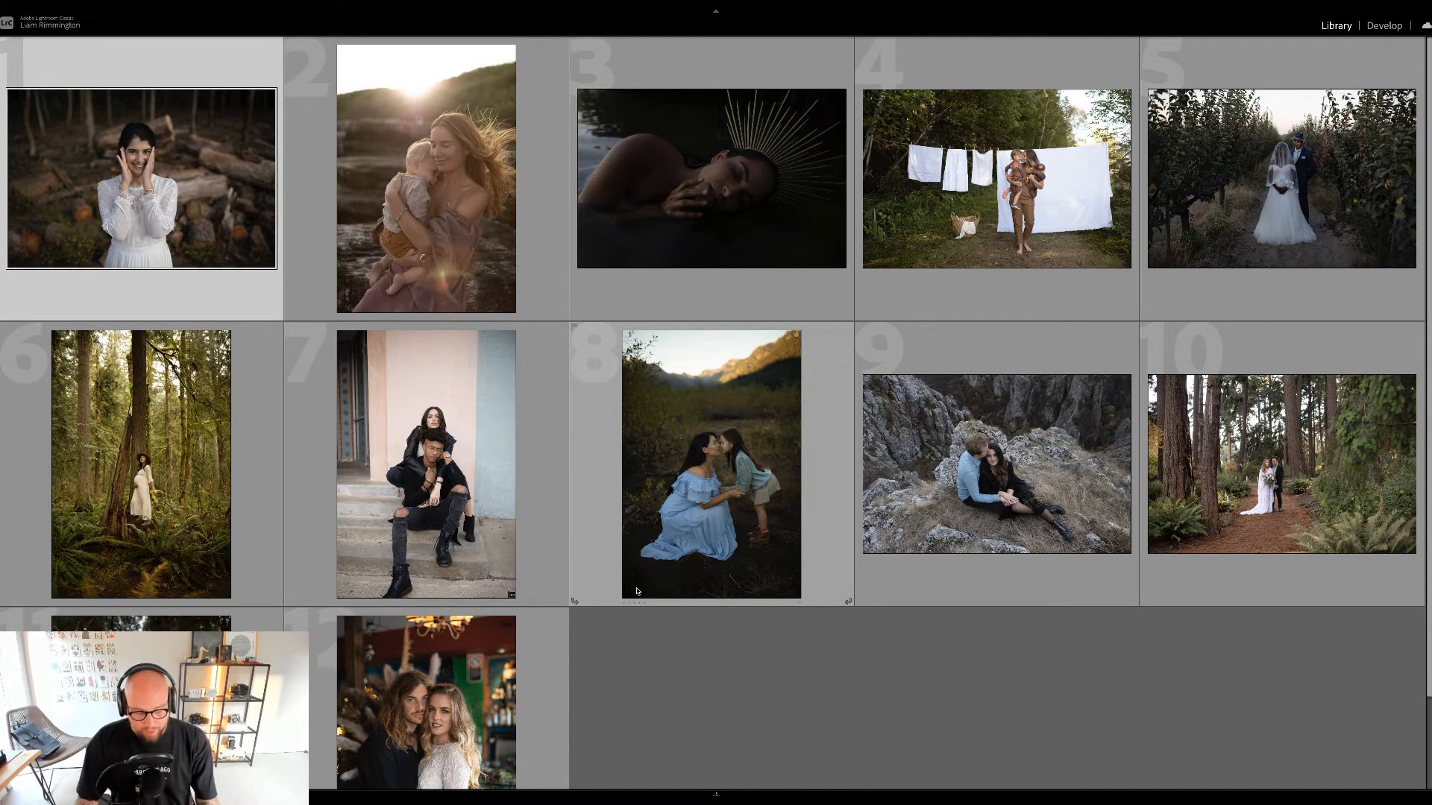
pyautogui.press('d')
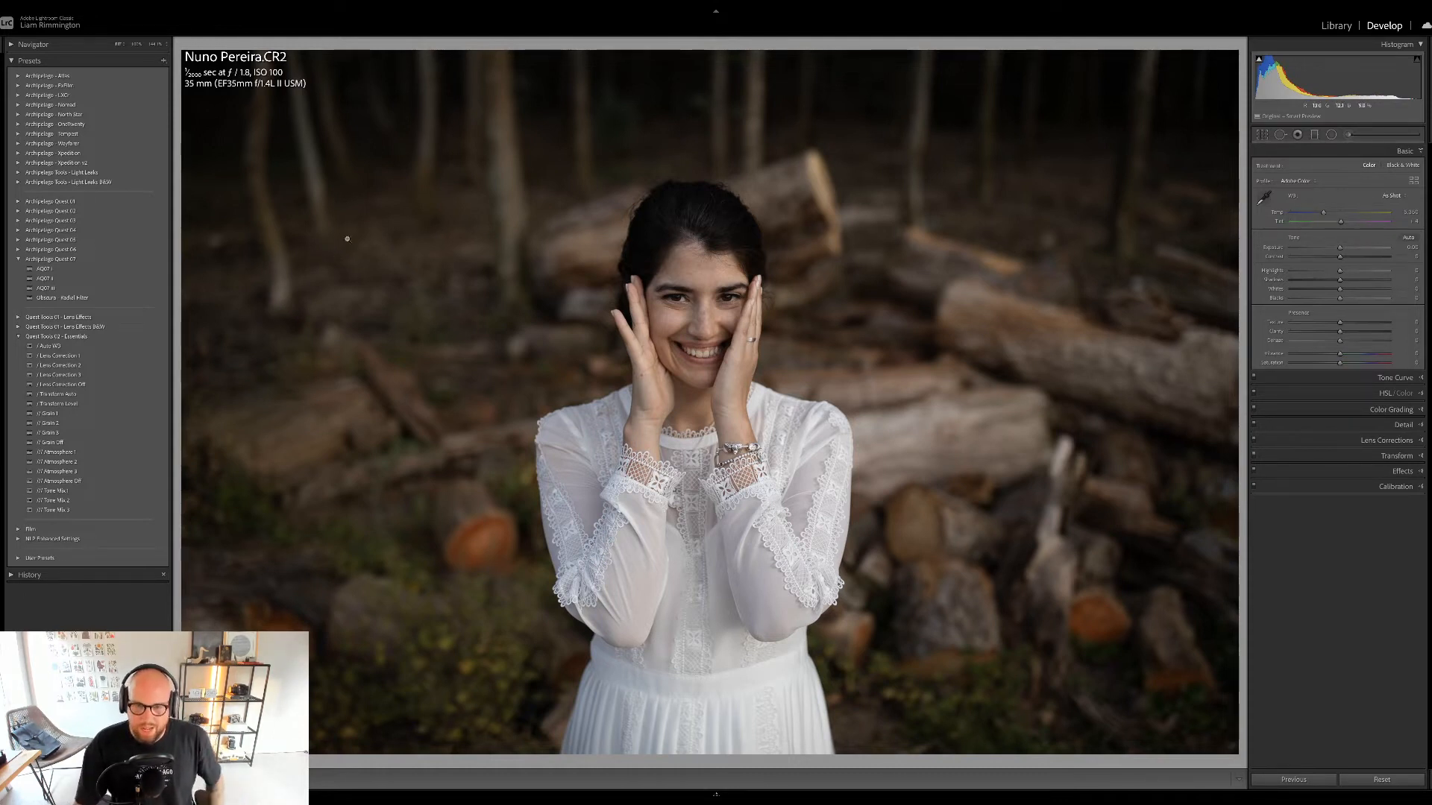
pyautogui.press('=')
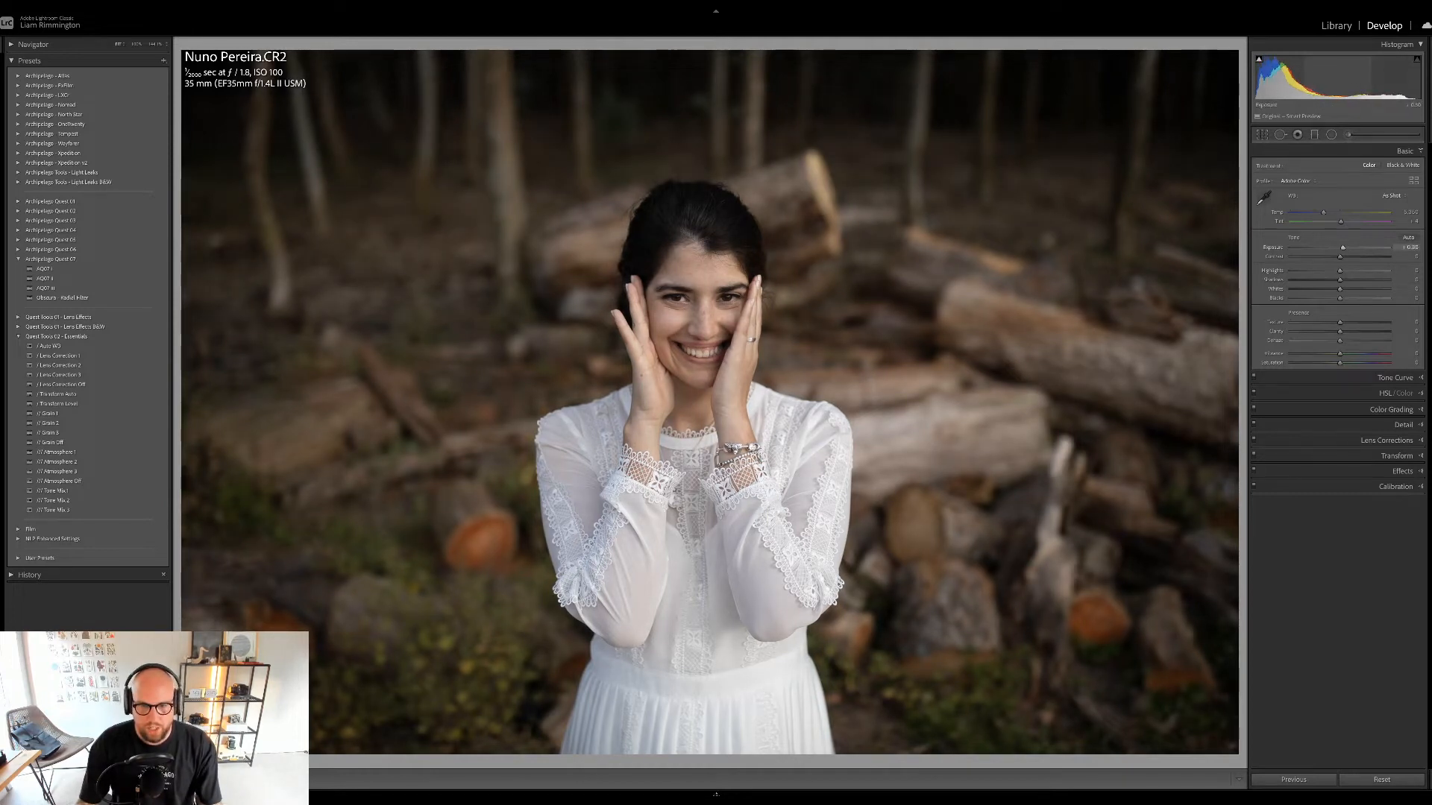
pyautogui.moveTo(1323, 212); pyautogui.dragTo(1332, 214)
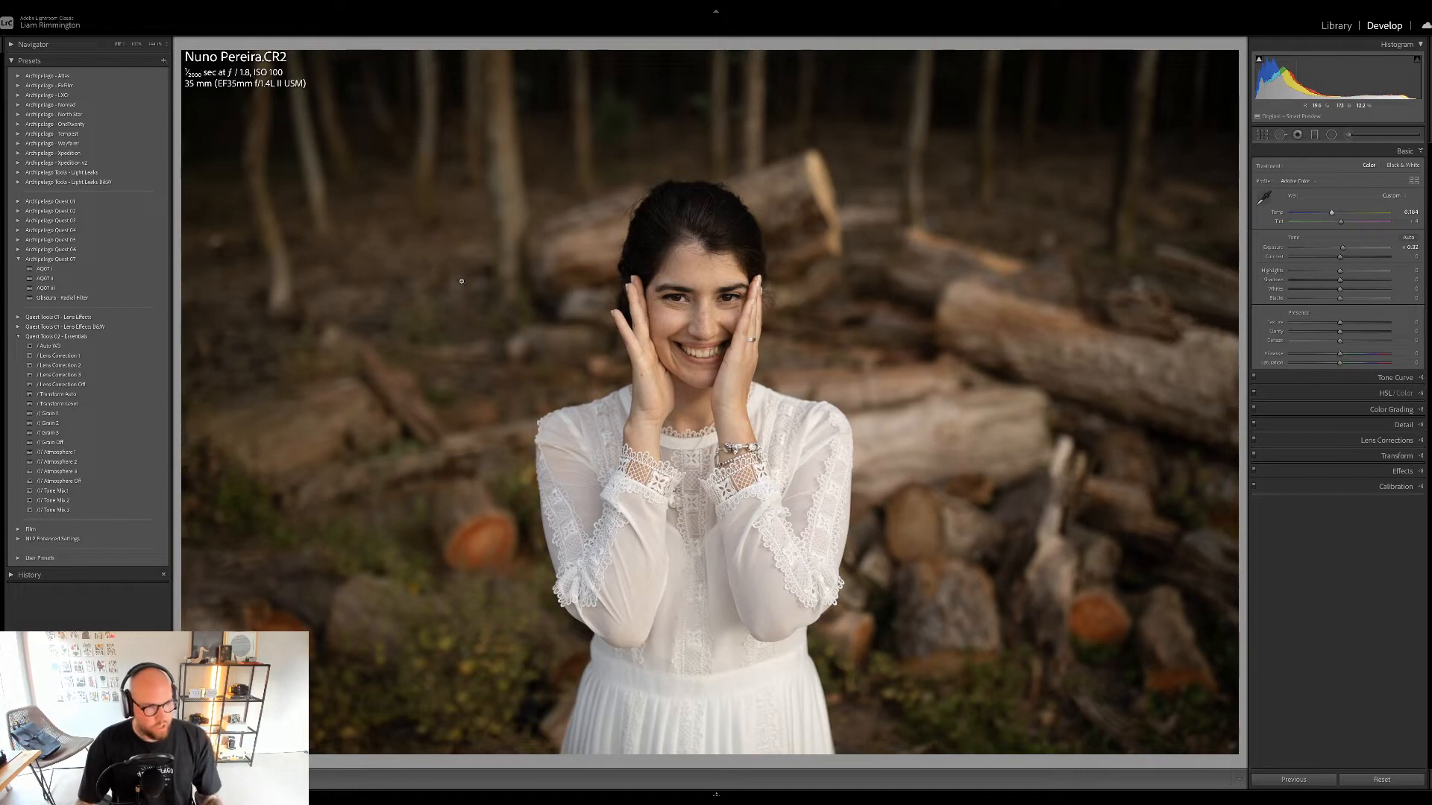
# - Apply the first Archipelago Quest 07 preset to the woodland portrait and raise its exposure slightly
pyautogui.click(700, 300)
pyautogui.moveTo(701, 251); pyautogui.dragTo(708, 317)
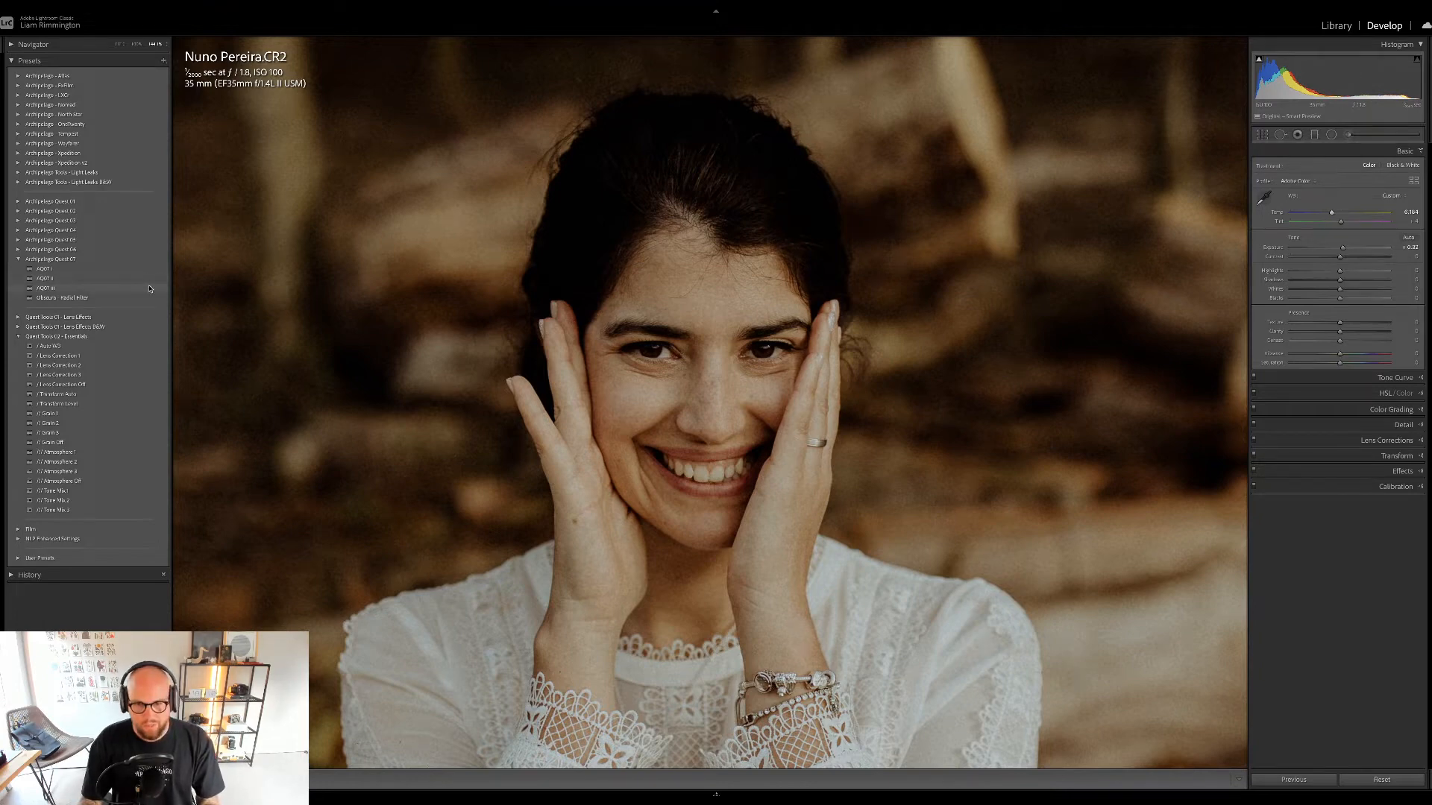
pyautogui.click(149, 288)
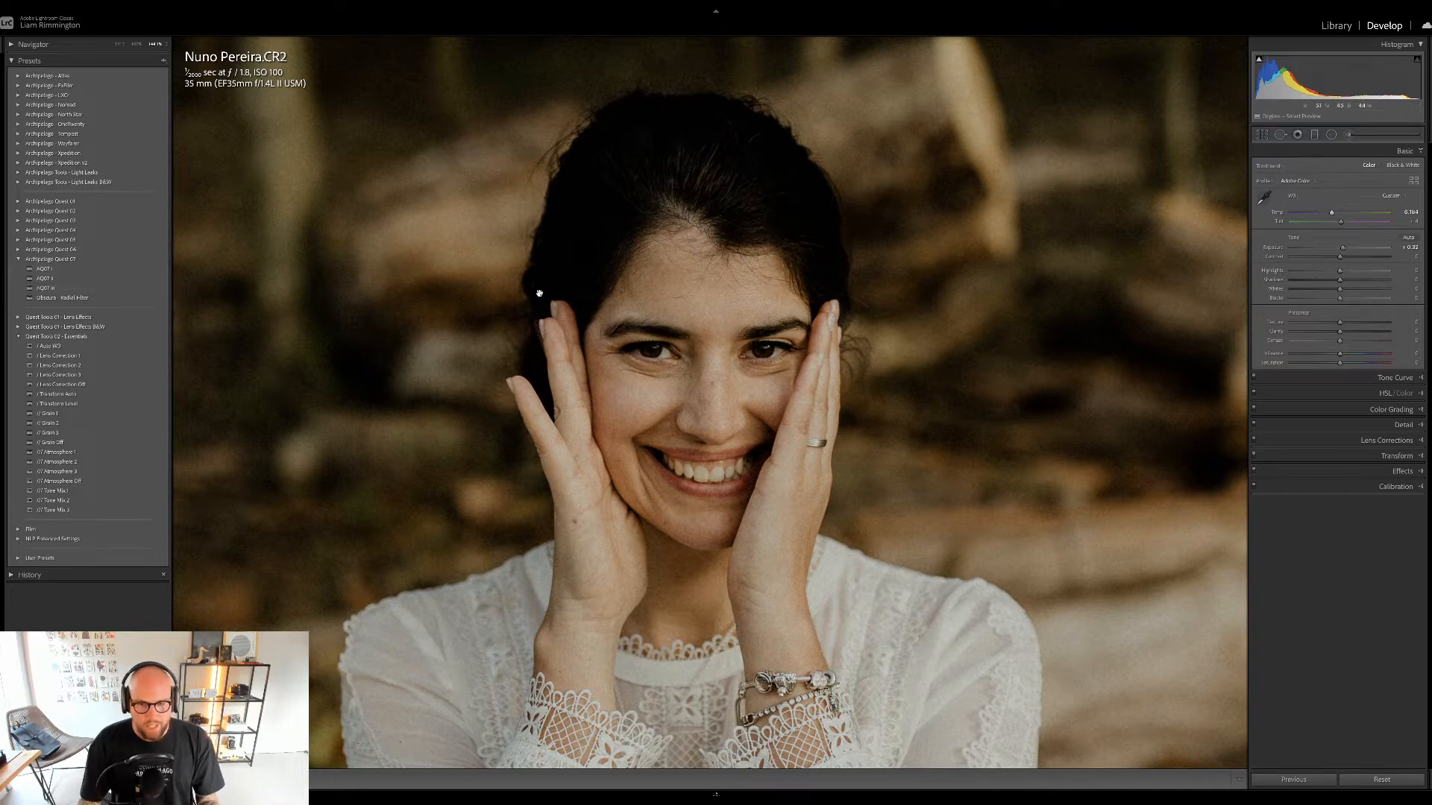
pyautogui.click(199, 294)
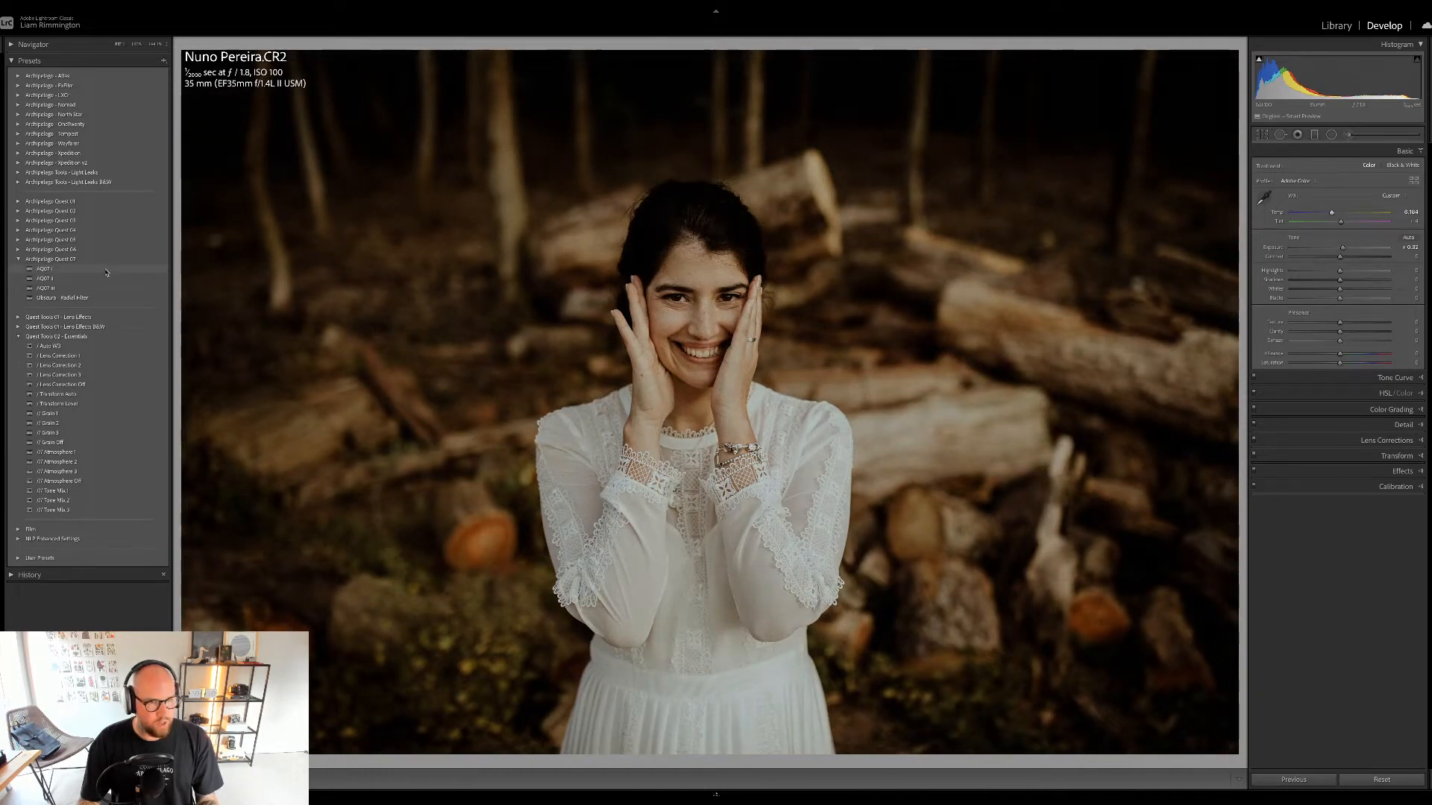
pyautogui.click(106, 270)
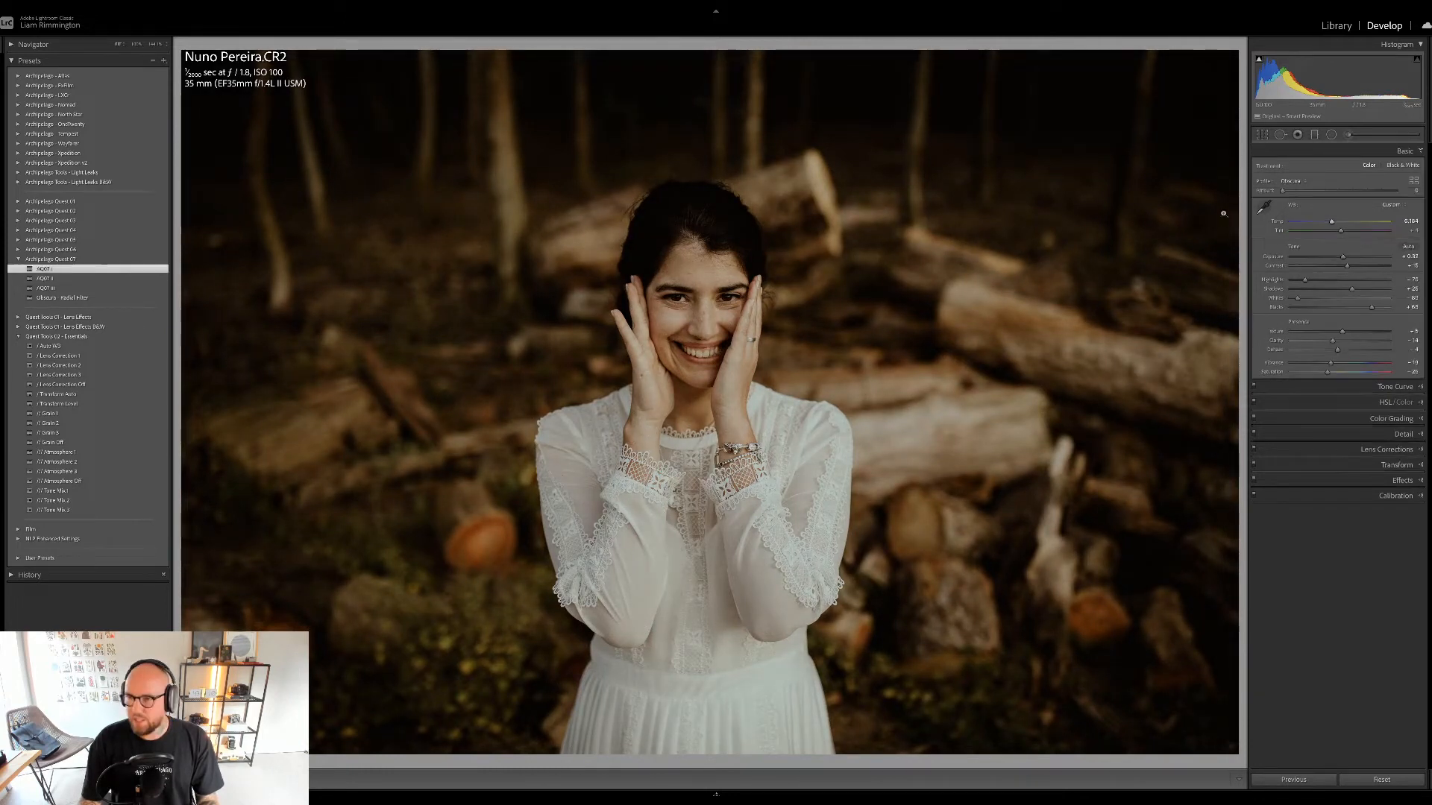
pyautogui.moveTo(1340, 78); pyautogui.dragTo(1347, 80)
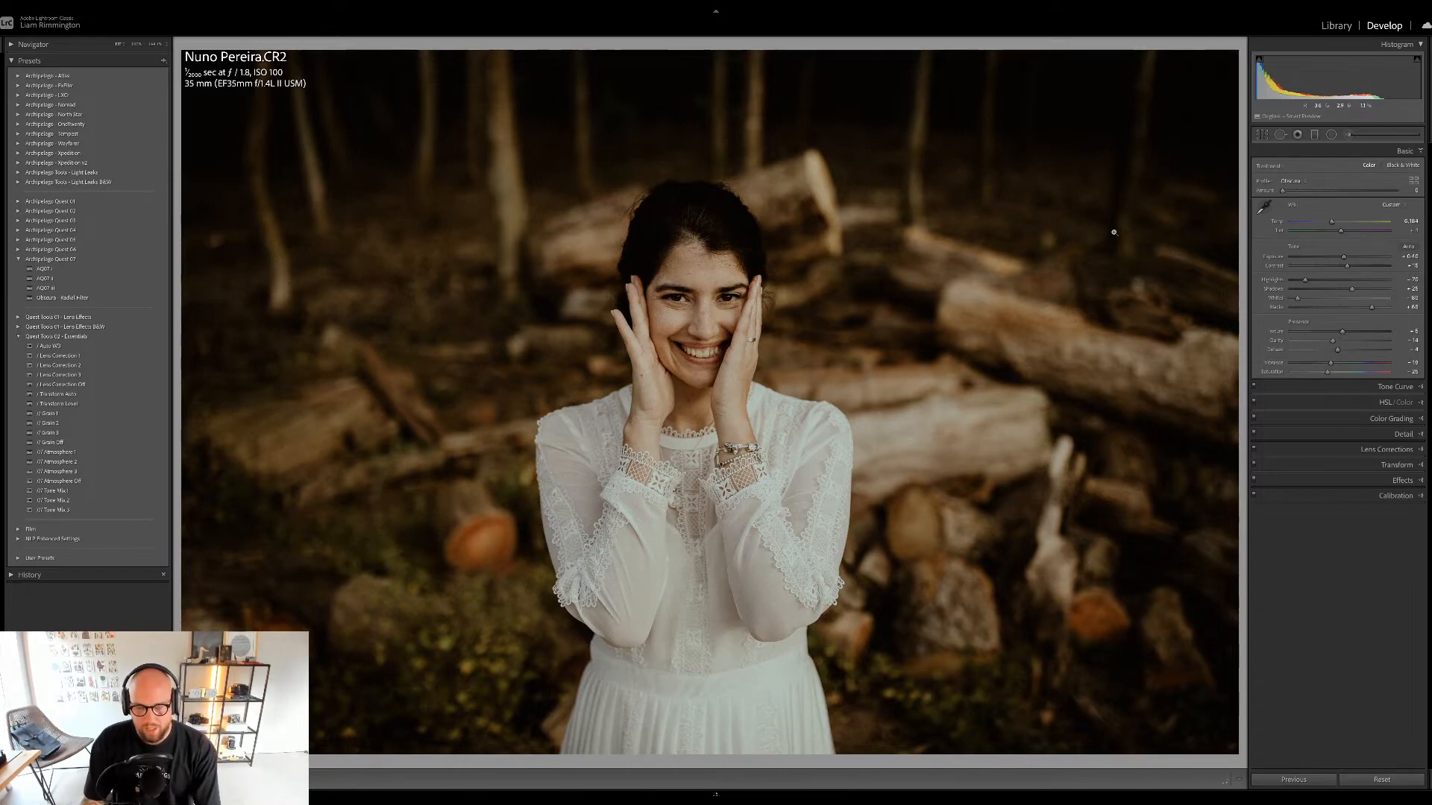
# - Compare the portrait before and after the edit, full-size and side by side, and return to the photo grid
pyautogui.press('\\')
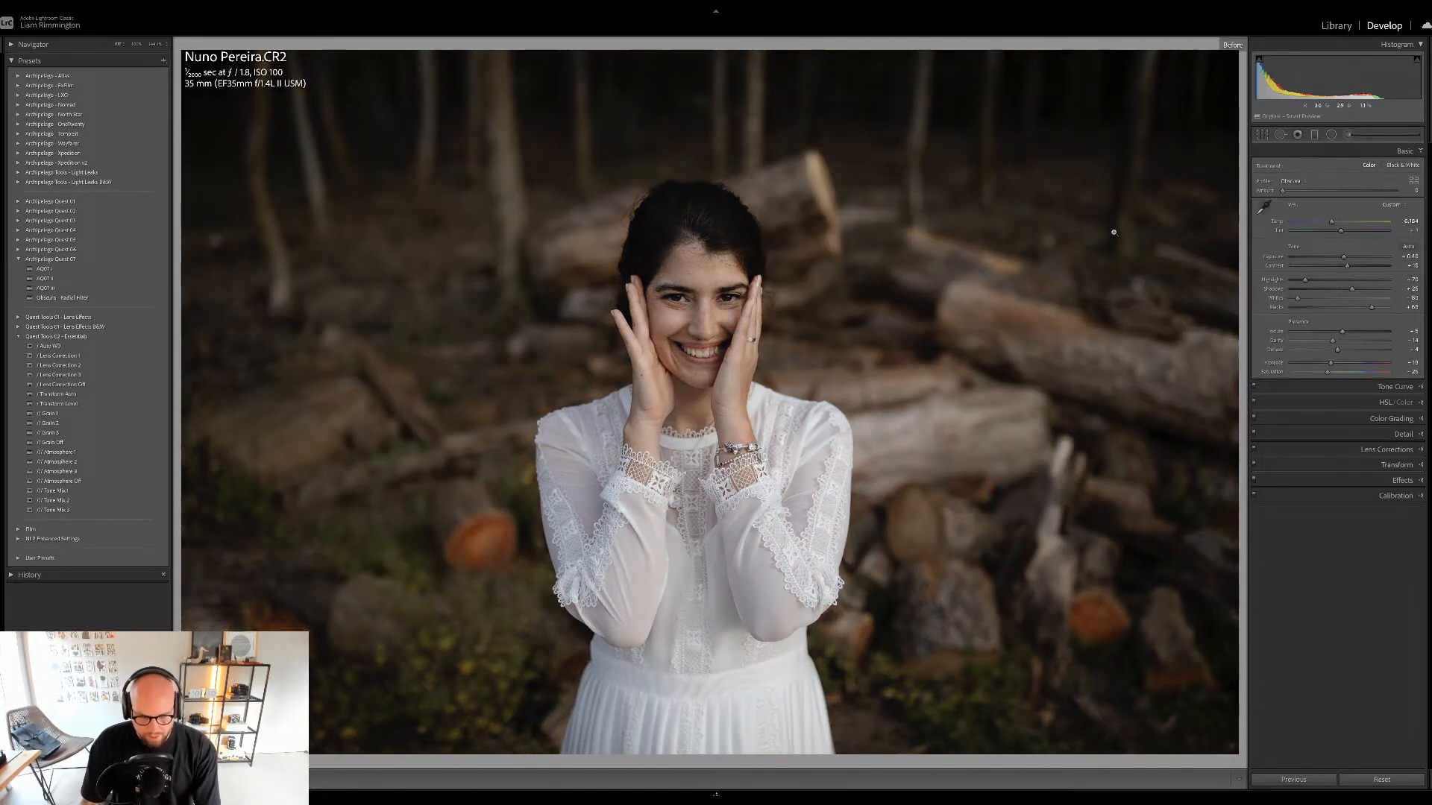
pyautogui.press('\\')
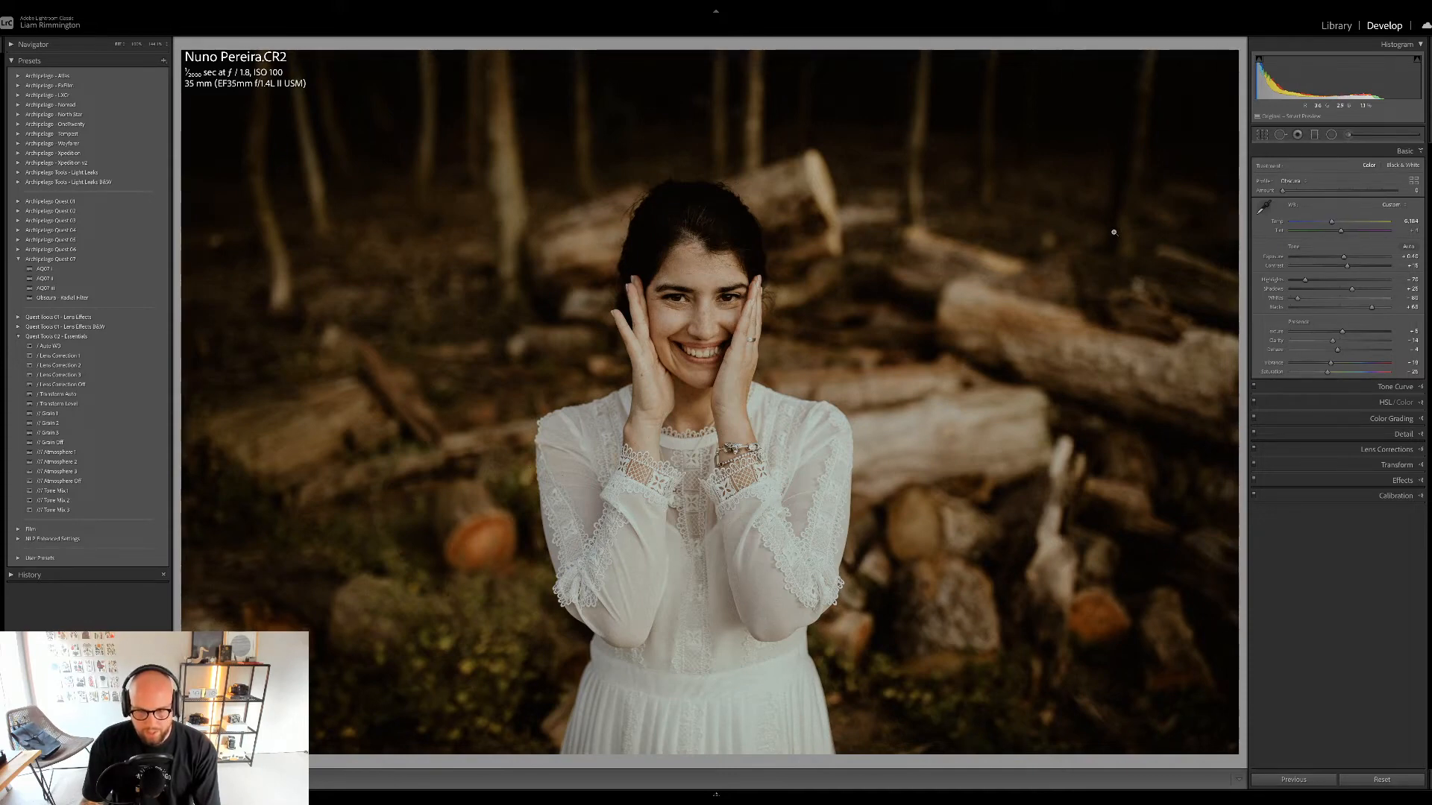
pyautogui.press('\\')
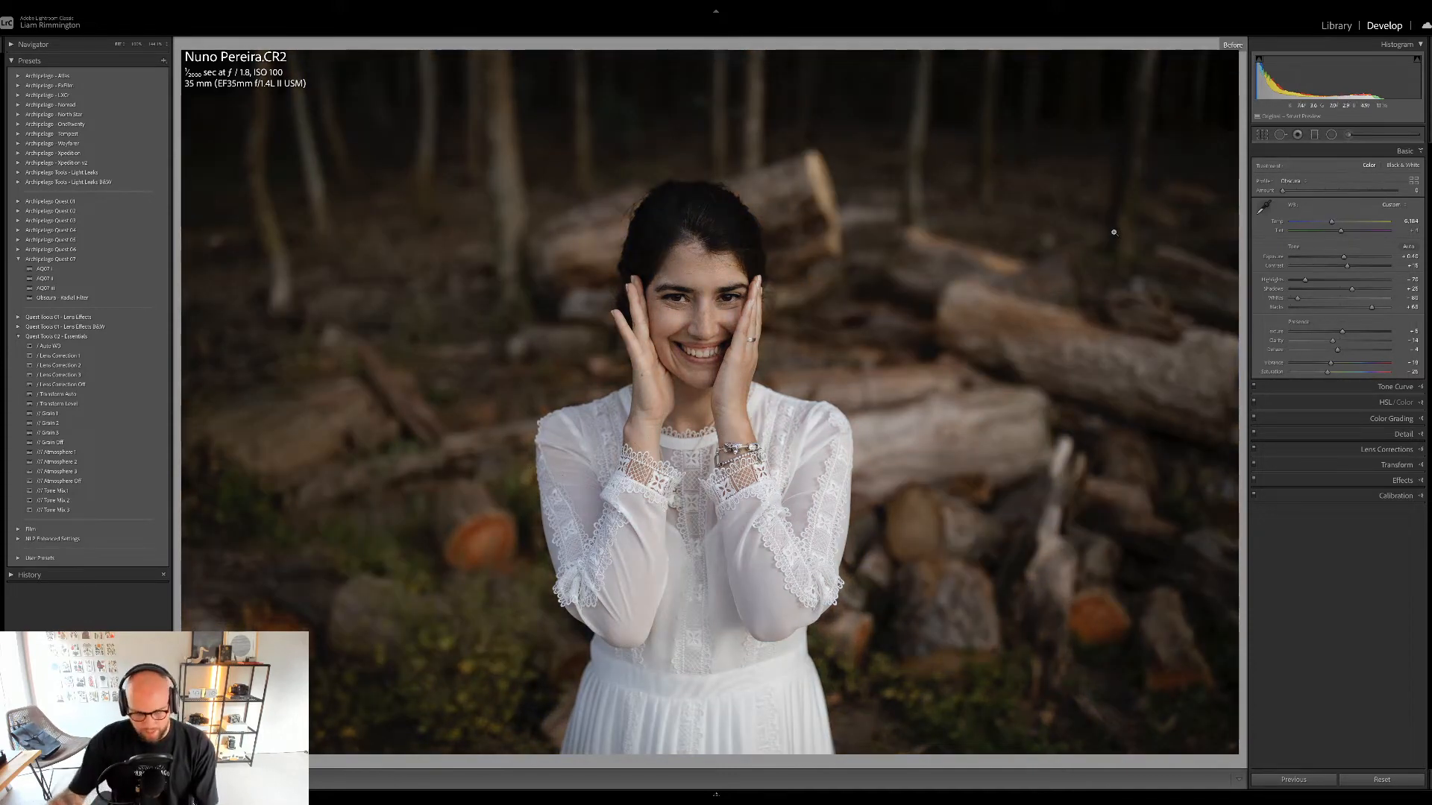
pyautogui.press('y')
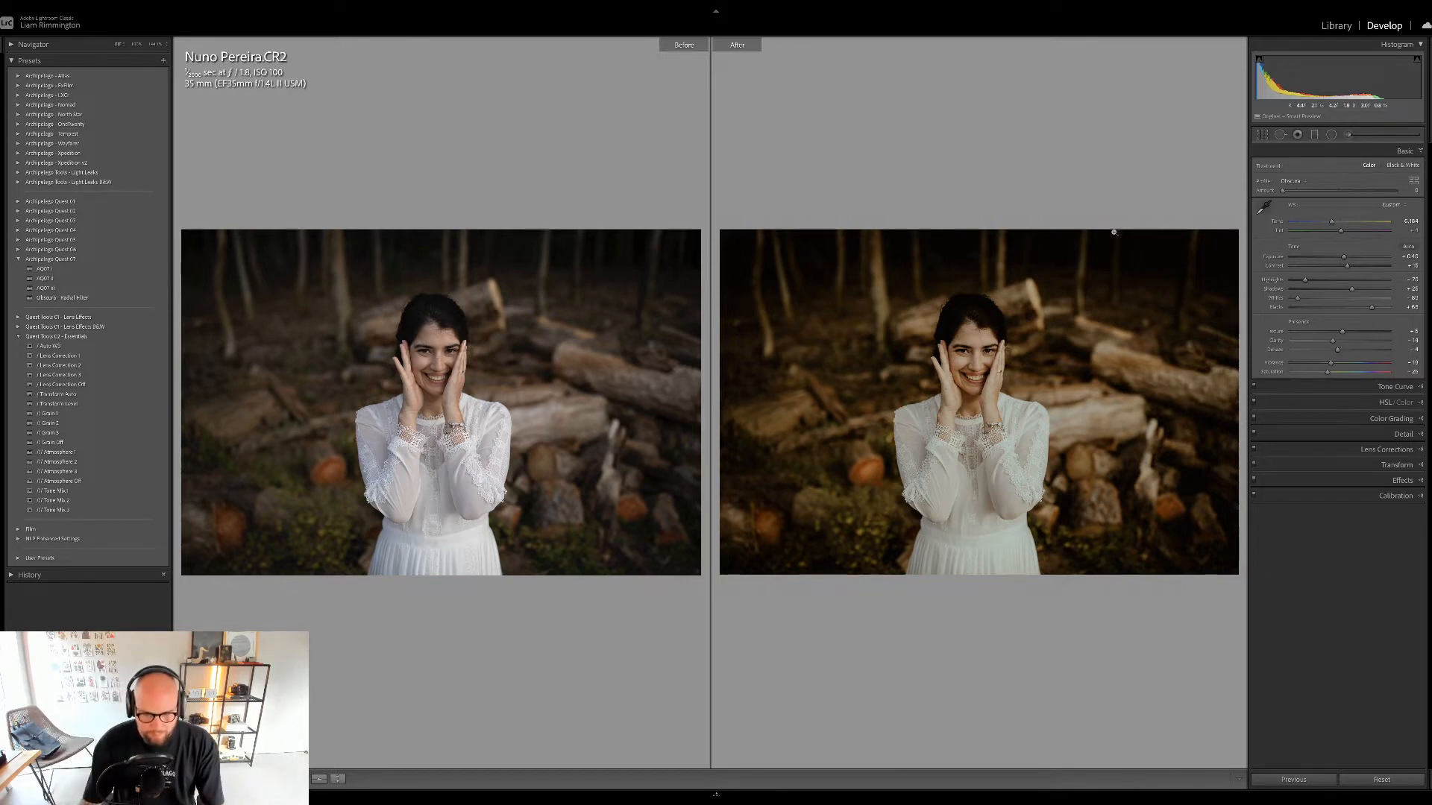
pyautogui.press('g')
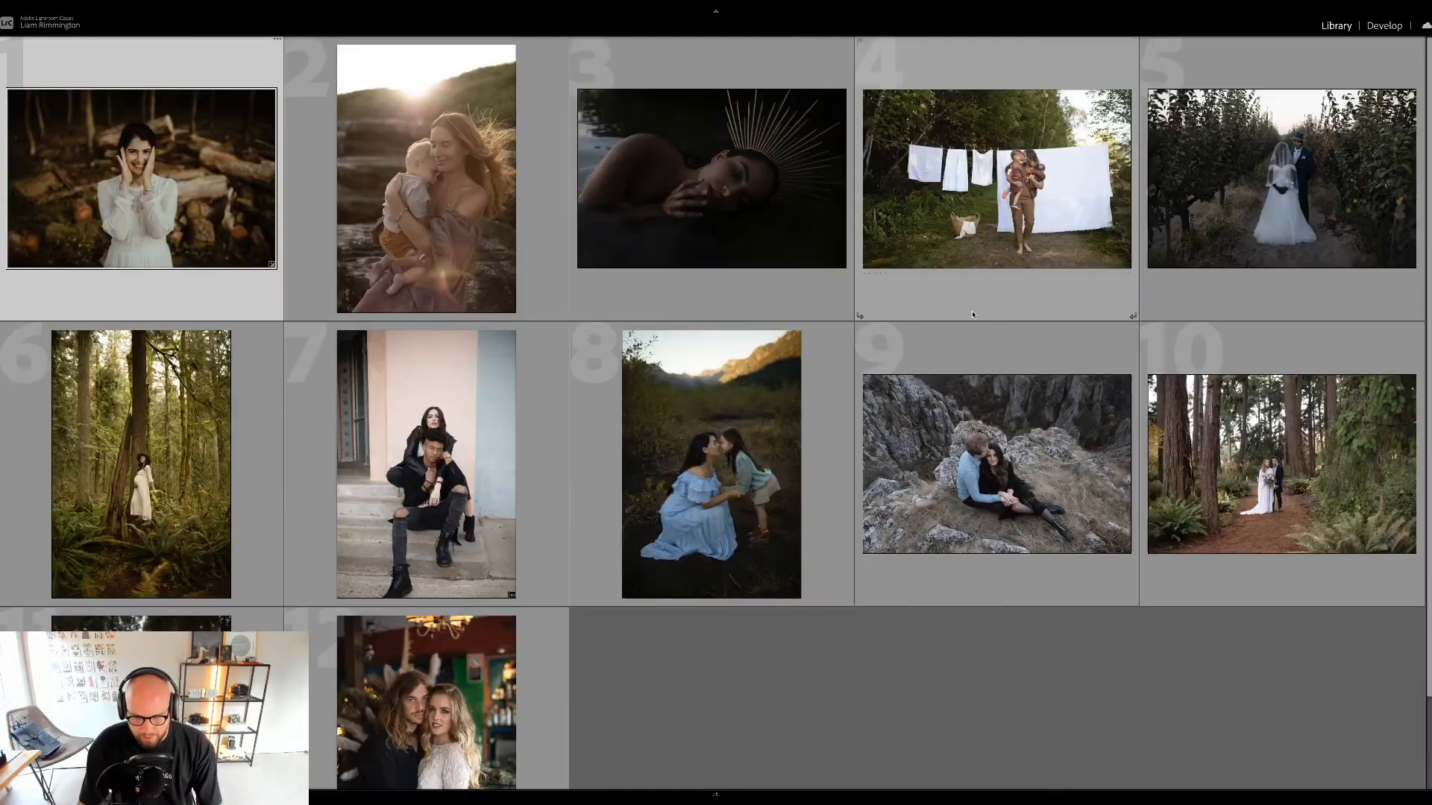
pyautogui.click(799, 639)
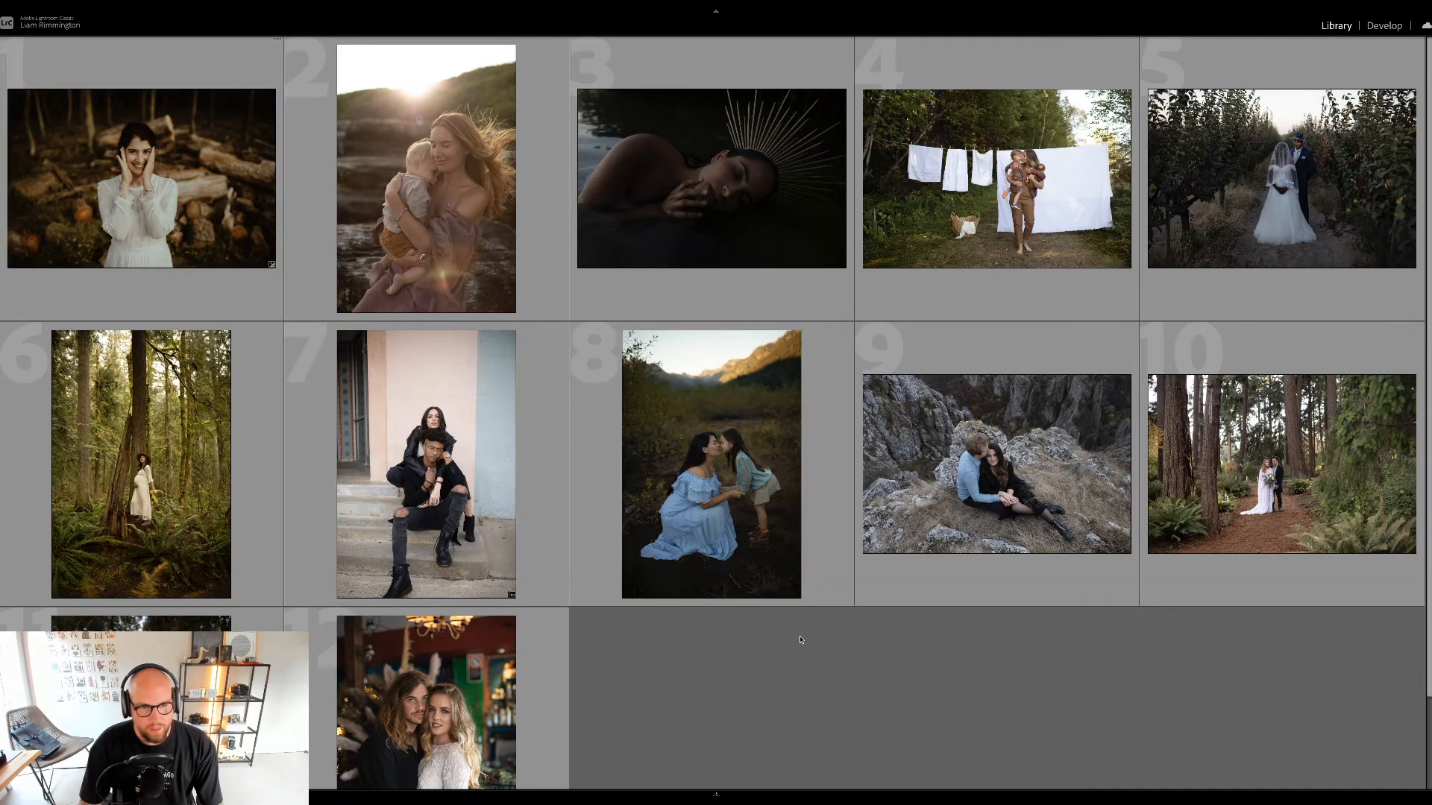
pyautogui.scroll(-1, 800, 639)
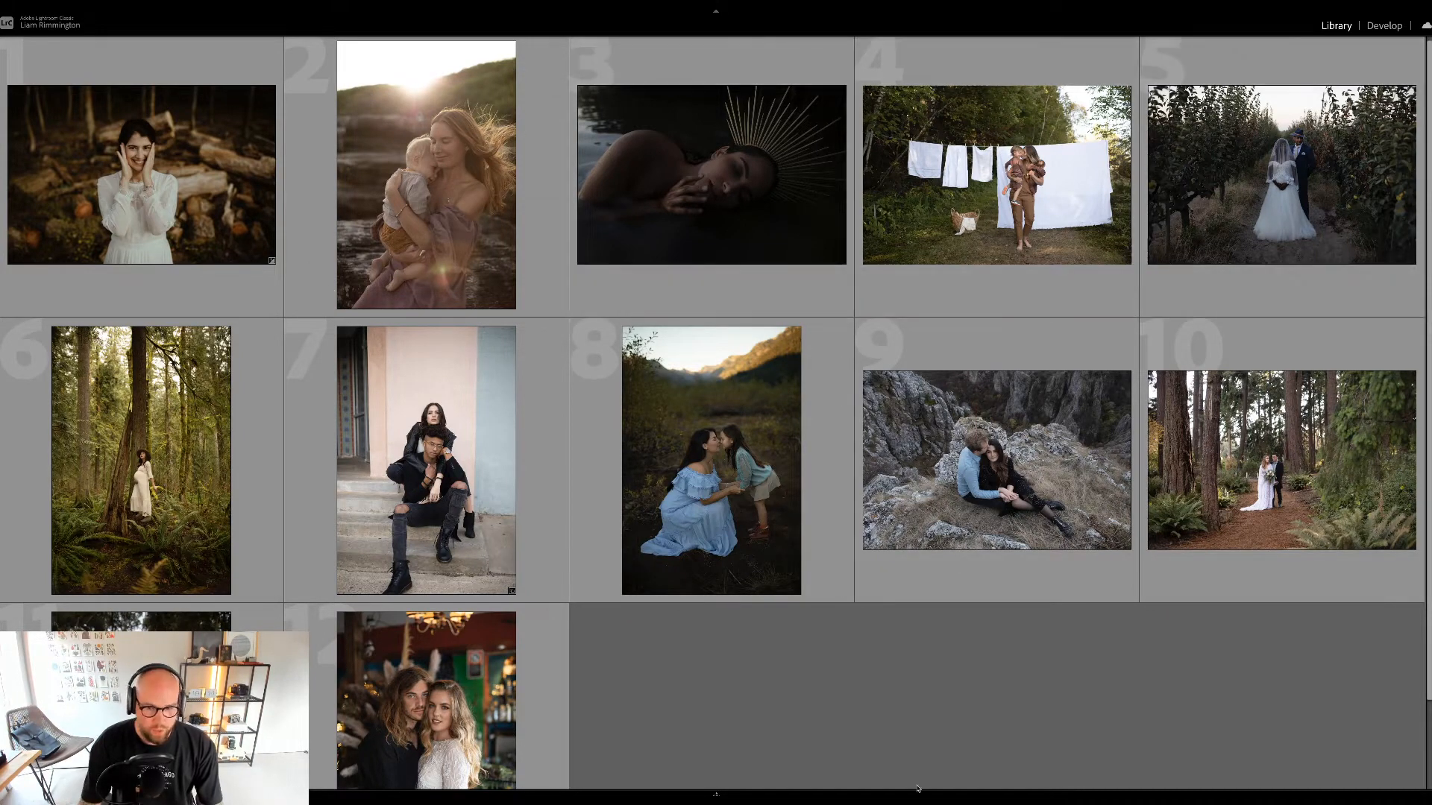
pyautogui.scroll(-2, 922, 719)
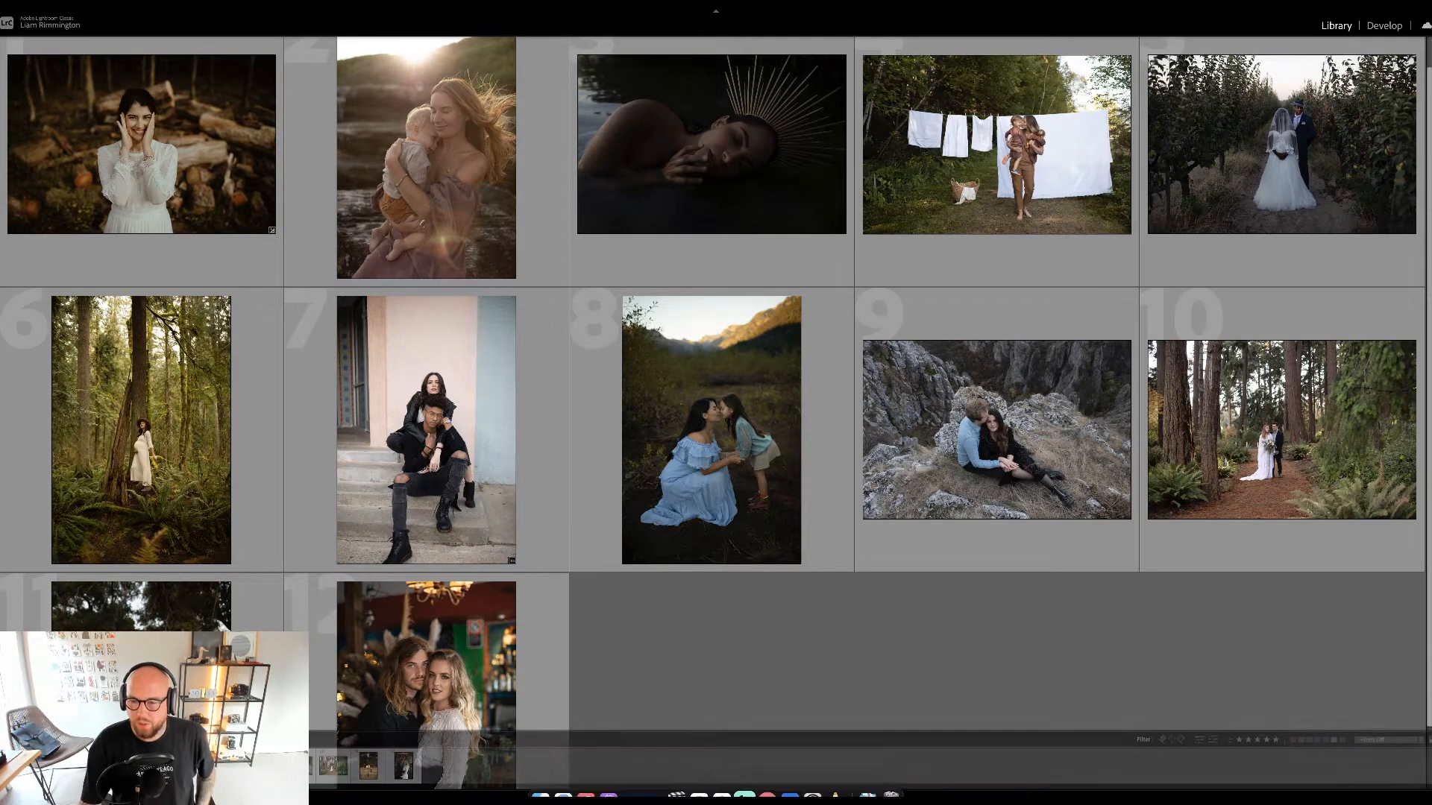
# - Warm the clothesline family photo's white balance in Develop and apply the third Archipelago Quest 07 preset
pyautogui.click(1011, 146)
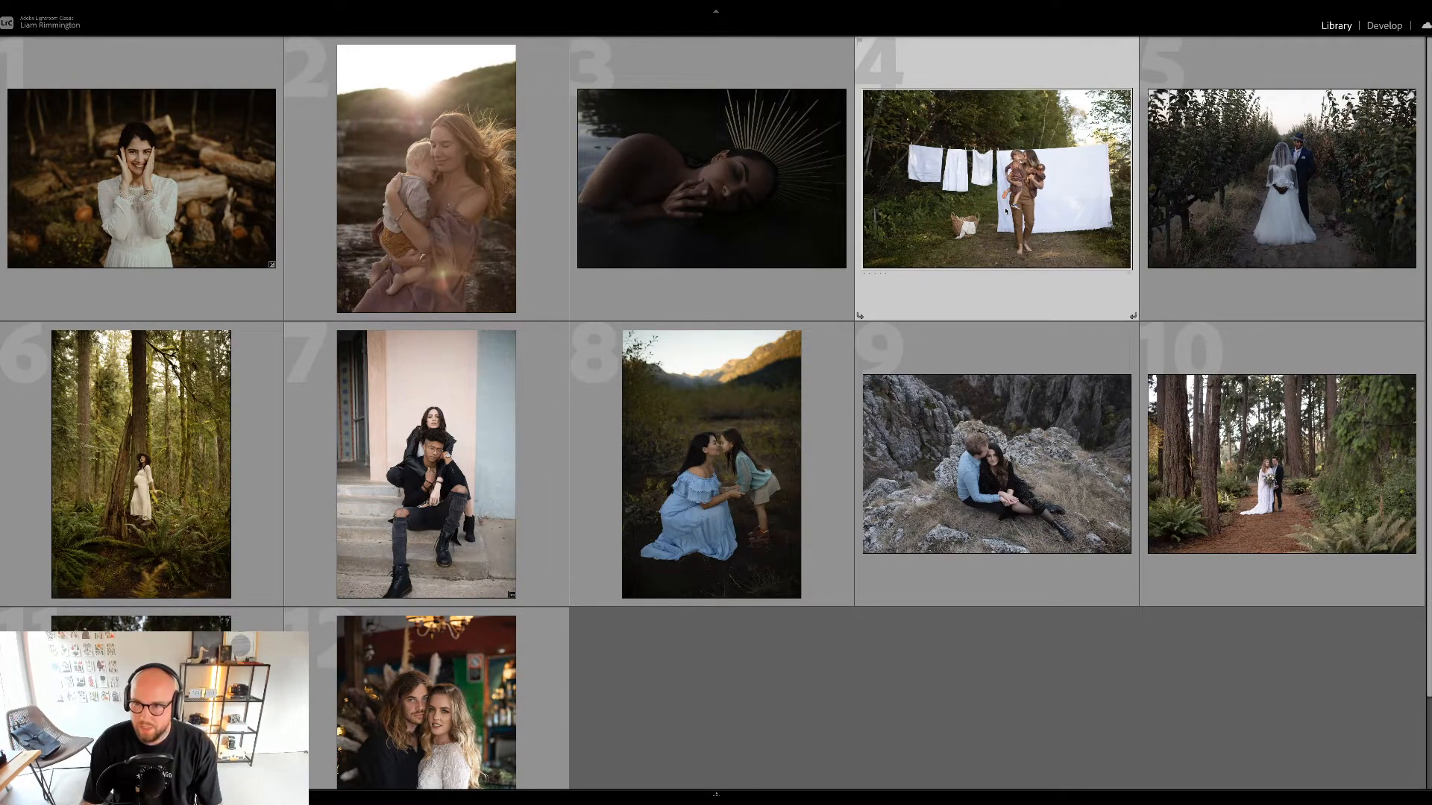
pyautogui.press('d')
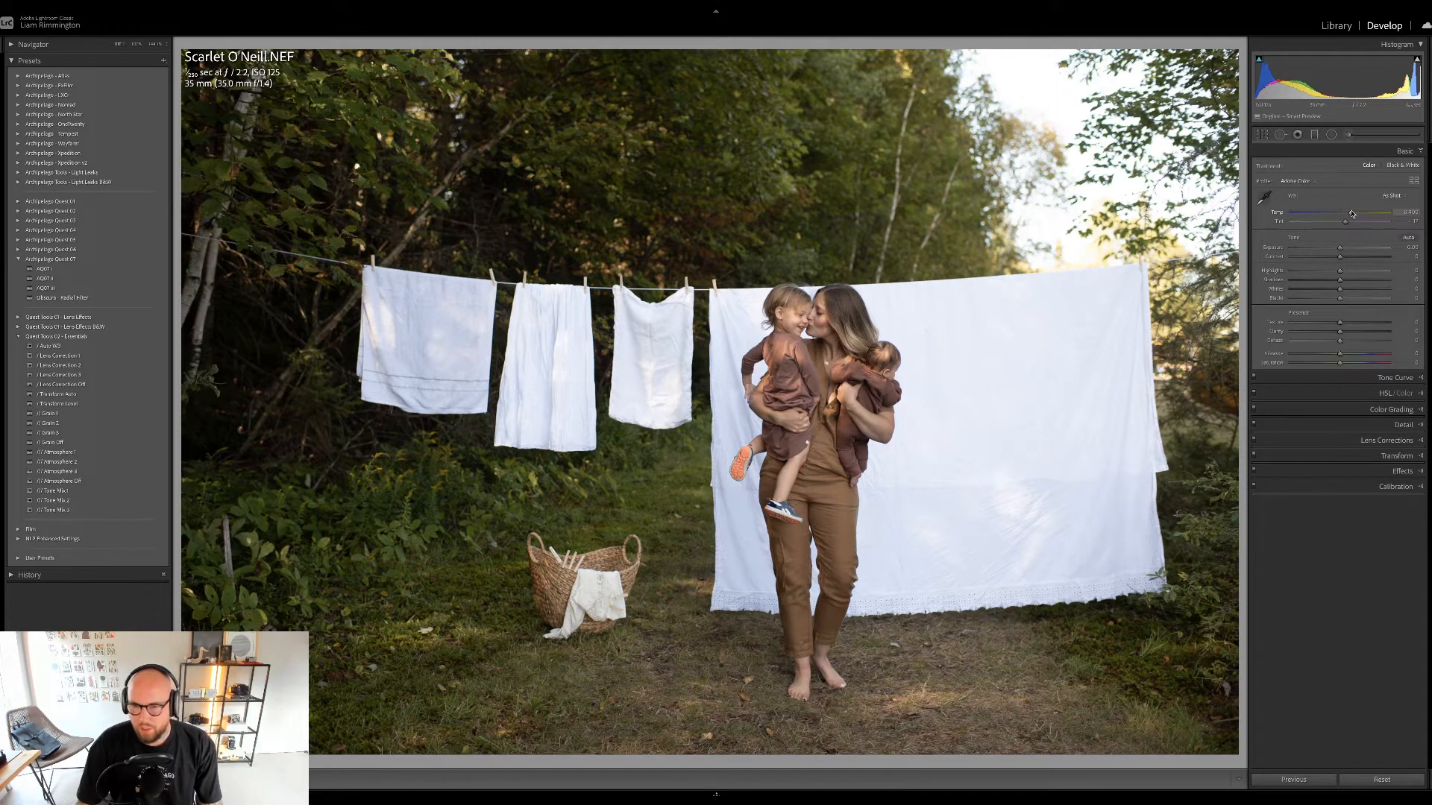
pyautogui.moveTo(1351, 214); pyautogui.dragTo(1363, 211)
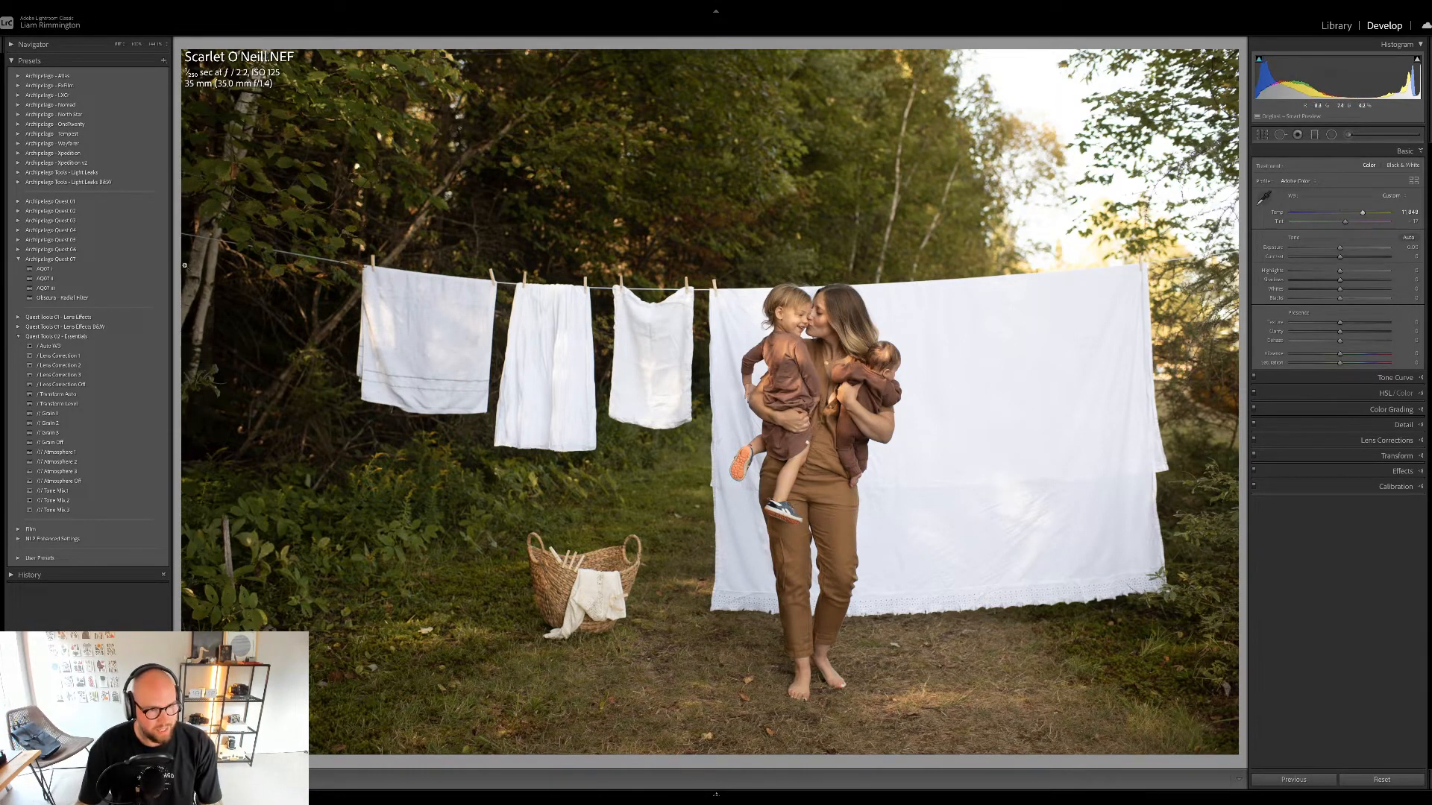
pyautogui.moveTo(149, 270)
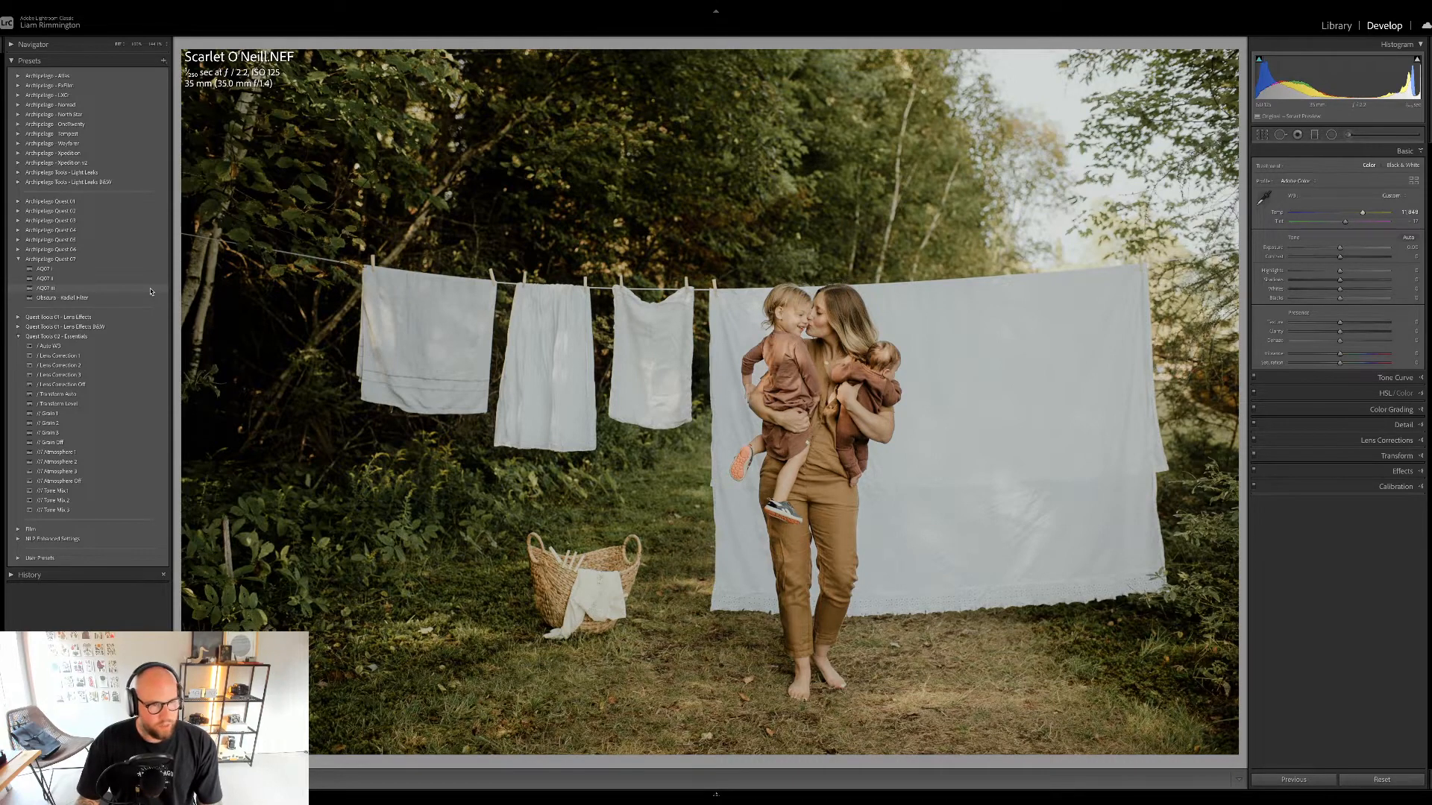
pyautogui.click(150, 292)
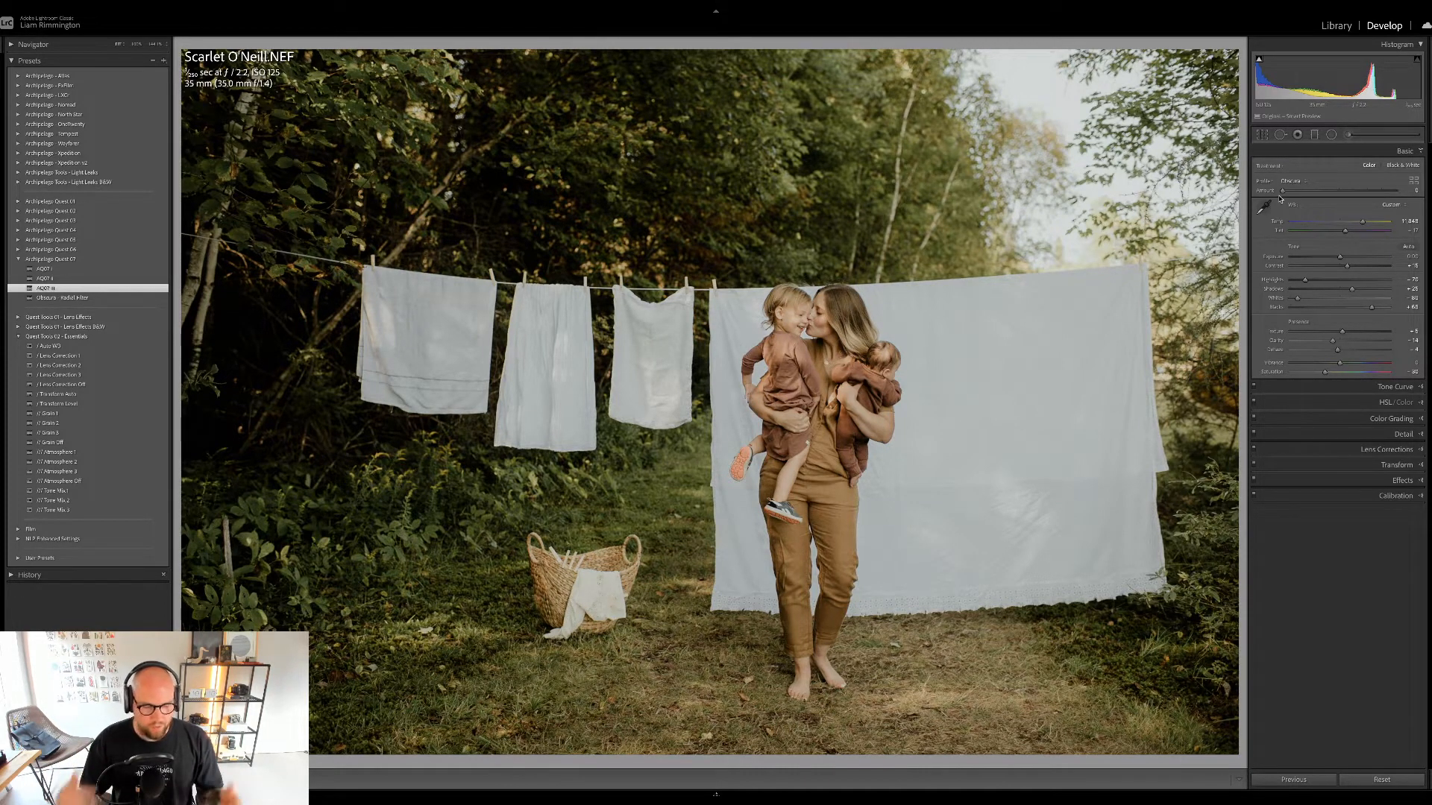
# - Try the haze effect on the clothesline photo with the profile Amount at several strengths up to near maximum, and reset it
pyautogui.moveTo(1281, 191)
pyautogui.mouseDown()
pyautogui.moveTo(1380, 193)
pyautogui.moveTo(1285, 201)
pyautogui.mouseUp()
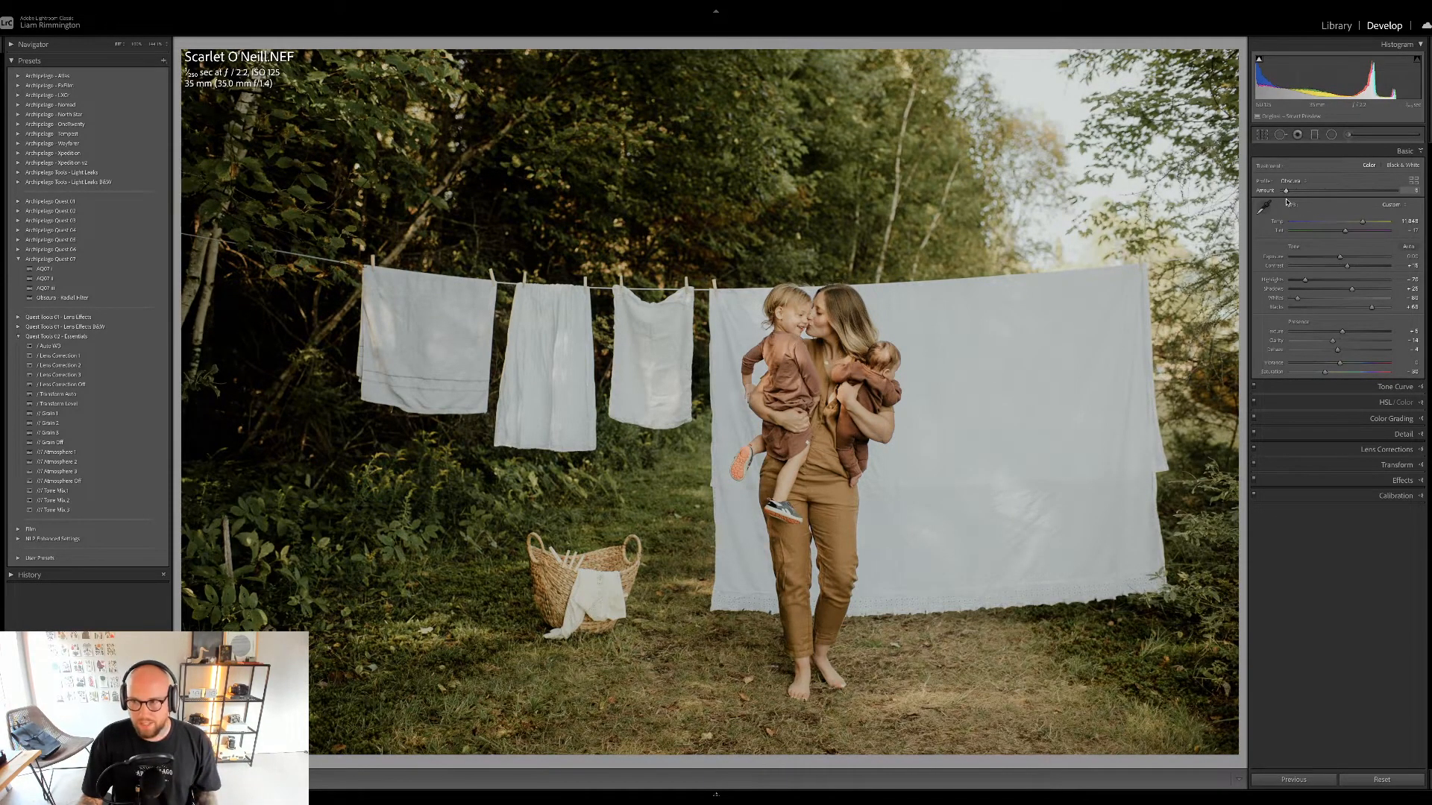
pyautogui.moveTo(1285, 192); pyautogui.dragTo(1339, 194)
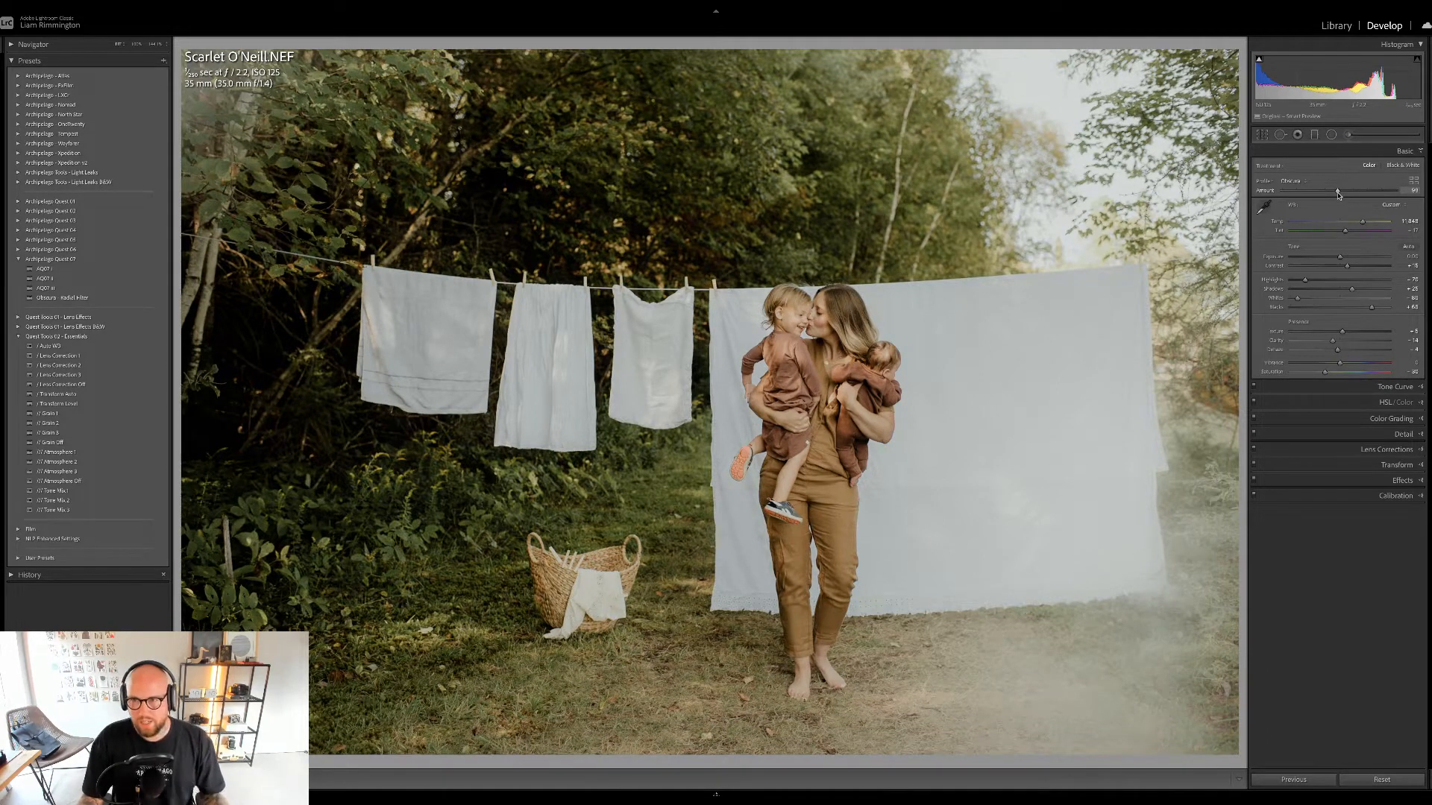
pyautogui.moveTo(1339, 195); pyautogui.dragTo(1346, 193)
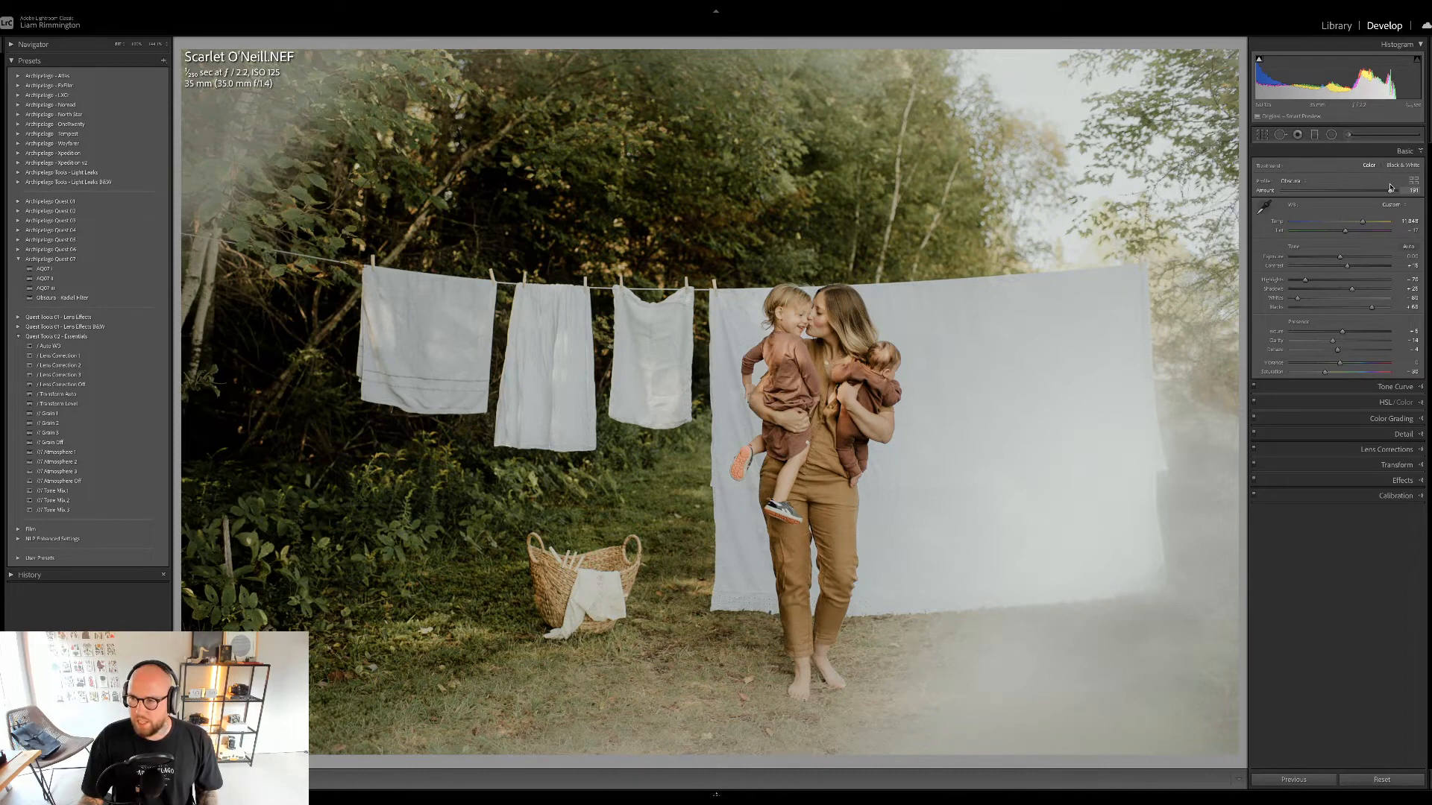
pyautogui.moveTo(1390, 187); pyautogui.dragTo(1394, 188)
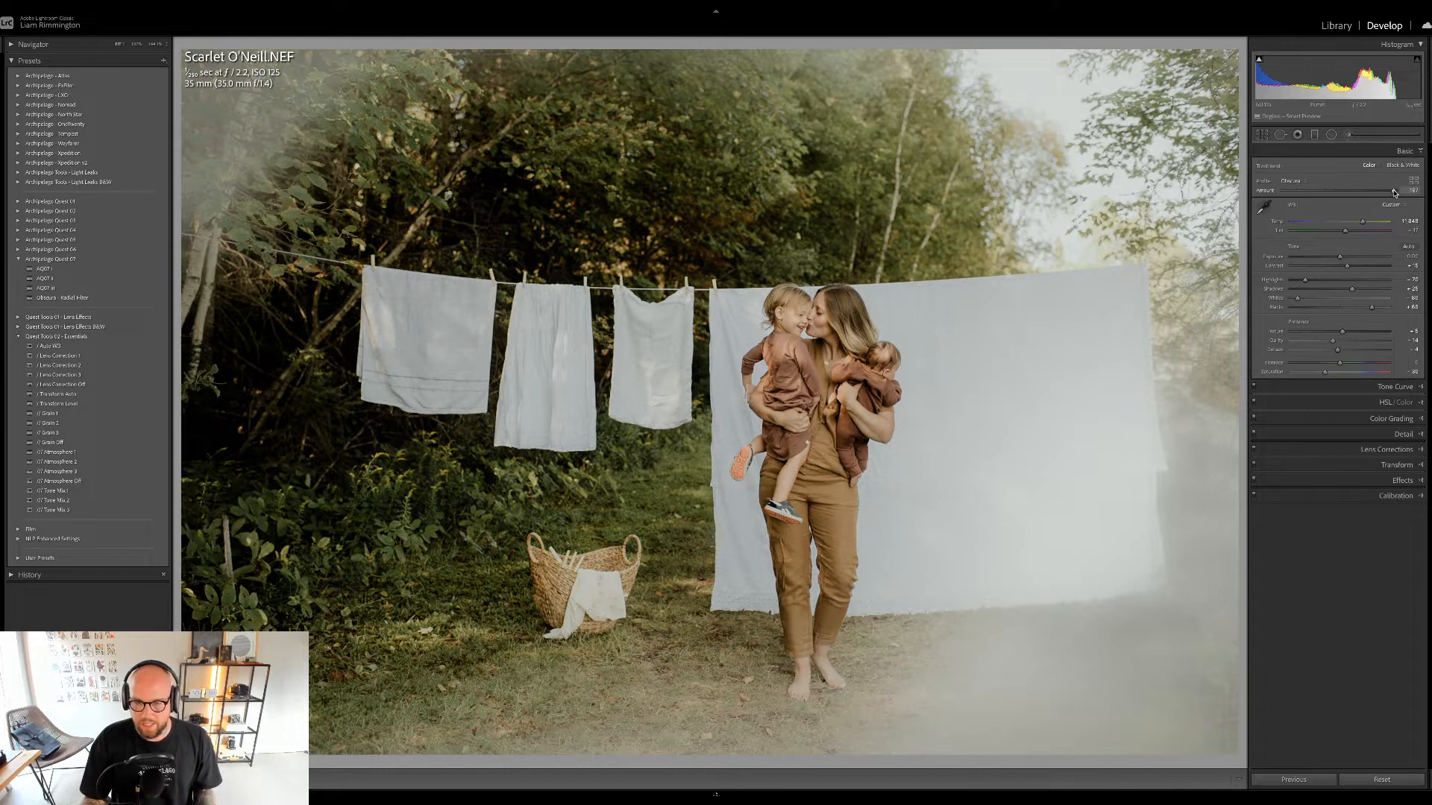
pyautogui.moveTo(1393, 193); pyautogui.dragTo(1350, 195)
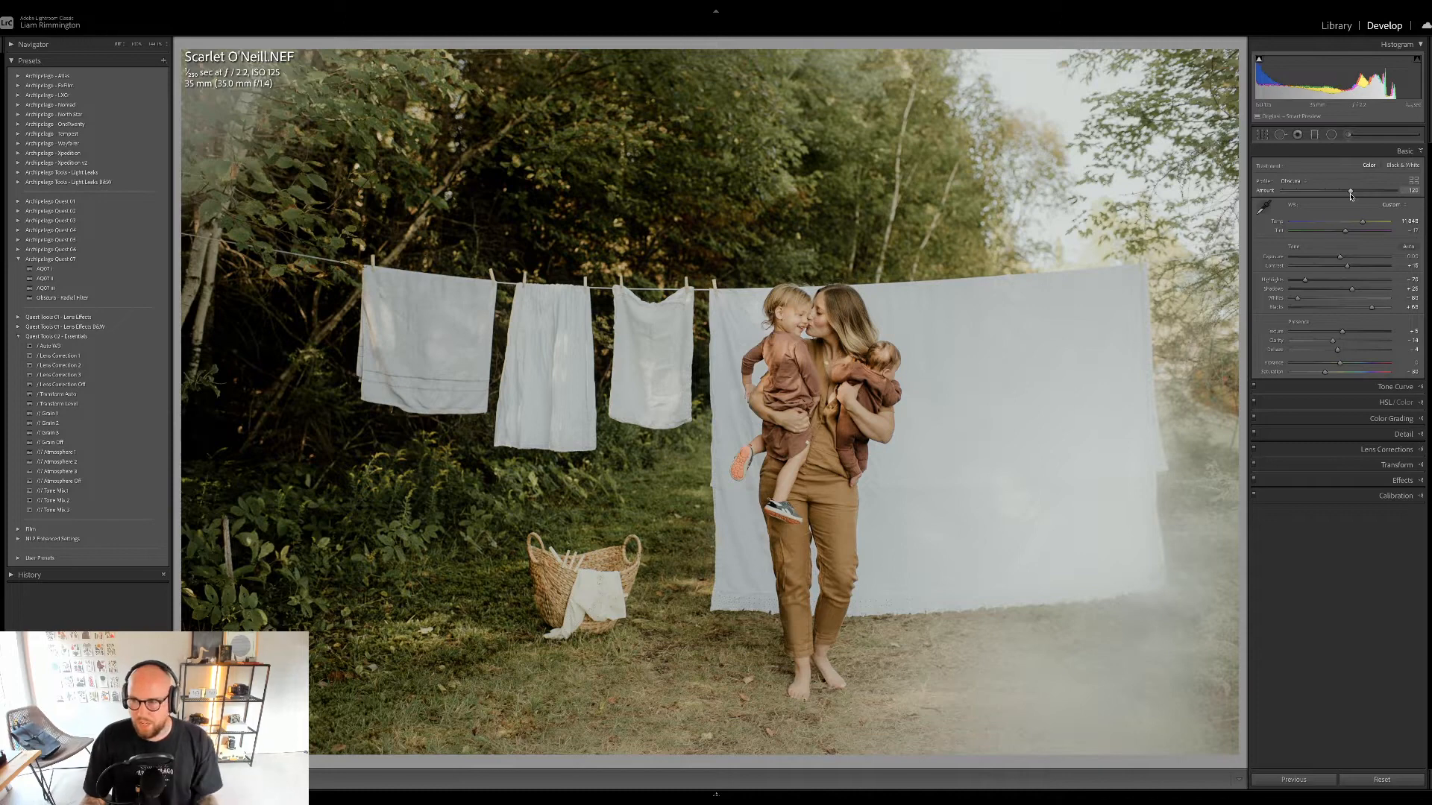
pyautogui.moveTo(1351, 196)
pyautogui.mouseDown()
pyautogui.moveTo(1292, 194)
pyautogui.moveTo(1407, 199)
pyautogui.moveTo(1359, 199)
pyautogui.mouseUp()
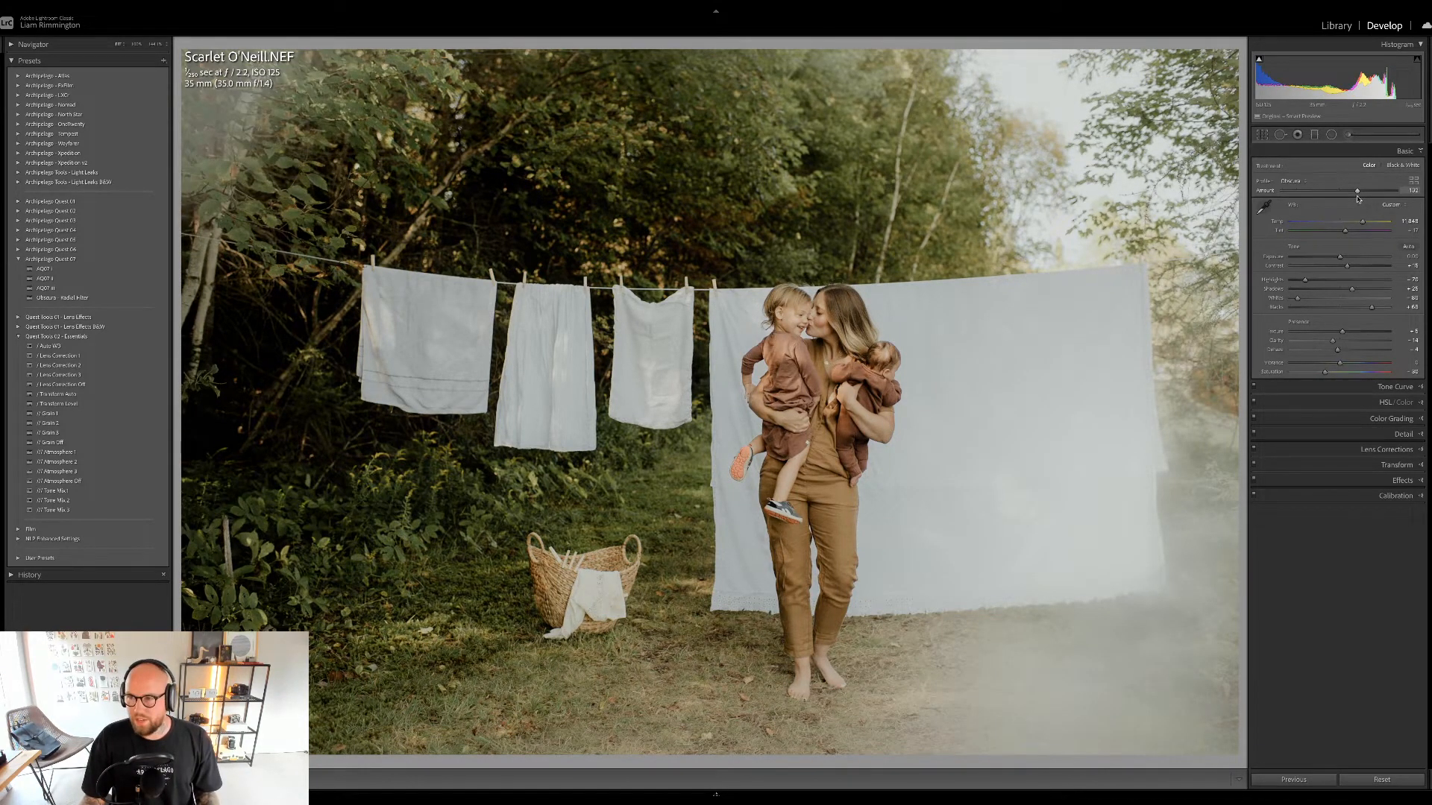
pyautogui.doubleClick(1359, 198)
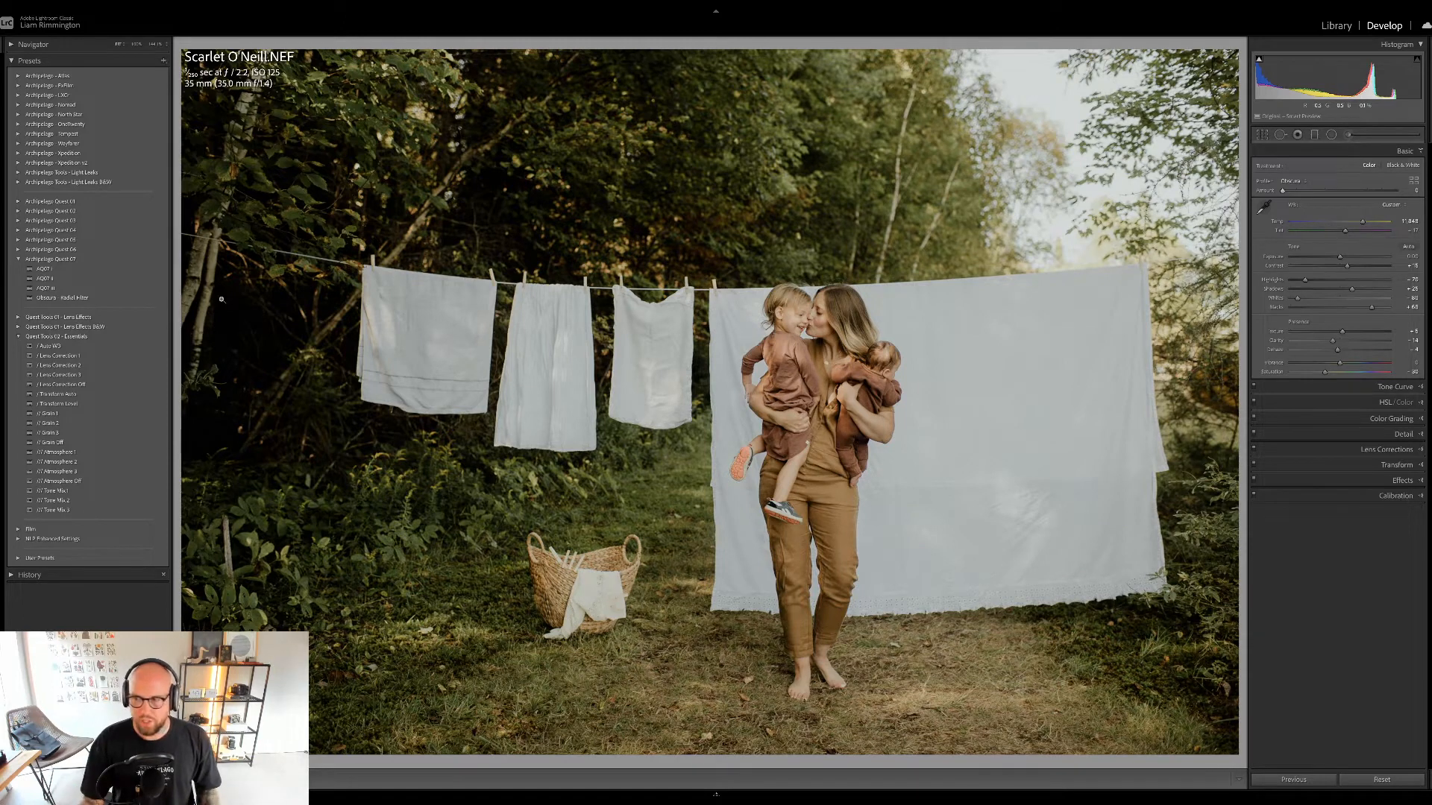
# - Try a medium-high profile Amount on the clothesline photo and return it to the minimum
pyautogui.moveTo(1286, 193); pyautogui.dragTo(1364, 192)
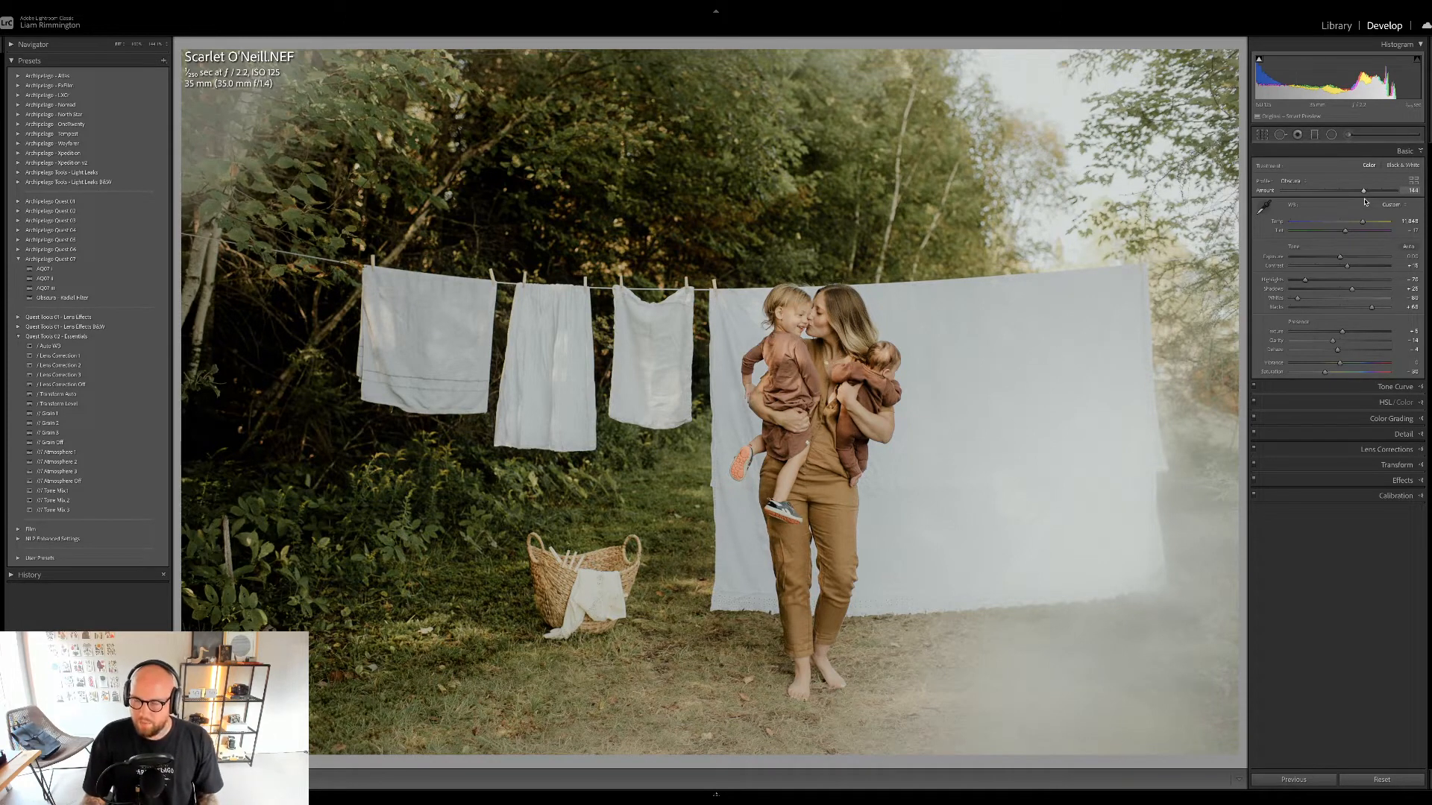
pyautogui.moveTo(1366, 201); pyautogui.dragTo(1366, 202)
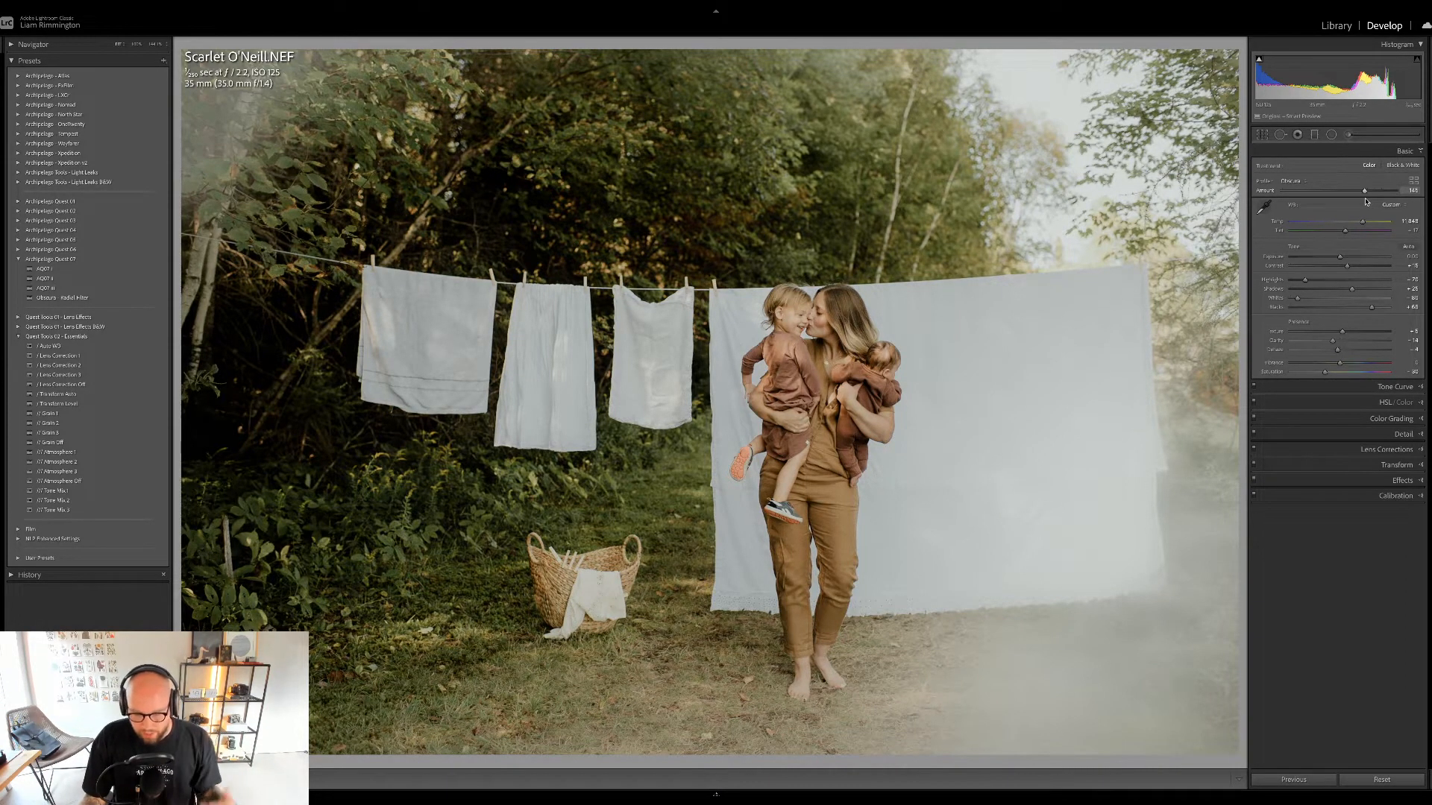
pyautogui.moveTo(1367, 202); pyautogui.dragTo(986, 206)
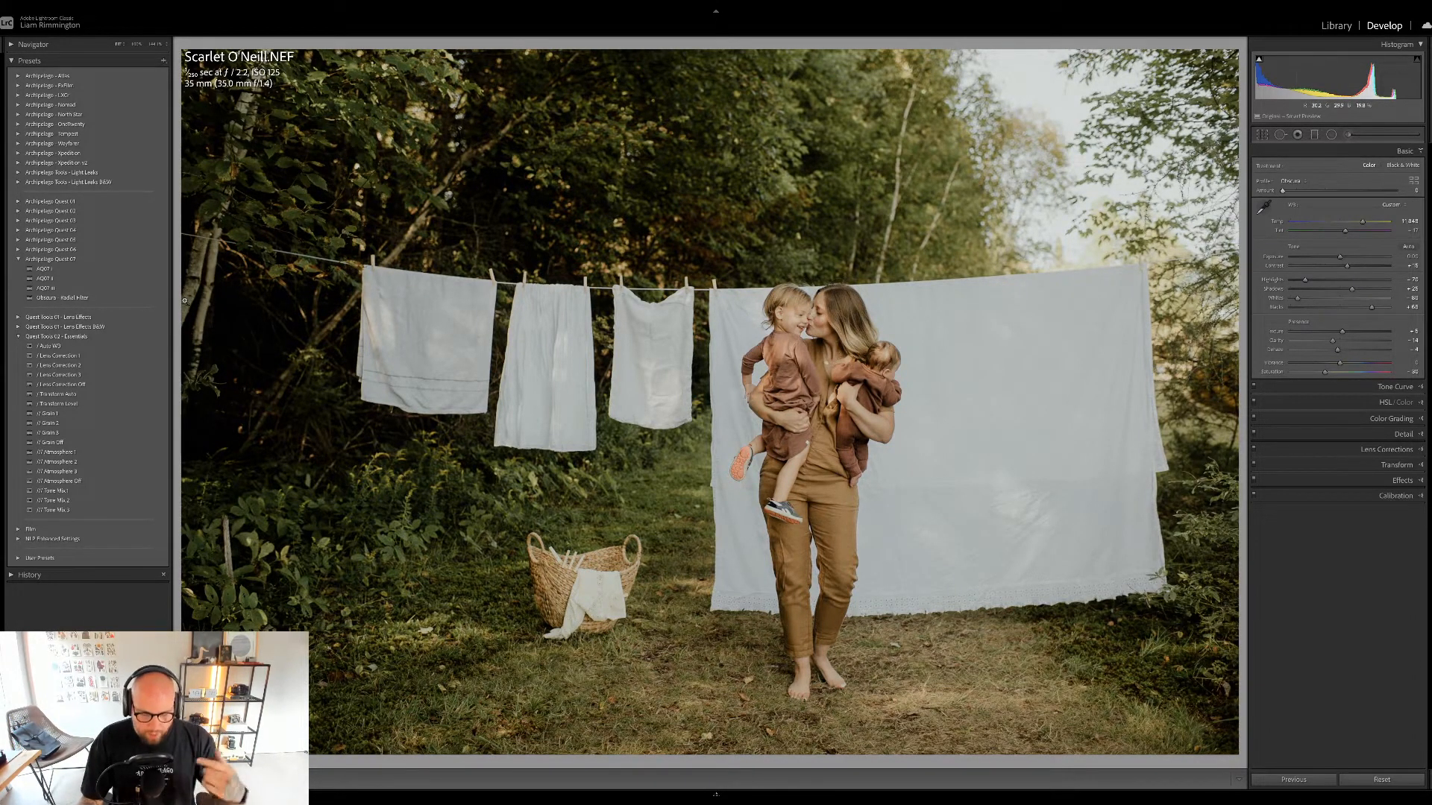
# - Apply the Obscura - Radial Filter preset to the clothesline photo and select the radial filter it adds
pyautogui.click(67, 298)
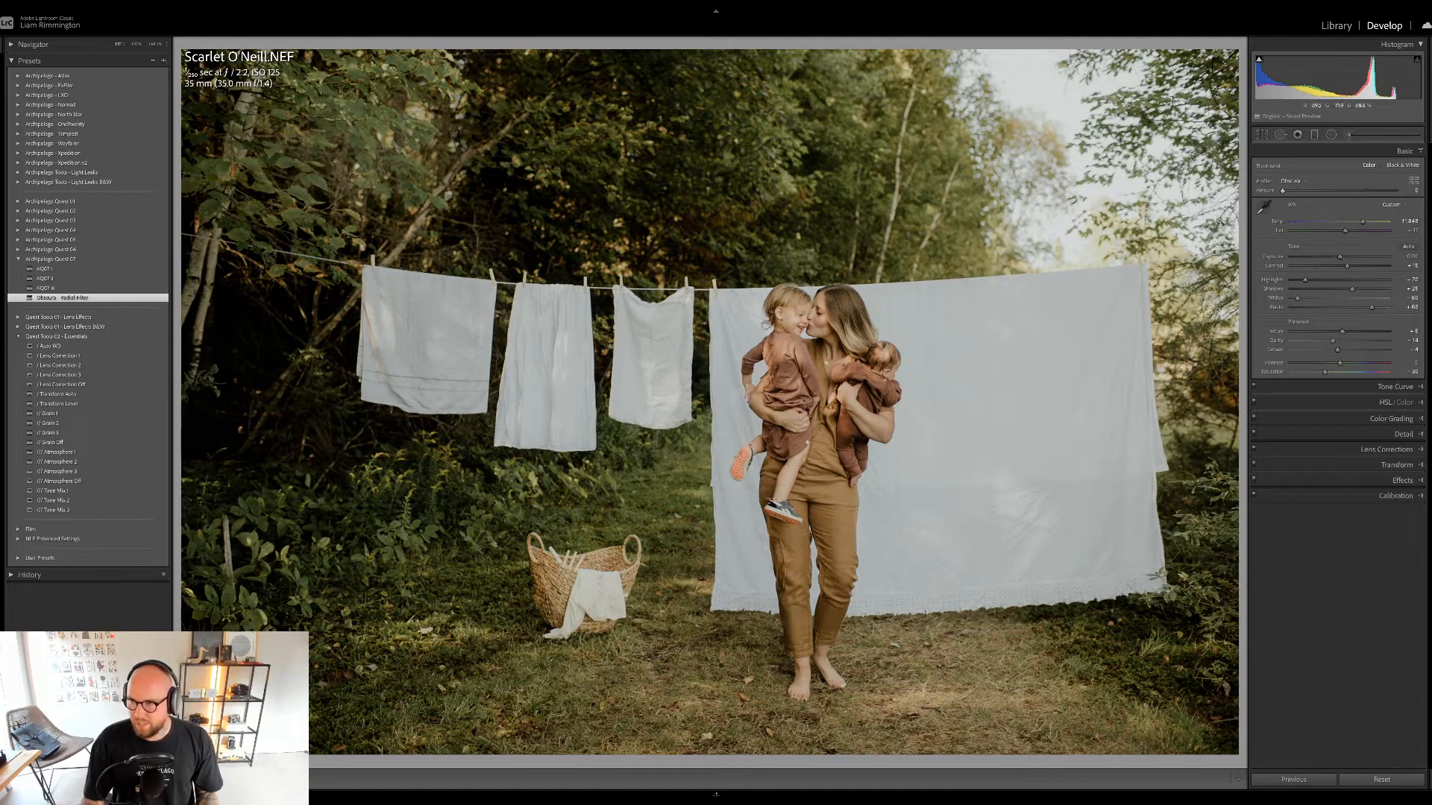
pyautogui.click(1331, 134)
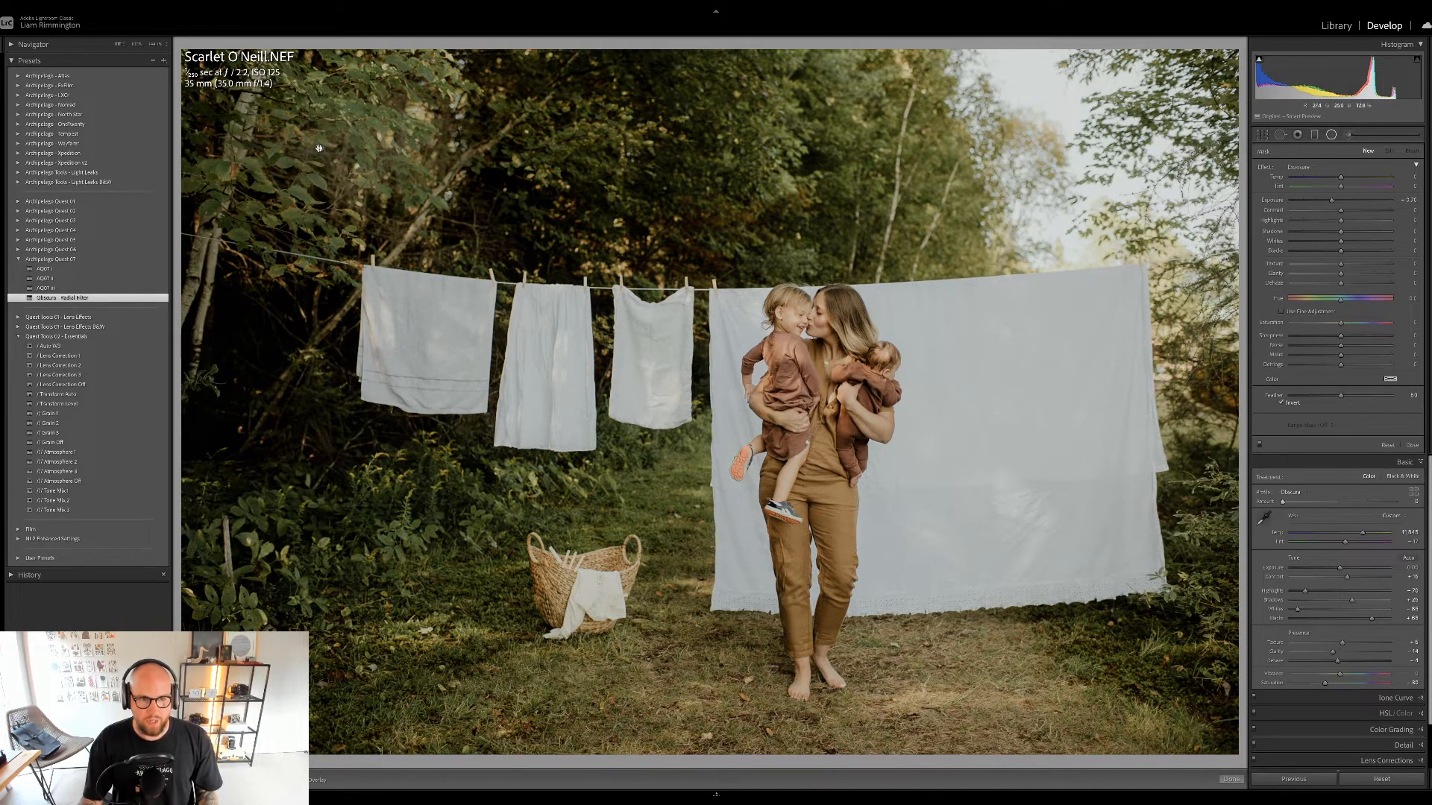
pyautogui.click(321, 150)
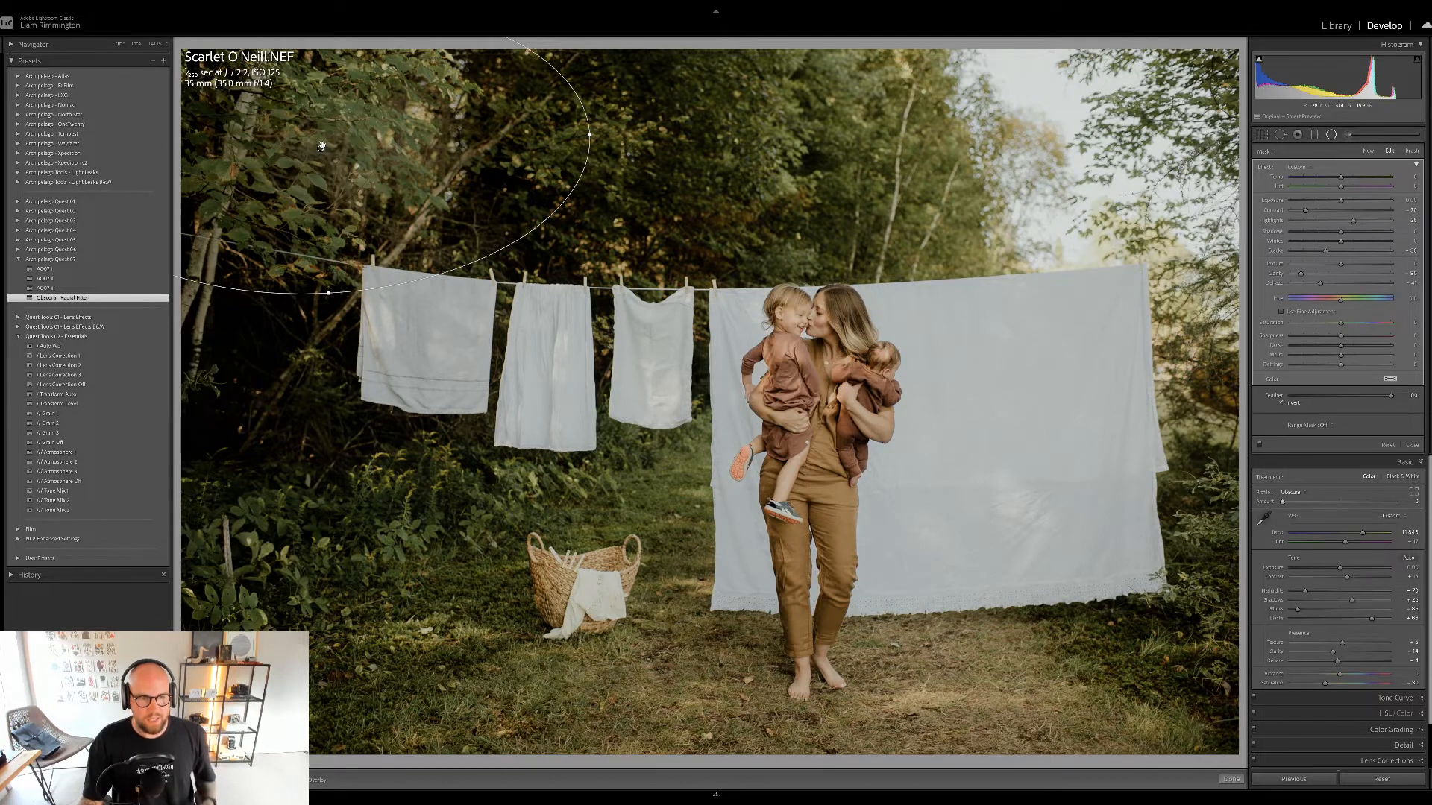
pyautogui.moveTo(320, 149)
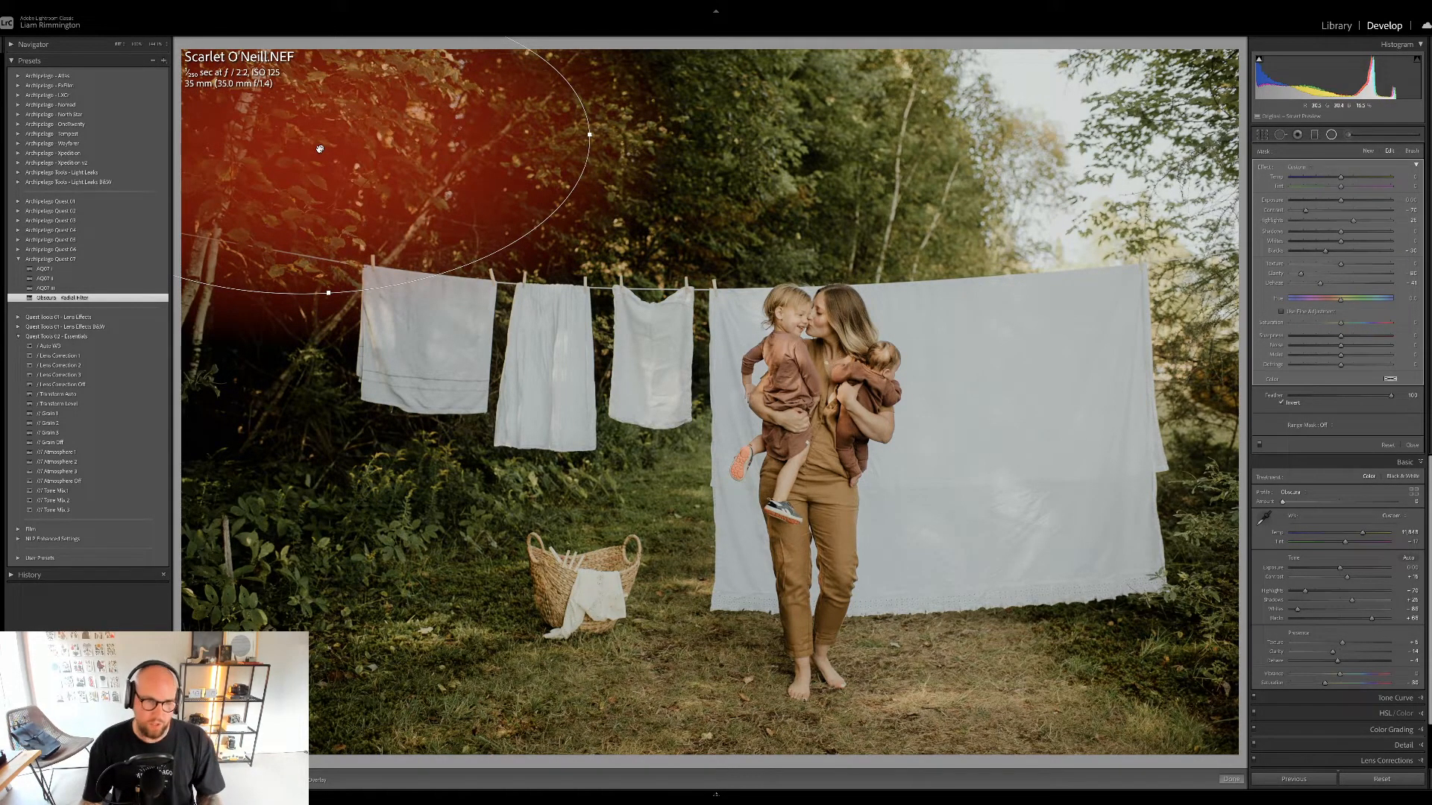
# - Move the radial filter over the bright sky beside the trees and make its ellipse taller and narrower
pyautogui.moveTo(321, 147); pyautogui.dragTo(1066, 120)
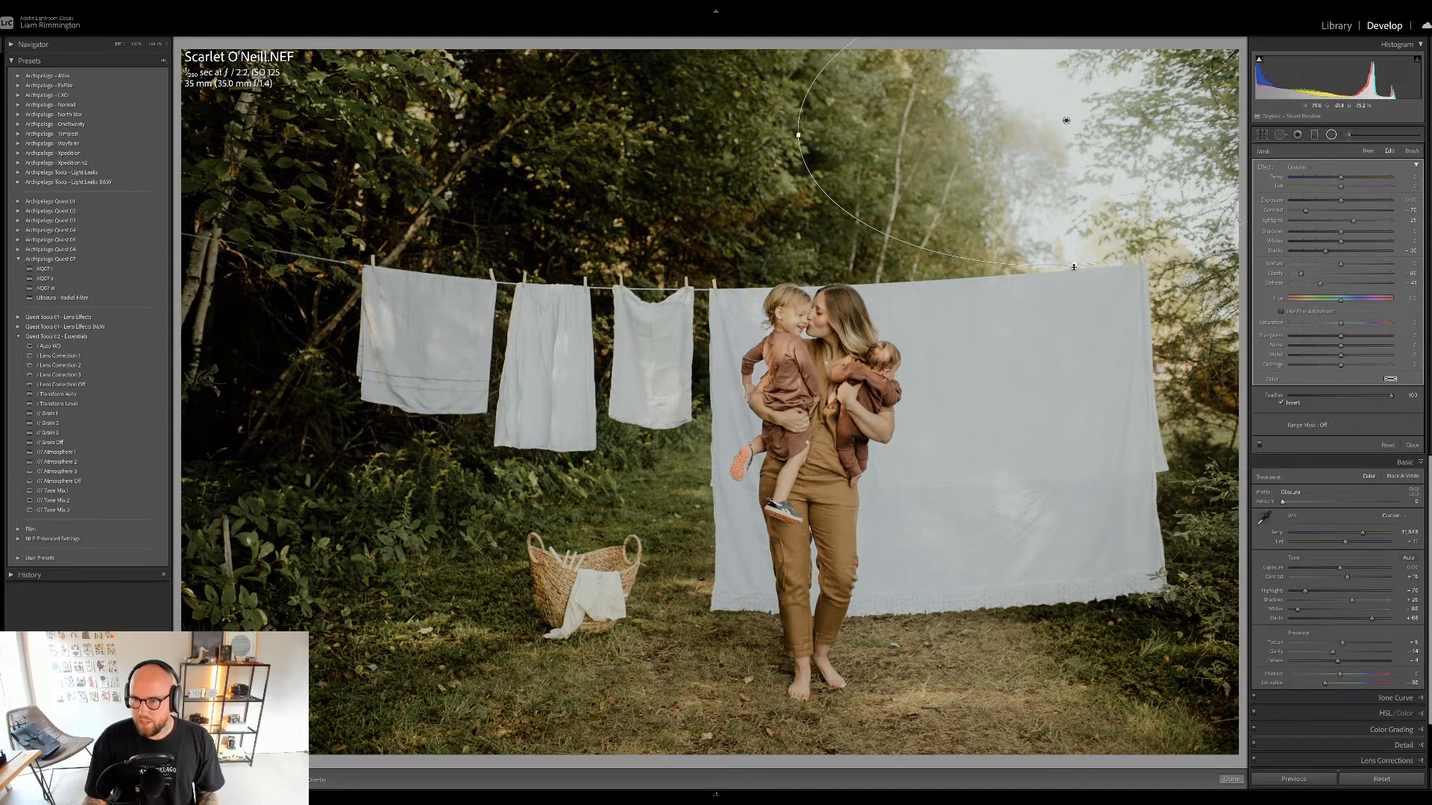
pyautogui.moveTo(1074, 264); pyautogui.dragTo(1089, 328)
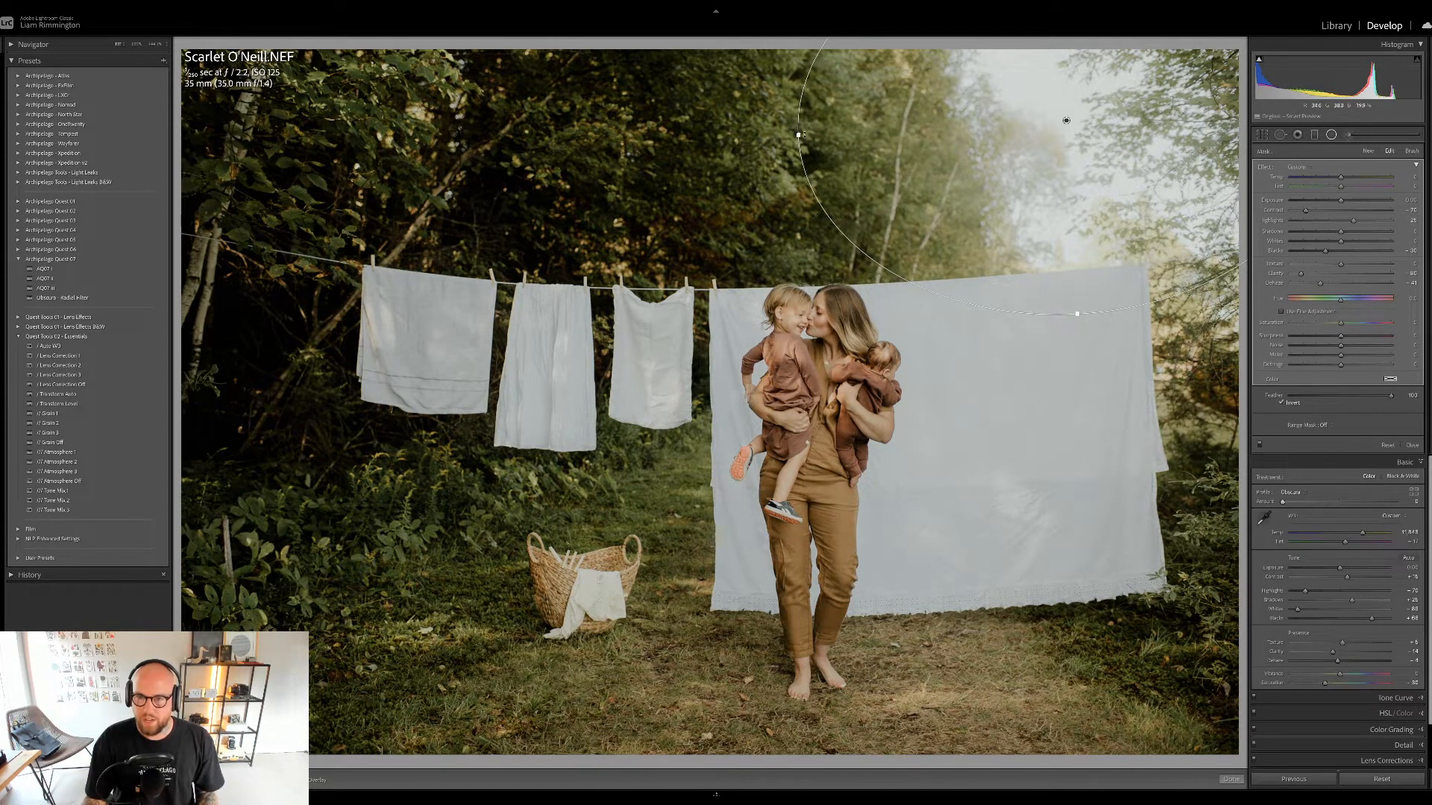
pyautogui.moveTo(800, 134); pyautogui.dragTo(877, 140)
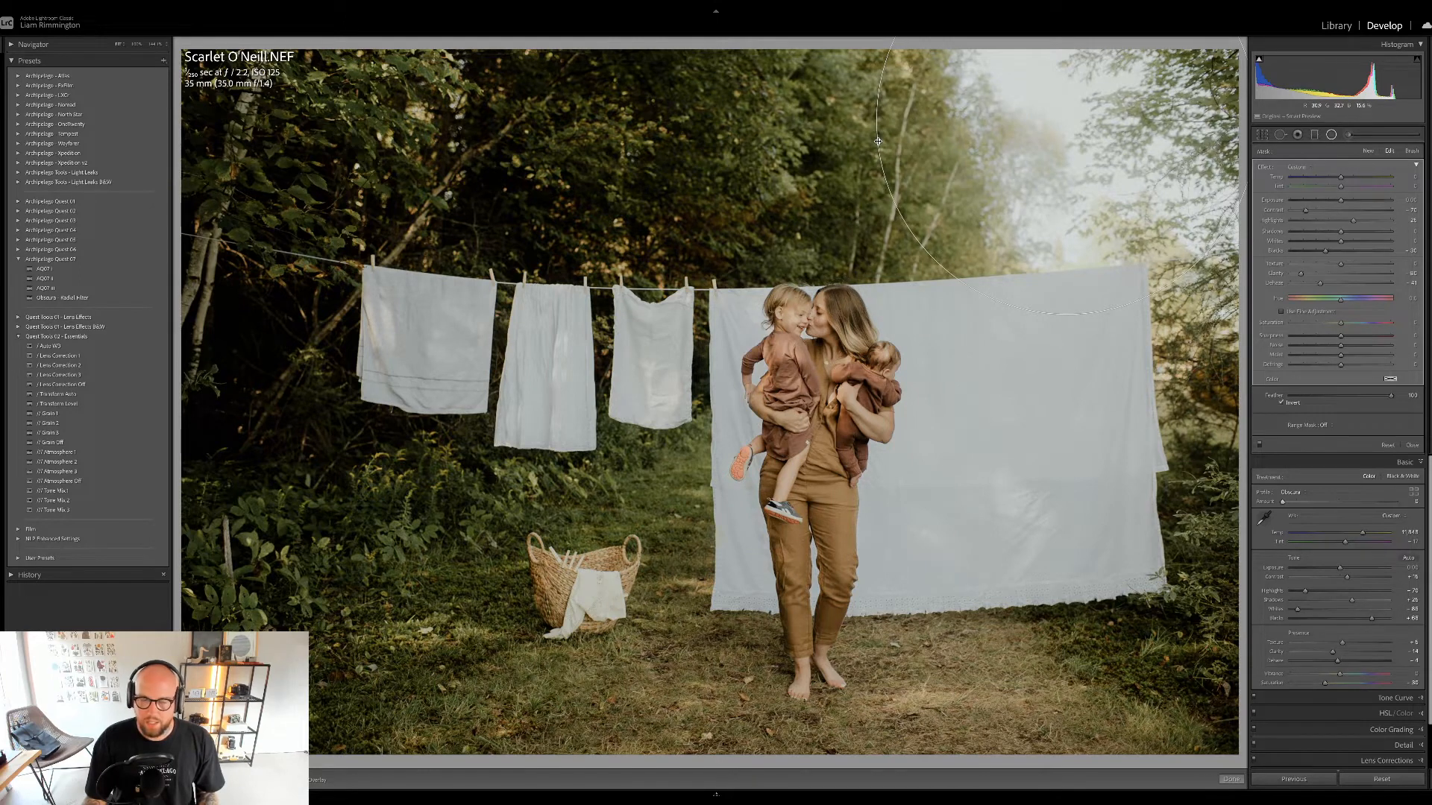
# - Try a duplicate of the radial filter over the dark trees above the clothesline, and delete the copy
pyautogui.rightClick(1066, 121)
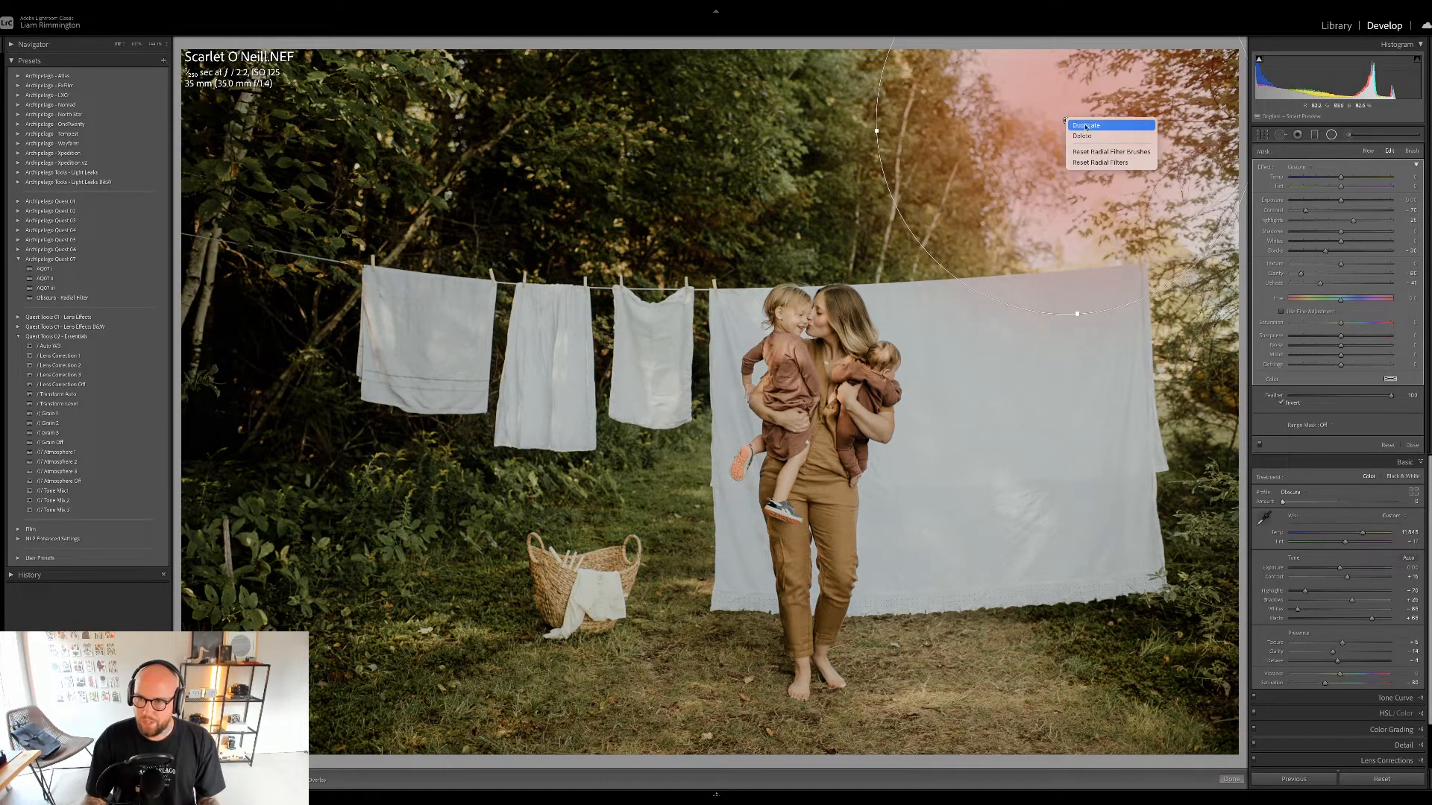
pyautogui.click(1068, 124)
pyautogui.moveTo(1065, 121); pyautogui.dragTo(666, 147)
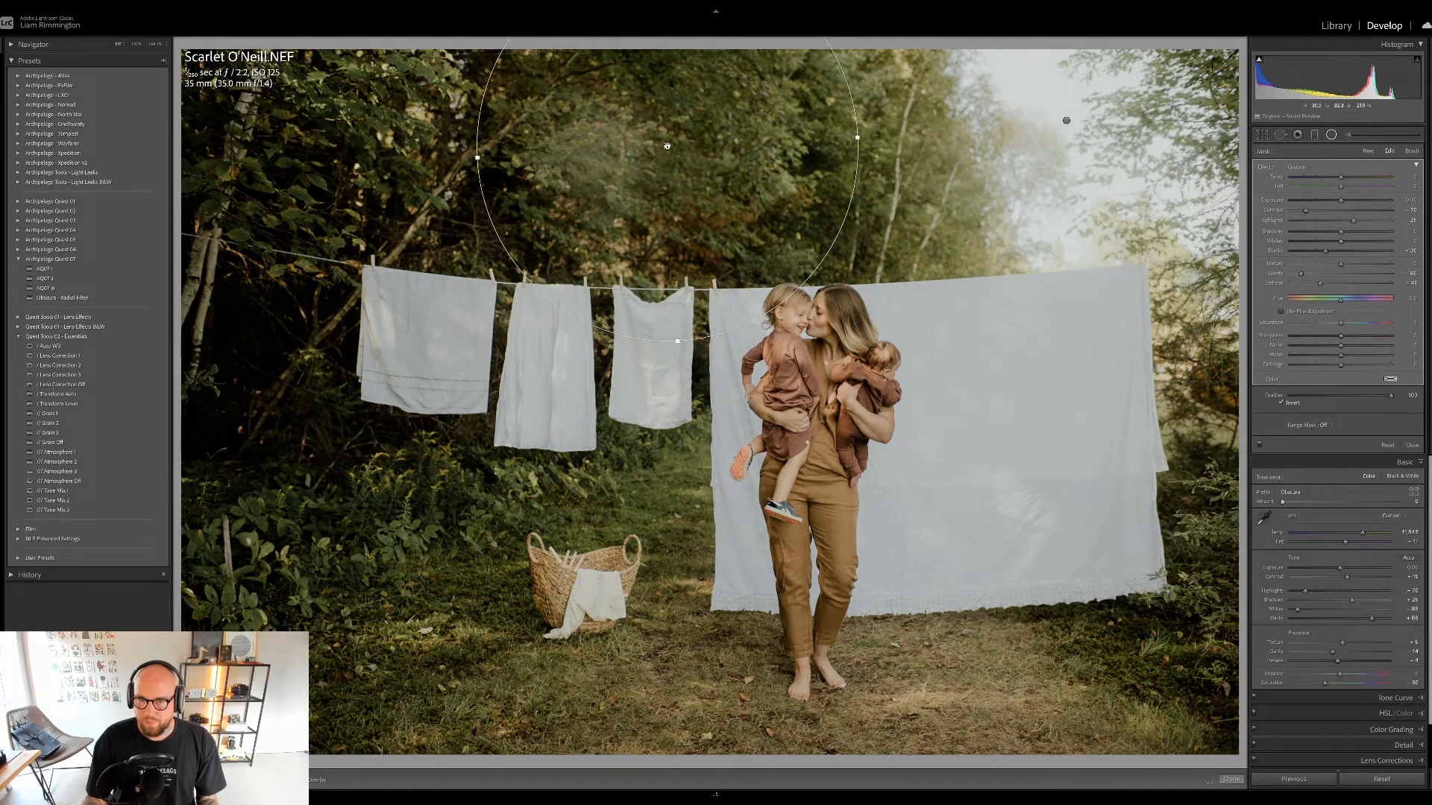
pyautogui.rightClick(666, 147)
pyautogui.click(689, 162)
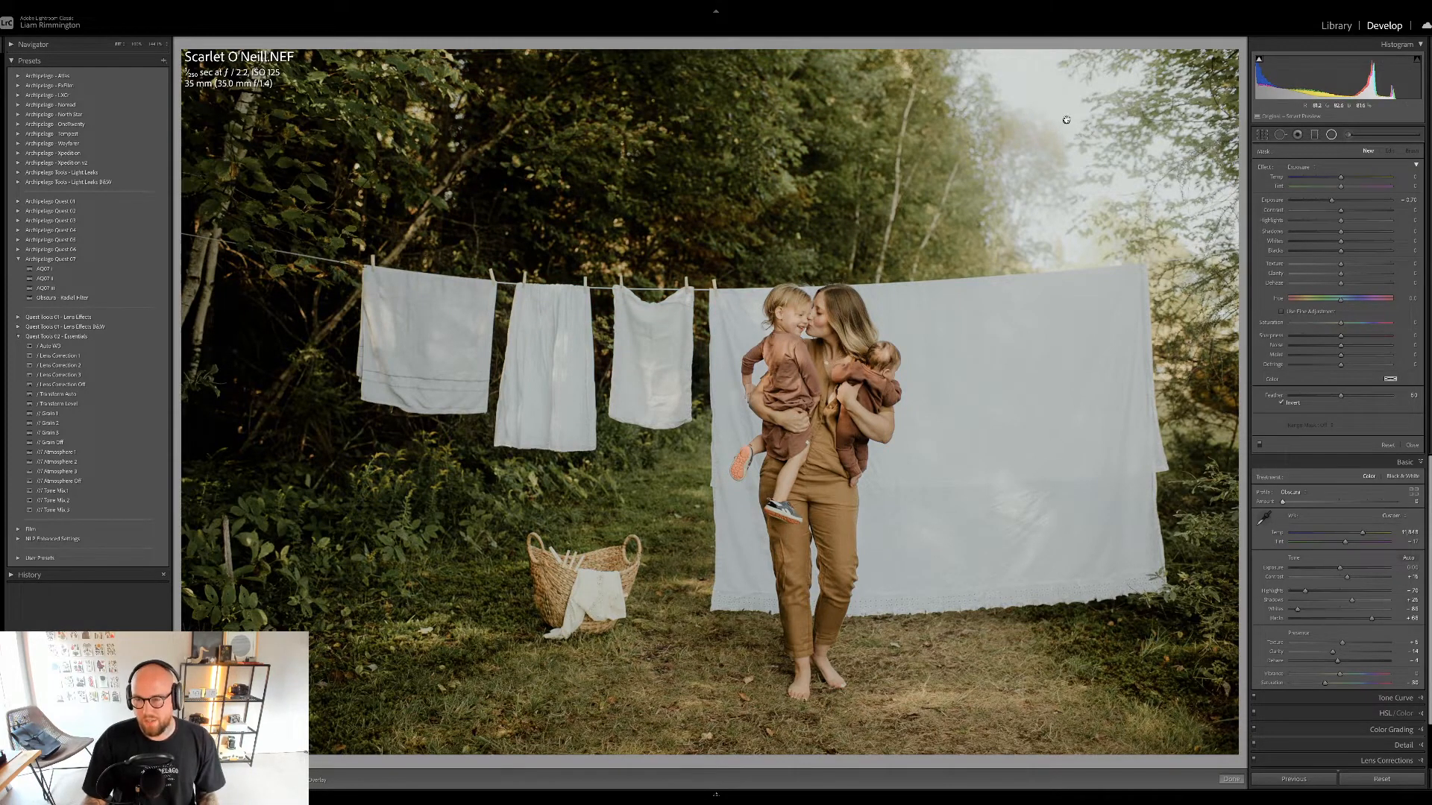
# - Shift the sky radial filter slightly towards the photo's corner and enlarge its ellipse a little in width and height
pyautogui.click(1066, 120)
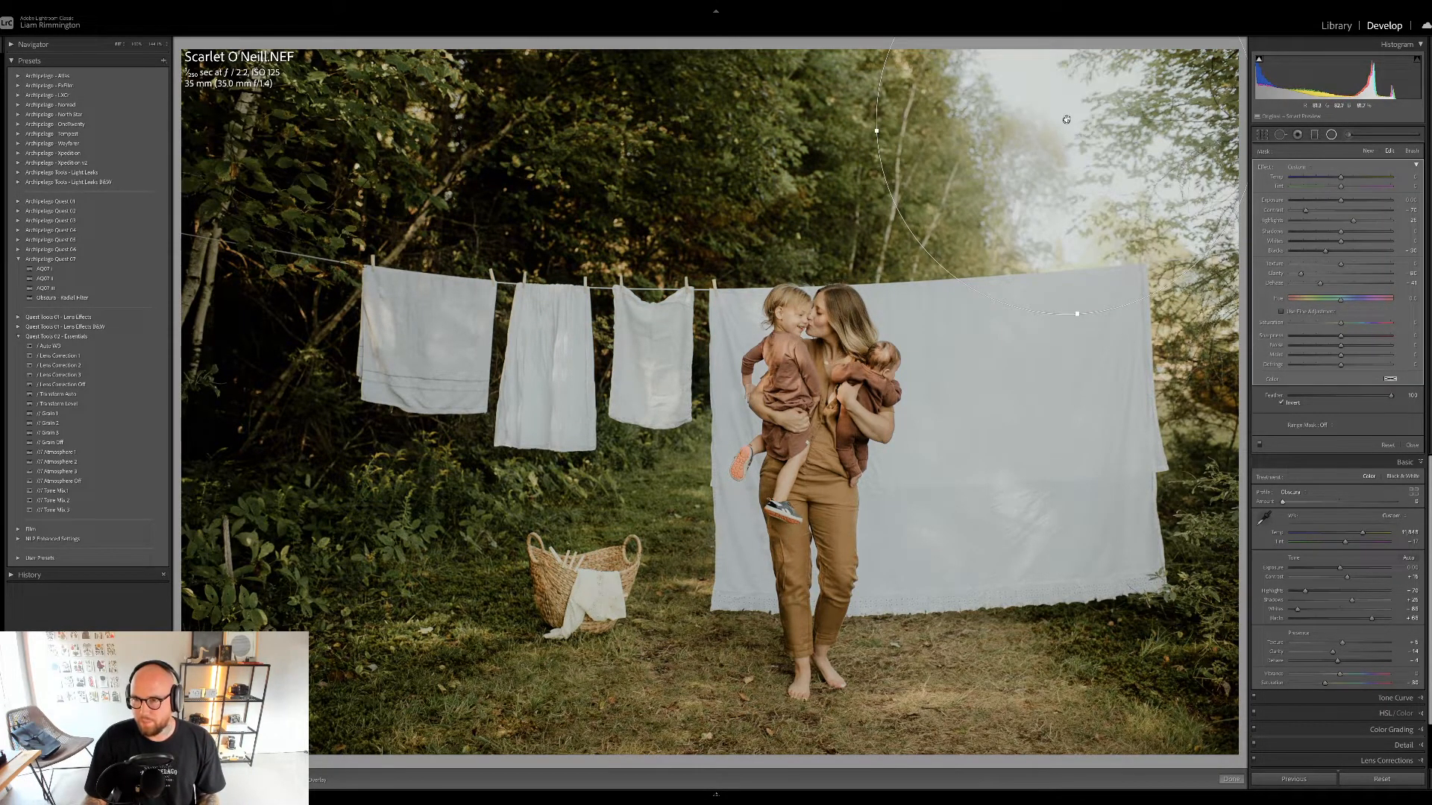
pyautogui.moveTo(1066, 120); pyautogui.dragTo(1083, 91)
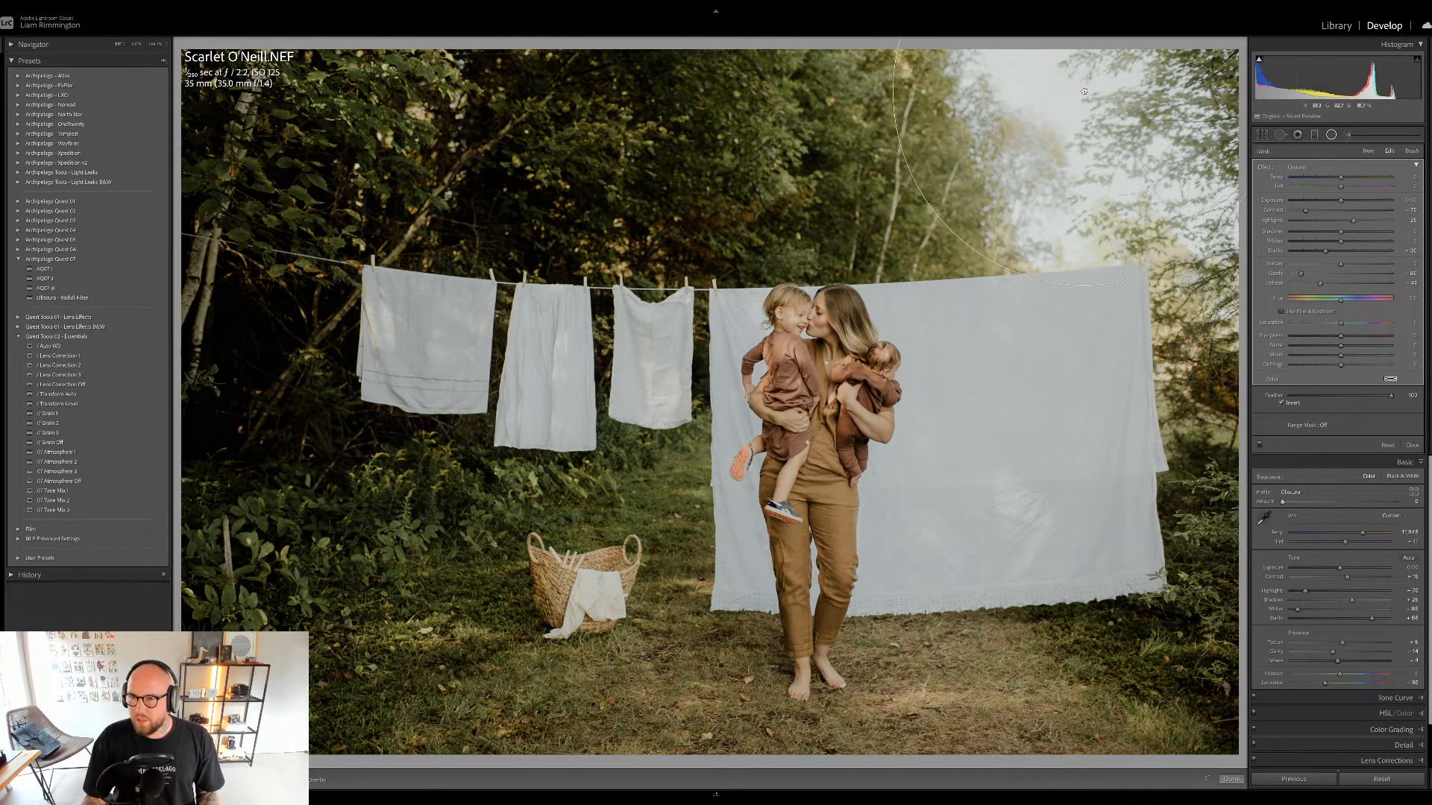
pyautogui.moveTo(894, 105); pyautogui.dragTo(862, 109)
pyautogui.moveTo(1096, 285); pyautogui.dragTo(1106, 305)
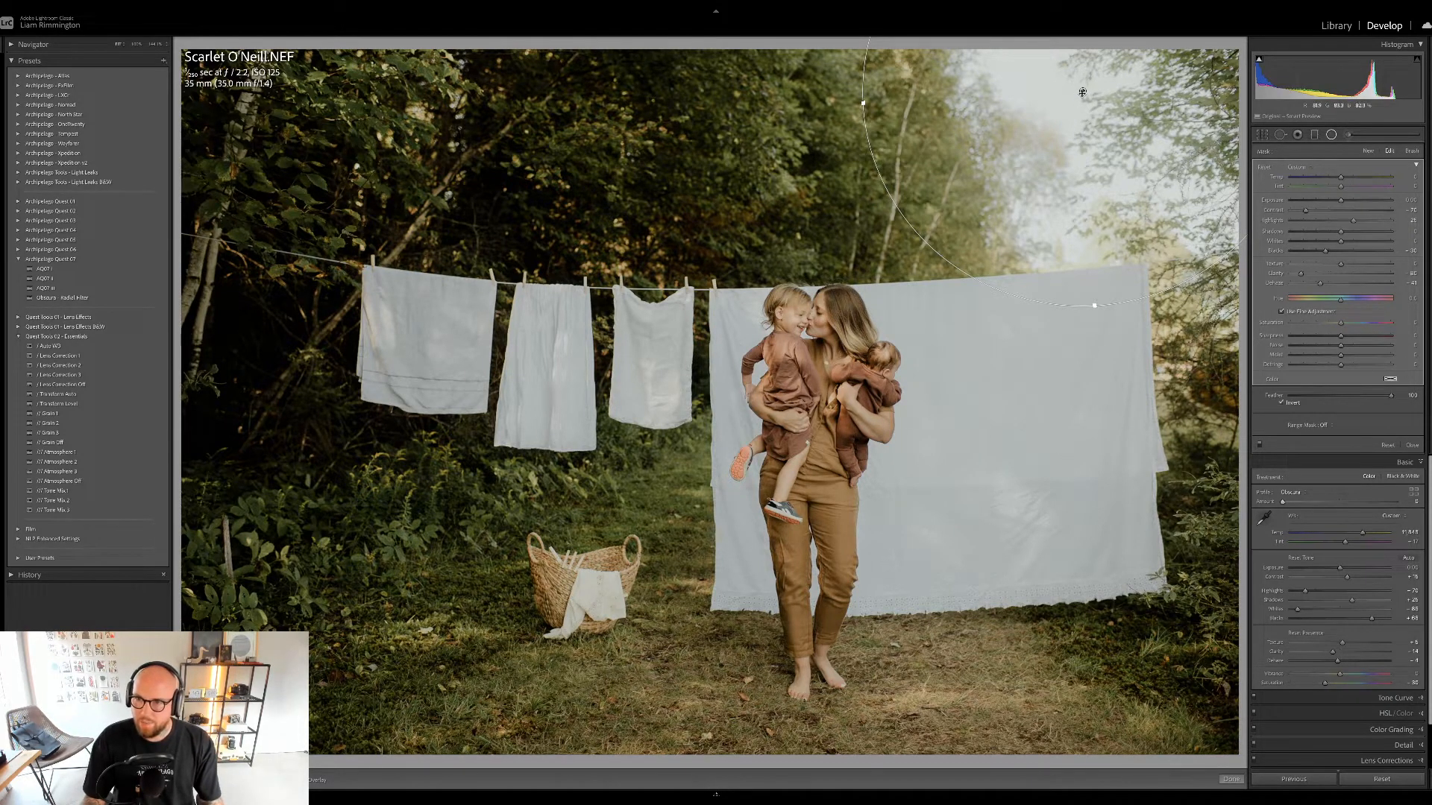
# - Scale all of the sky radial filter's adjustments together, trying several strengths and leaving a stronger haze
pyautogui.press('alt')
pyautogui.moveTo(1081, 91); pyautogui.dragTo(1138, 92)
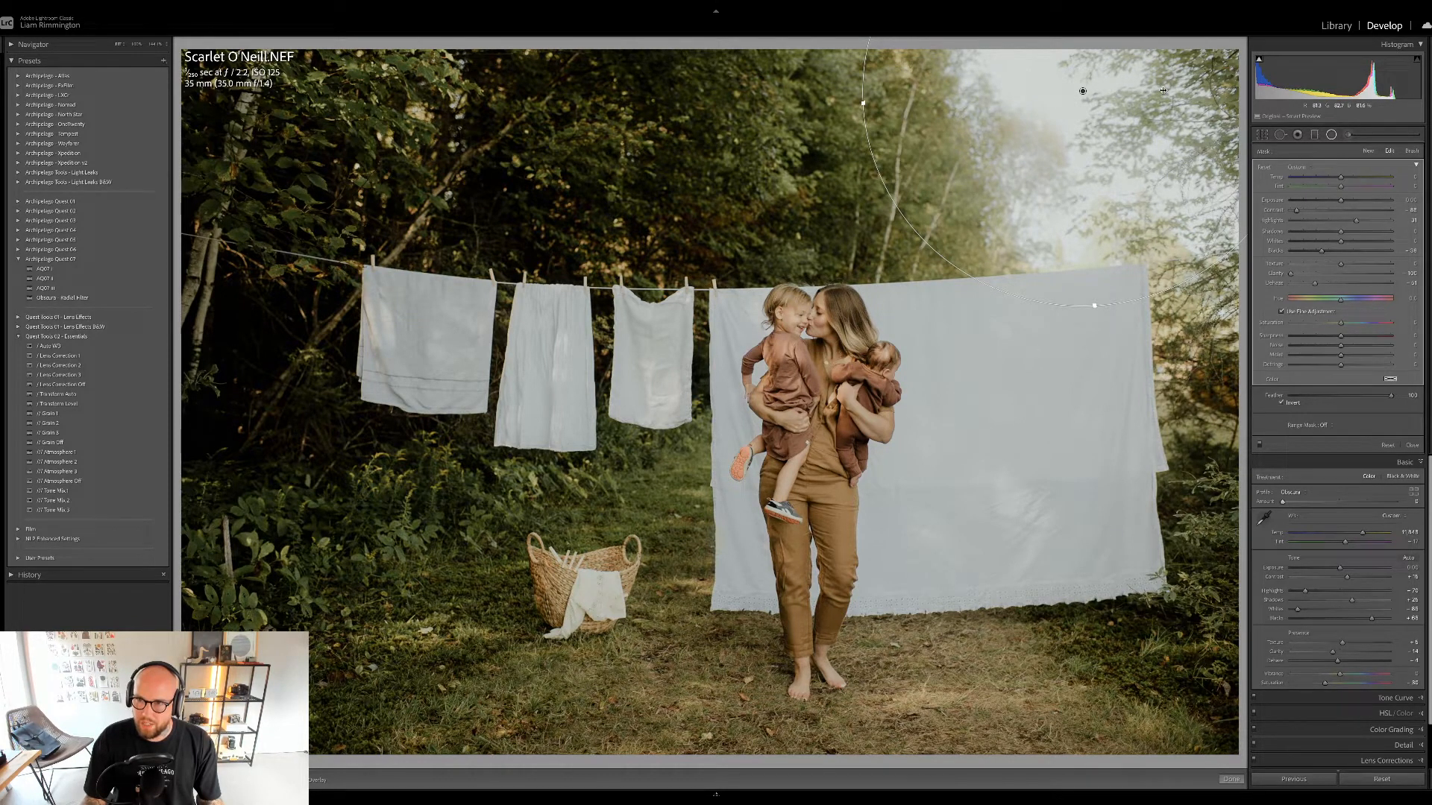
pyautogui.moveTo(1163, 90); pyautogui.dragTo(1032, 95)
pyautogui.moveTo(1131, 93); pyautogui.dragTo(1018, 99)
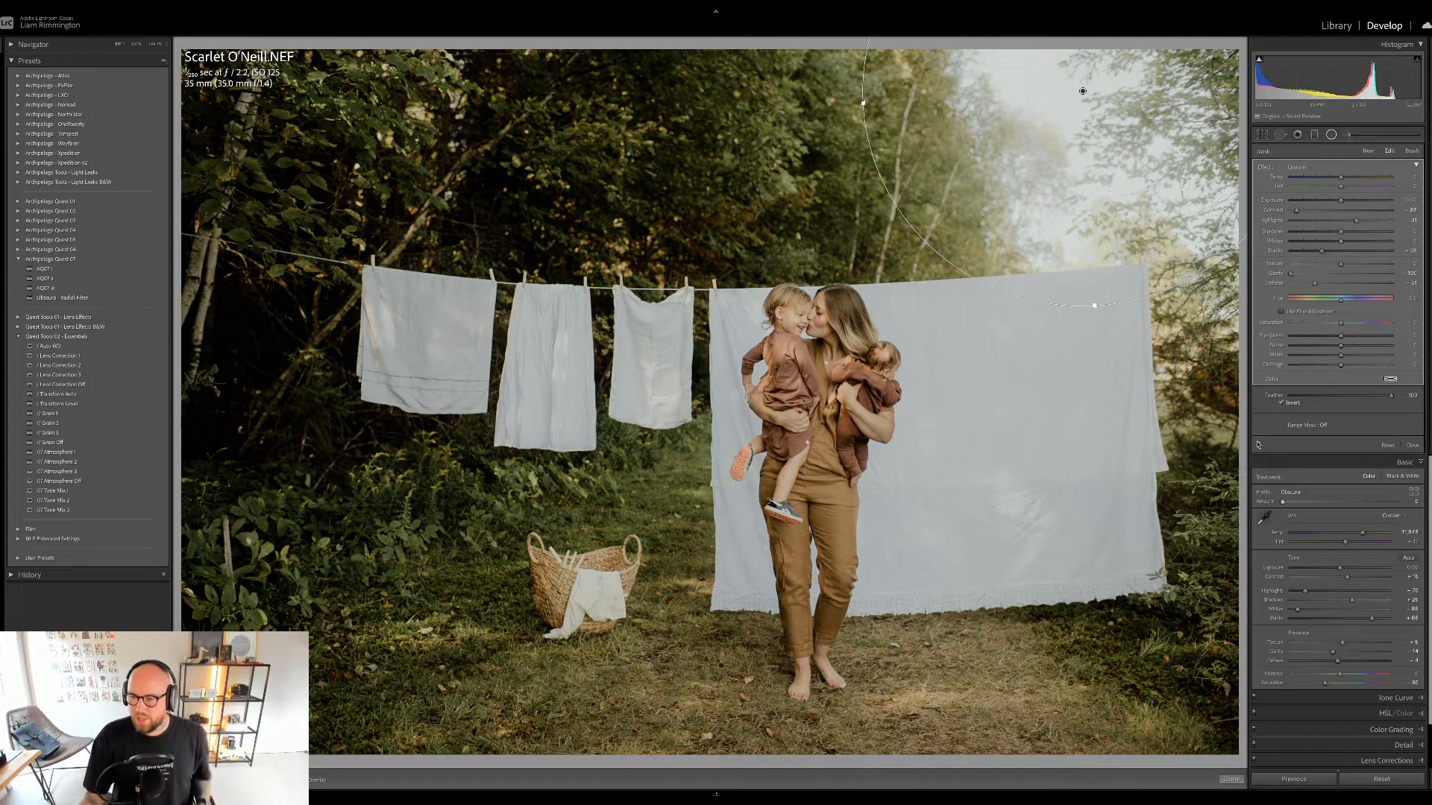
# - Compare the clothesline photo with the radial filter switched off and on
pyautogui.click(1260, 445)
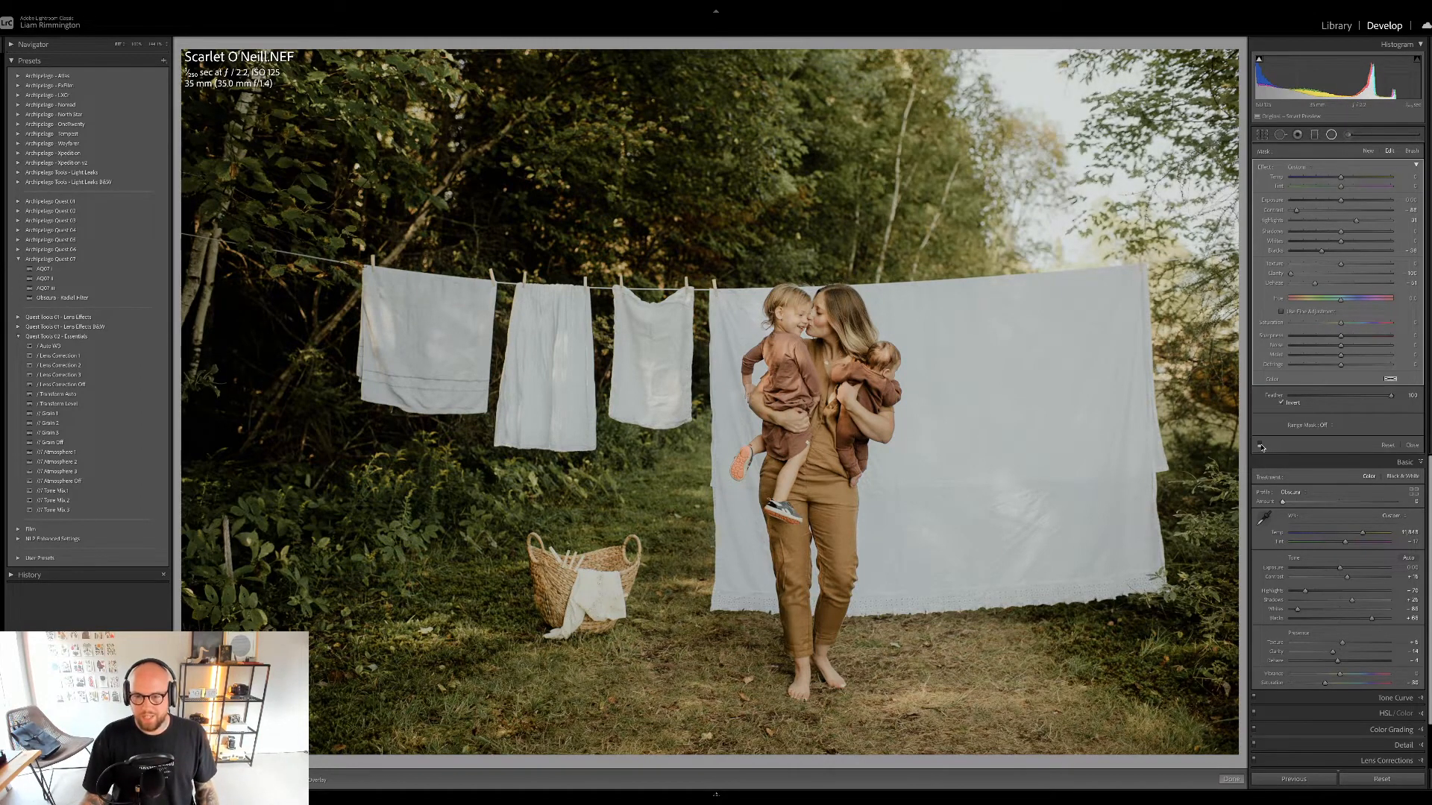
pyautogui.click(1260, 446)
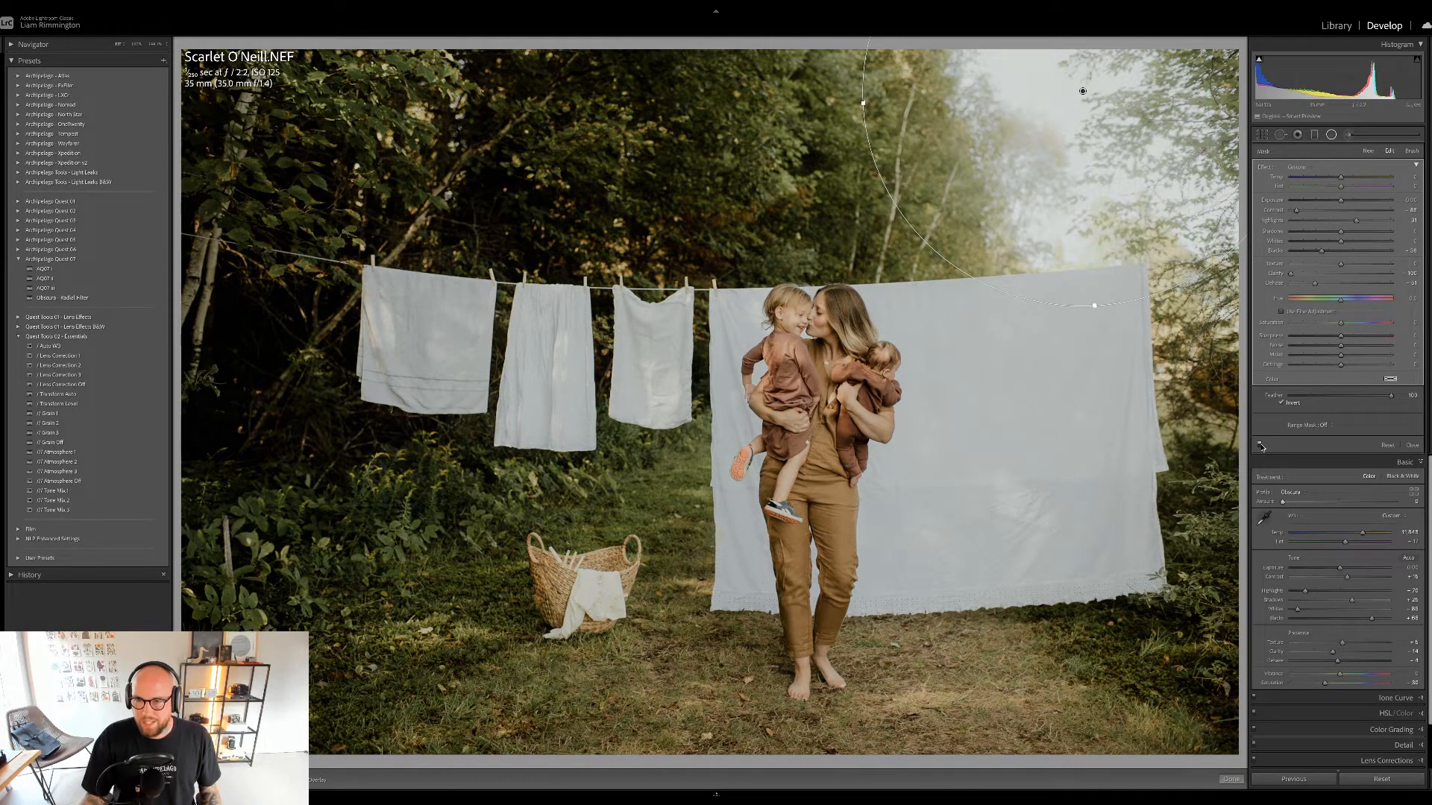
pyautogui.click(1260, 446)
pyautogui.click(1260, 446)
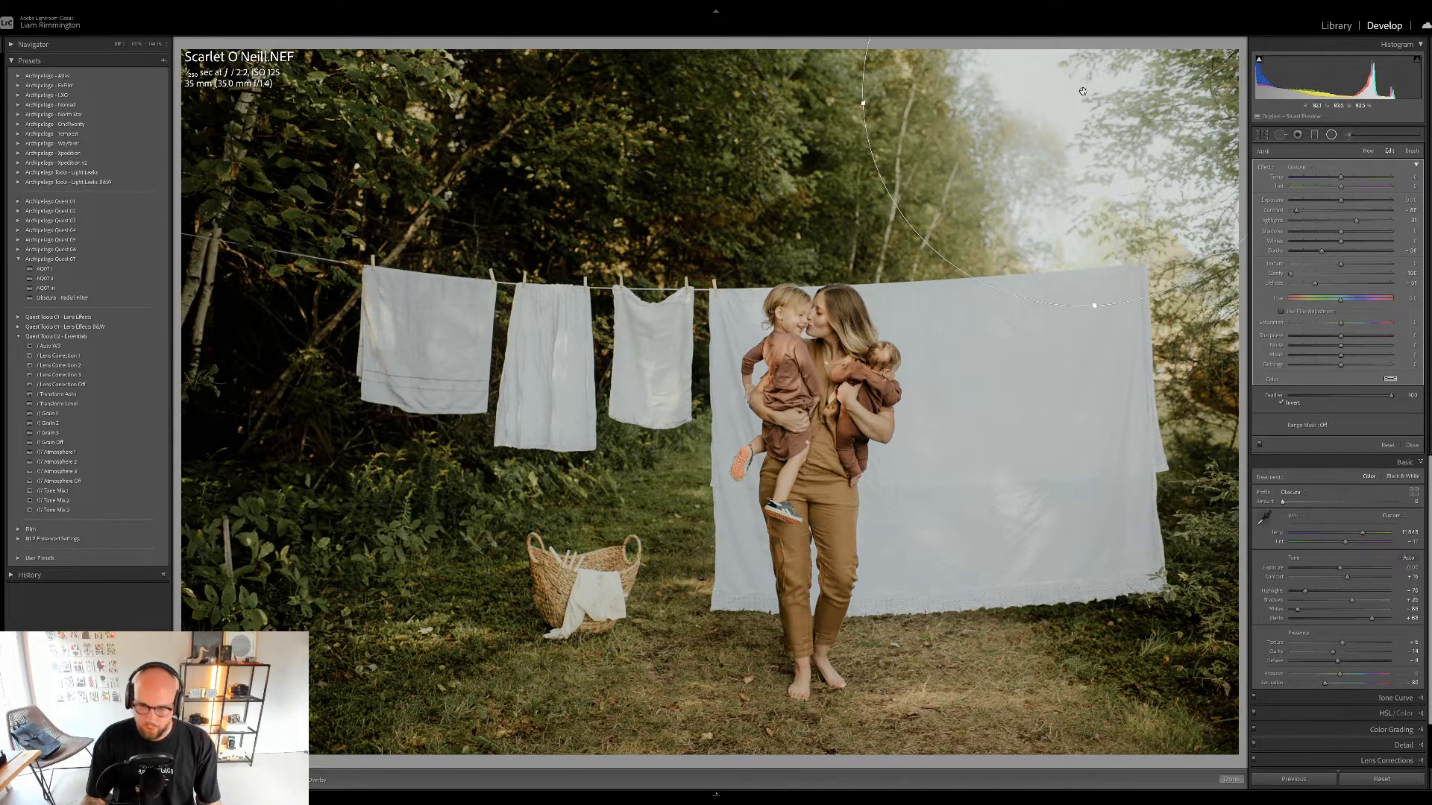
# - Reduce the overall strength of the radial filter over the sky and check the photo with and without it
pyautogui.moveTo(1081, 90)
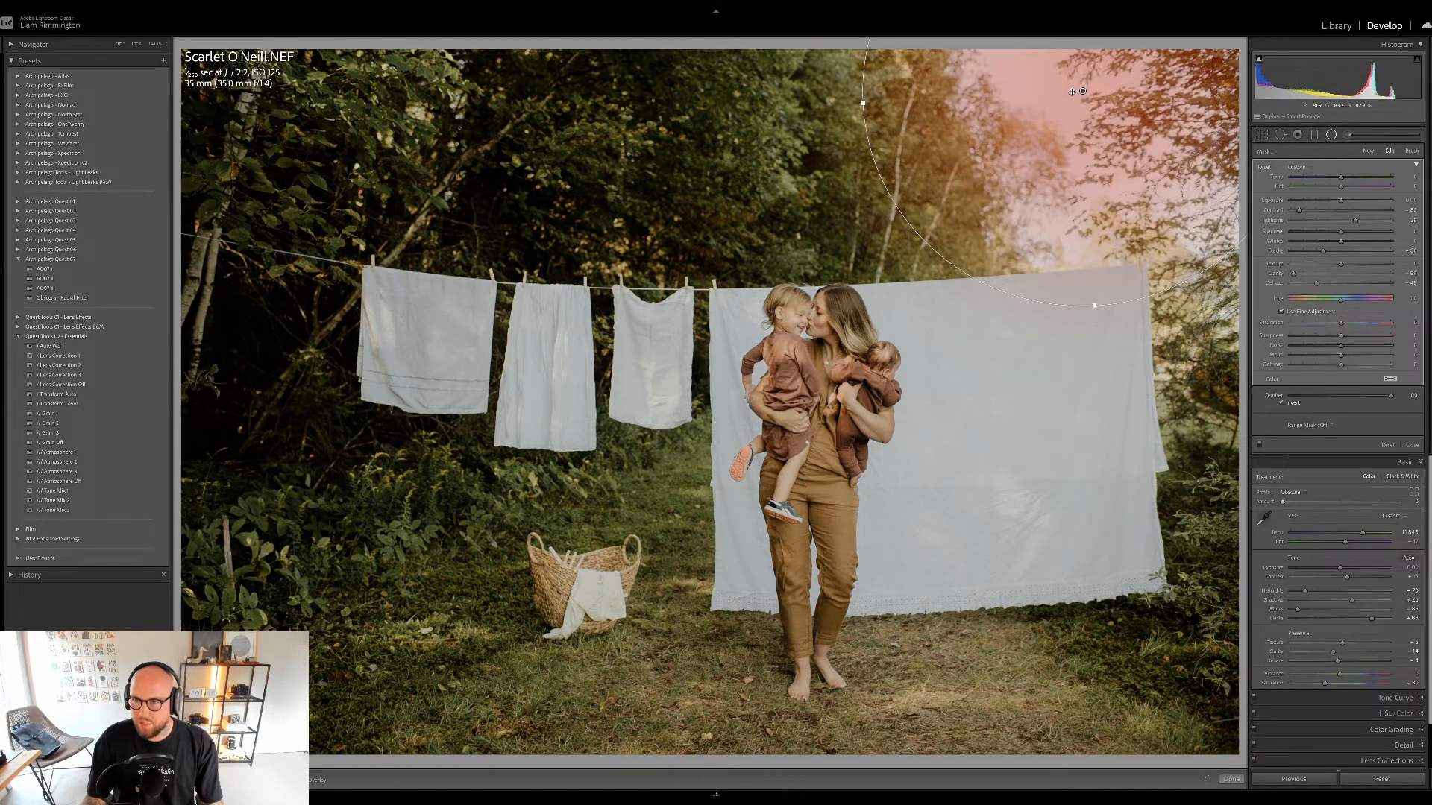
pyautogui.moveTo(1071, 91); pyautogui.dragTo(1061, 90)
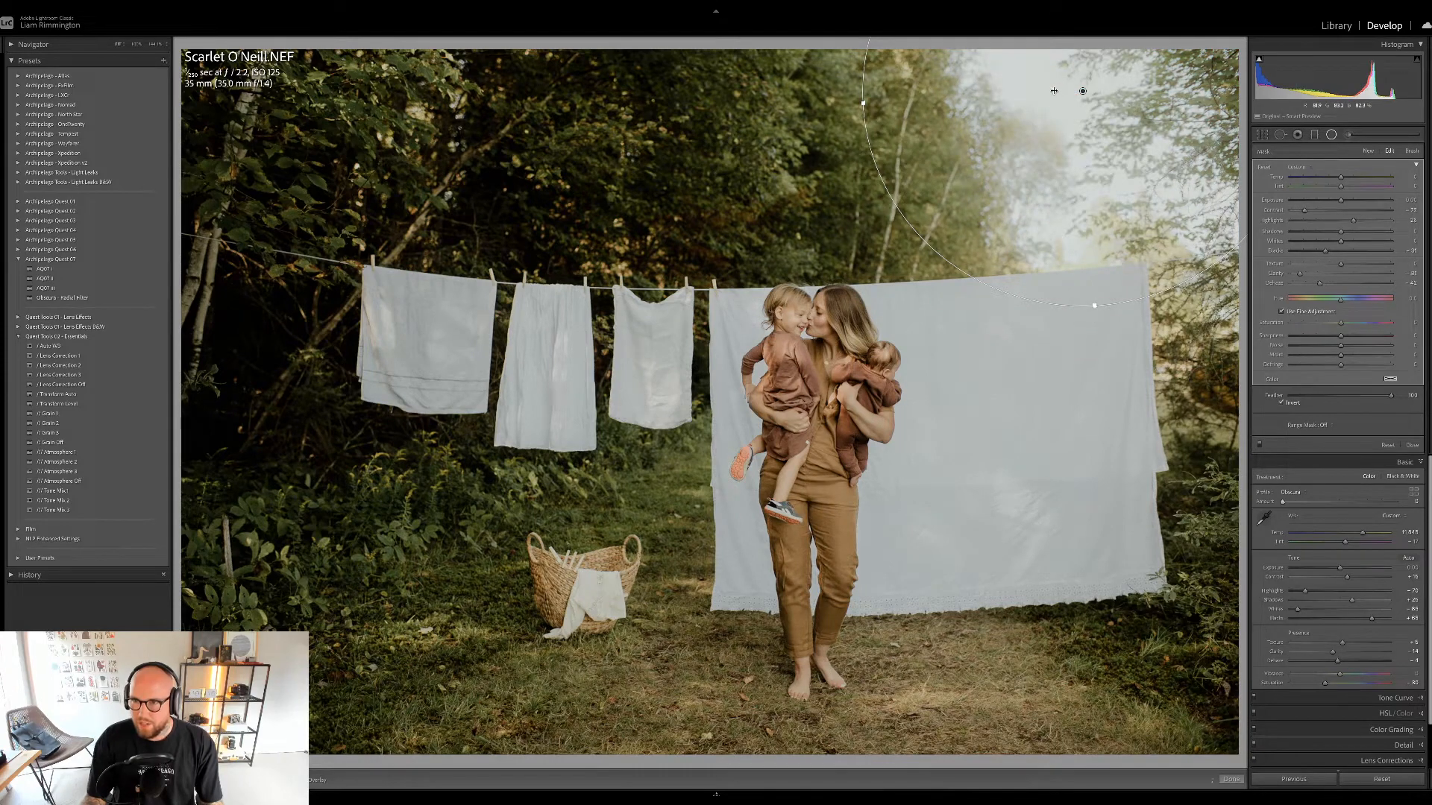
pyautogui.moveTo(1050, 91); pyautogui.dragTo(1046, 91)
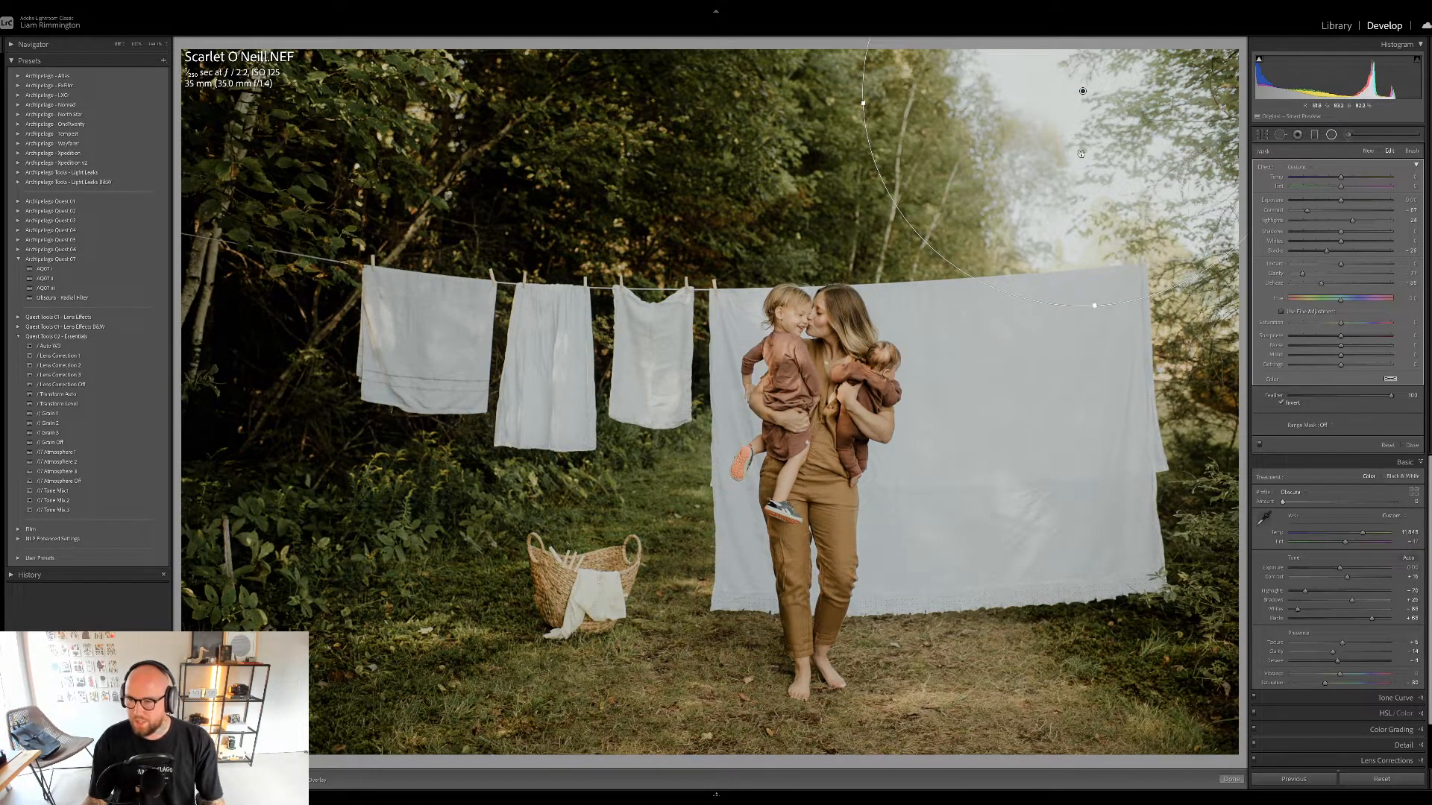
pyautogui.click(1258, 445)
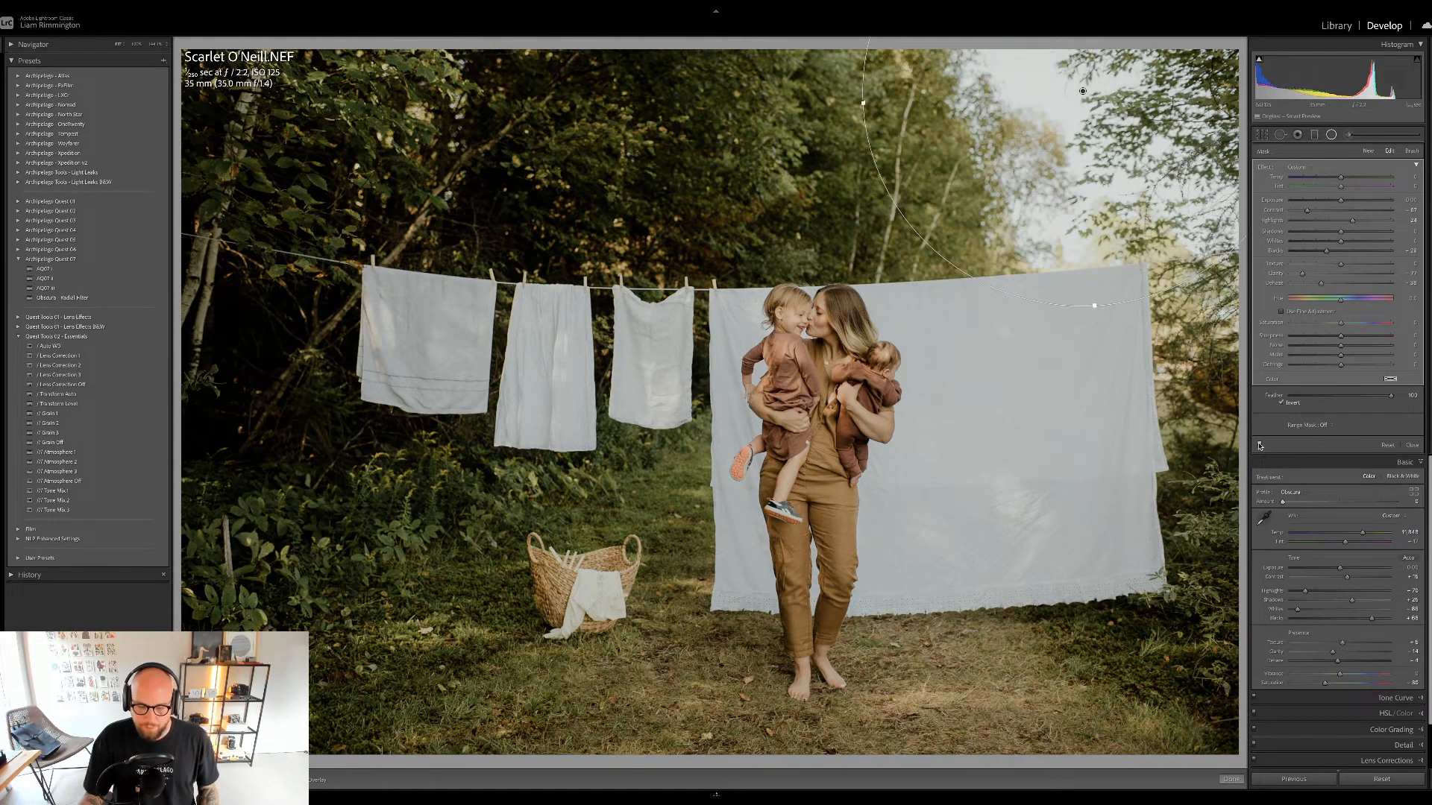
pyautogui.click(1259, 445)
pyautogui.press('d')
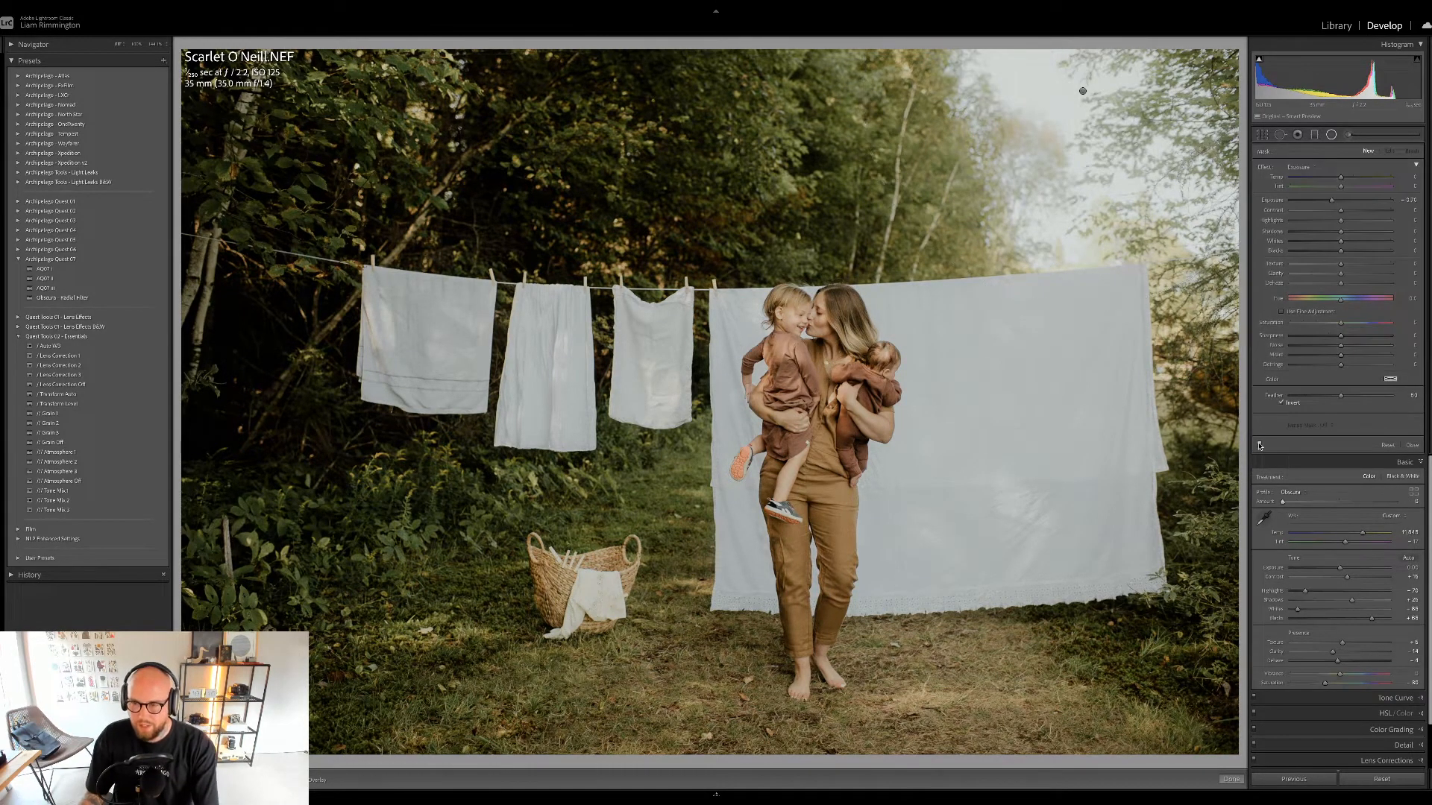
# - Leave the radial filter tool and compare the clothesline photo before and after the edit at full size several times
pyautogui.press('\\')
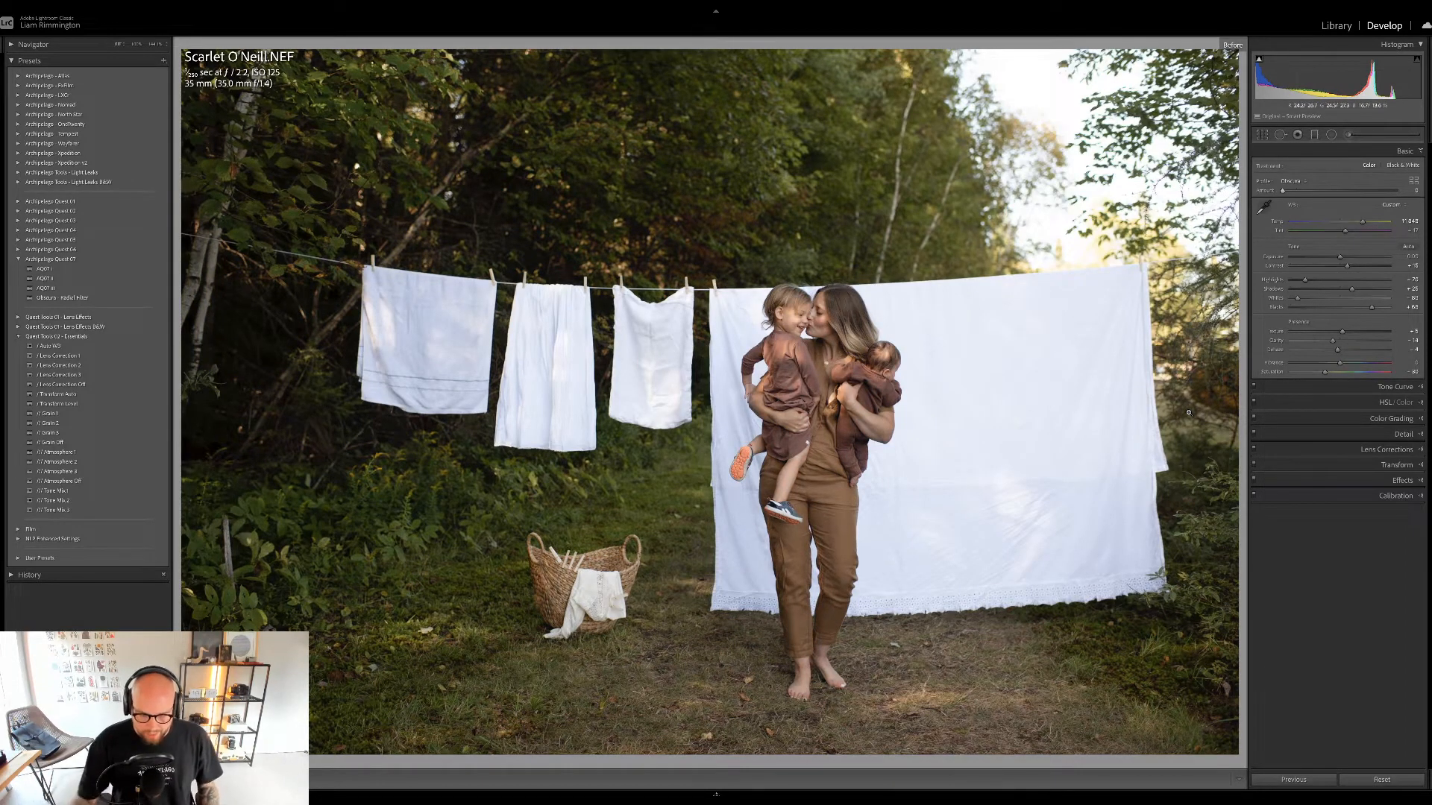
pyautogui.press('\\')
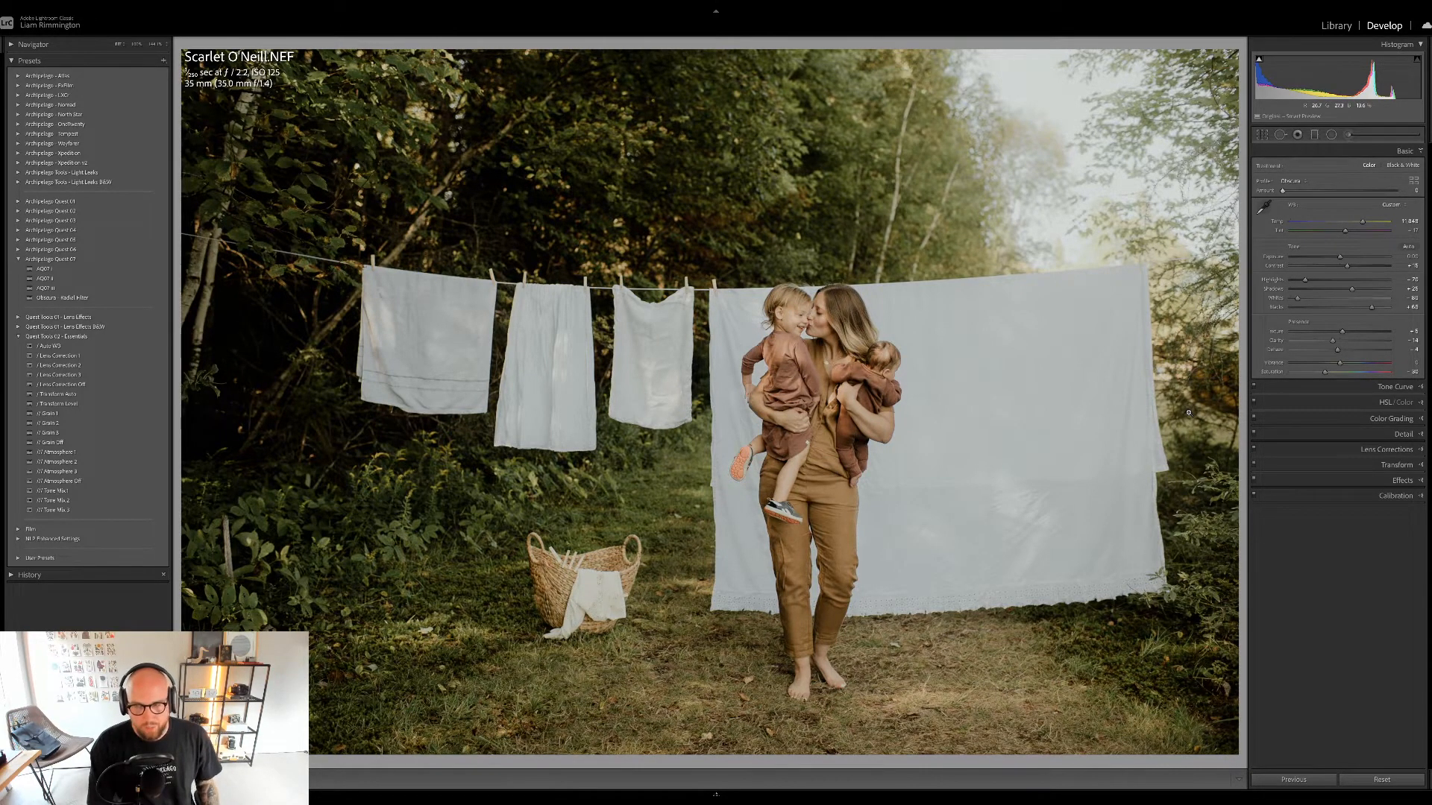
pyautogui.press('\\')
pyautogui.press('\\')
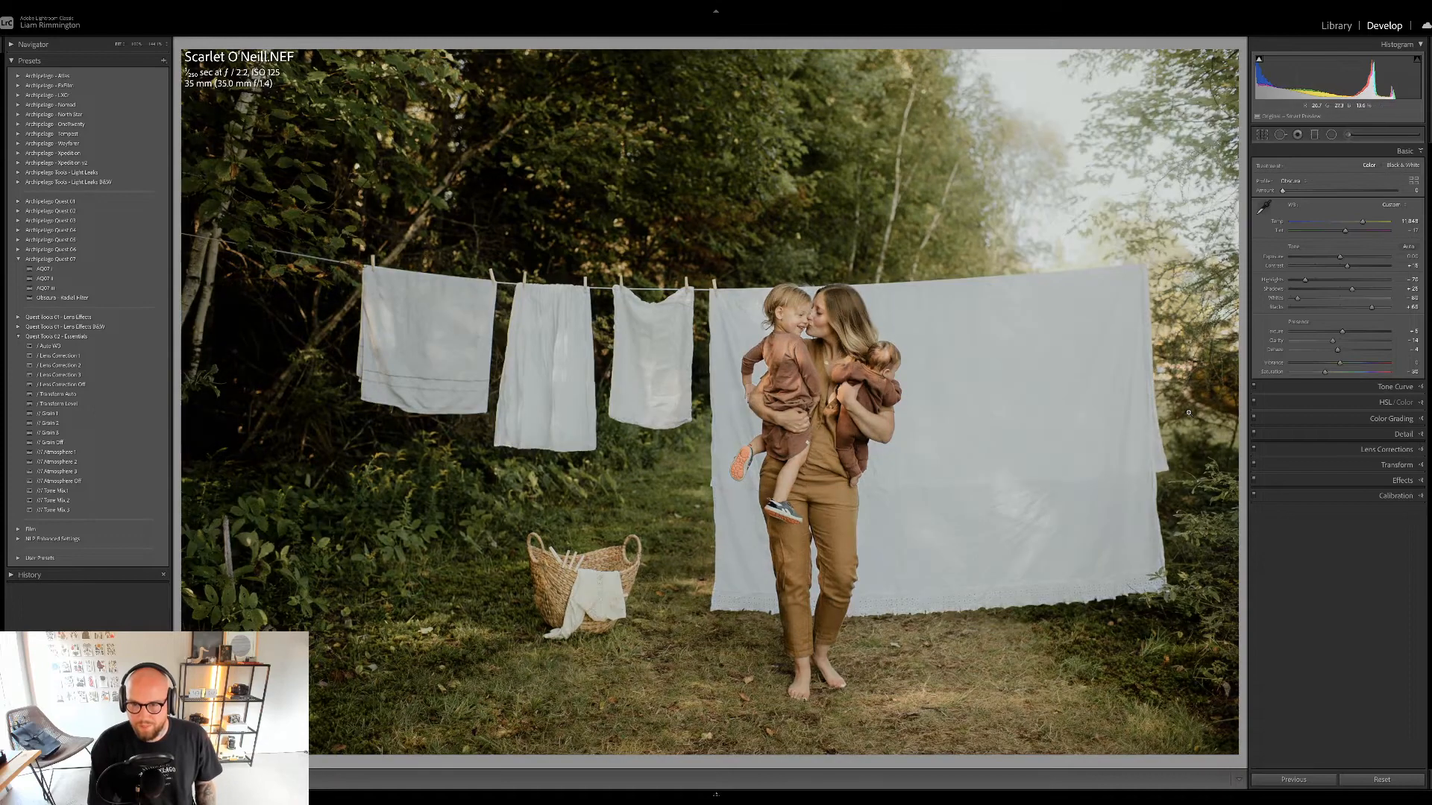
pyautogui.press('\\')
pyautogui.press('\\')
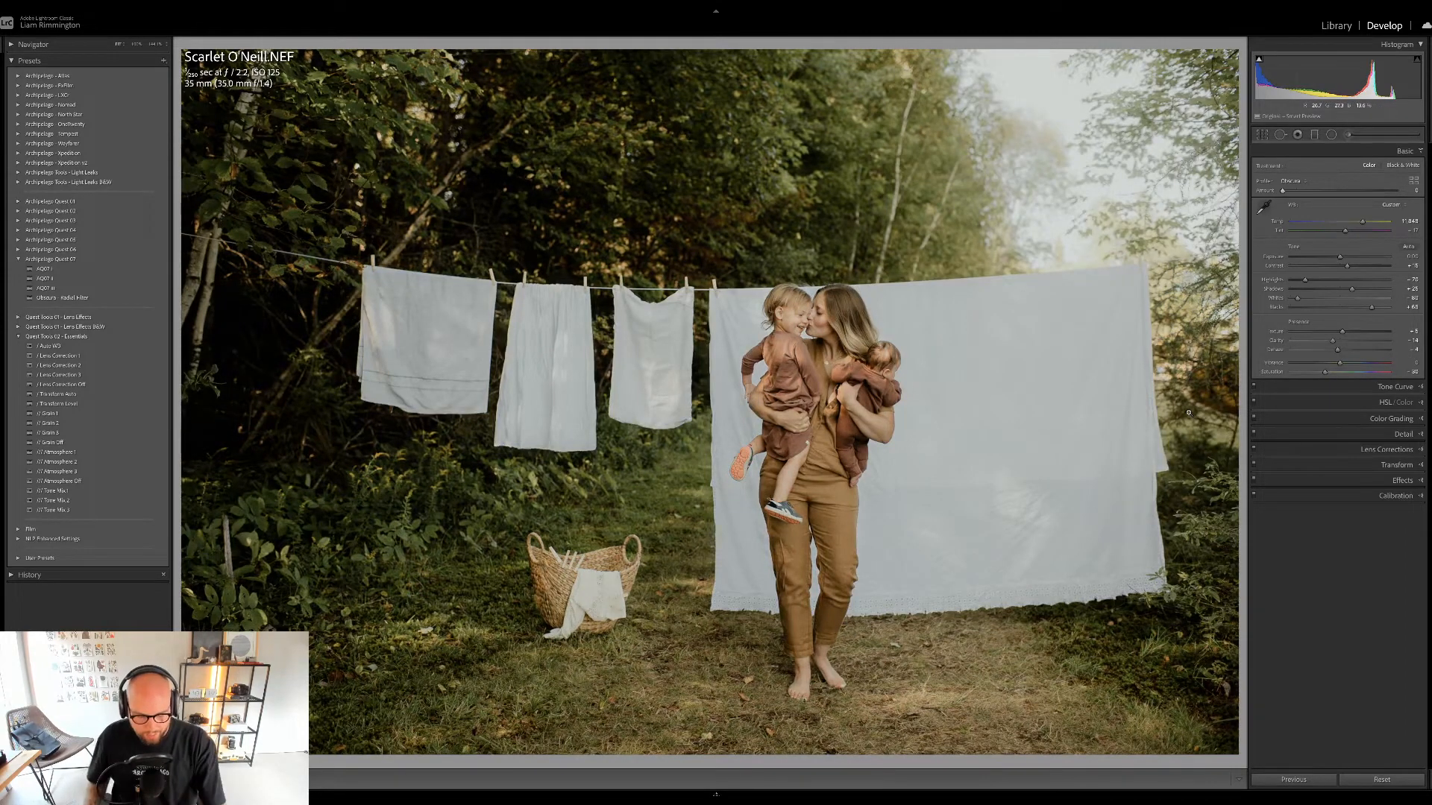
# - Compare before and after side by side, zoomed in on the family, the large sheet and the hazy sky, and once more at full size
pyautogui.press('y')
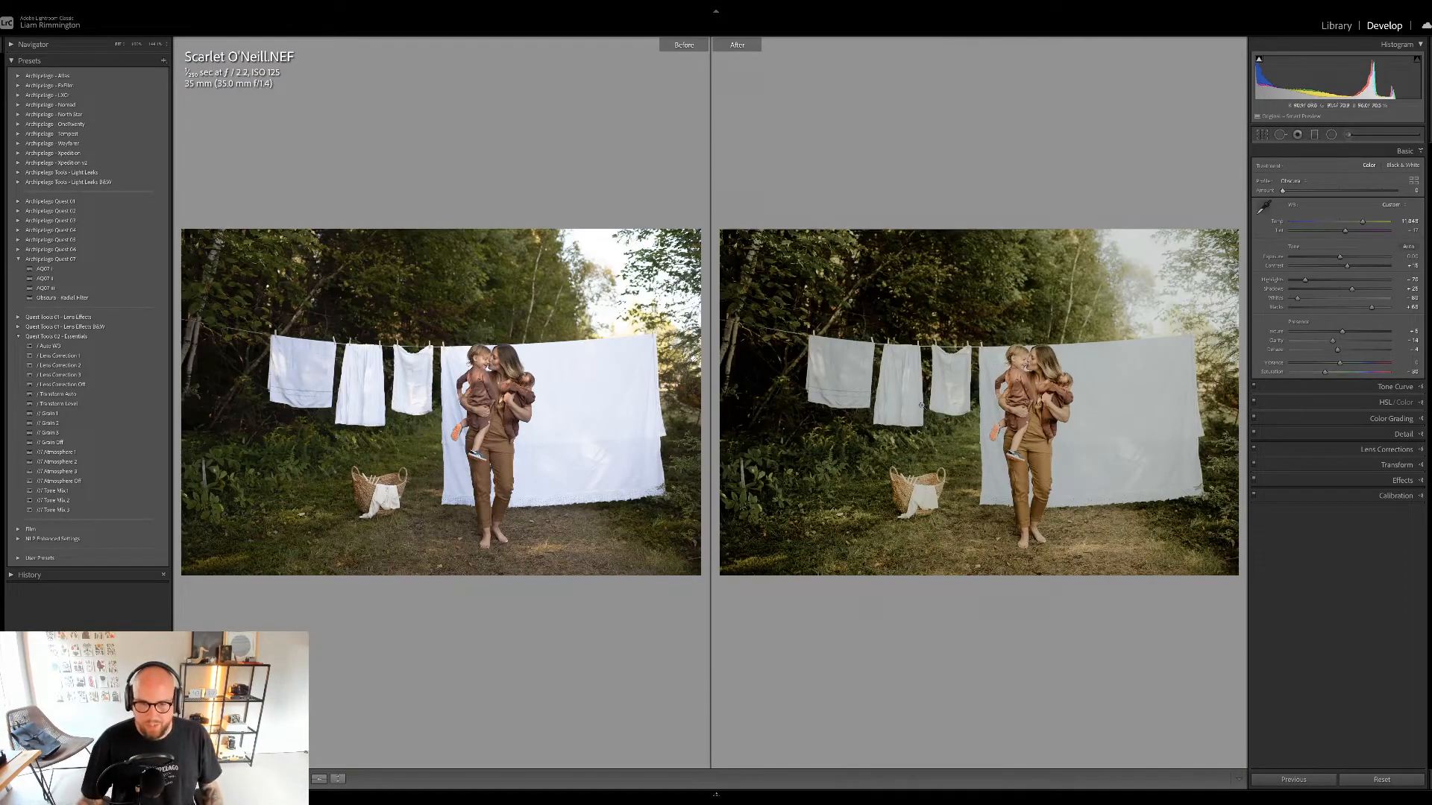
pyautogui.click(507, 434)
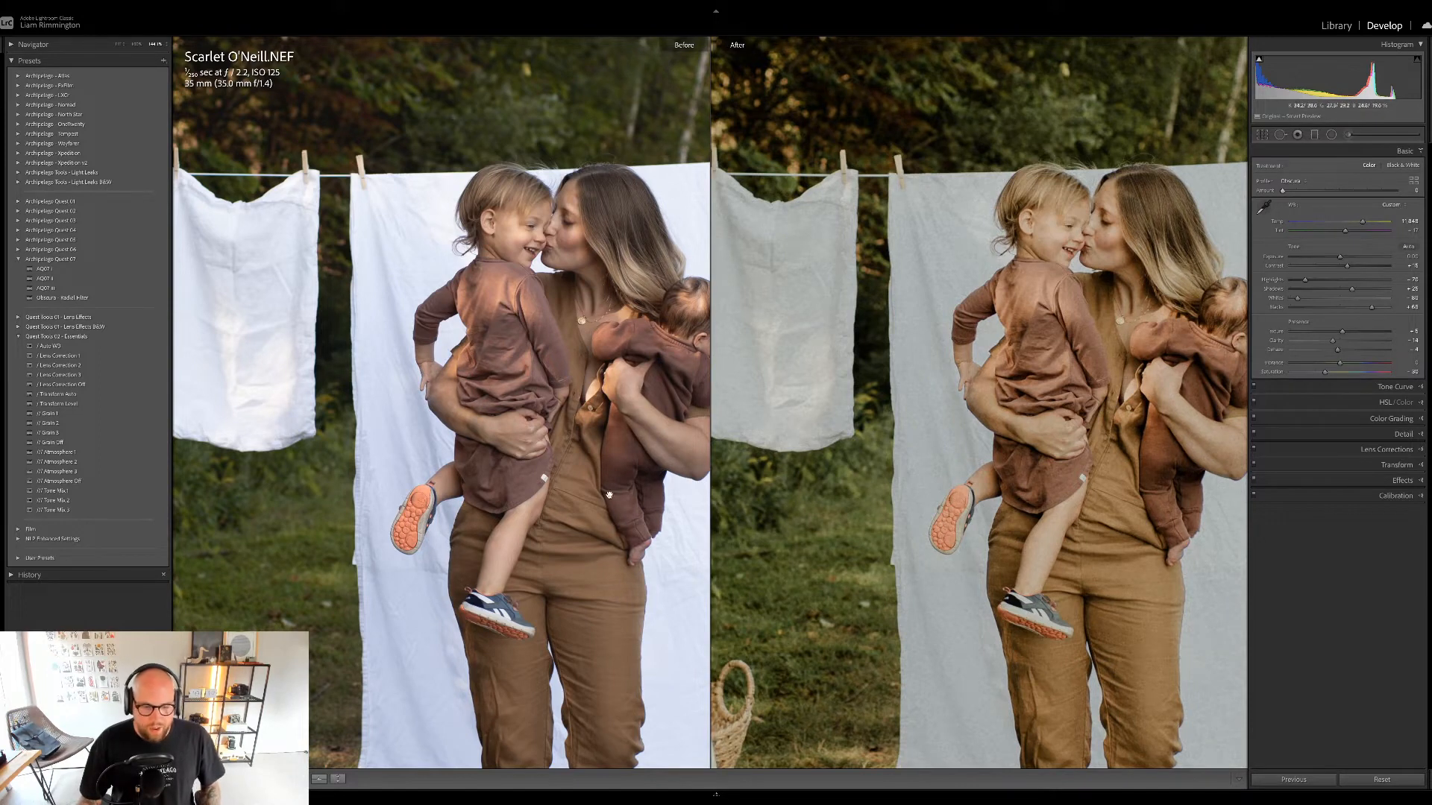
pyautogui.moveTo(598, 494); pyautogui.dragTo(290, 553)
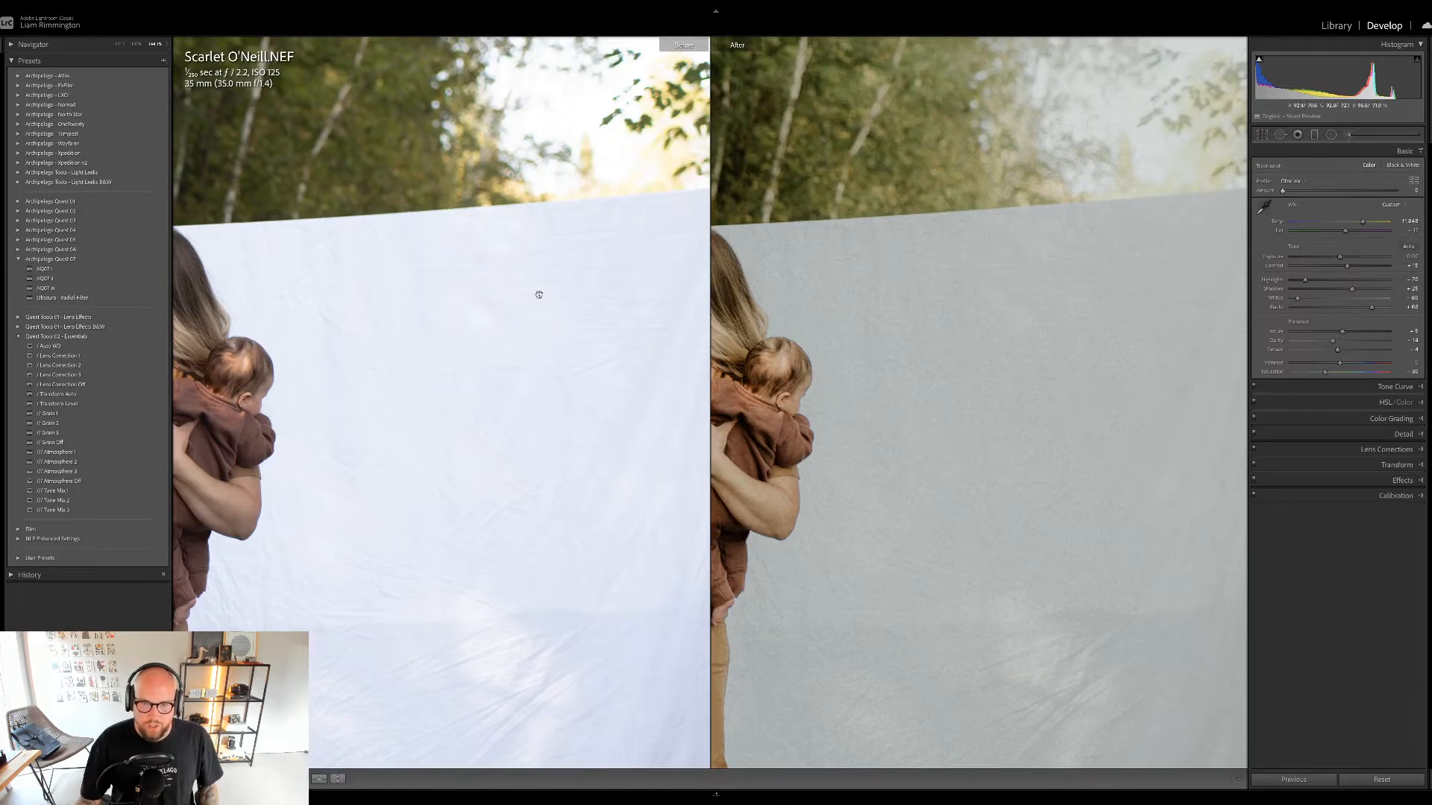
pyautogui.moveTo(385, 512); pyautogui.dragTo(522, 612)
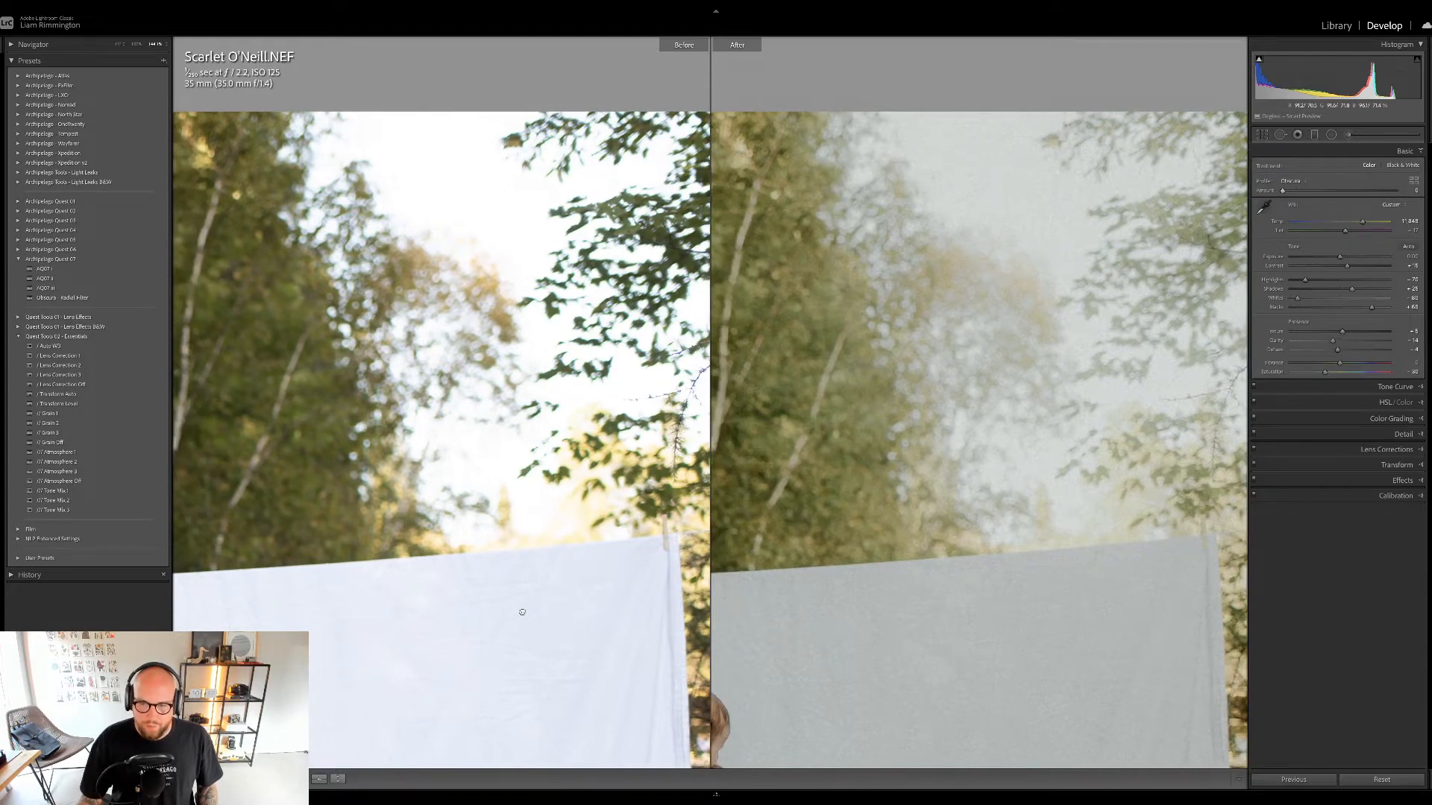
pyautogui.click(511, 439)
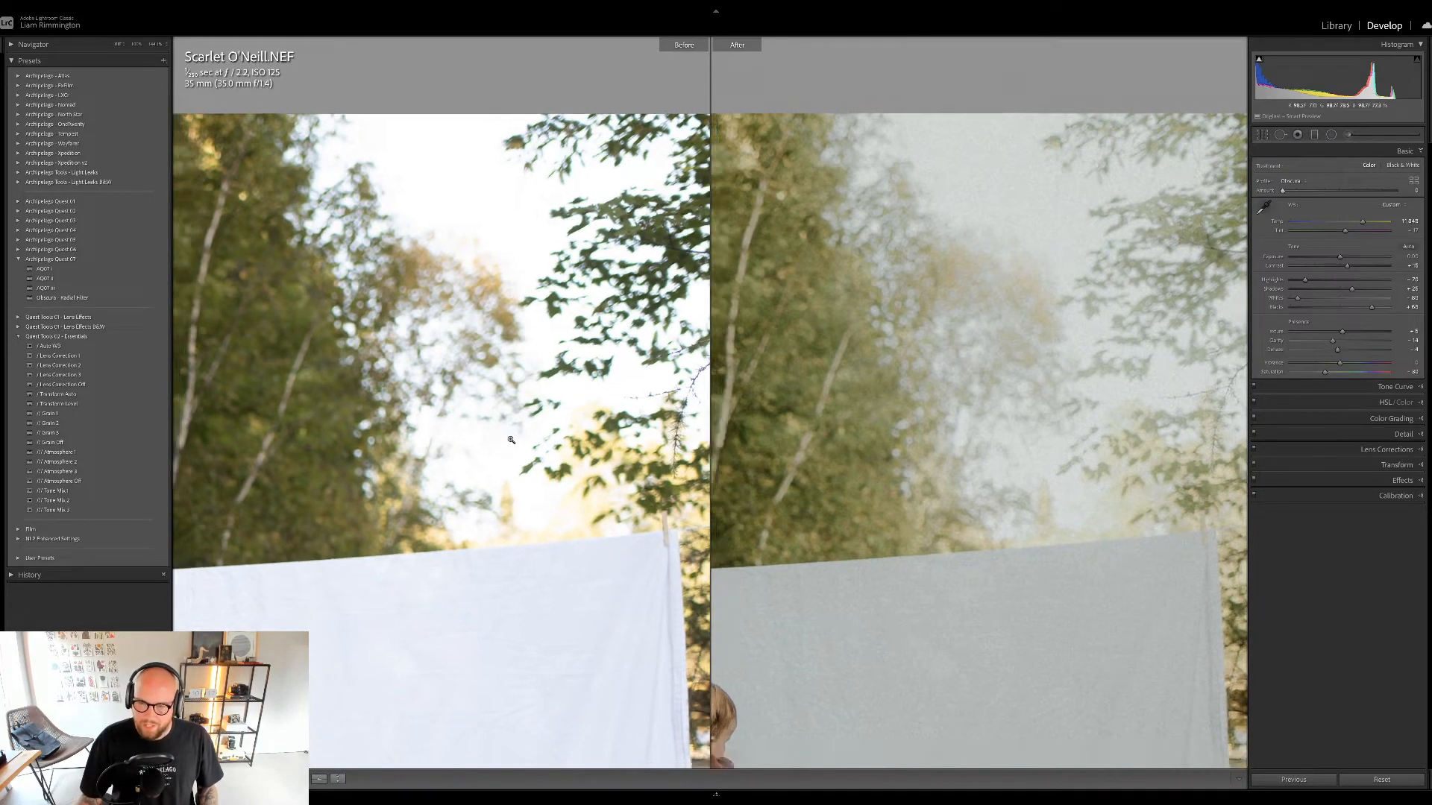
pyautogui.press('y')
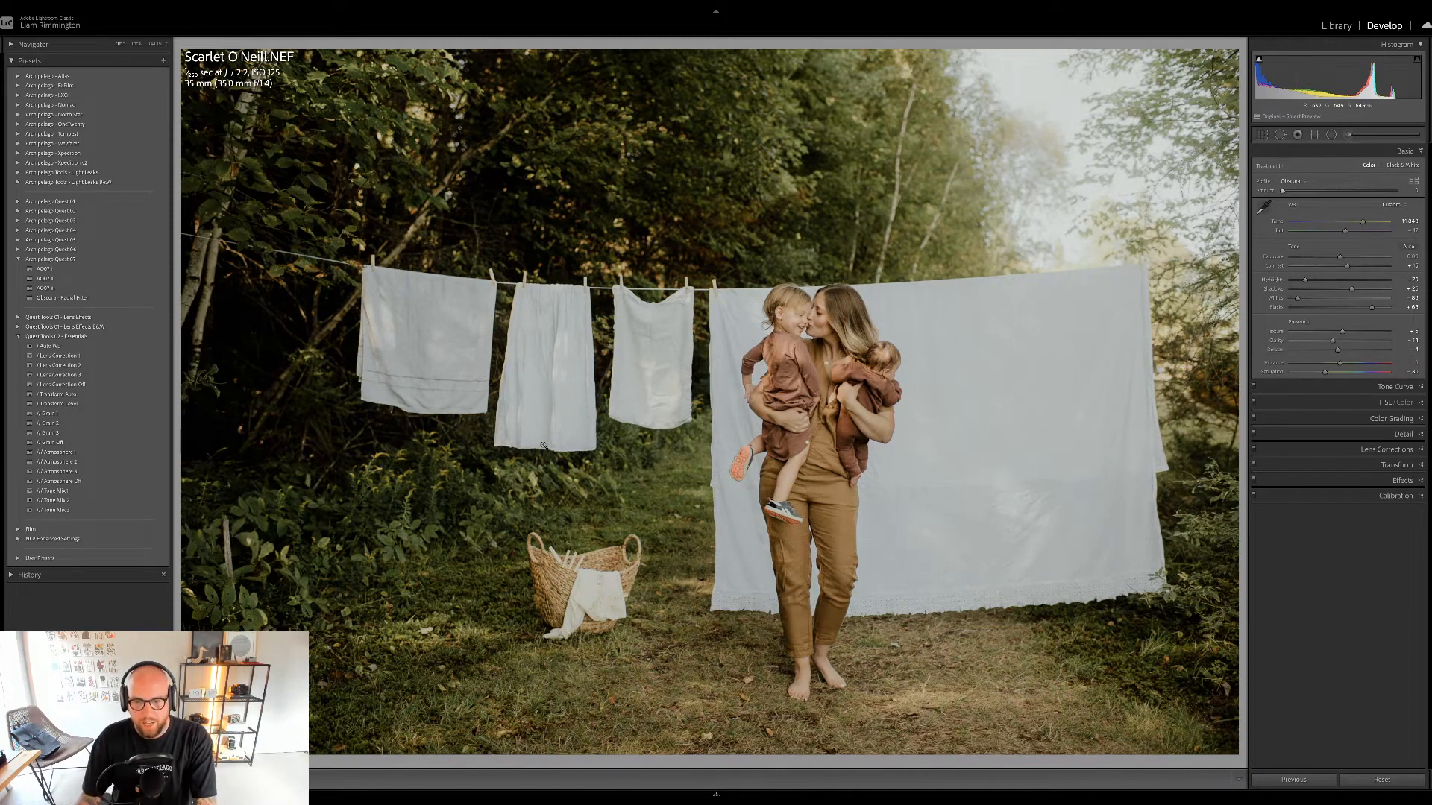
pyautogui.press('\\')
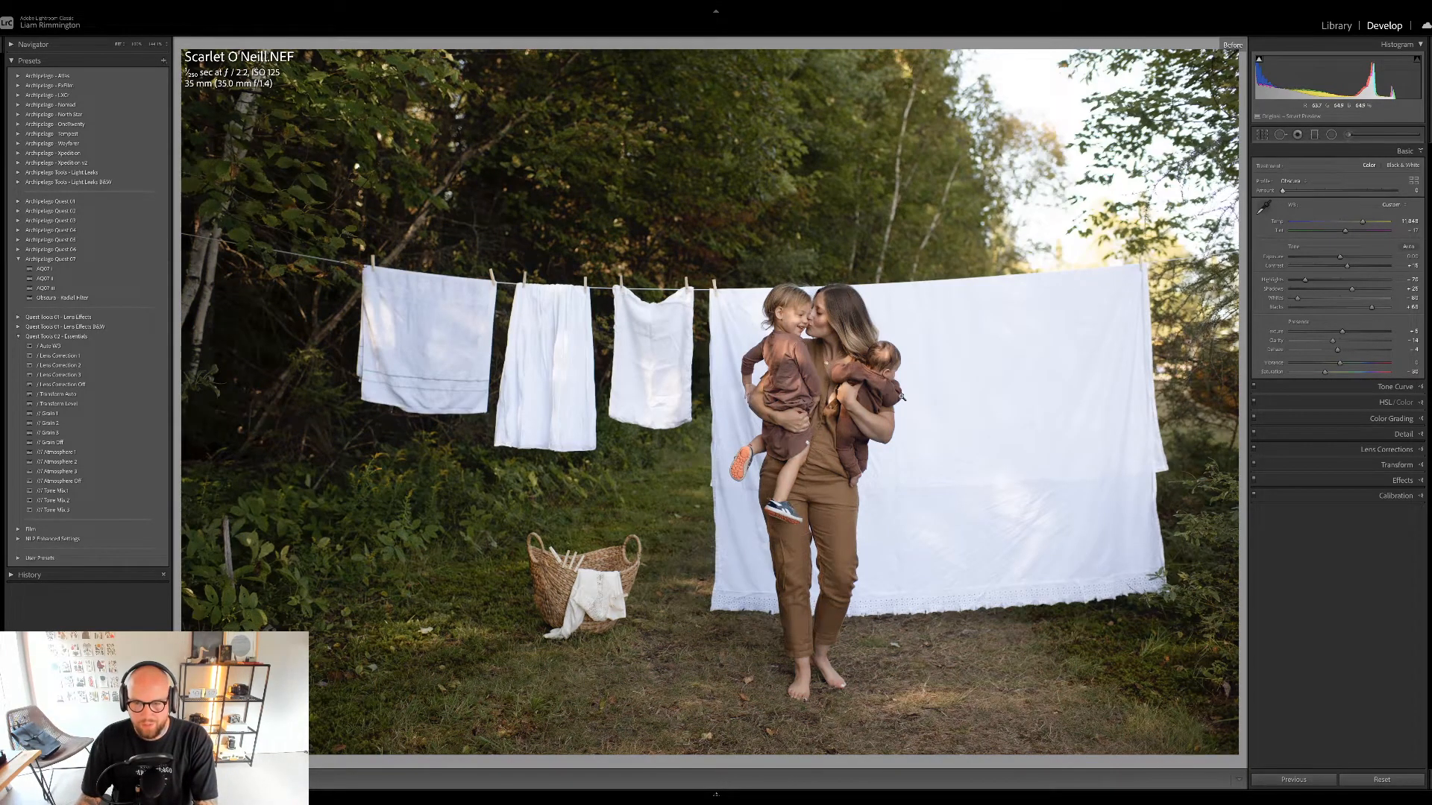
pyautogui.press('\\')
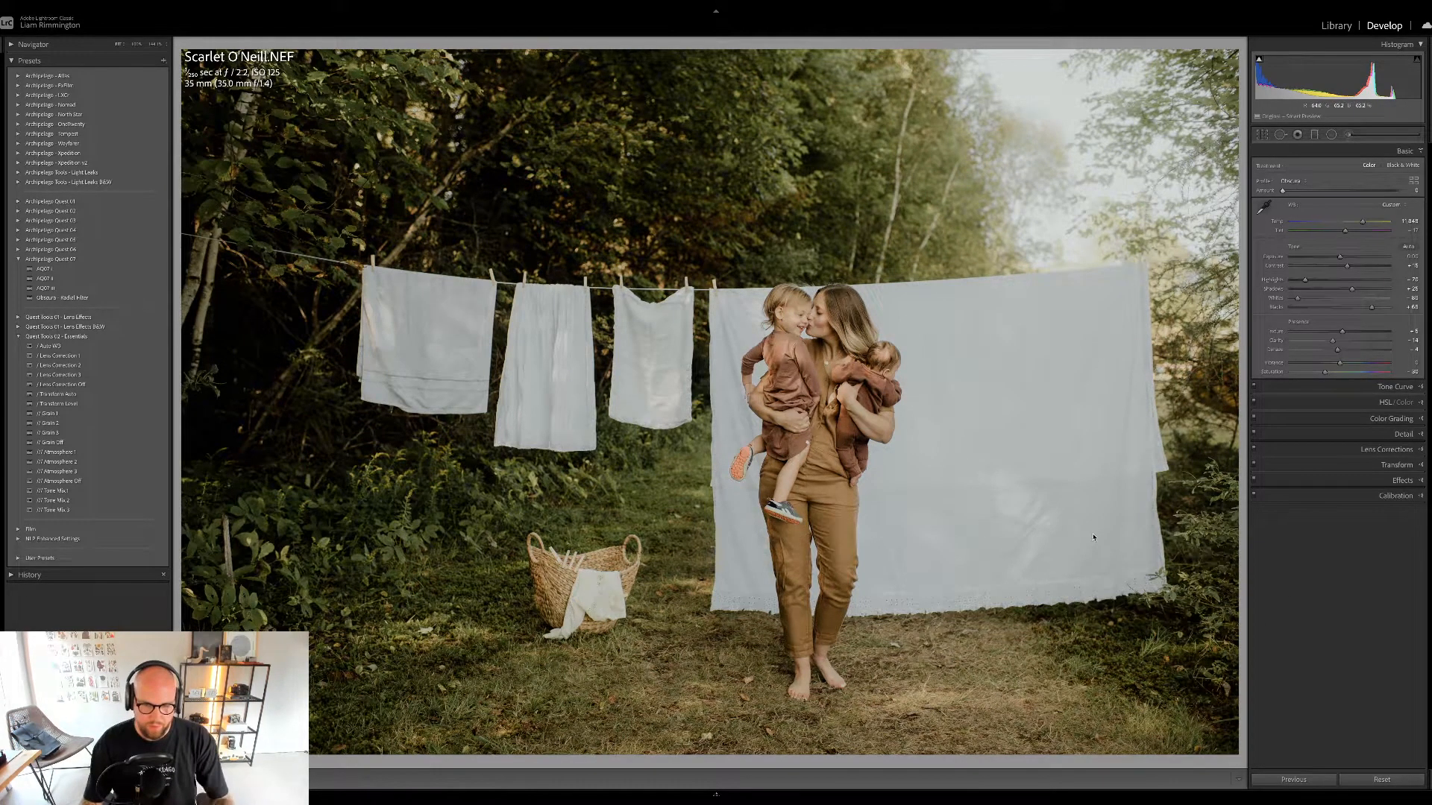
# - Open the orchard wedding-couple photo for editing, brighten its exposure and warm its white balance
pyautogui.press('g')
pyautogui.click(983, 661)
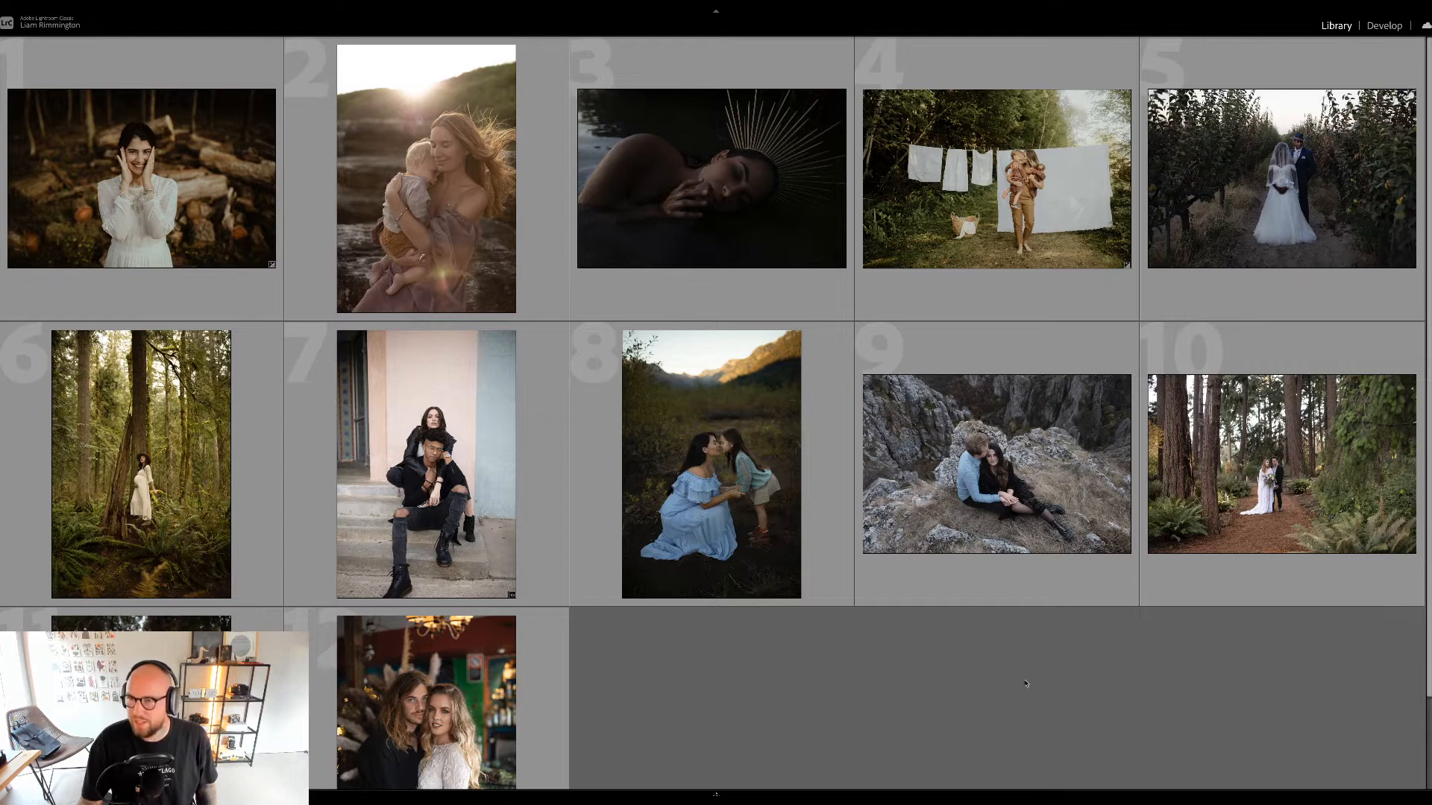
pyautogui.click(1223, 211)
pyautogui.press('d')
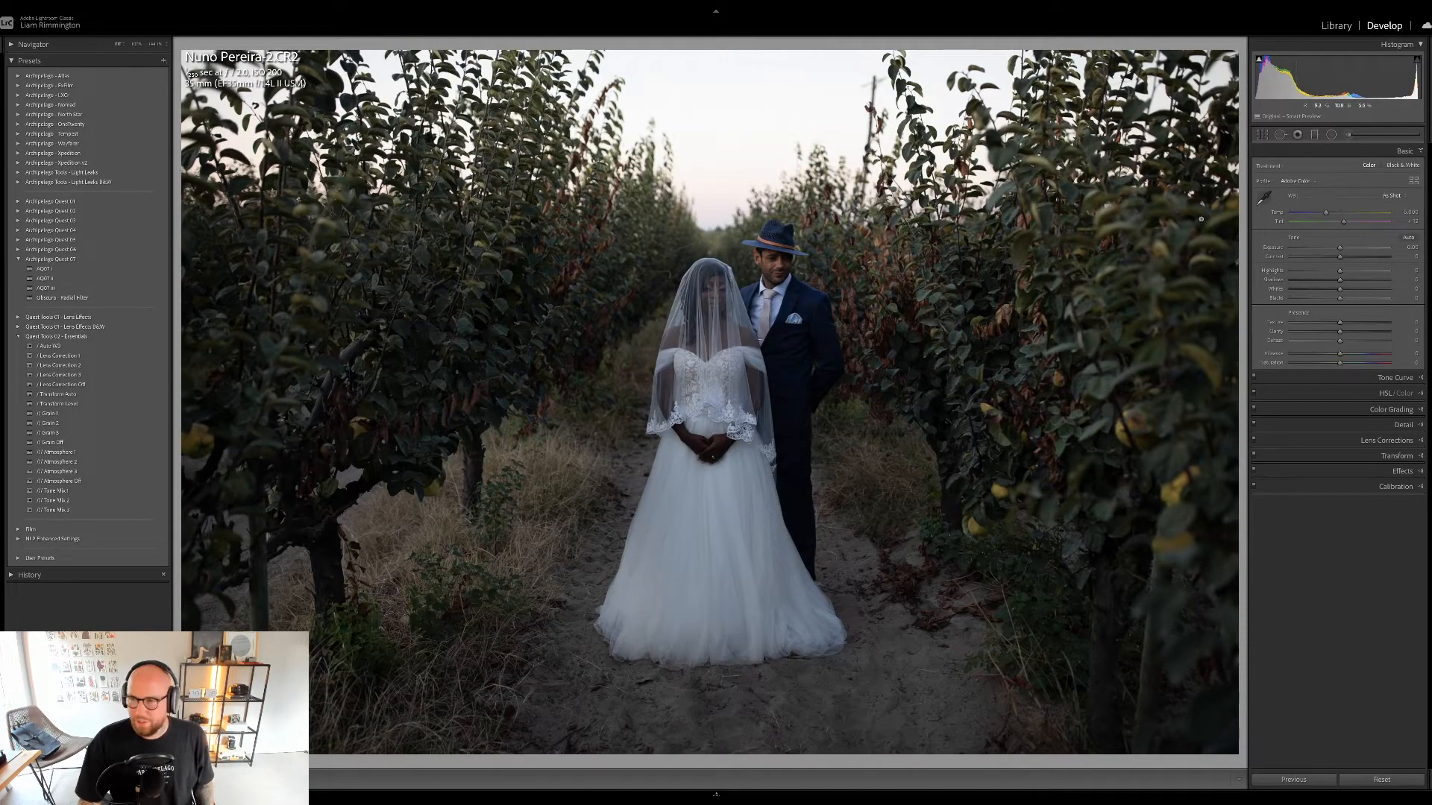
pyautogui.moveTo(1334, 71); pyautogui.dragTo(1354, 72)
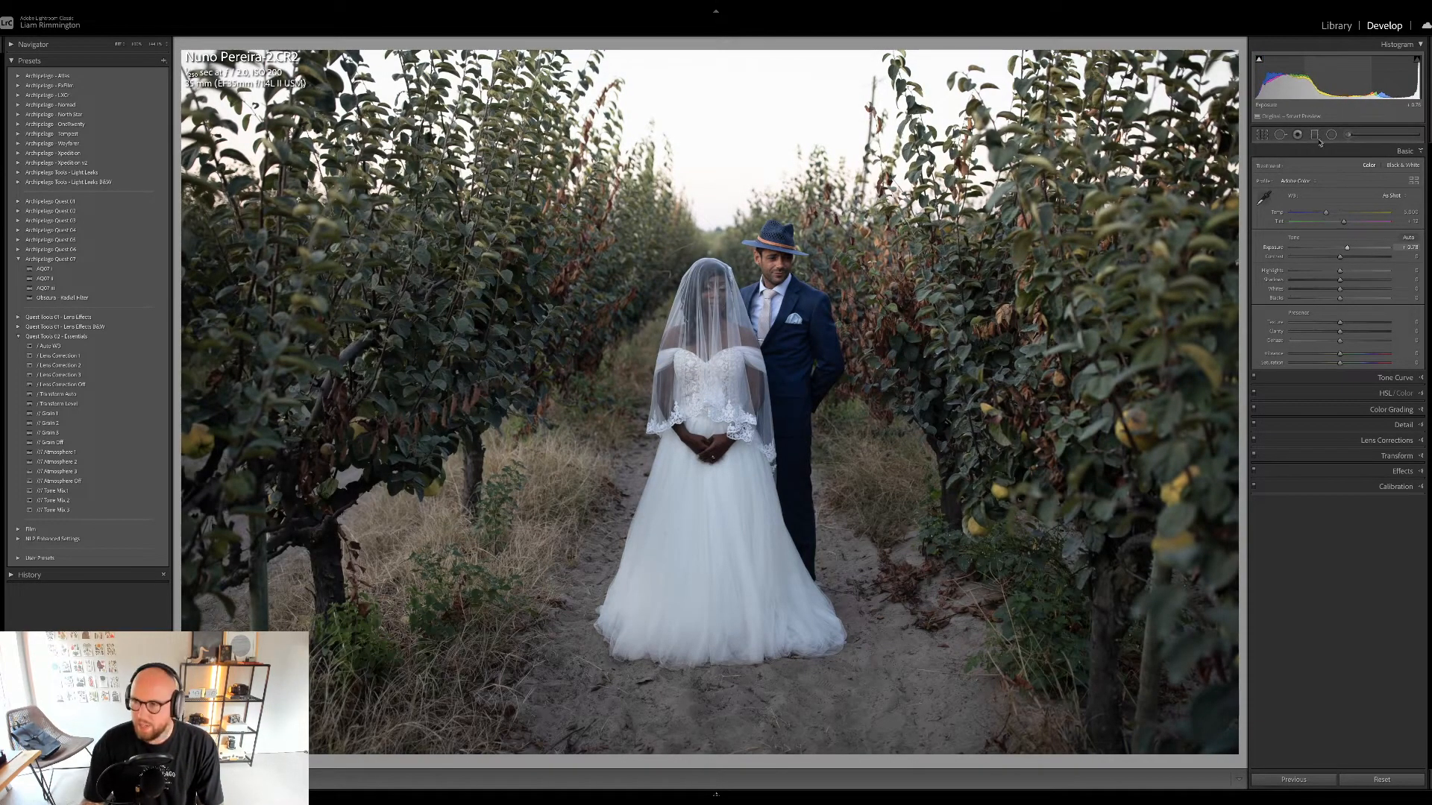
pyautogui.moveTo(1326, 215); pyautogui.dragTo(1353, 215)
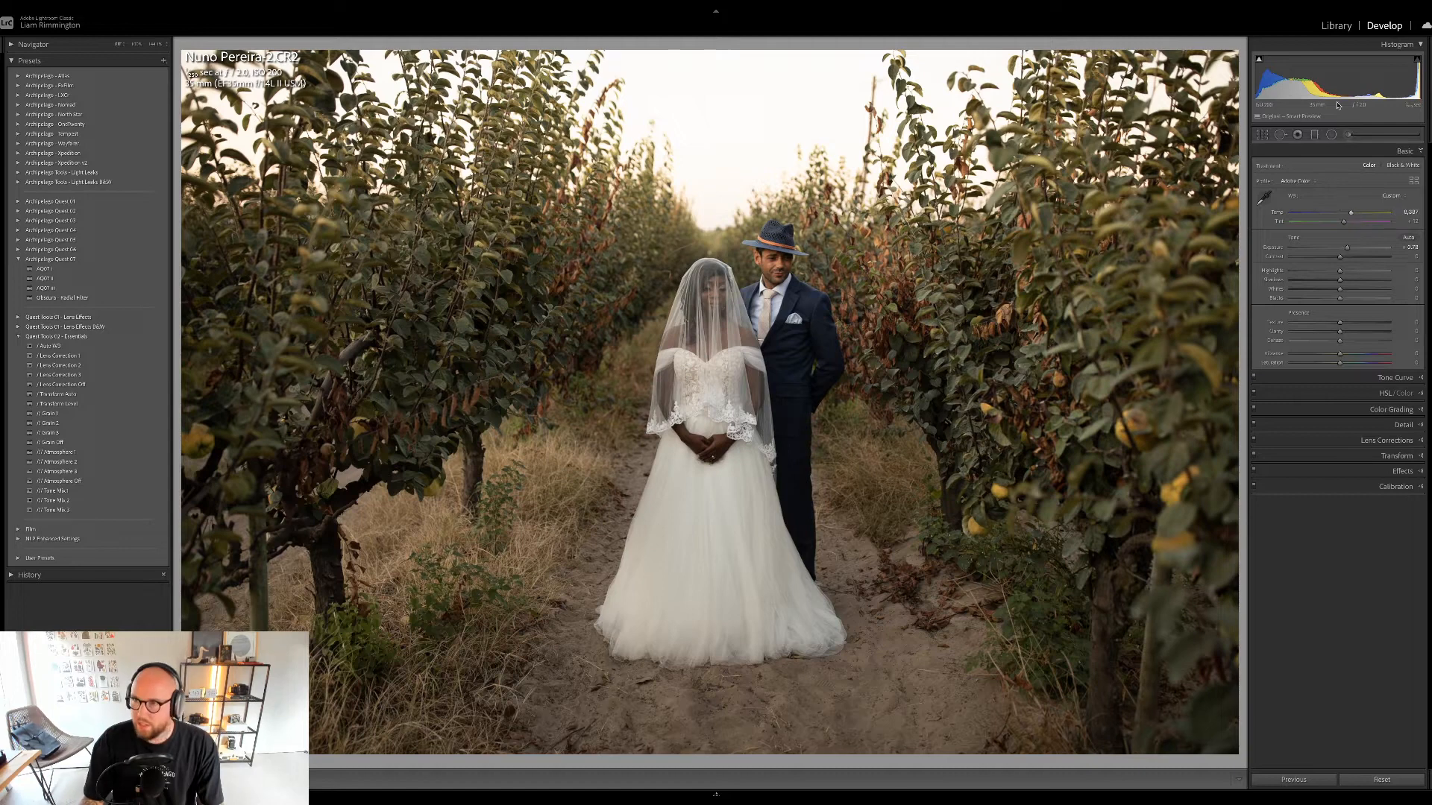
pyautogui.moveTo(1333, 84); pyautogui.dragTo(1336, 84)
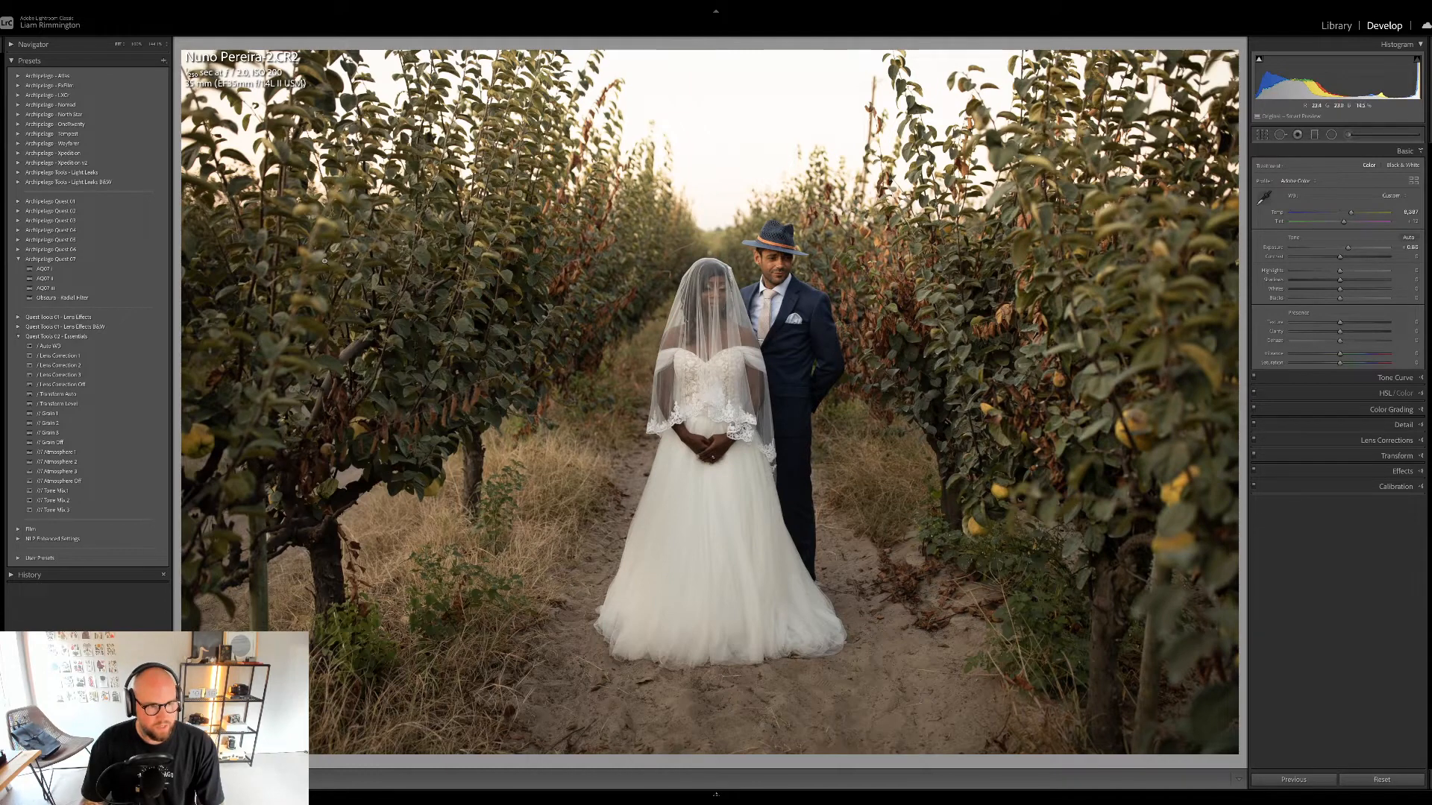
# - Apply the AQ07 II preset to the orchard photo and reduce its profile amount to 0
pyautogui.moveTo(147, 273)
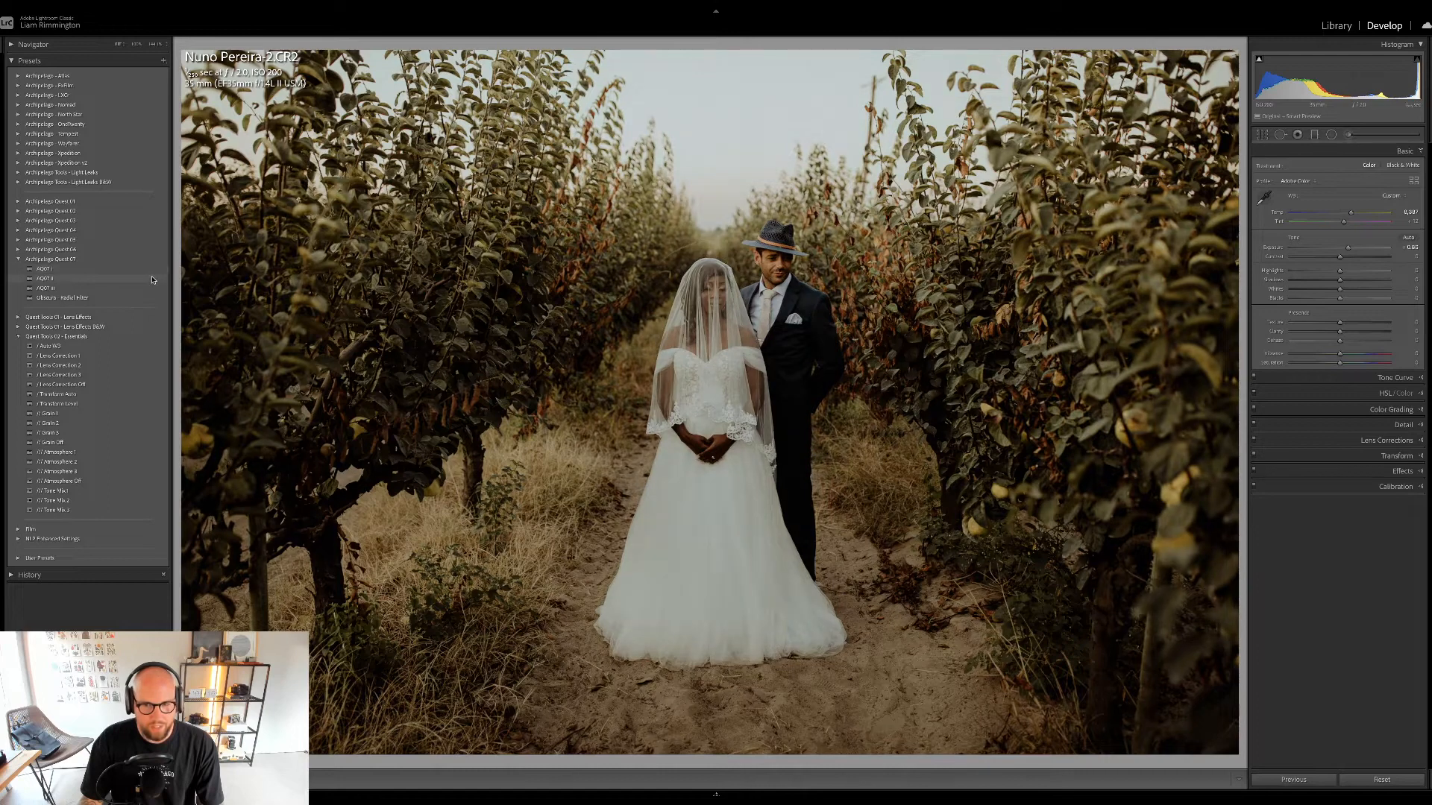
pyautogui.click(152, 279)
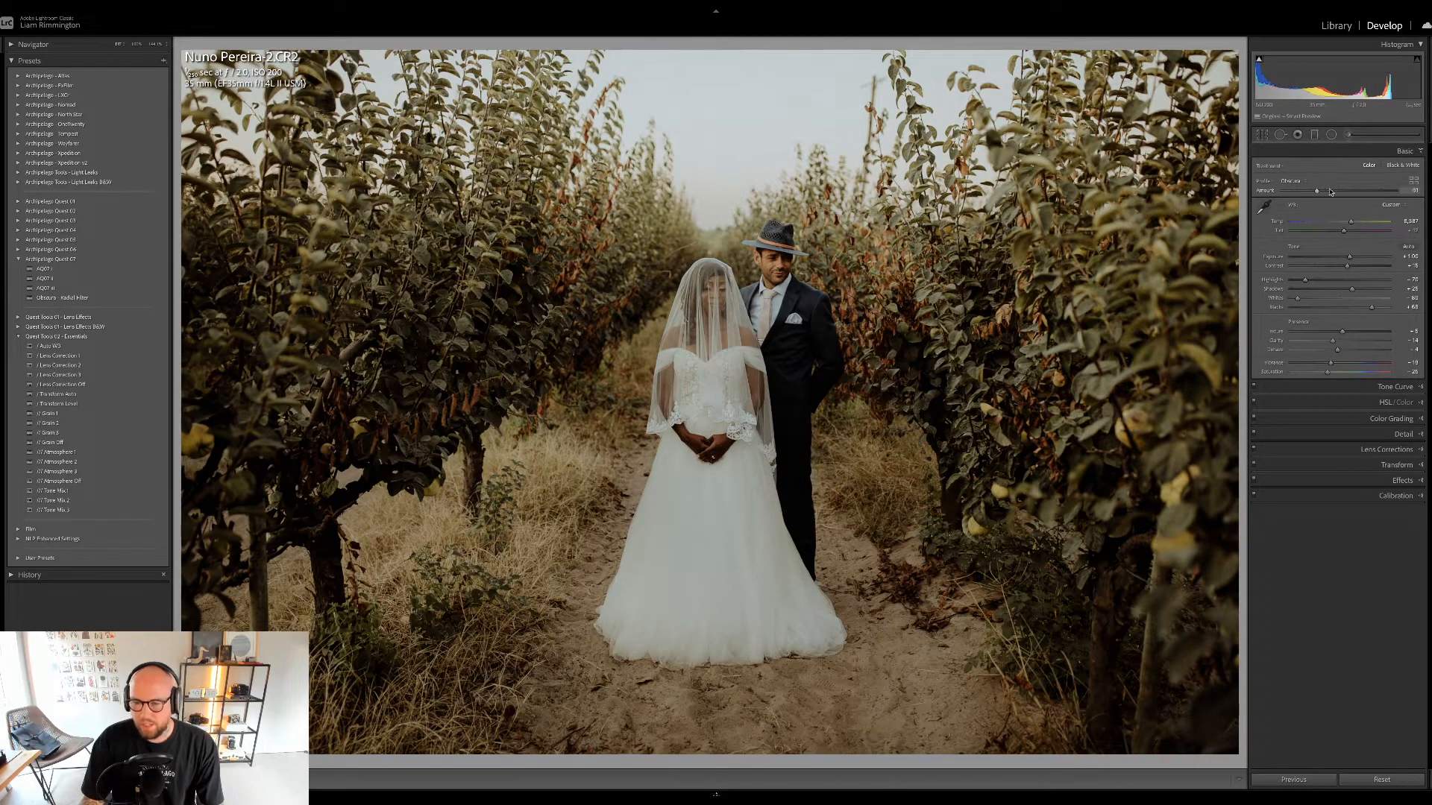
pyautogui.moveTo(1330, 193); pyautogui.dragTo(1245, 199)
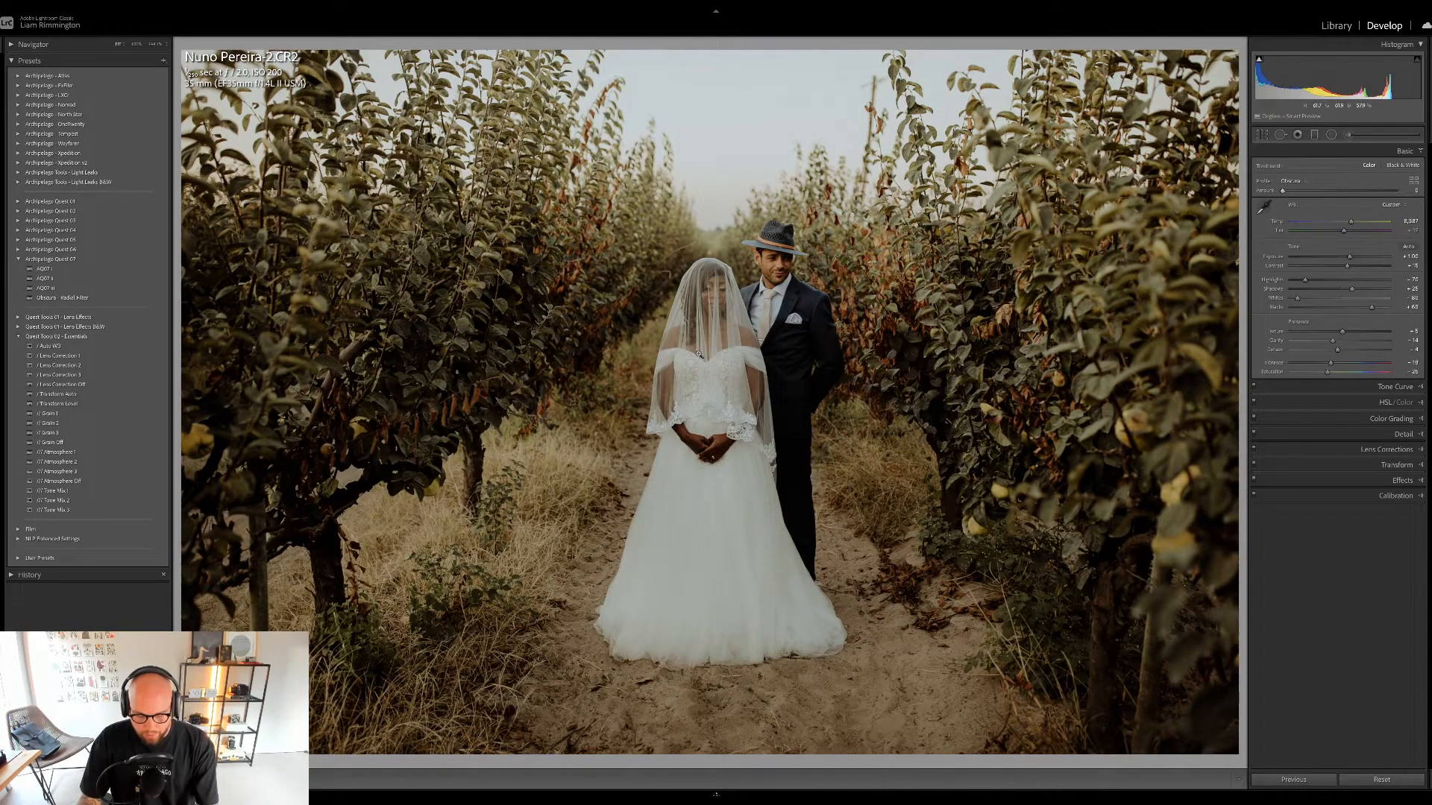
# - Compare the orchard wedding photo before and after the edit at full size several times and once side by side
pyautogui.press('\\')
pyautogui.press('\\')
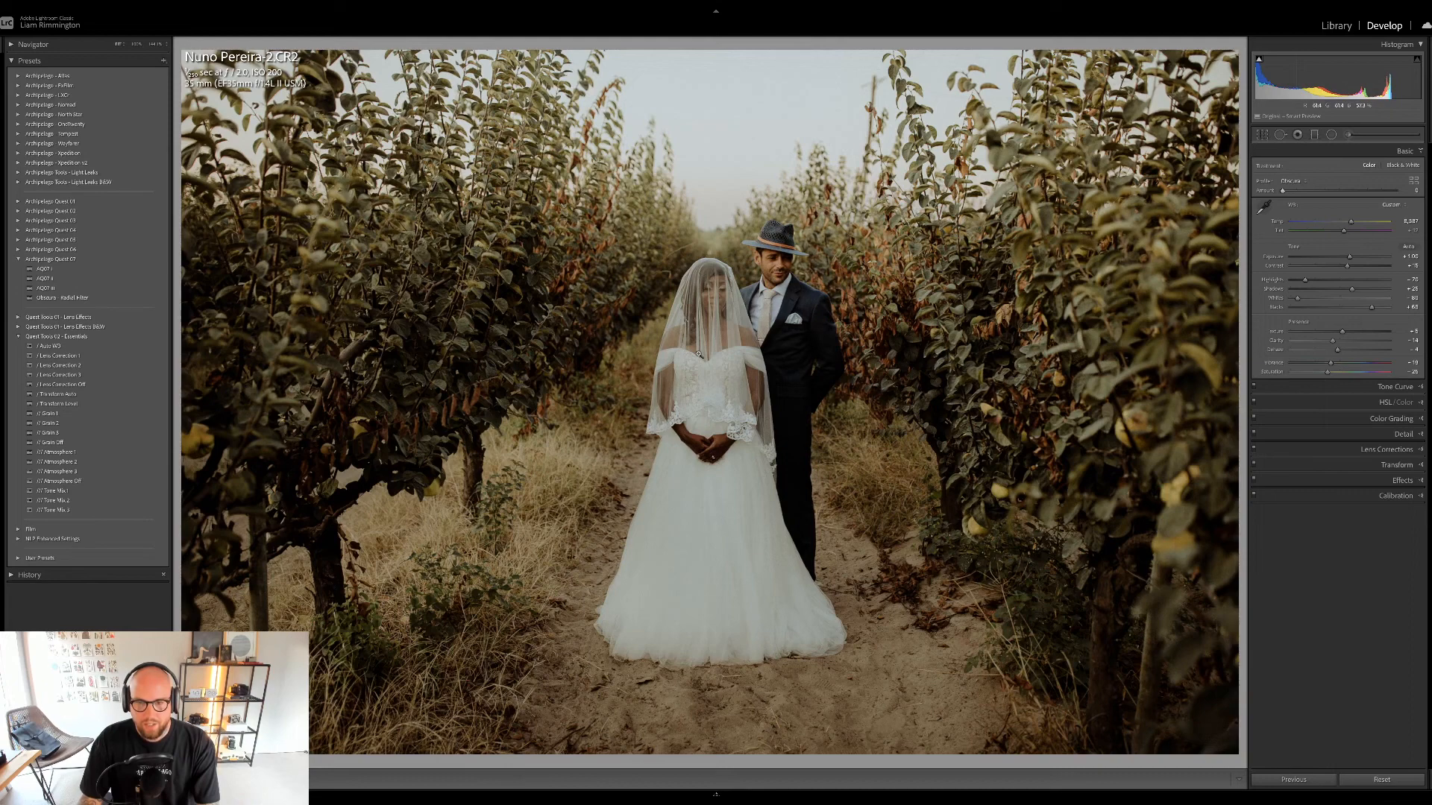
pyautogui.press('\\')
pyautogui.press('\\')
pyautogui.press('\\')
pyautogui.press('\\')
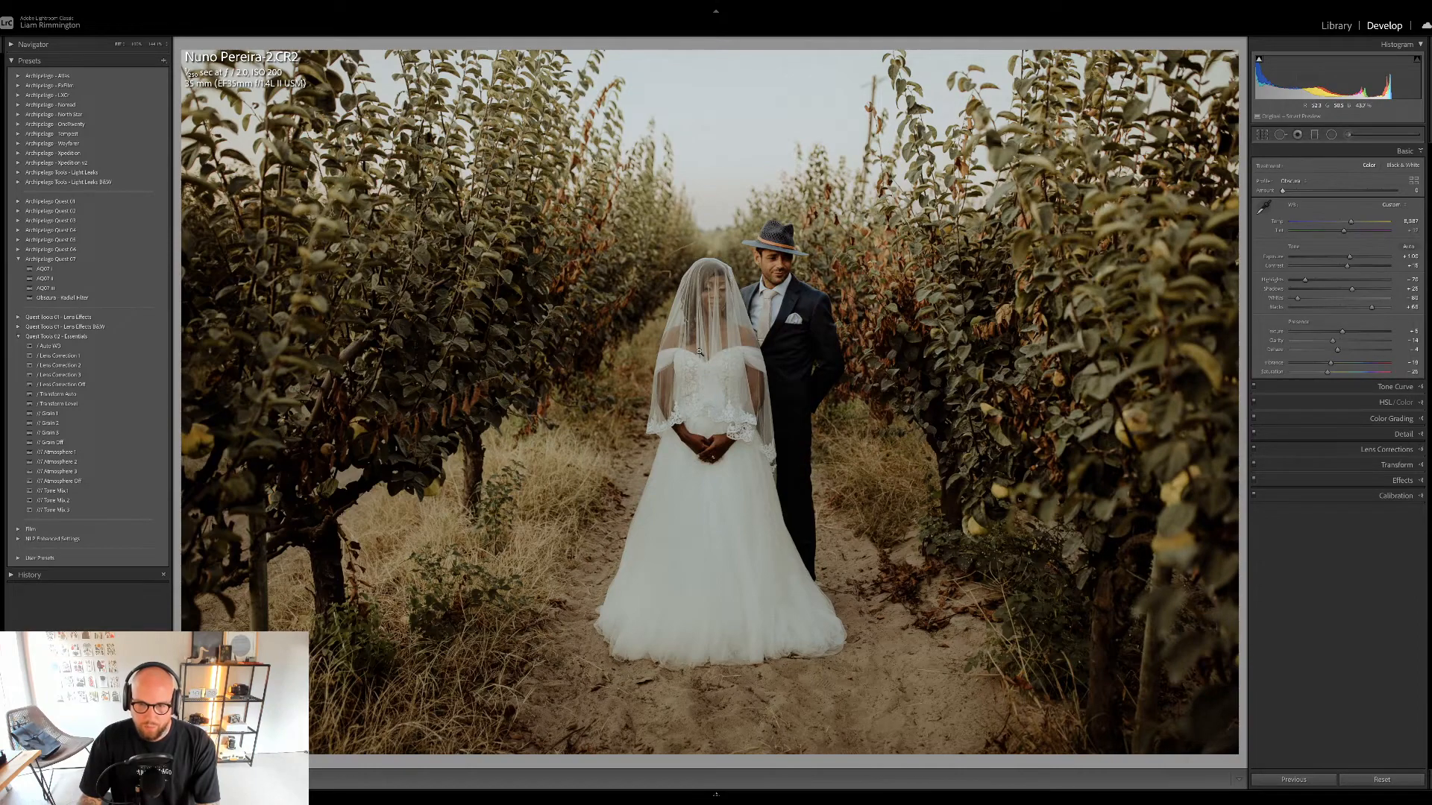
pyautogui.press('\\')
pyautogui.press('\\')
pyautogui.press('\\')
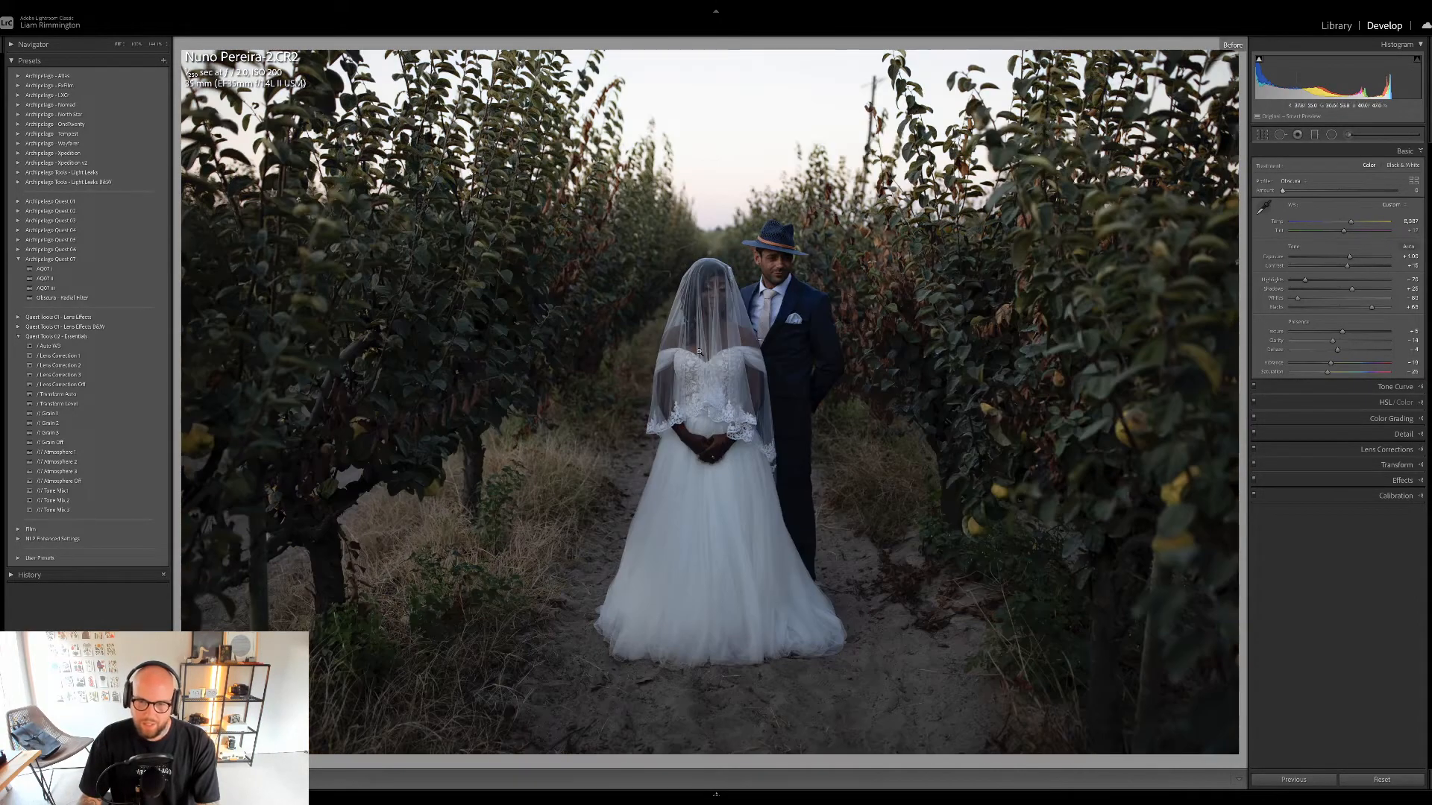
pyautogui.press('\\')
pyautogui.press('y')
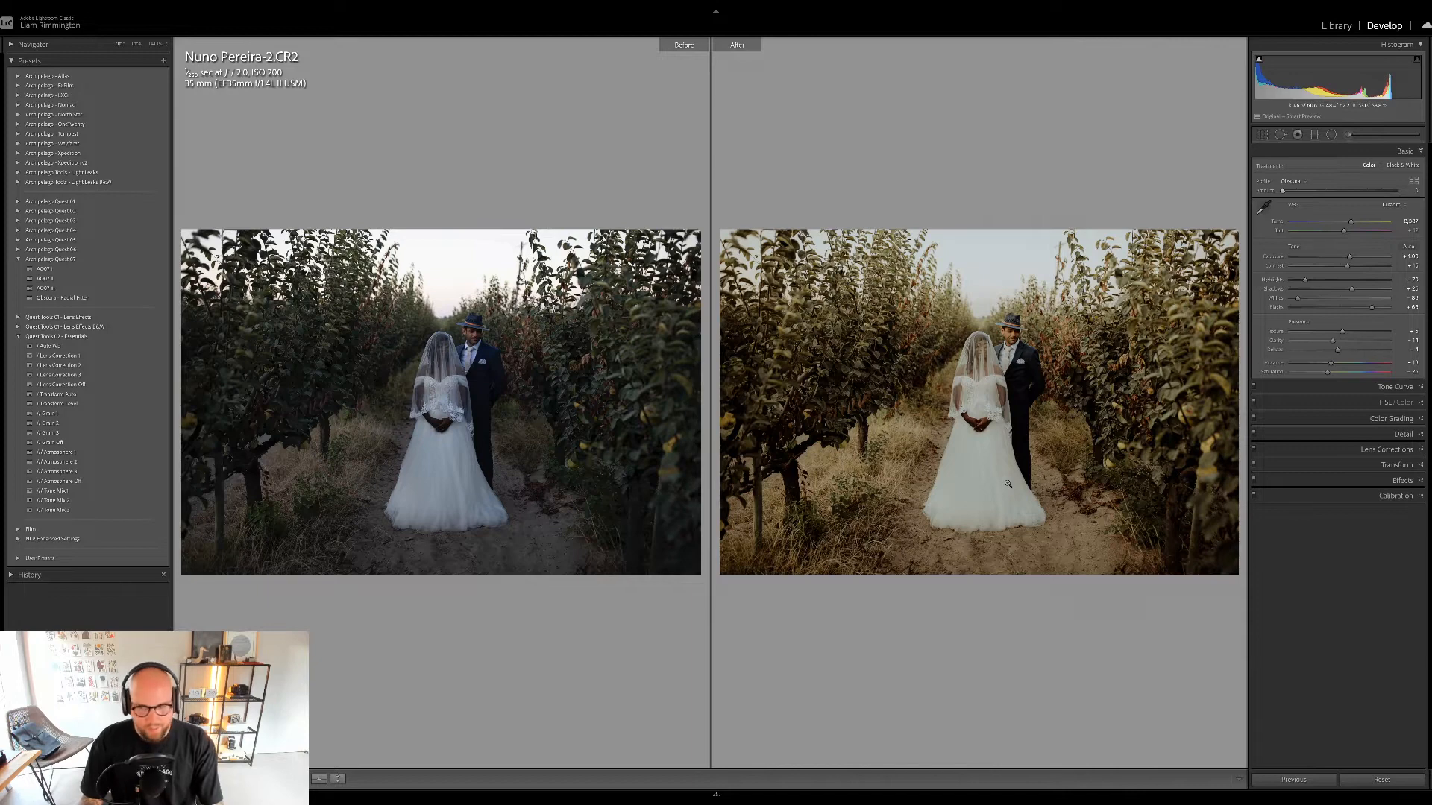
# - Open the backlit photo of the mother holding her child, raise its exposure and slightly adjust the white balance temperature
pyautogui.press('g')
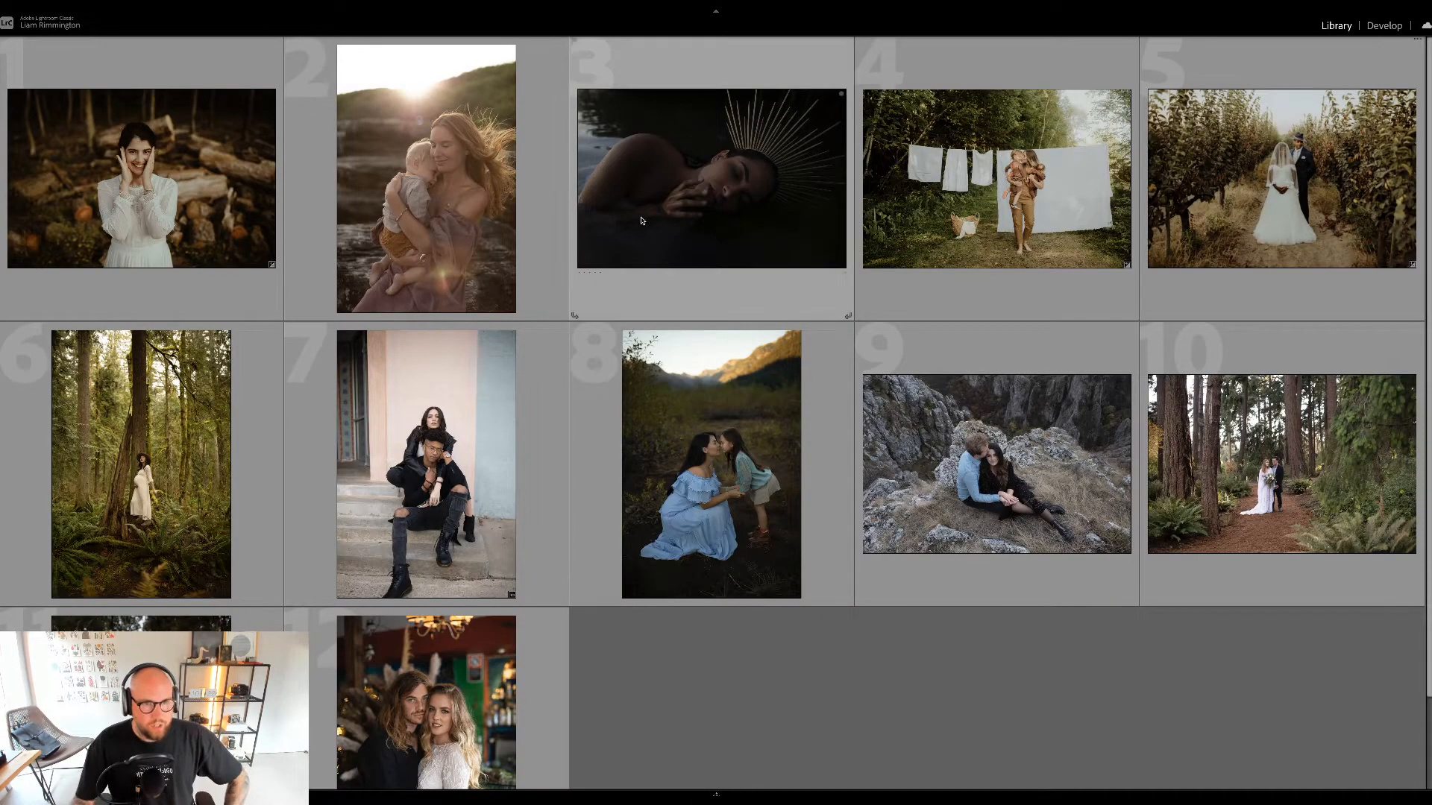
pyautogui.click(454, 213)
pyautogui.press('d')
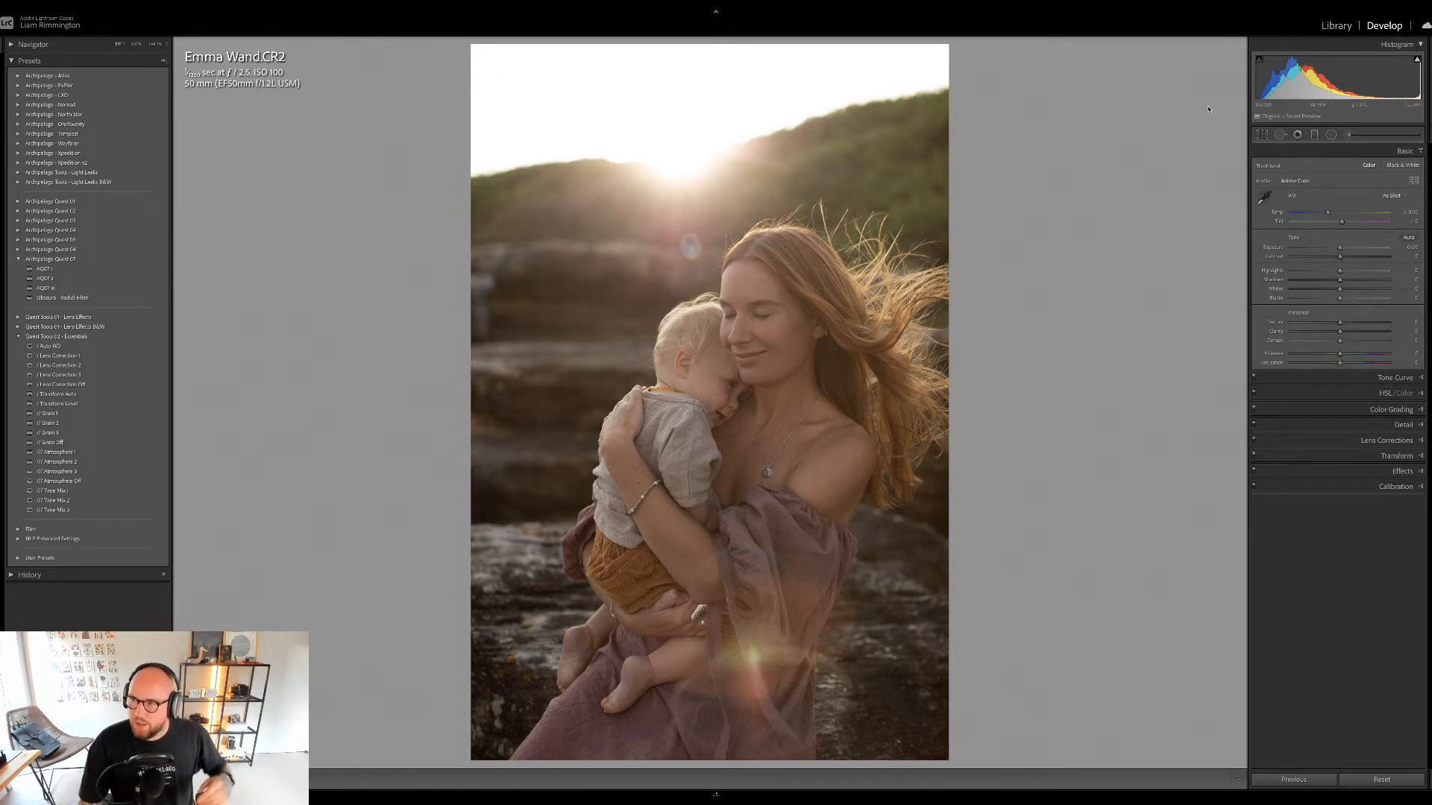
pyautogui.moveTo(1336, 73); pyautogui.dragTo(1353, 73)
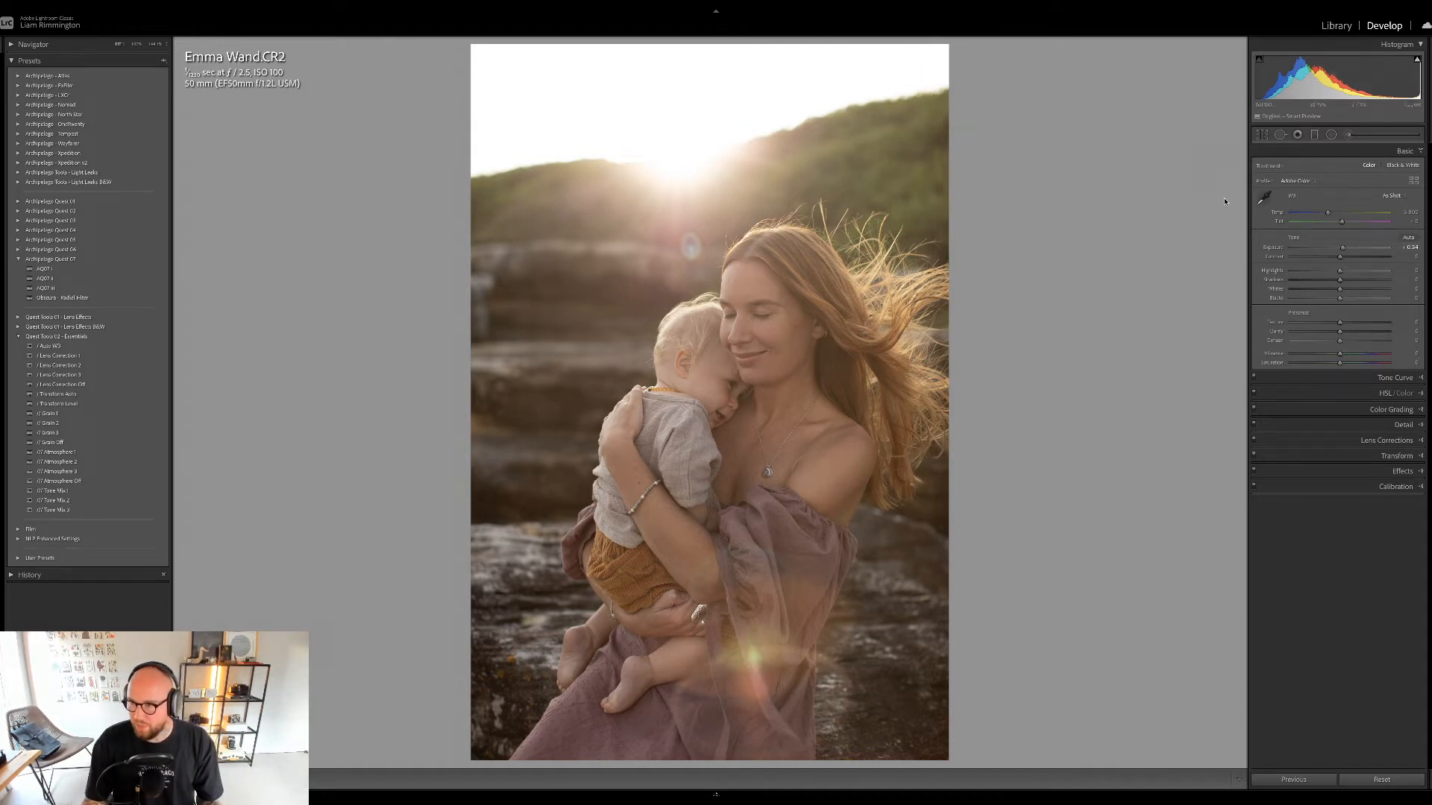
pyautogui.moveTo(1327, 213); pyautogui.dragTo(1327, 214)
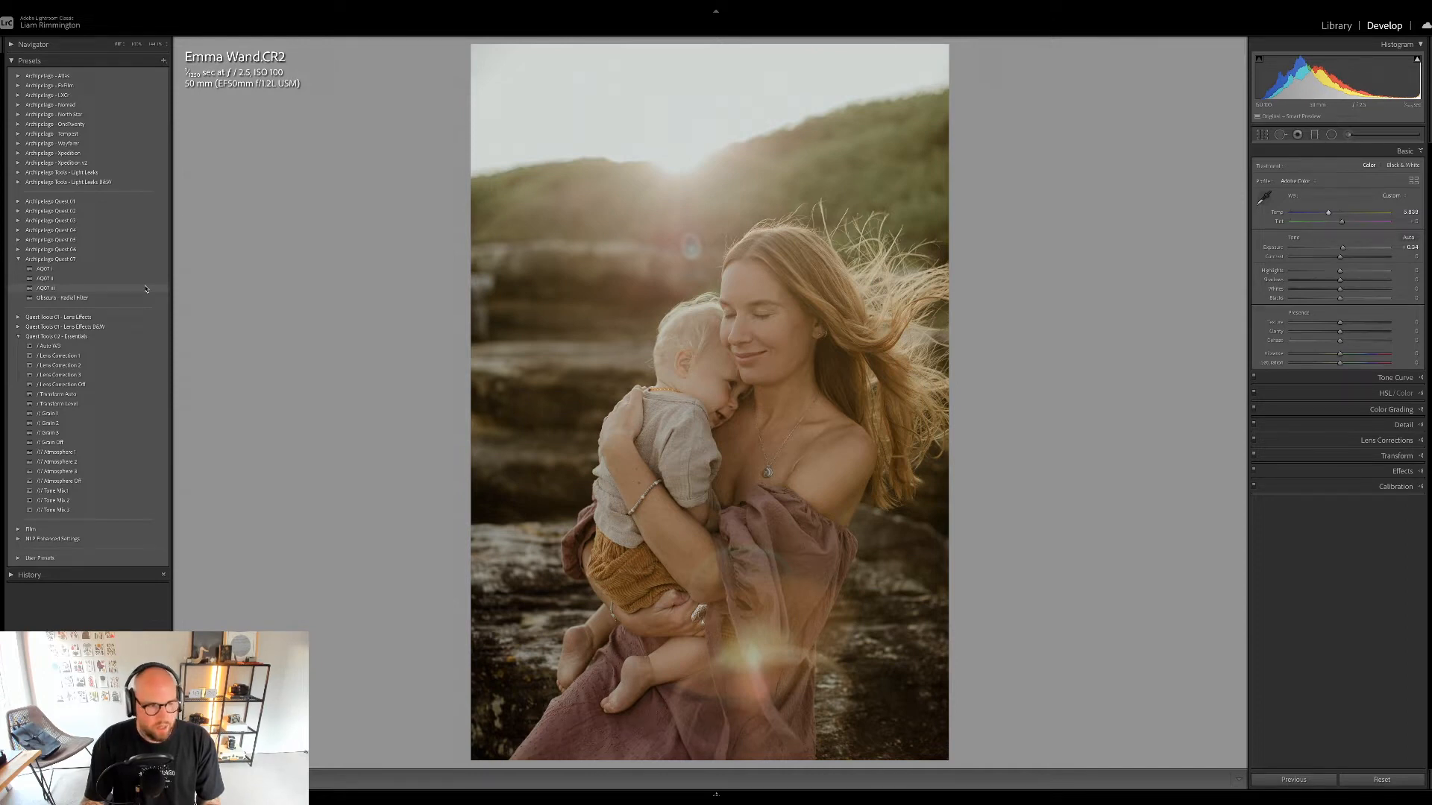
# - Apply the AQ07 III preset to the mother-and-child photo, brighten the exposure slightly and increase the contrast
pyautogui.click(146, 288)
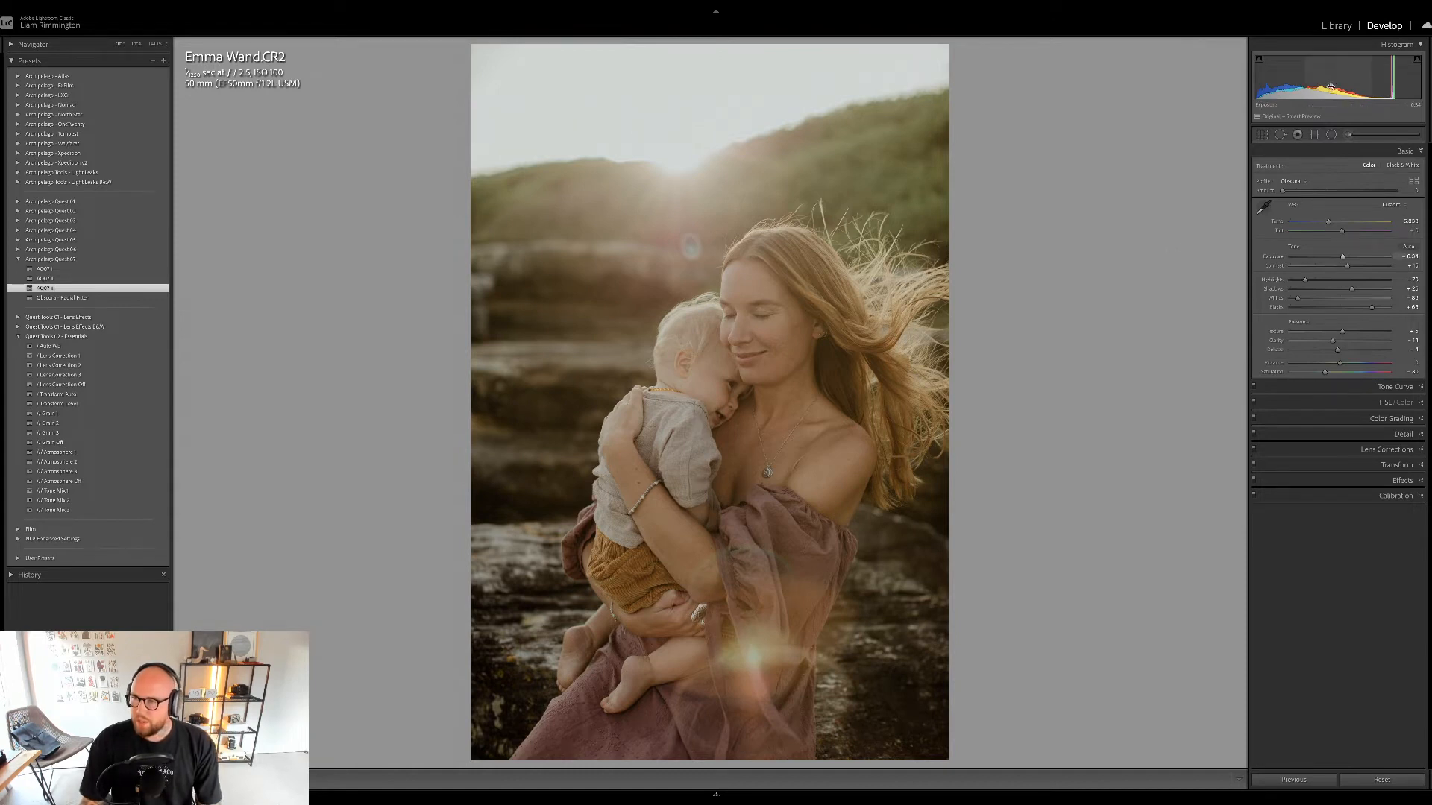
pyautogui.moveTo(1330, 78); pyautogui.dragTo(1331, 78)
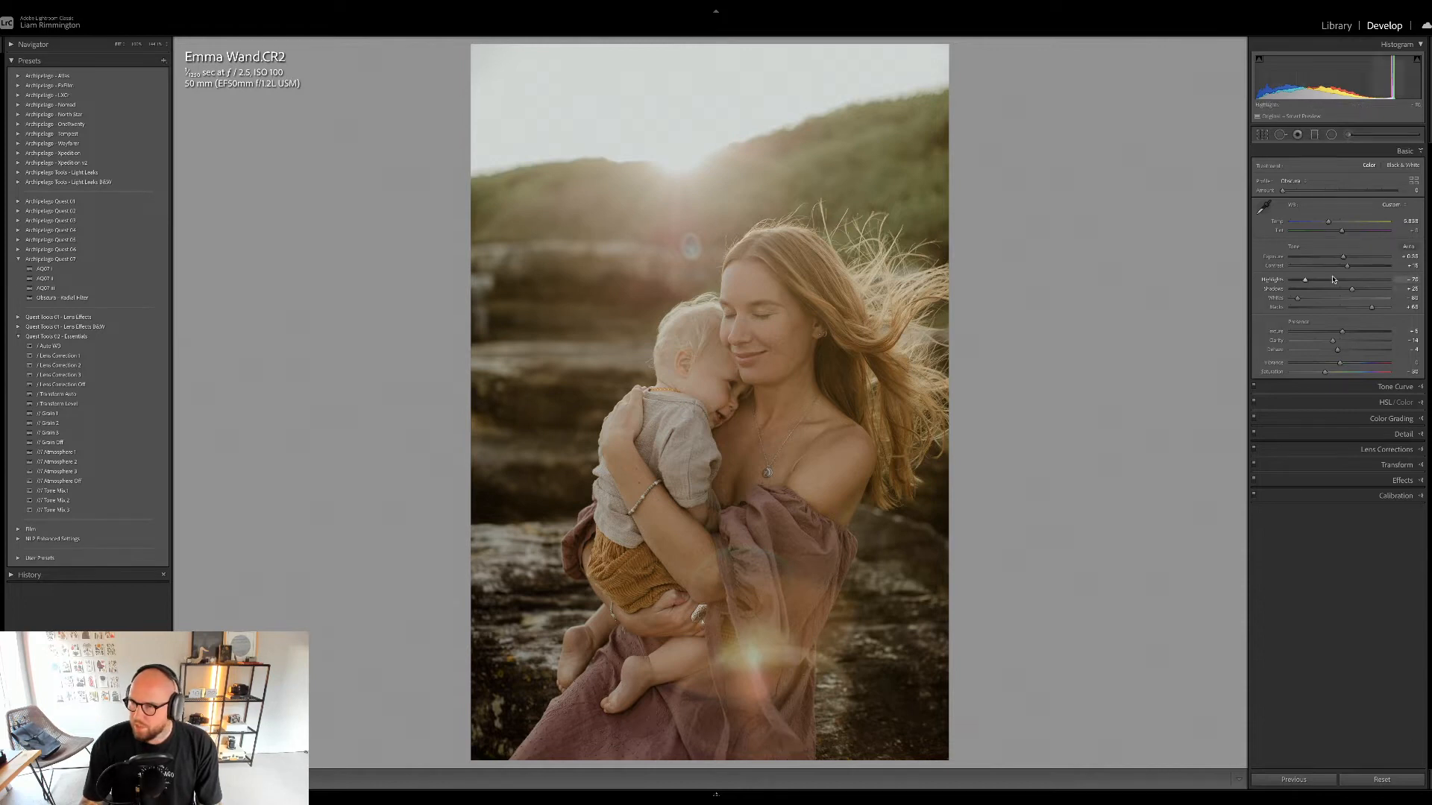
pyautogui.moveTo(1347, 267); pyautogui.dragTo(1357, 268)
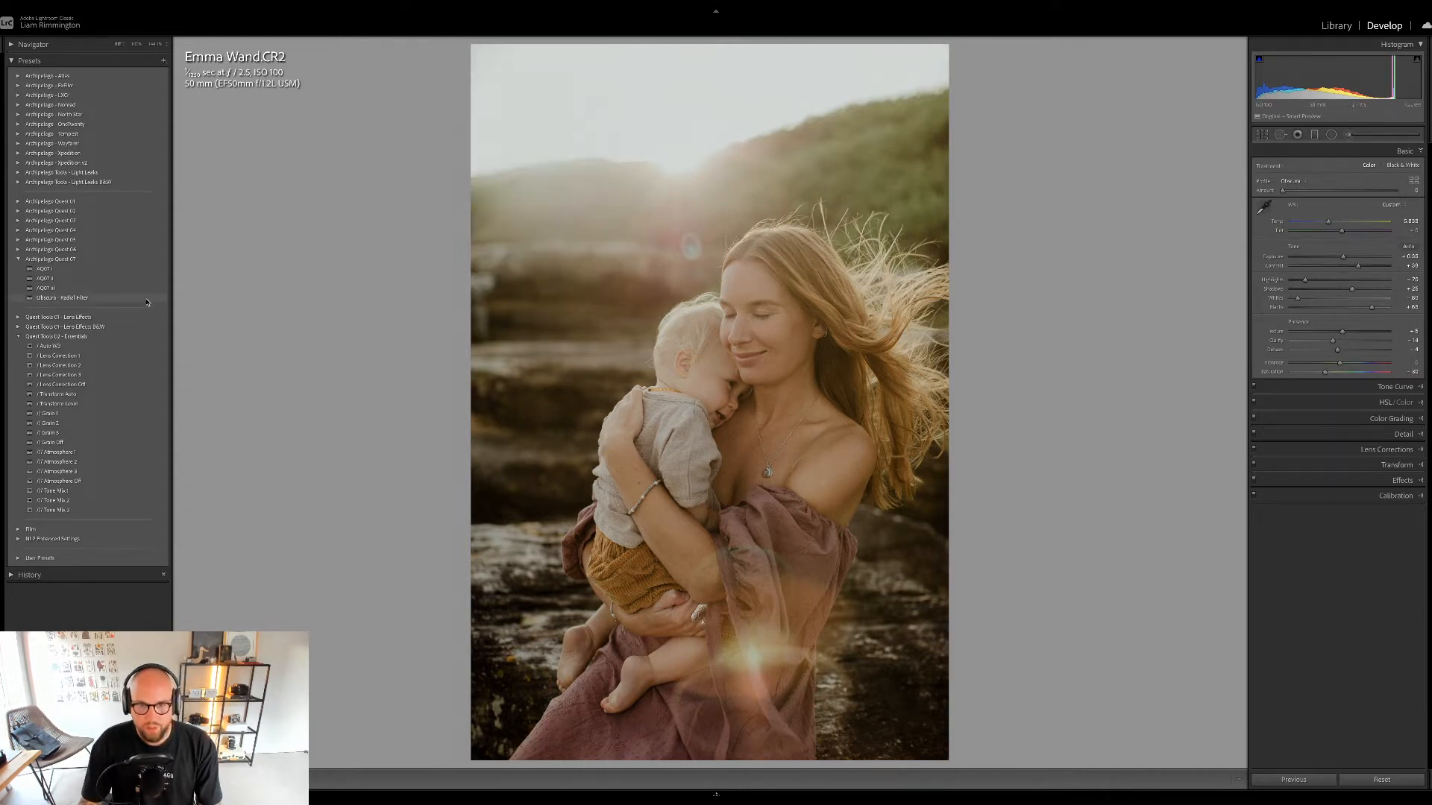
# - Apply the Obscura Radial Filter preset and draw a wide, slightly tilted radial filter across the sky and hills
pyautogui.click(146, 299)
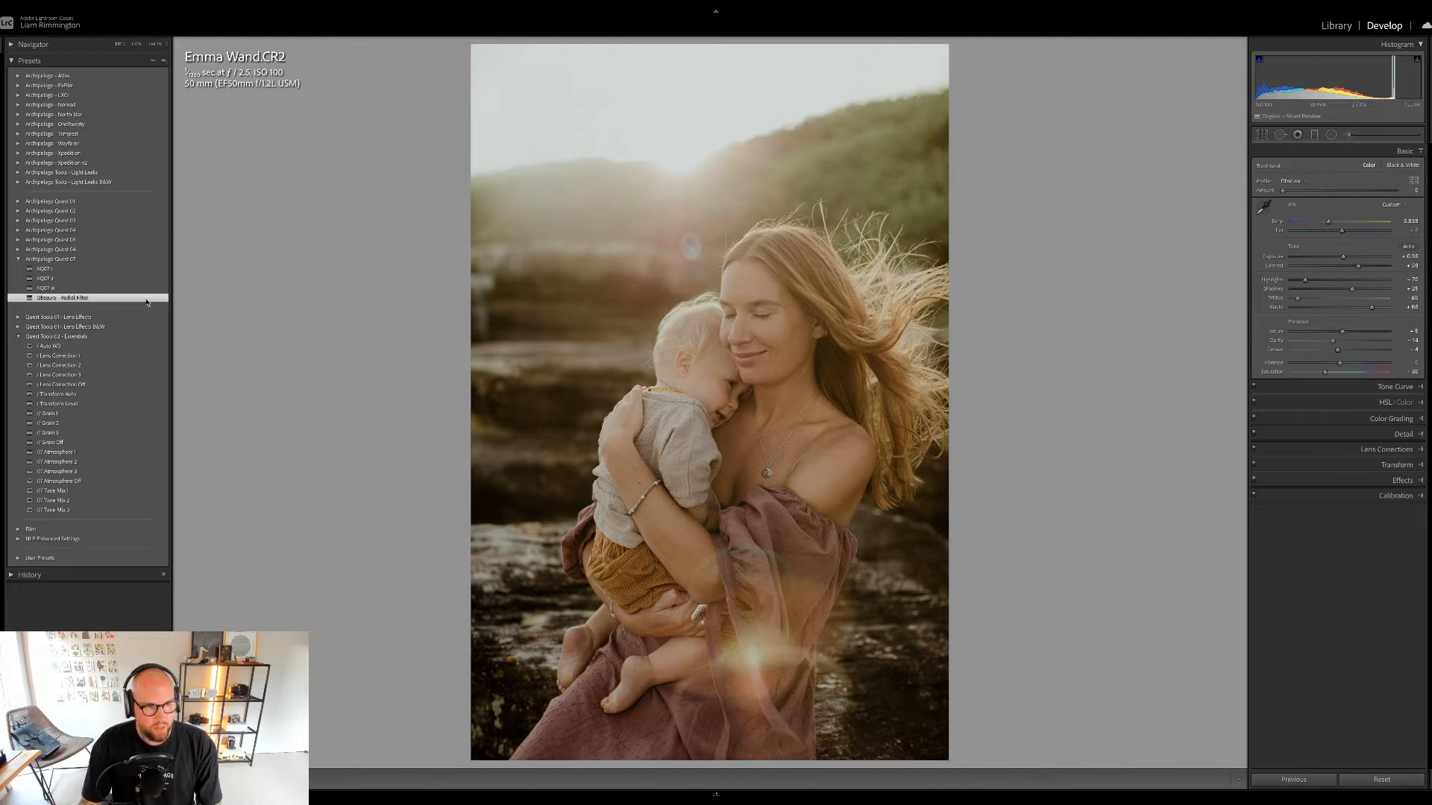
pyautogui.click(1332, 135)
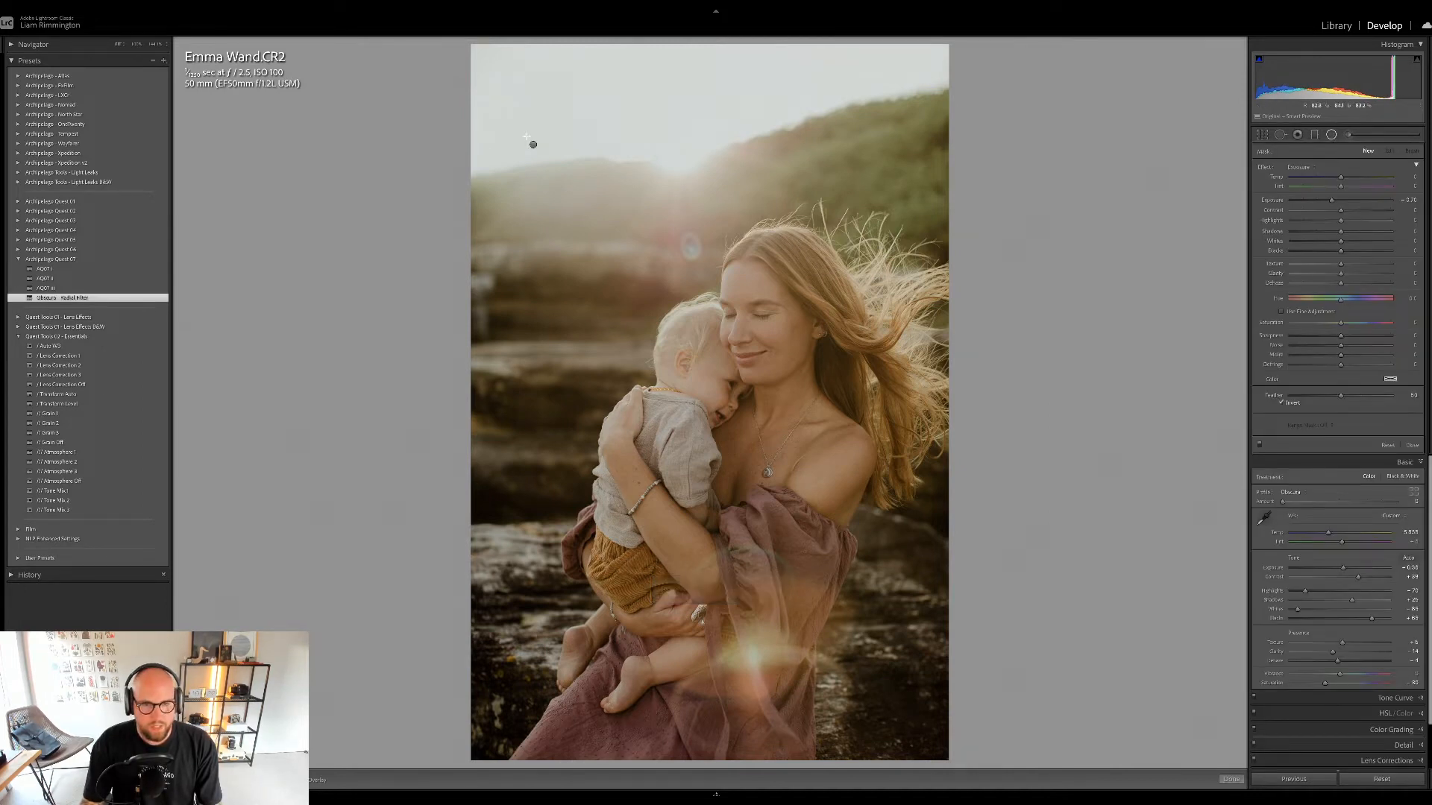
pyautogui.click(533, 144)
pyautogui.moveTo(533, 144); pyautogui.dragTo(556, 128)
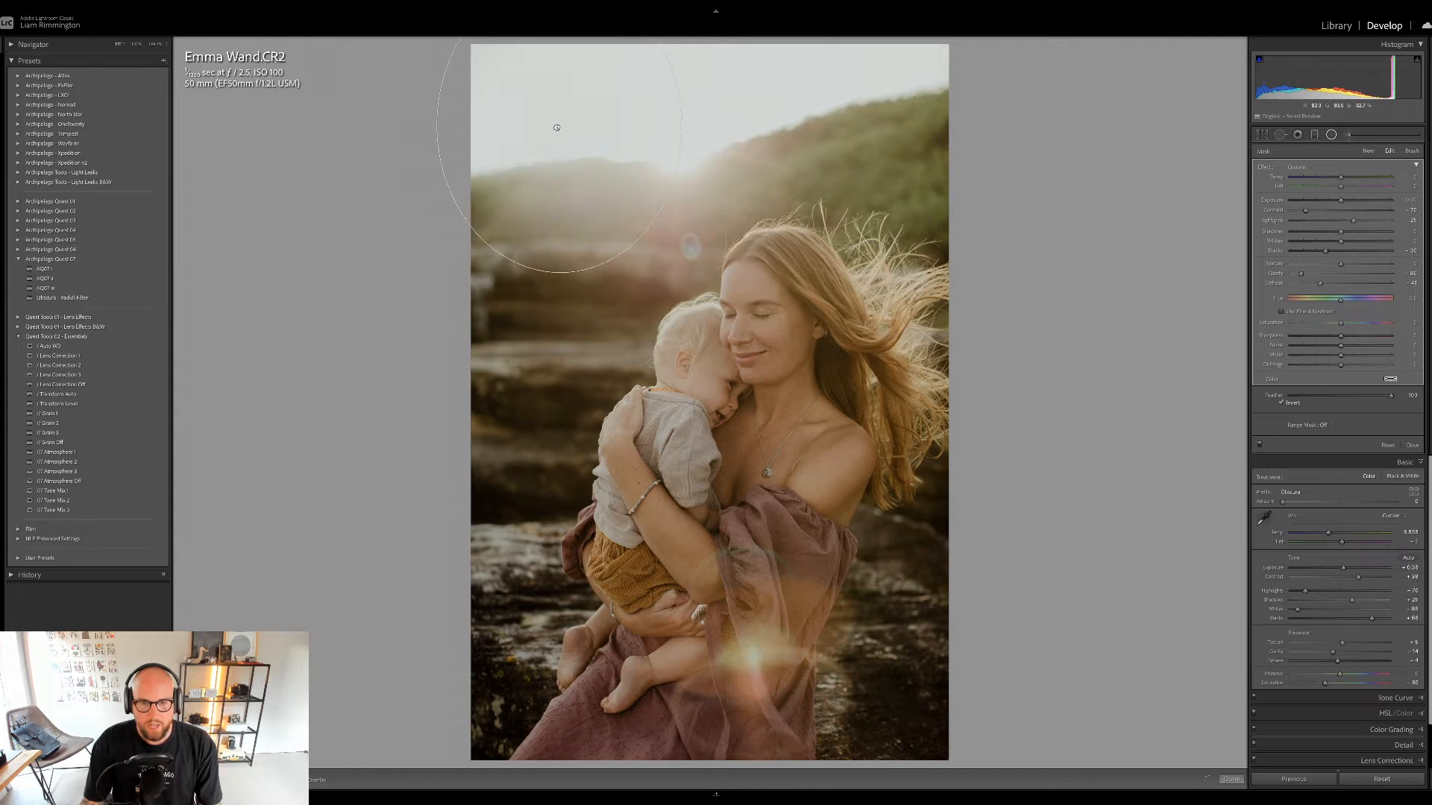
pyautogui.moveTo(675, 123); pyautogui.dragTo(949, 72)
pyautogui.moveTo(552, 124); pyautogui.dragTo(656, 90)
pyautogui.moveTo(658, 244); pyautogui.dragTo(674, 241)
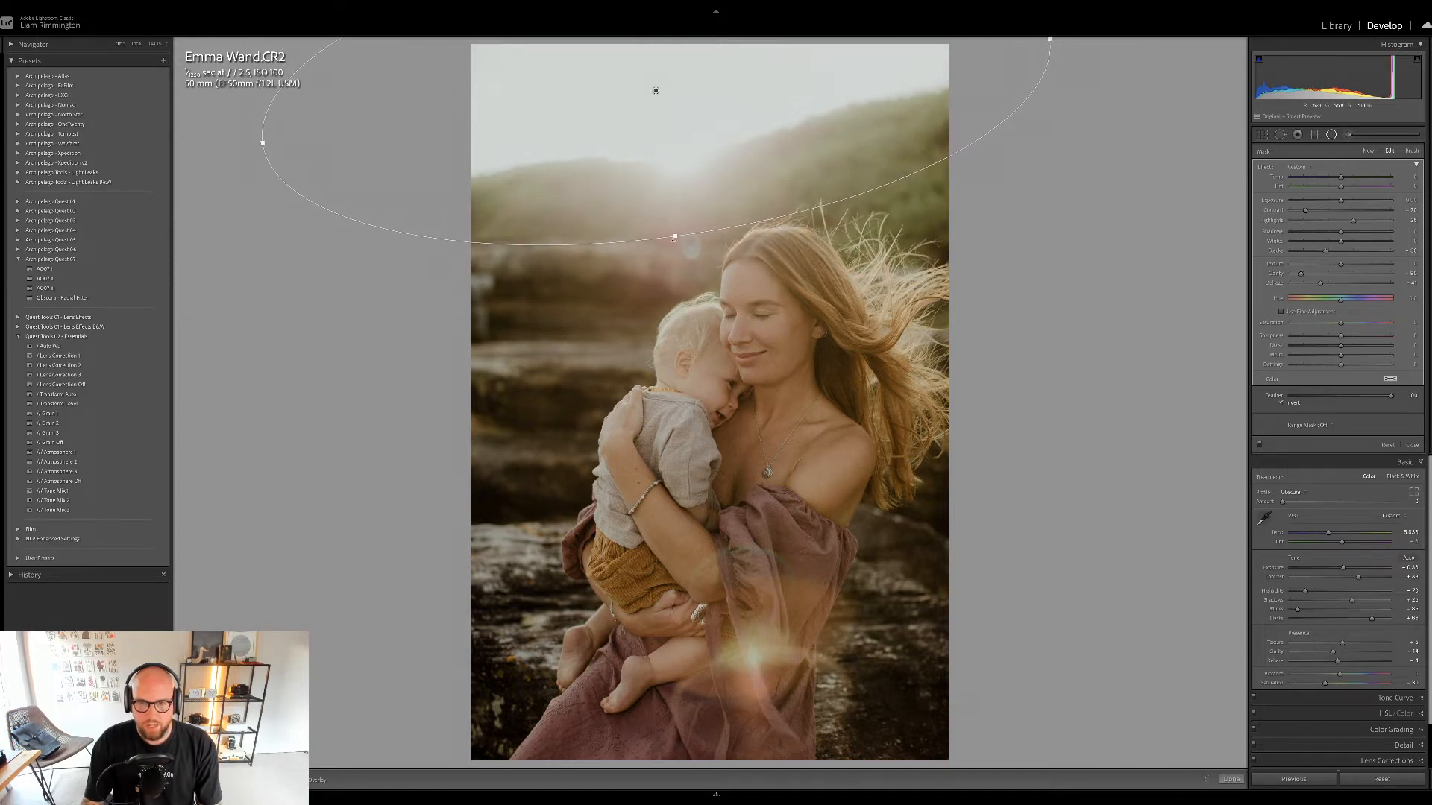
# - Move the radial filter down over the low sun, reduce its overall strength and leave the radial filter tool
pyautogui.moveTo(653, 91); pyautogui.dragTo(672, 114)
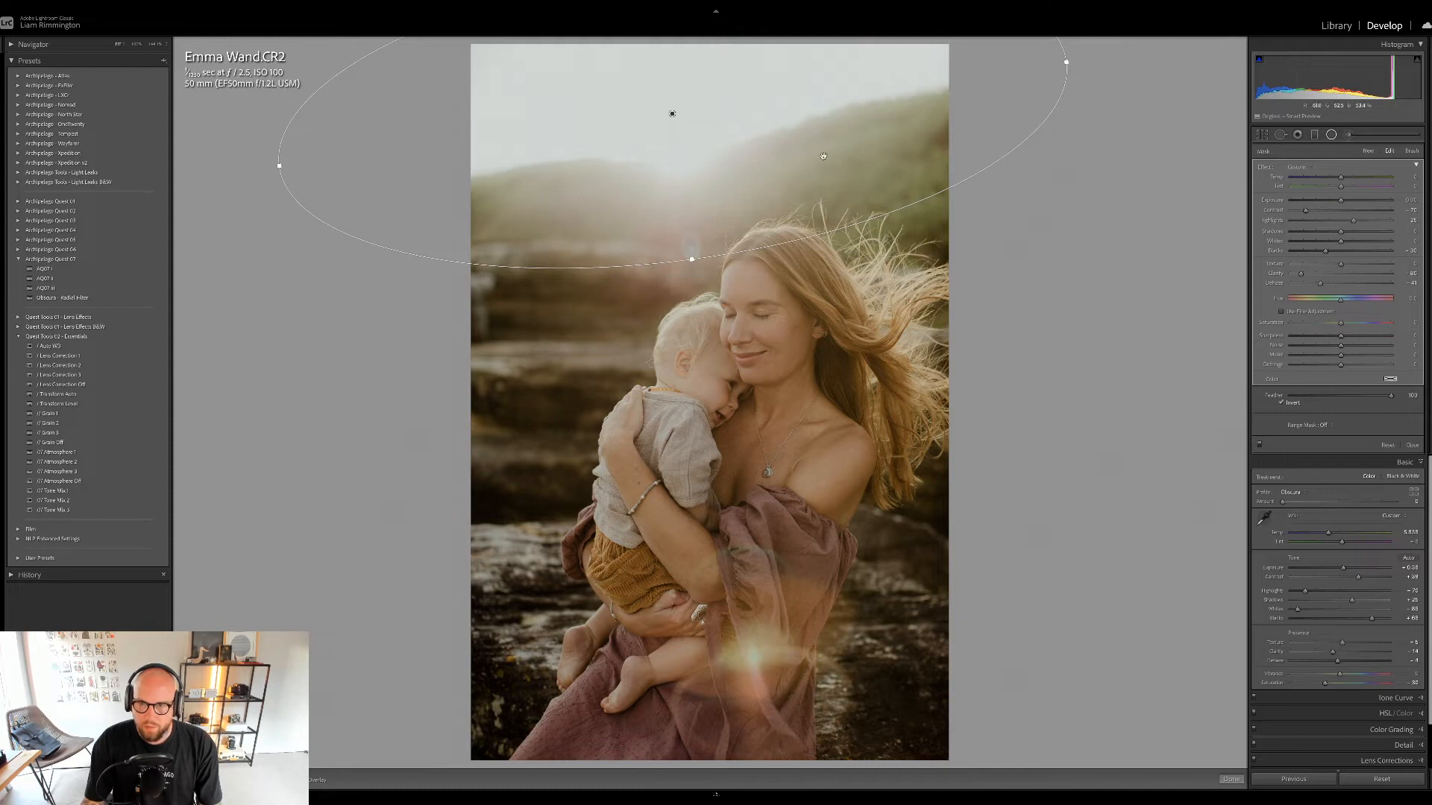
pyautogui.moveTo(669, 115); pyautogui.dragTo(636, 116)
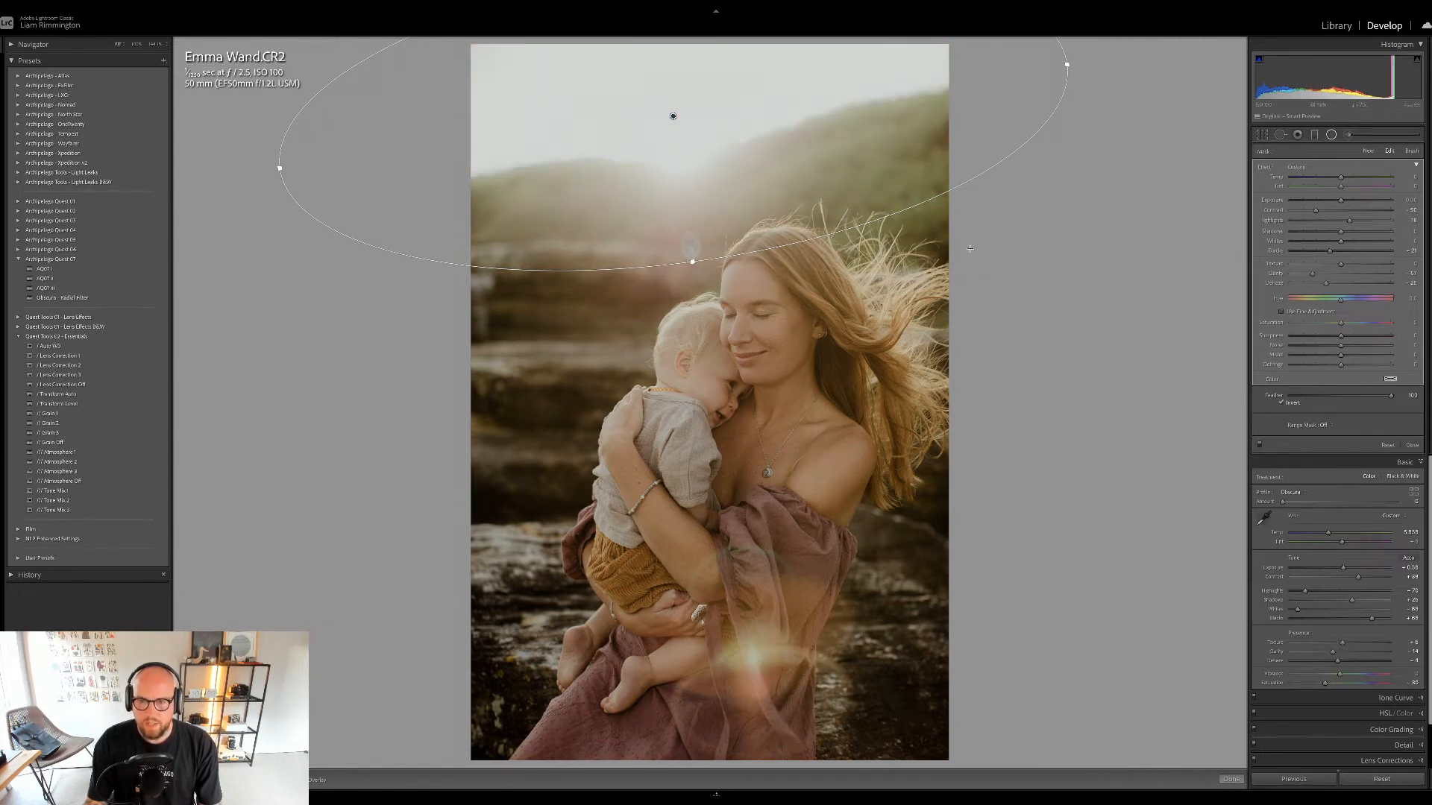
pyautogui.press('d')
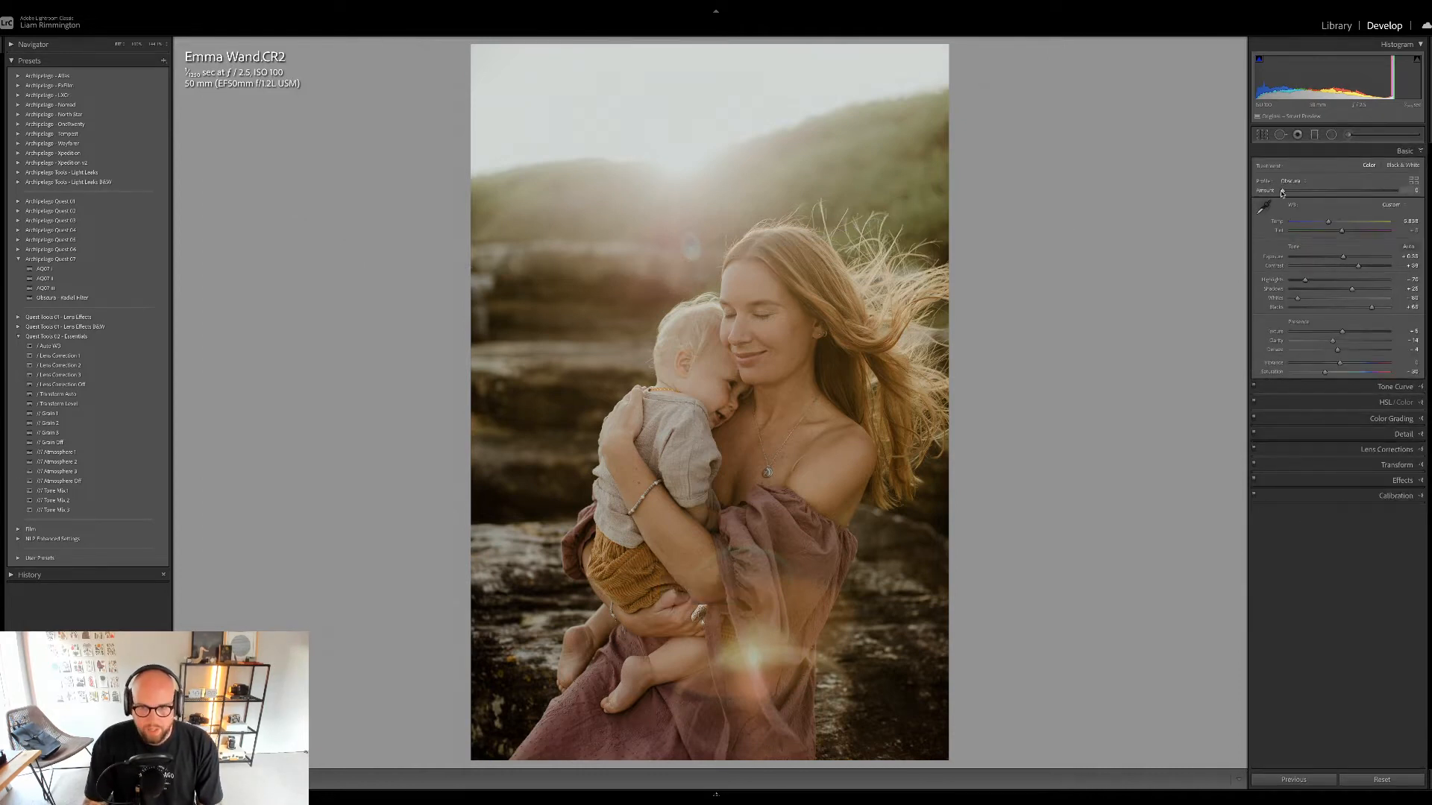
# - Raise the Obscura profile amount to about 90 and the contrast to +47 on the mother-and-child photo
pyautogui.moveTo(1282, 193)
pyautogui.mouseDown()
pyautogui.moveTo(1349, 192)
pyautogui.moveTo(1288, 201)
pyautogui.mouseUp()
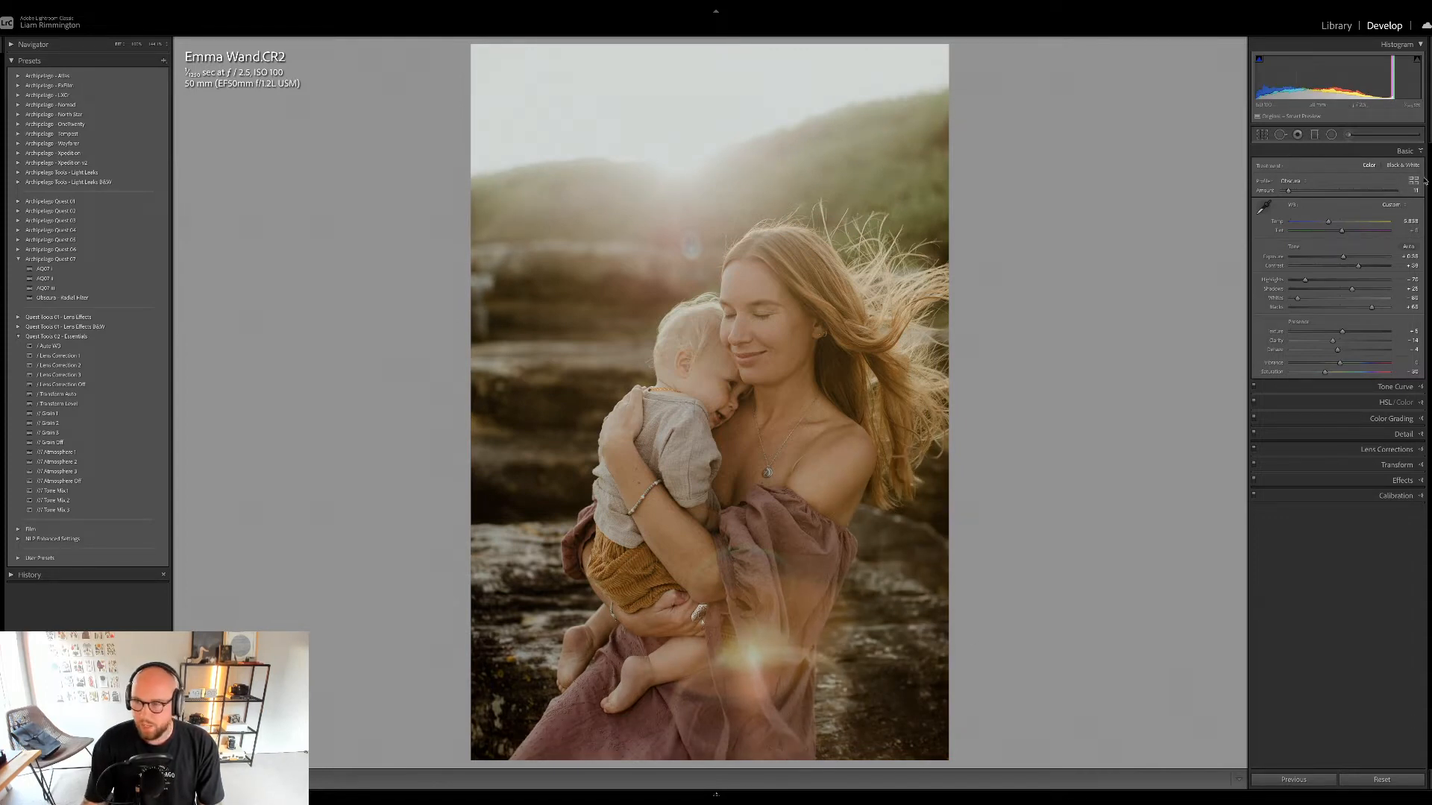
pyautogui.moveTo(1285, 190); pyautogui.dragTo(1336, 190)
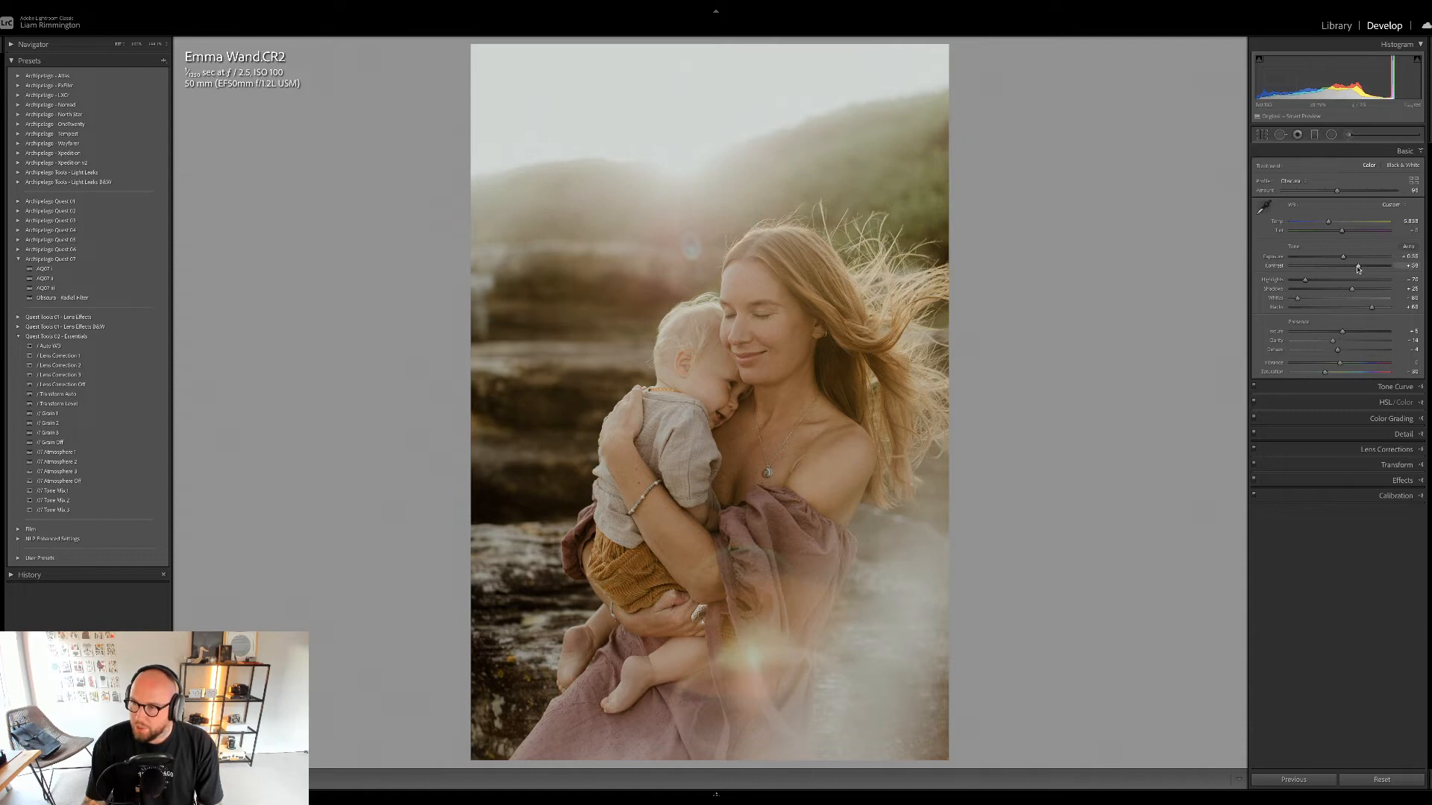
pyautogui.moveTo(1359, 269); pyautogui.dragTo(1363, 266)
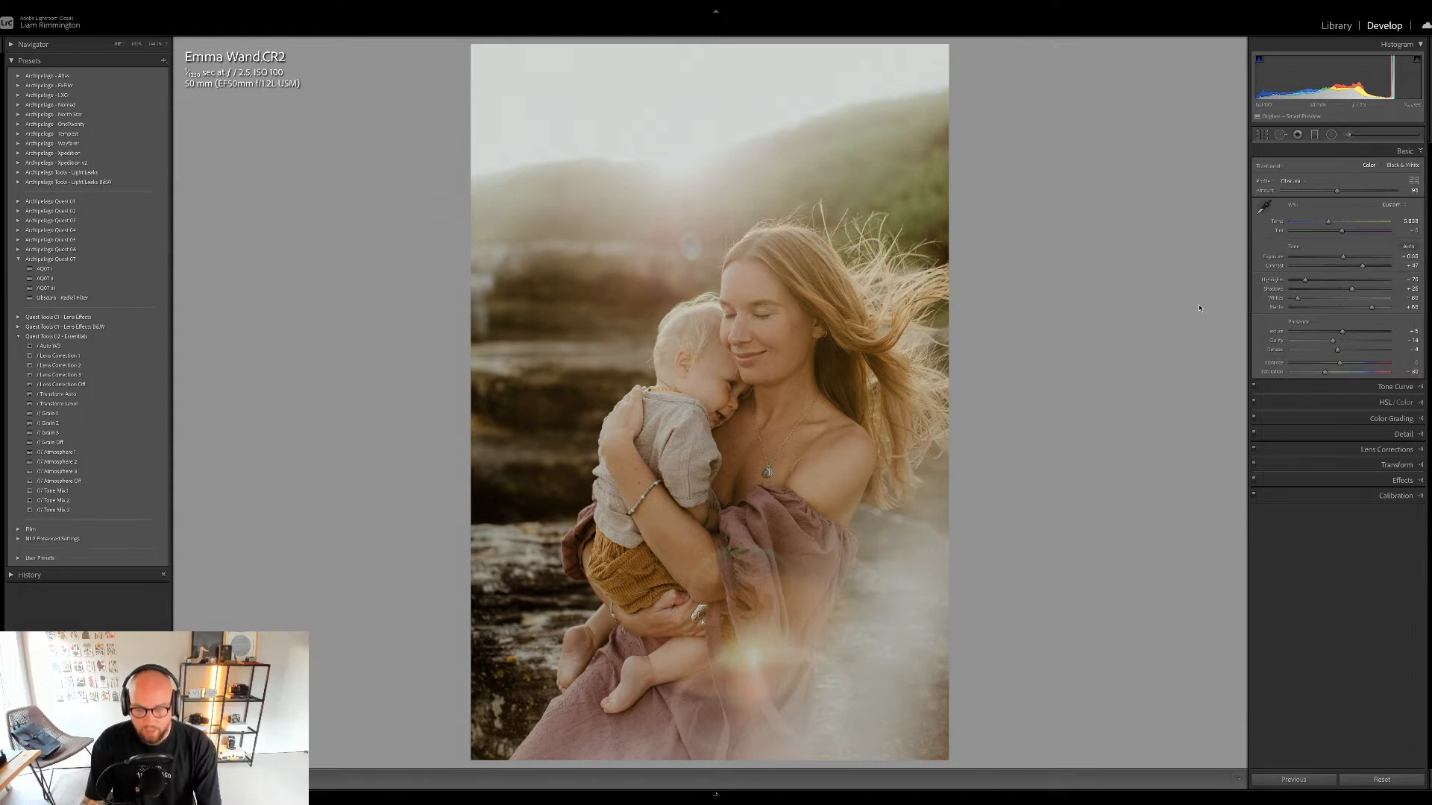
# - Compare the mother-and-child photo before and after at full size several times, and side by side zoomed in on the faces
pyautogui.press('\\')
pyautogui.press('\\')
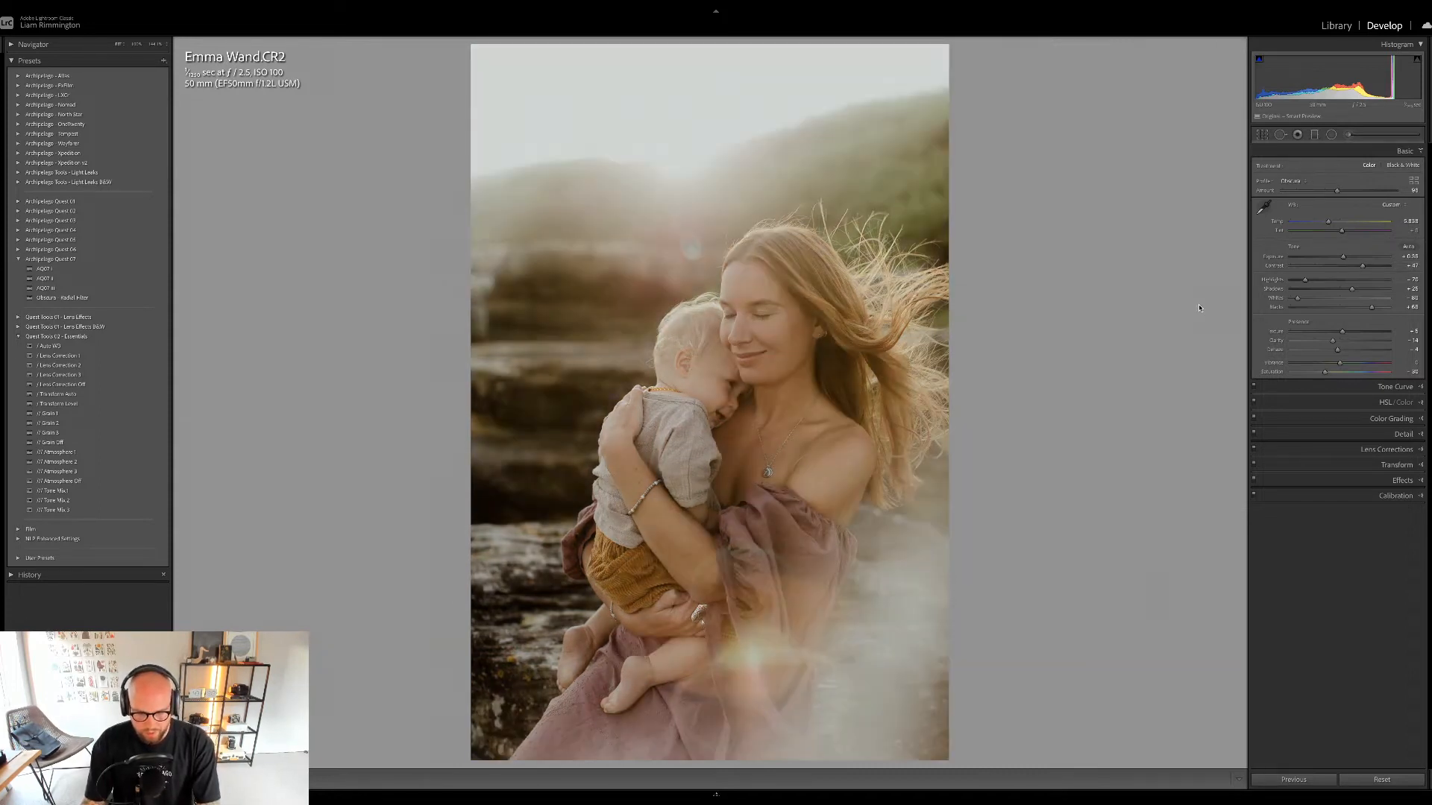
pyautogui.press('\\')
pyautogui.press('\\')
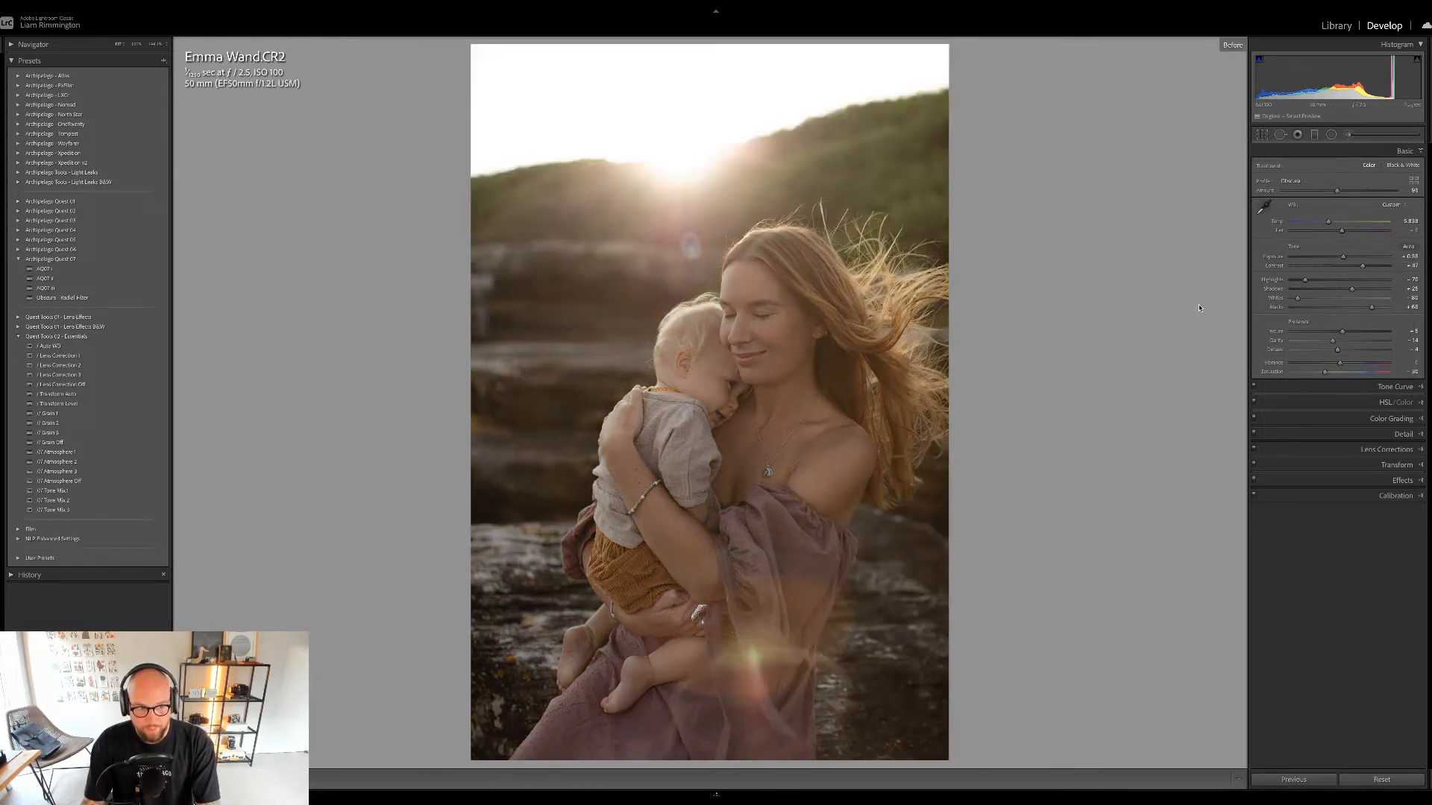
pyautogui.press('\\')
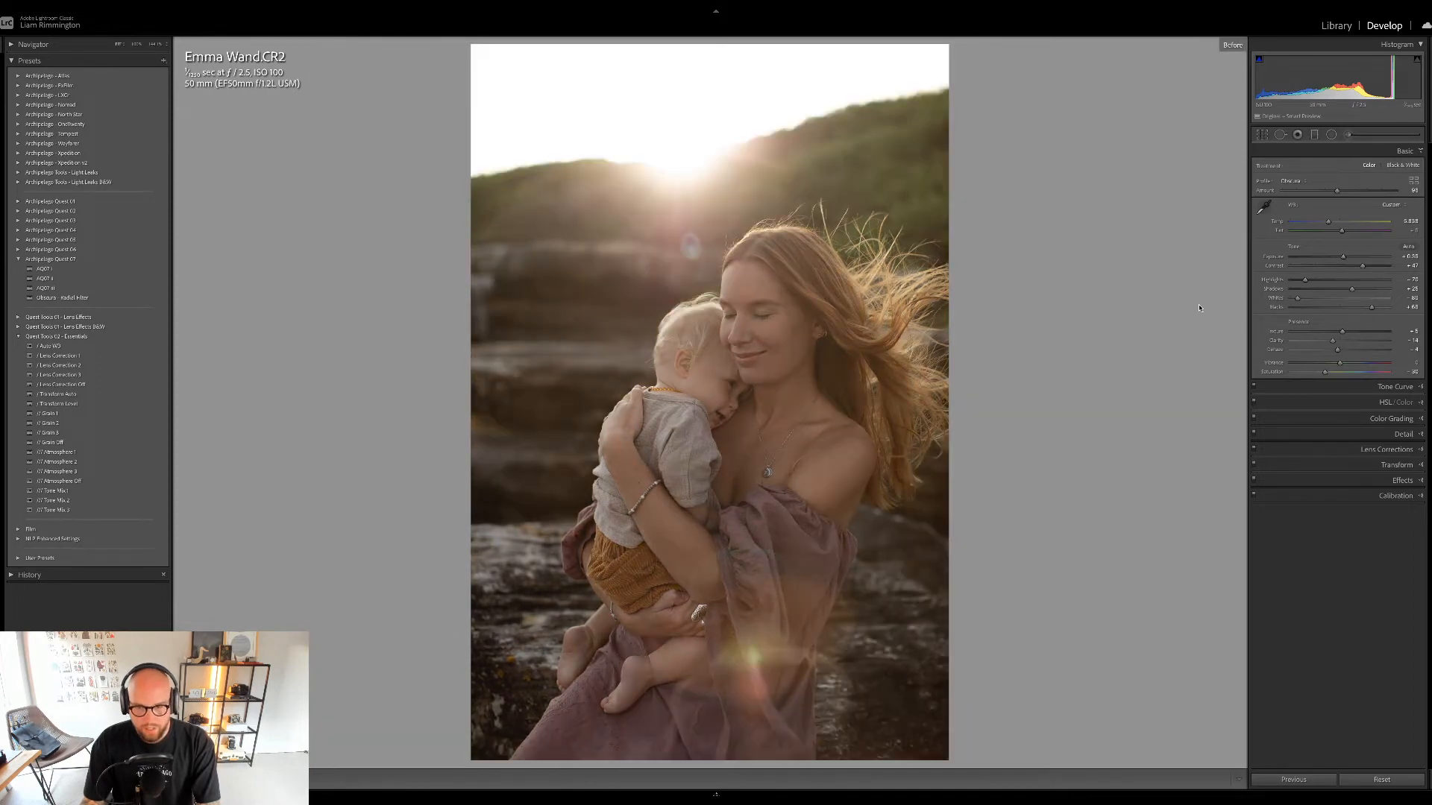
pyautogui.press('\\')
pyautogui.press('\\')
pyautogui.press('\\')
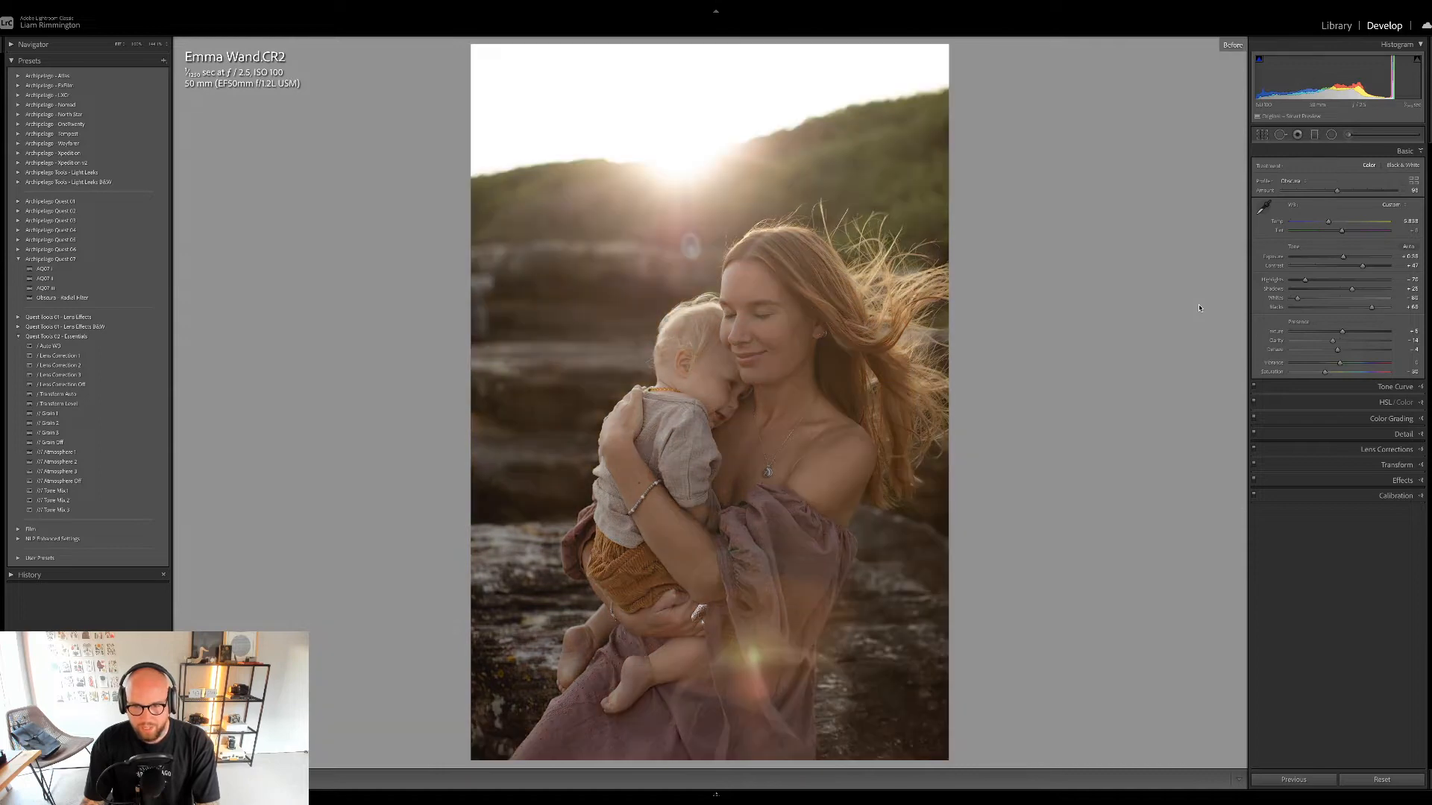
pyautogui.press('y')
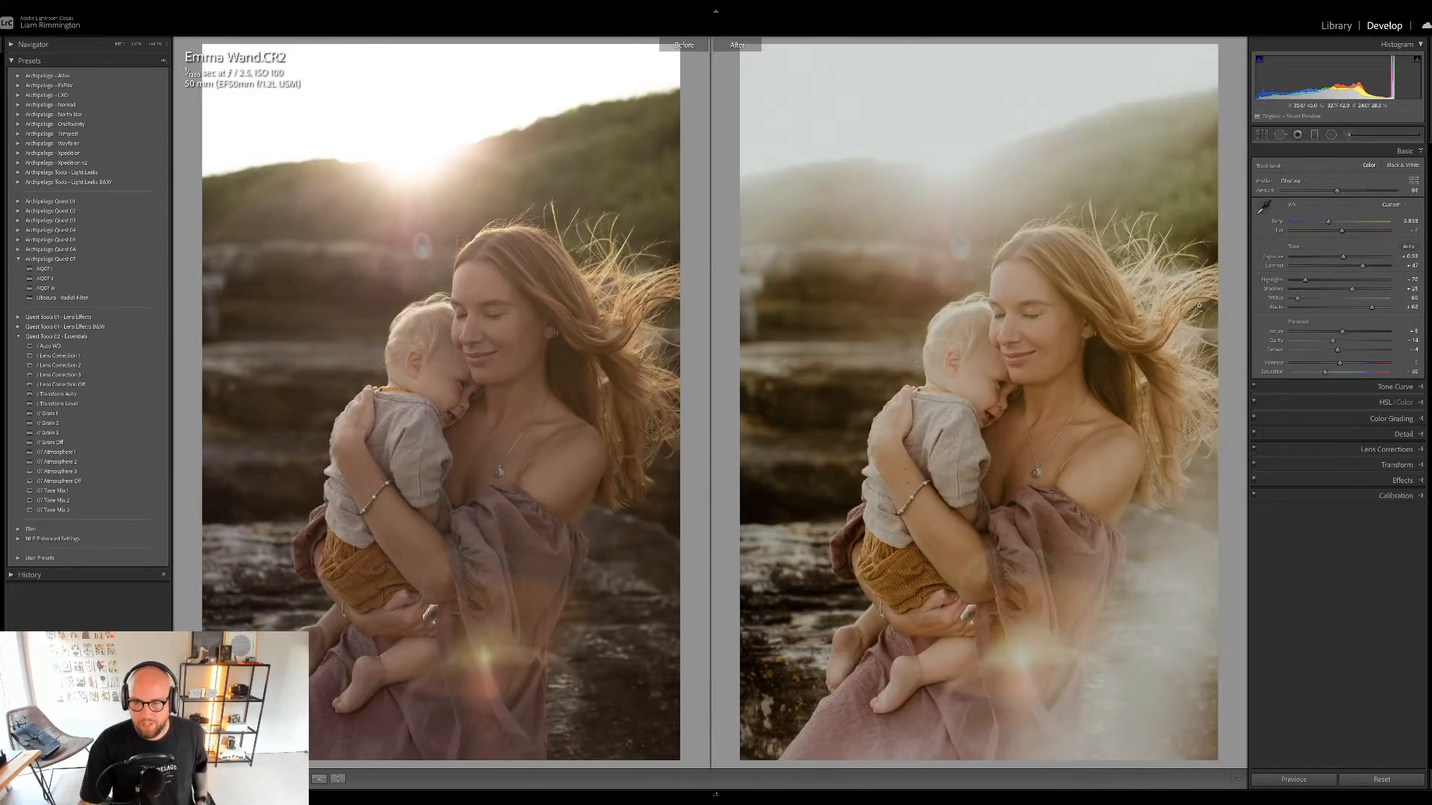
pyautogui.click(1008, 341)
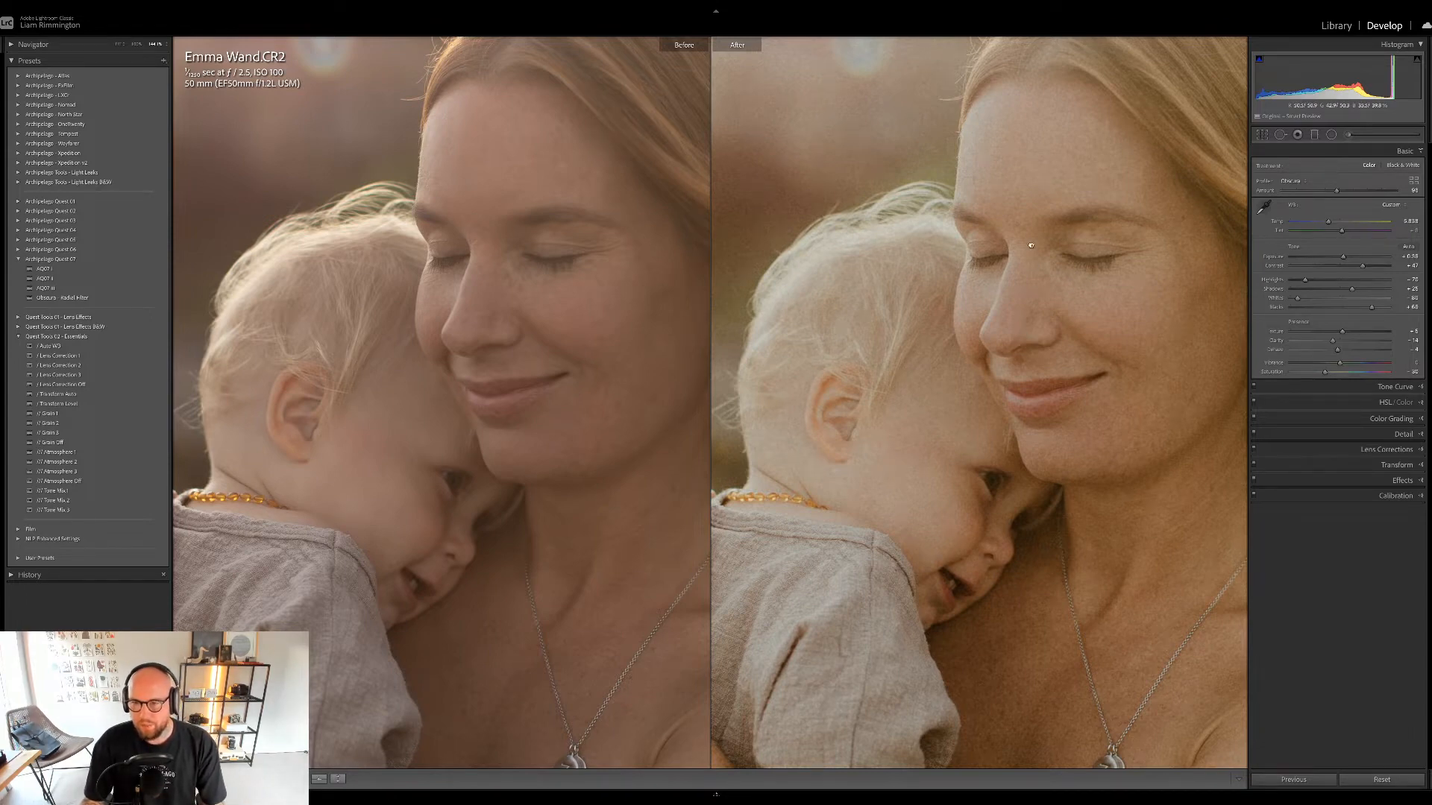
# - Examine the hair, faces and skin of the mother-and-child photo up close in the before/after comparison, then view the whole photo
pyautogui.scroll(5, 974, 490)
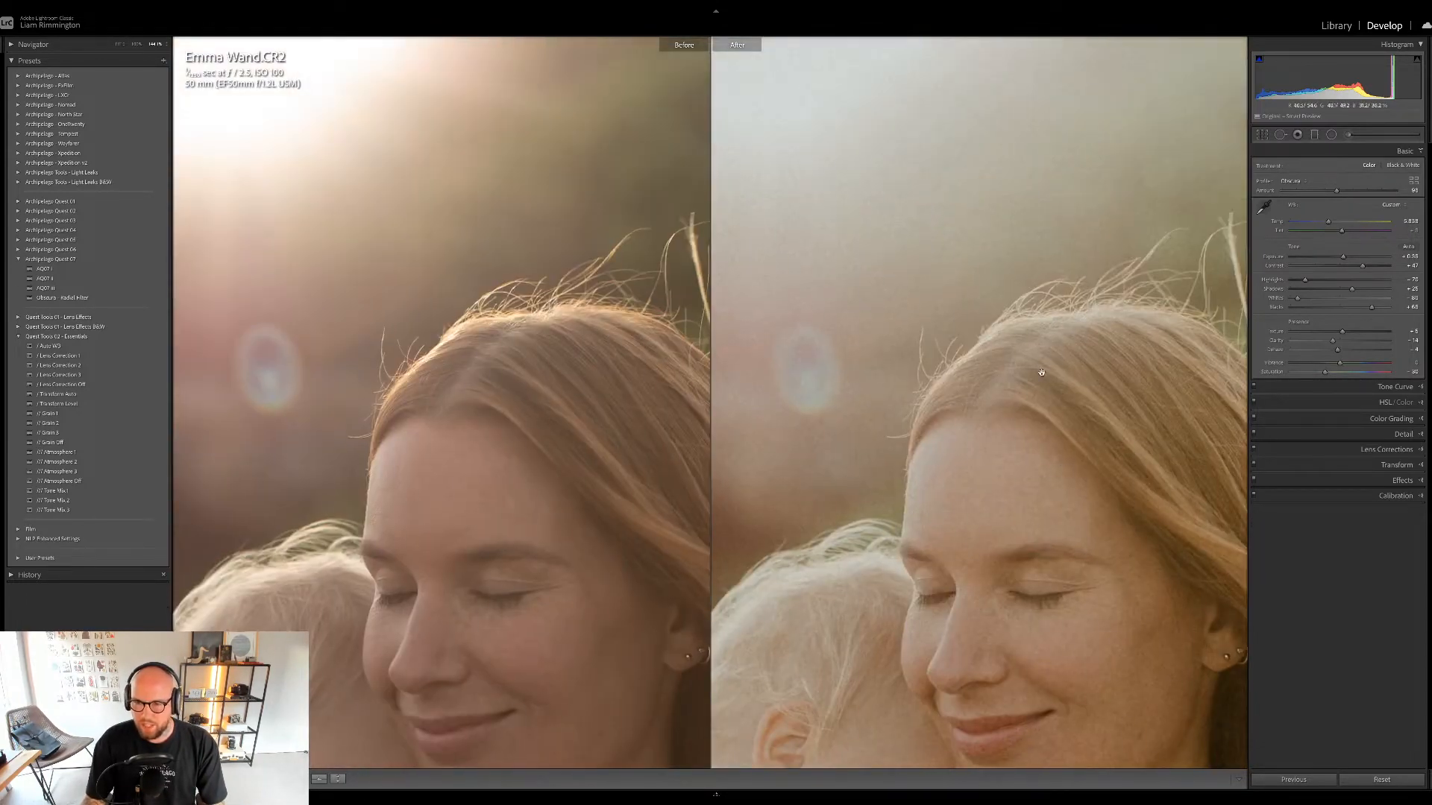
pyautogui.moveTo(1034, 552); pyautogui.dragTo(849, 151)
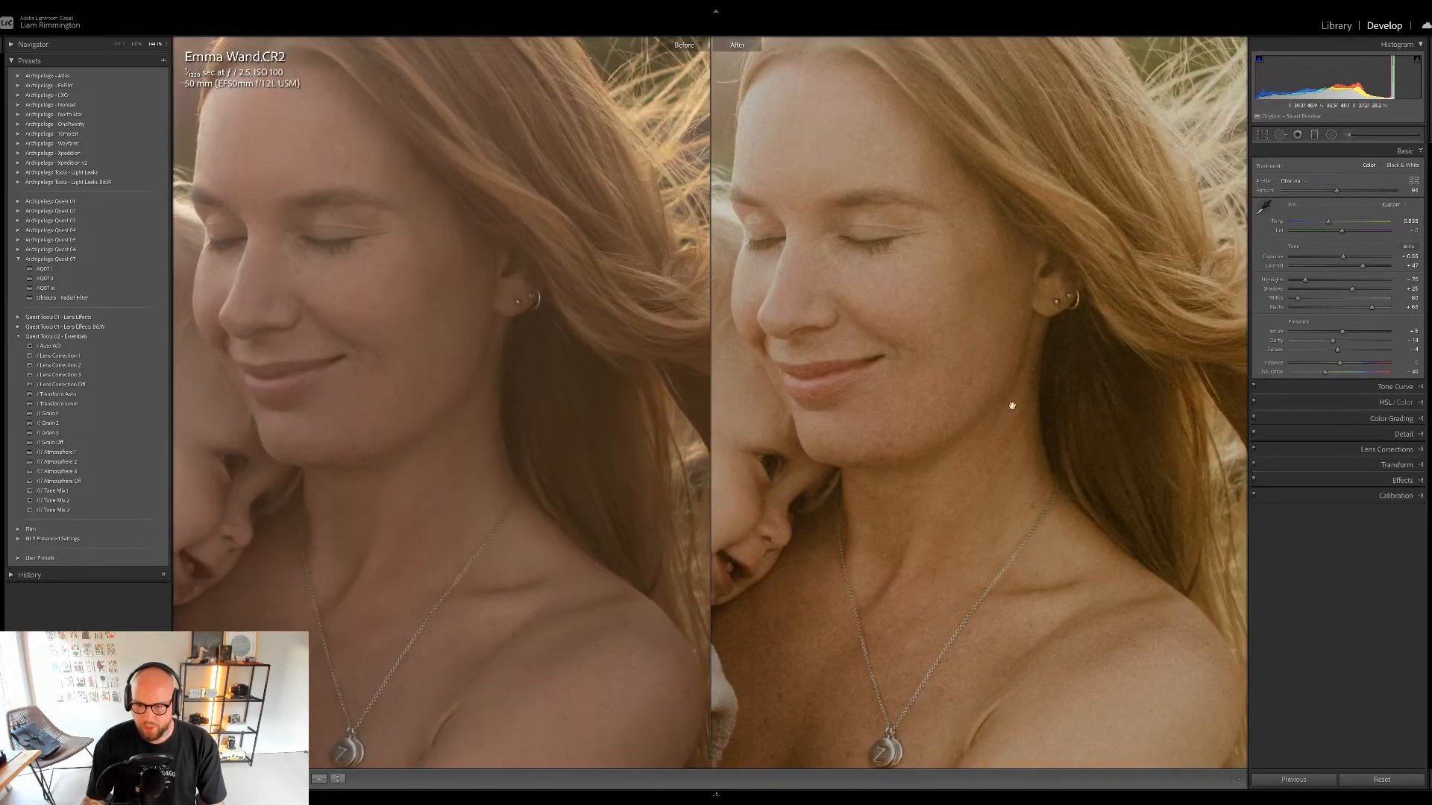
pyautogui.moveTo(920, 427); pyautogui.dragTo(896, 382)
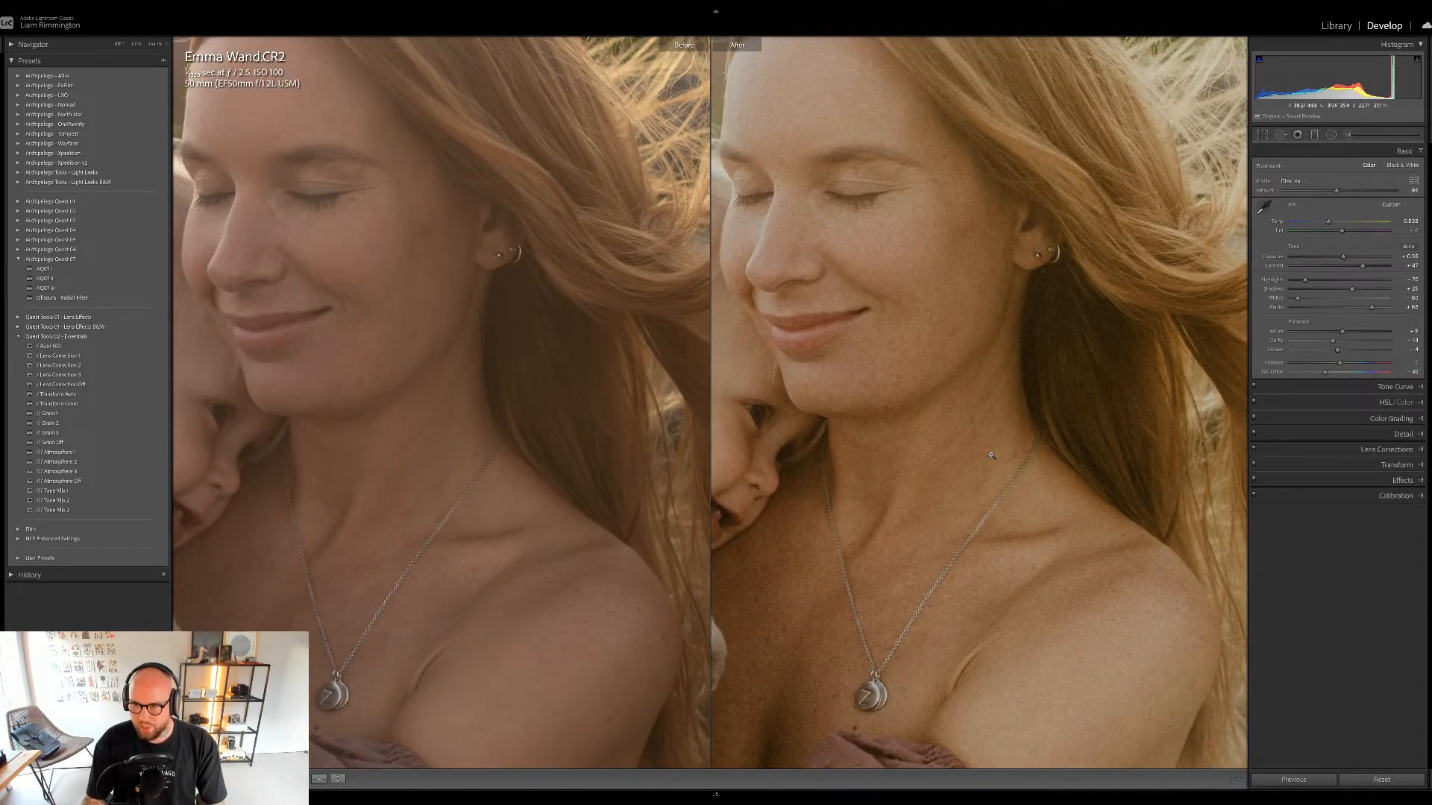
pyautogui.click(1030, 448)
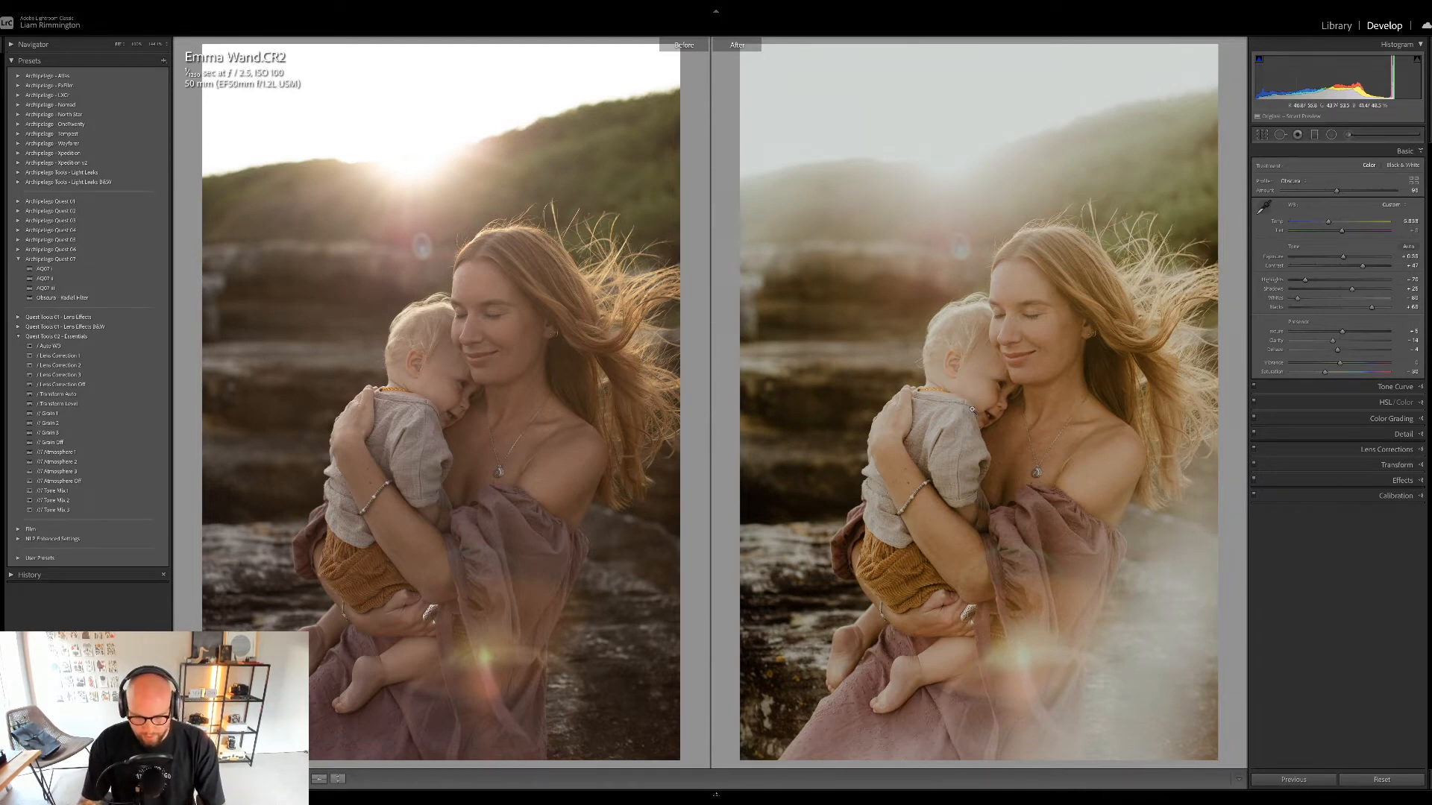
# - Open the photo of the couple sitting on the rocks for editing, warm its temperature, slightly raise the exposure and apply the AQ07 II preset
pyautogui.press('g')
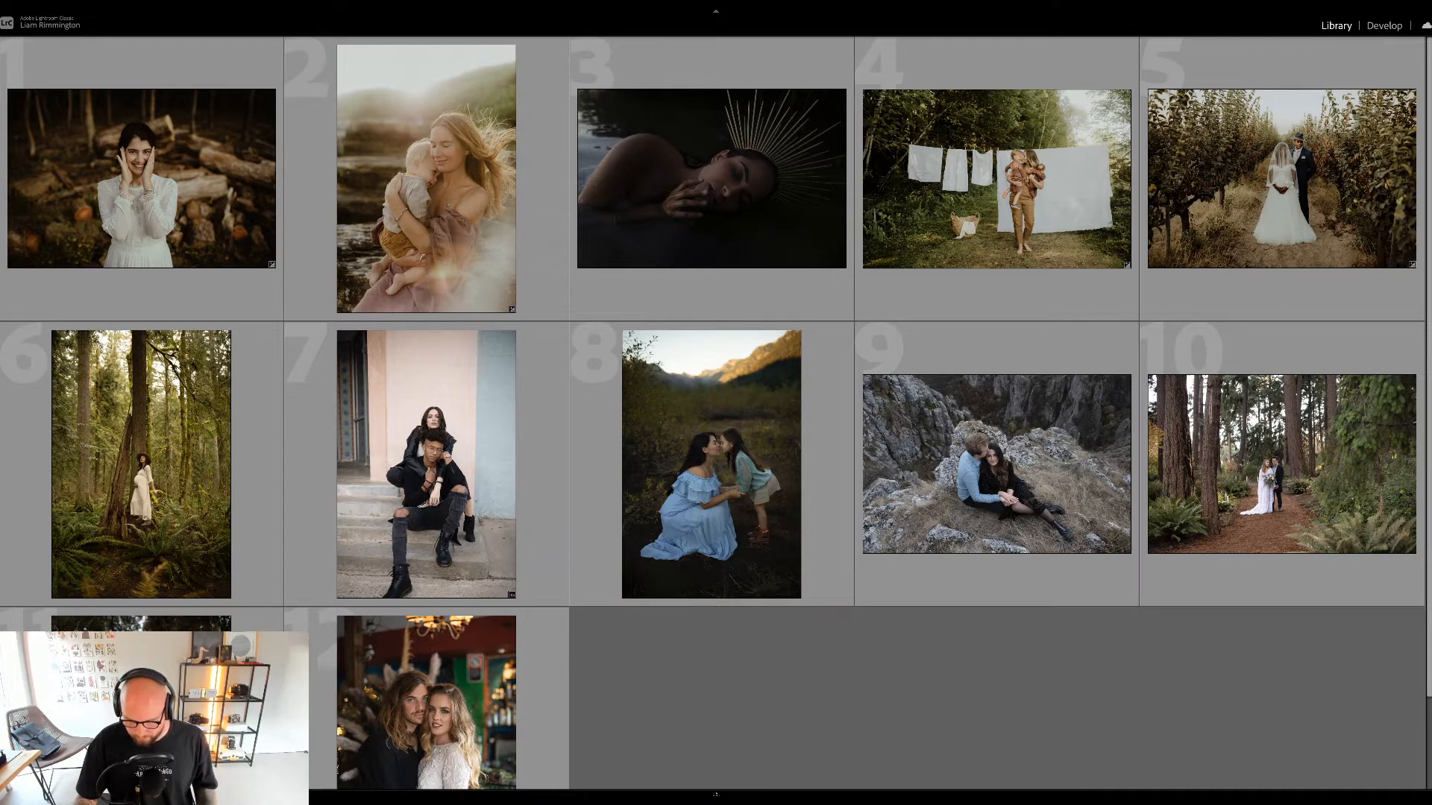
pyautogui.click(971, 517)
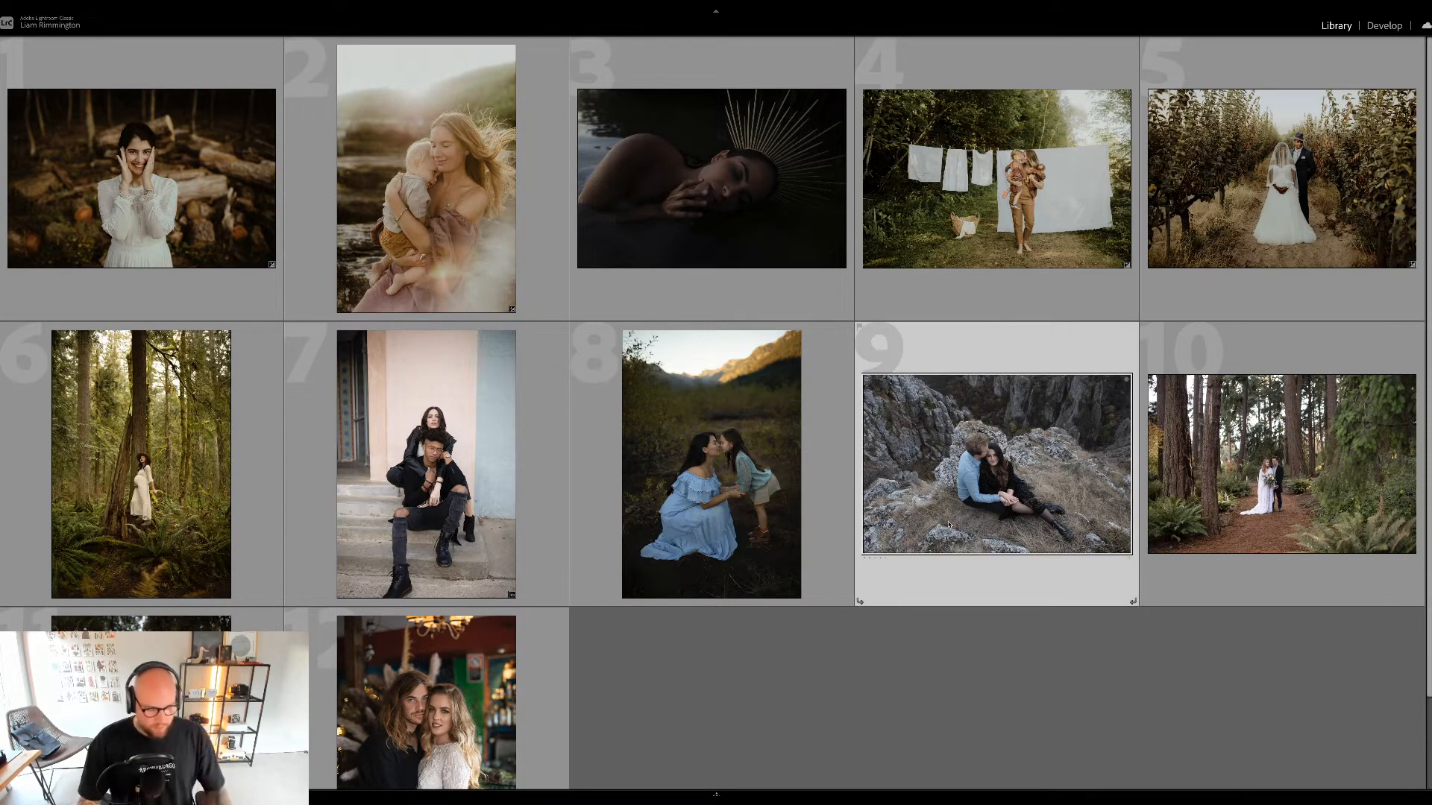
pyautogui.press('d')
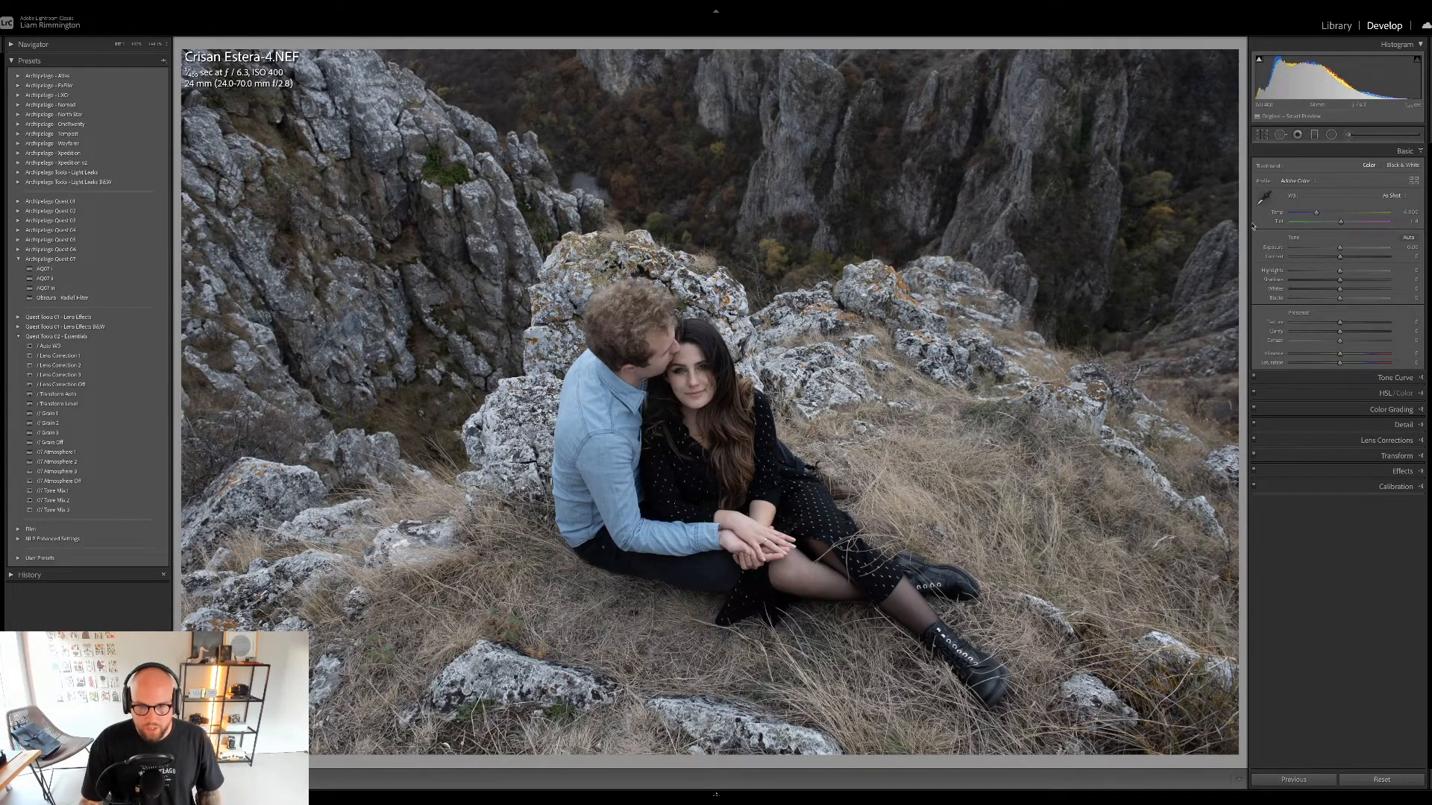
pyautogui.moveTo(1316, 214); pyautogui.dragTo(1324, 216)
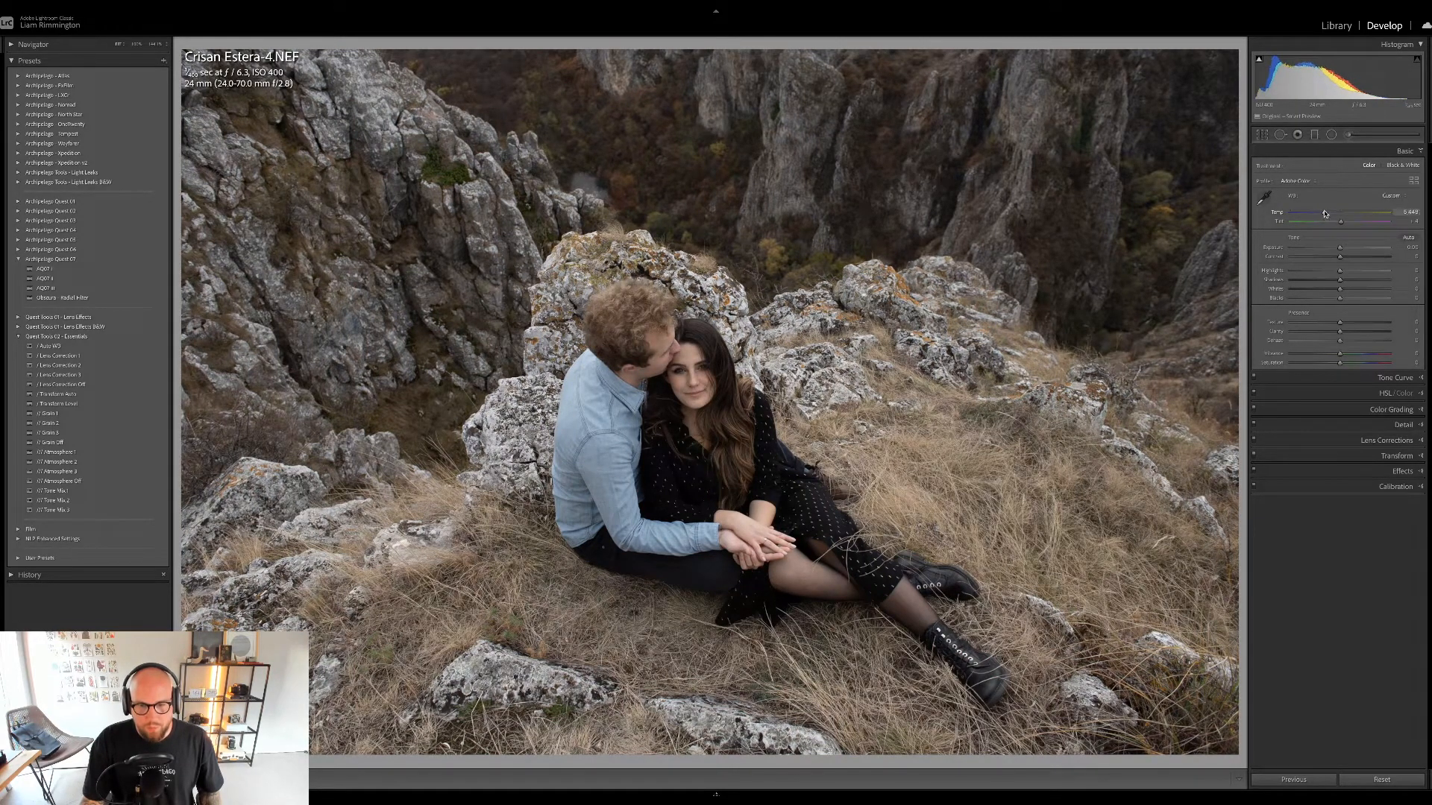
pyautogui.moveTo(1340, 247); pyautogui.dragTo(1340, 247)
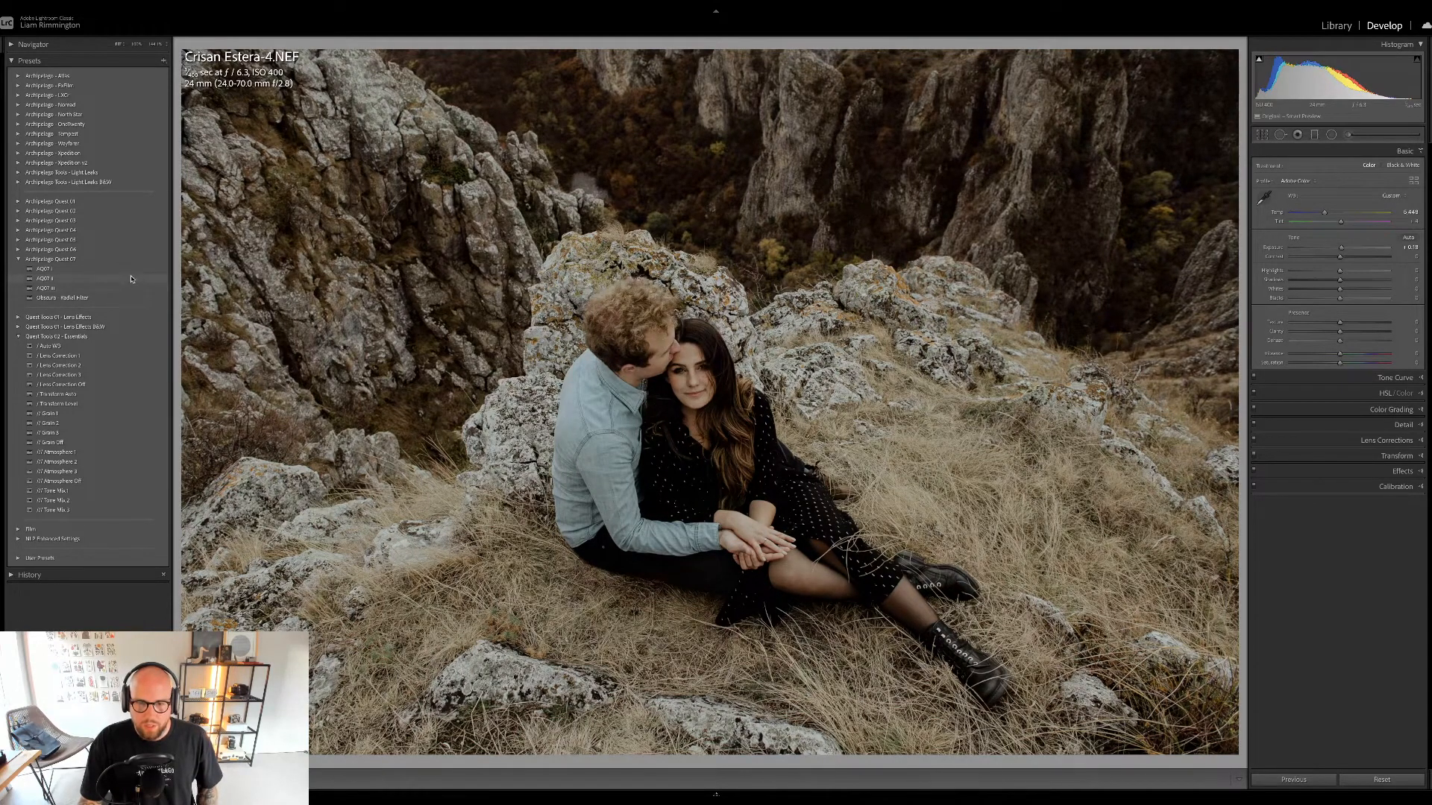
pyautogui.click(131, 277)
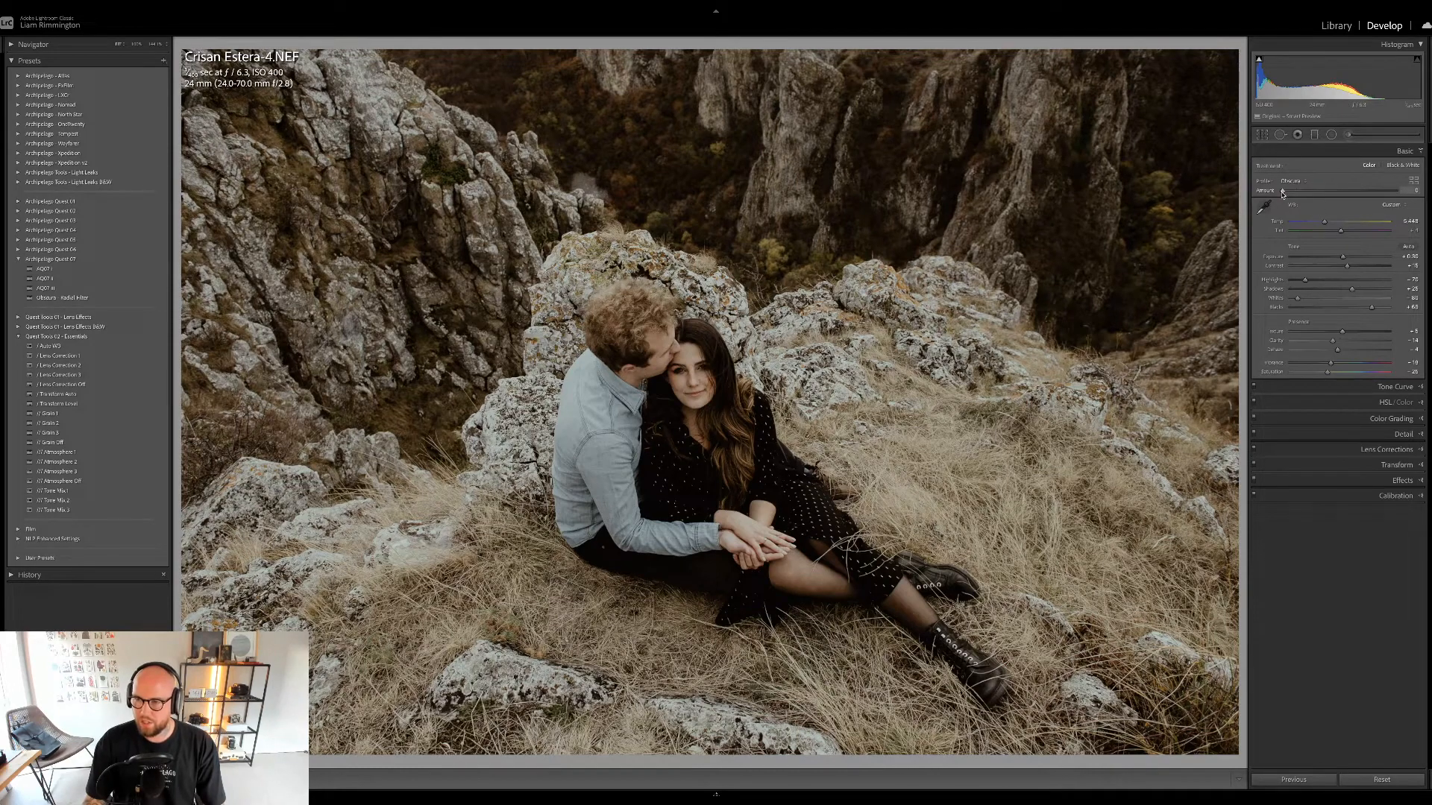
# - Replace the Obscura profile on the couple photo with the Dynamics profile from Archipelago Quest 03
pyautogui.moveTo(1282, 190); pyautogui.dragTo(1167, 214)
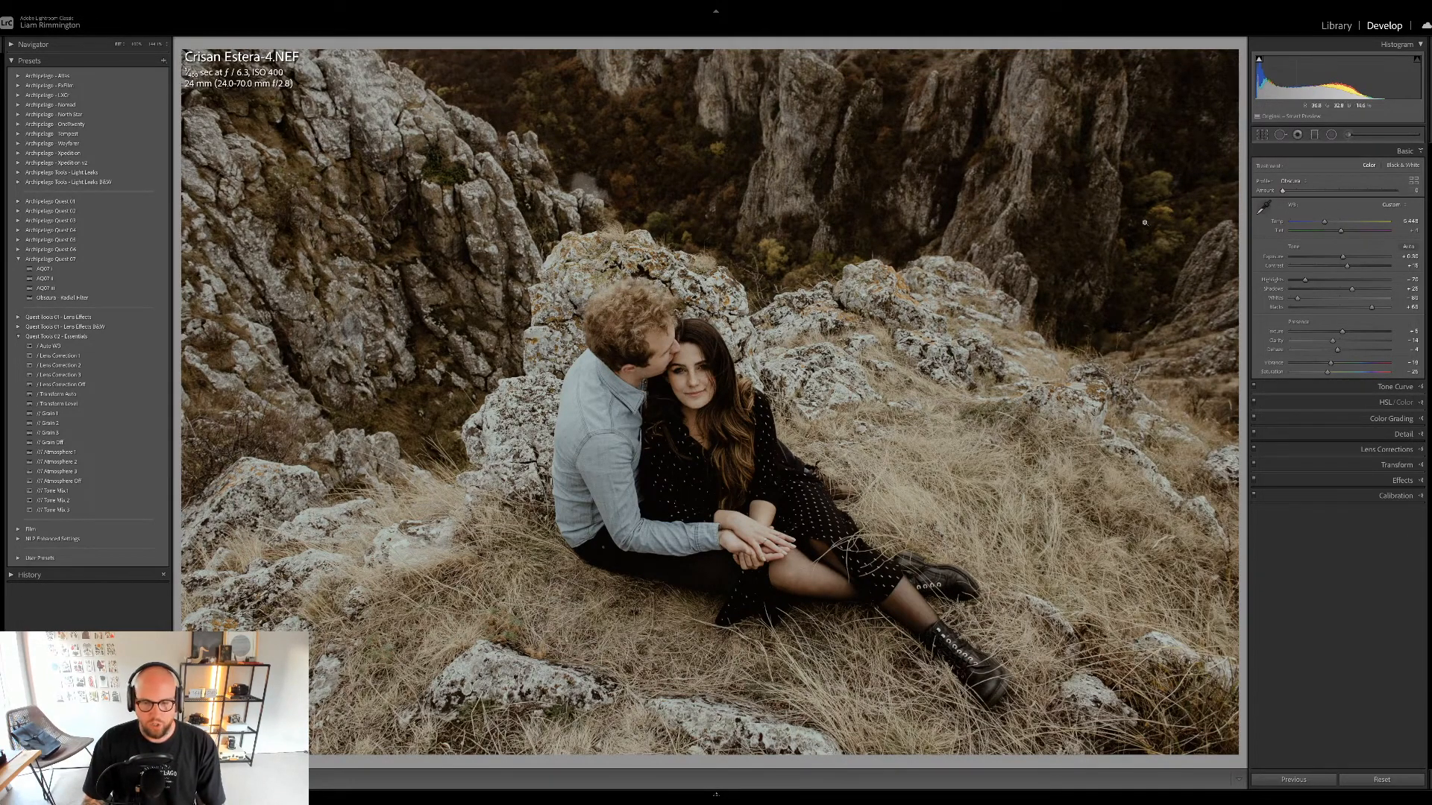
pyautogui.click(1414, 181)
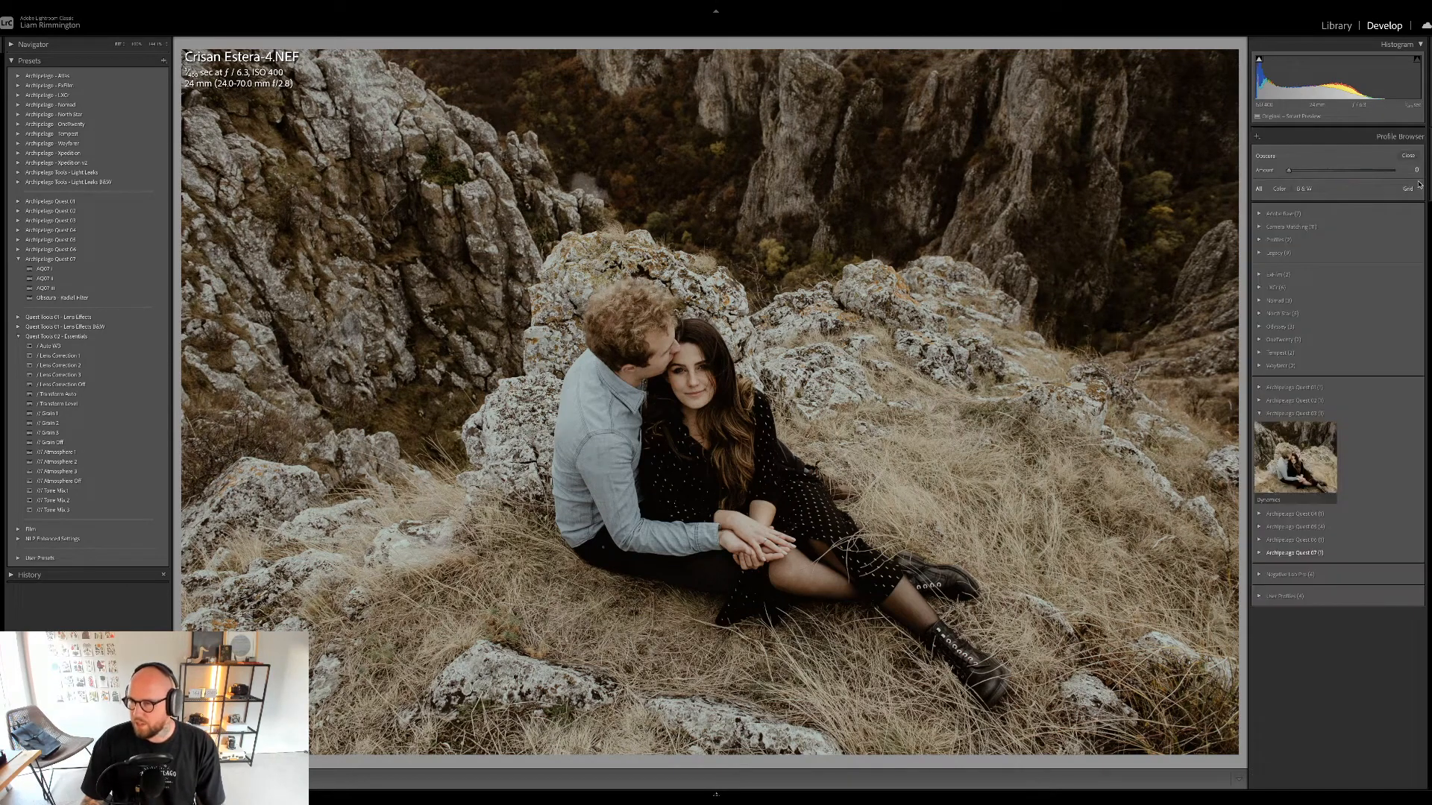
pyautogui.click(1265, 414)
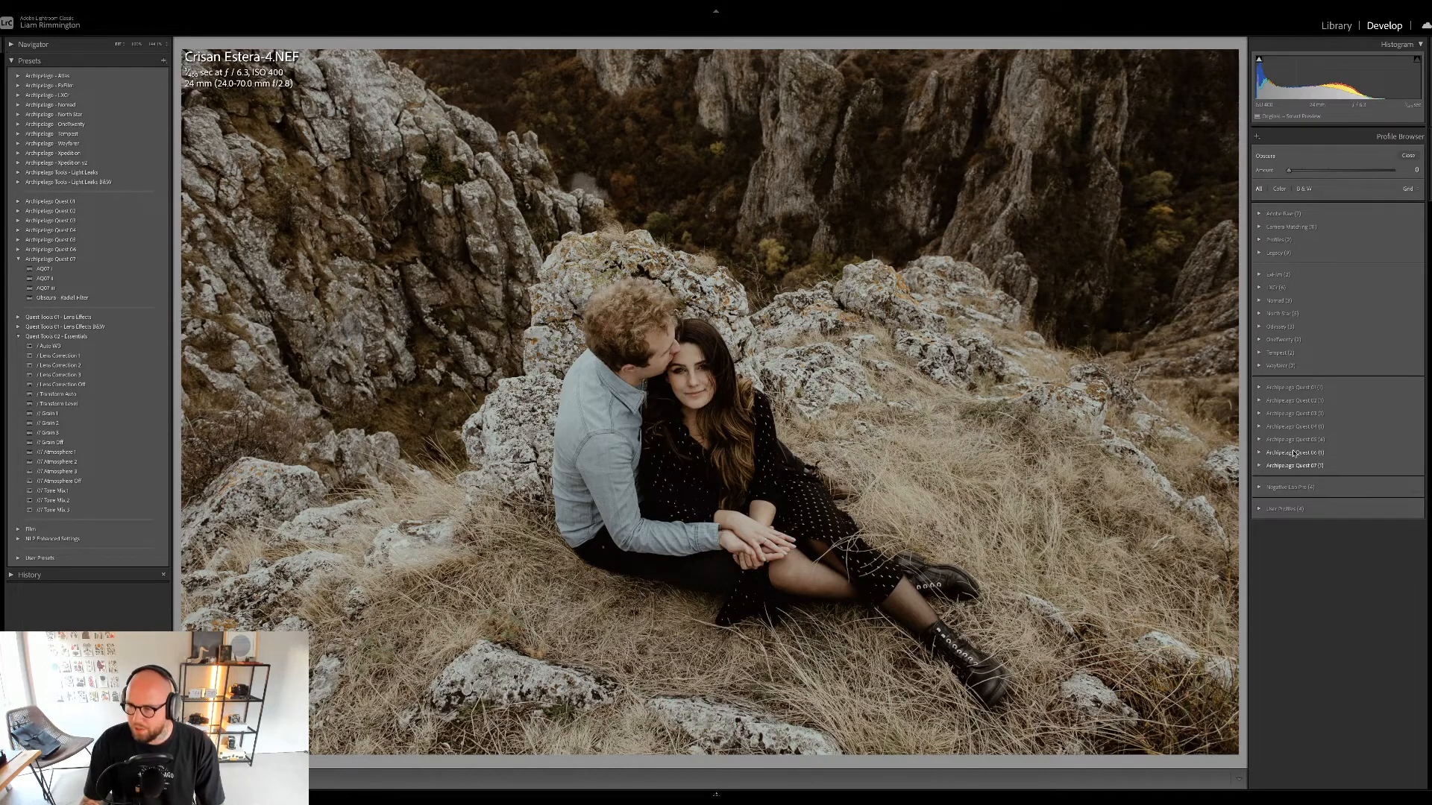
pyautogui.click(1260, 415)
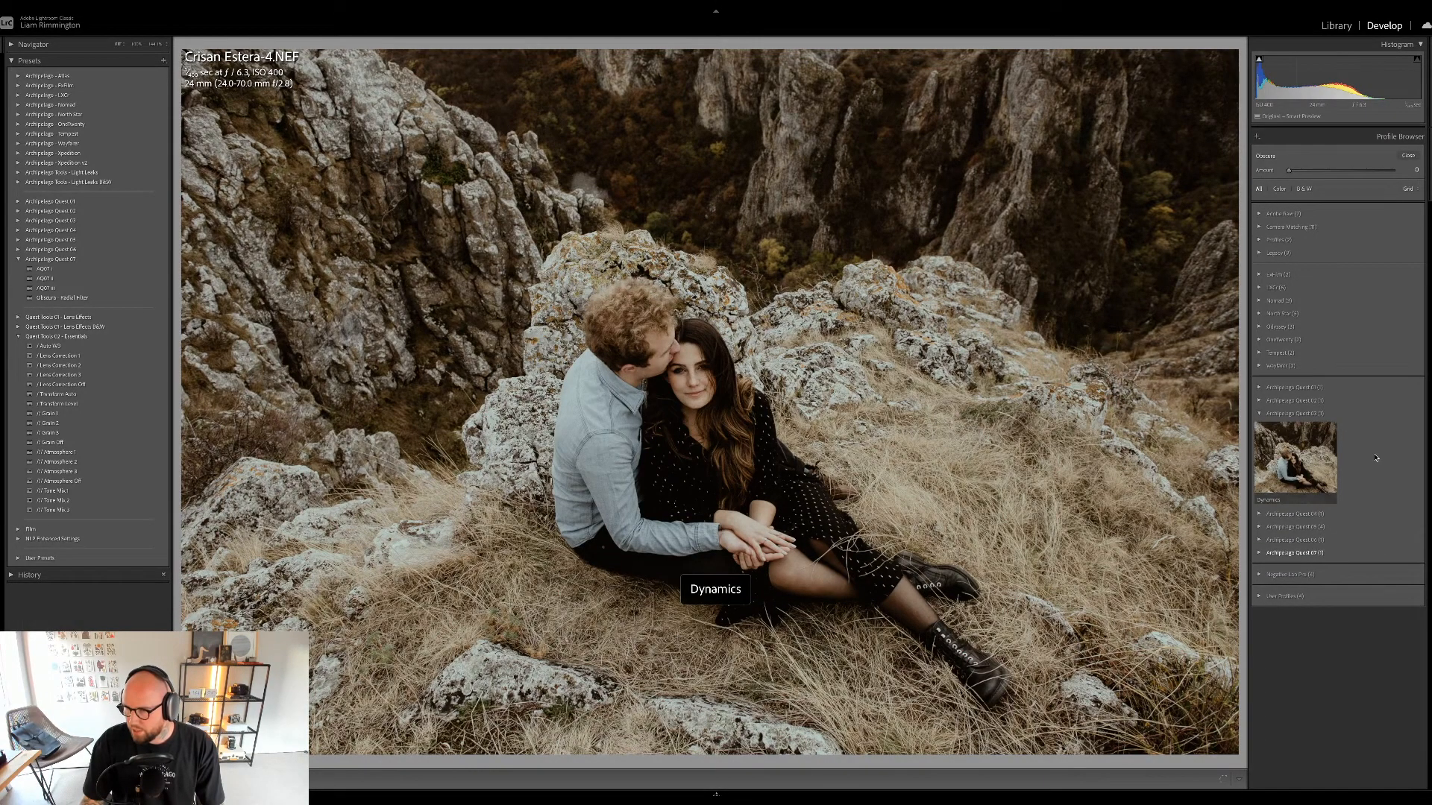
pyautogui.click(1310, 463)
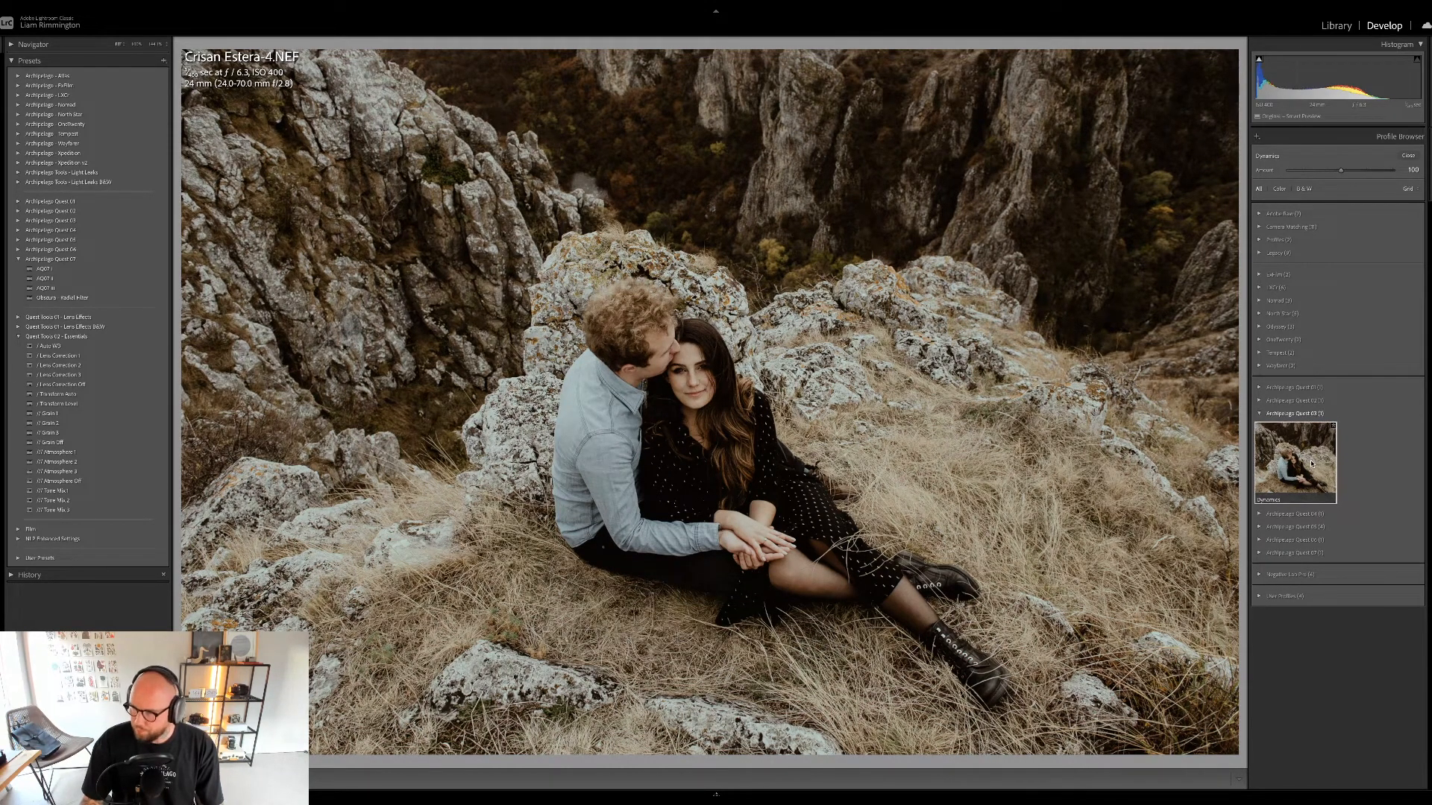
pyautogui.click(1407, 157)
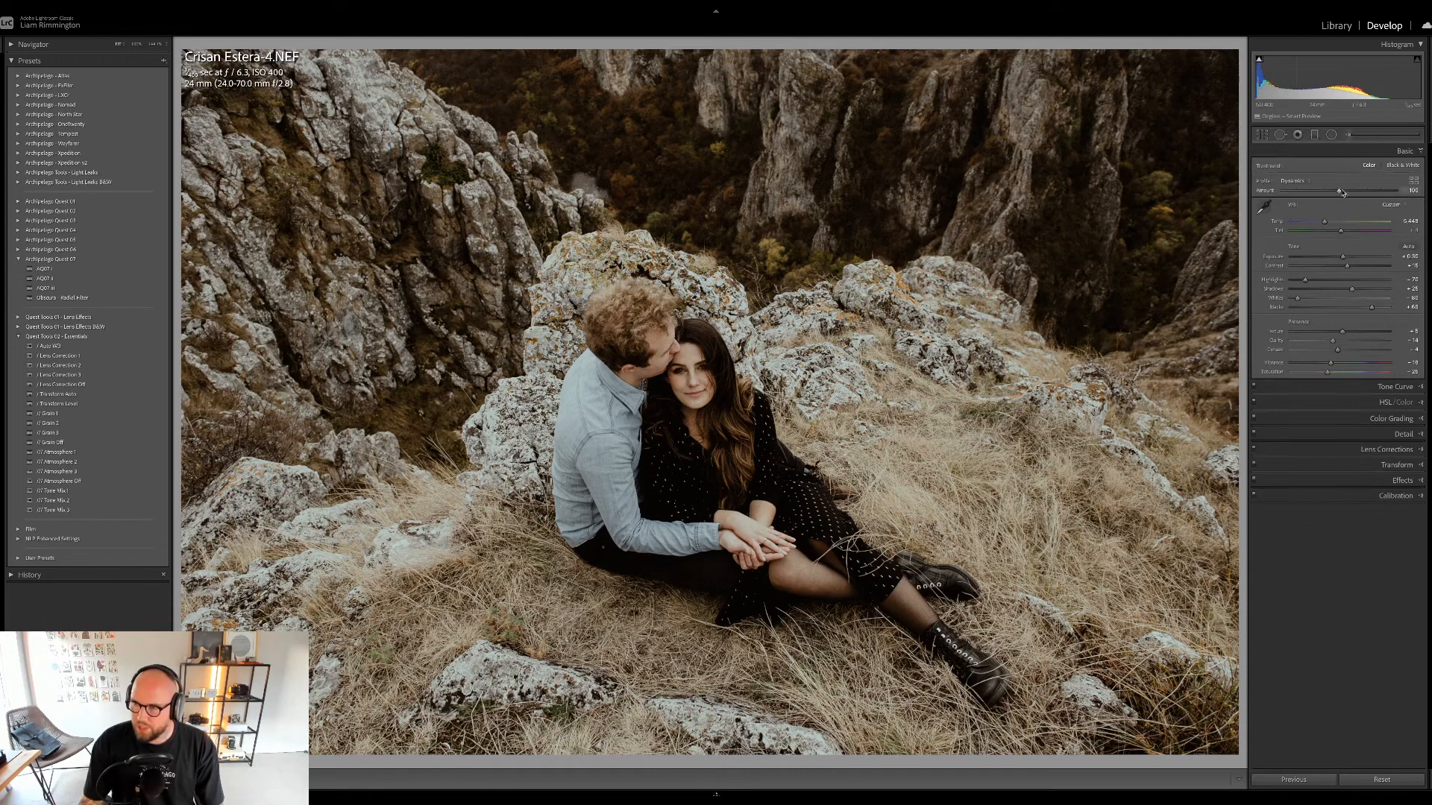
# - Test the Dynamics profile at low and high amounts and settle on an amount of about 114
pyautogui.moveTo(1340, 192); pyautogui.dragTo(1260, 203)
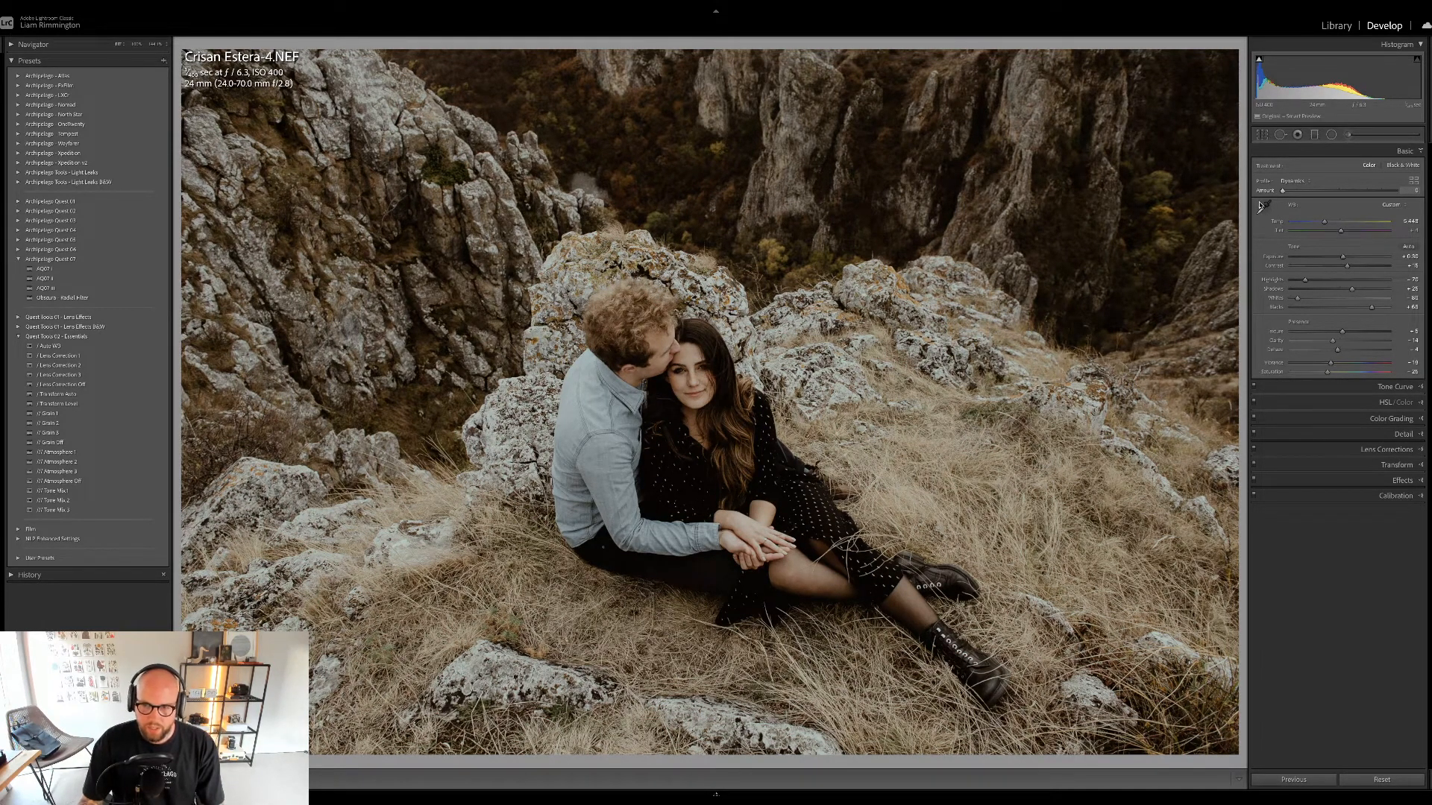
pyautogui.moveTo(1282, 191); pyautogui.dragTo(1395, 191)
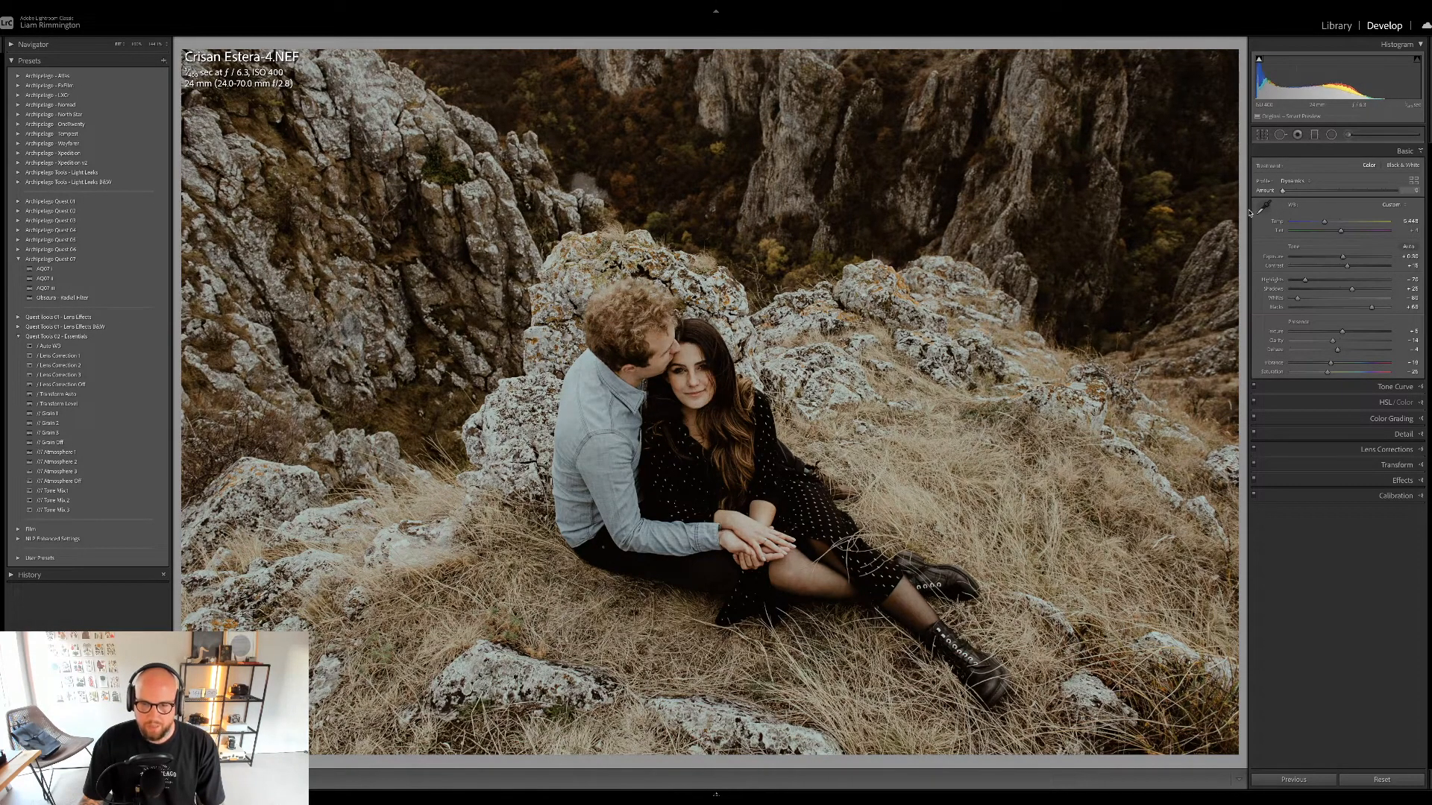
pyautogui.moveTo(1316, 191); pyautogui.dragTo(1347, 191)
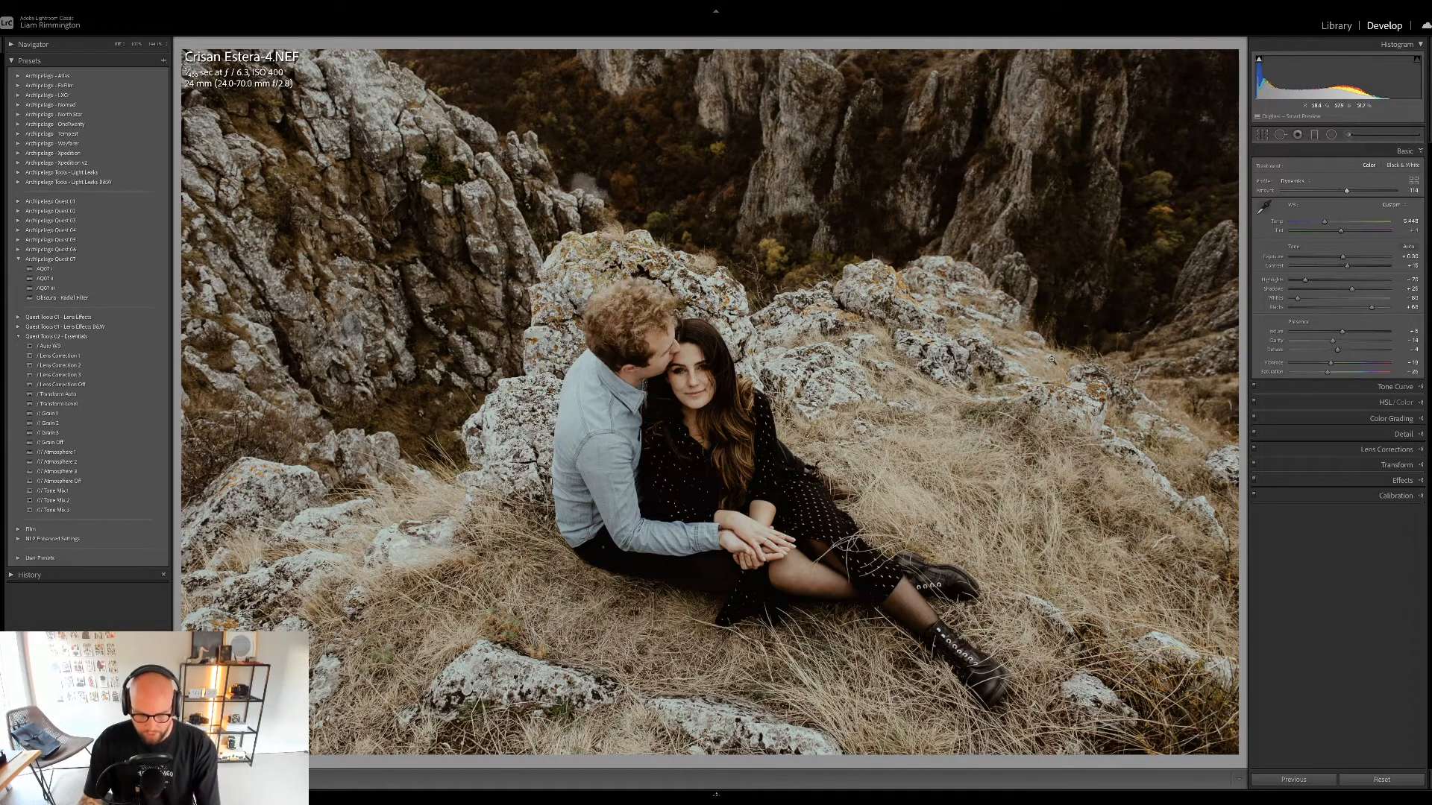
# - Compare the couple photo before and after at full size and side by side, then return to the photo grid
pyautogui.press('\\')
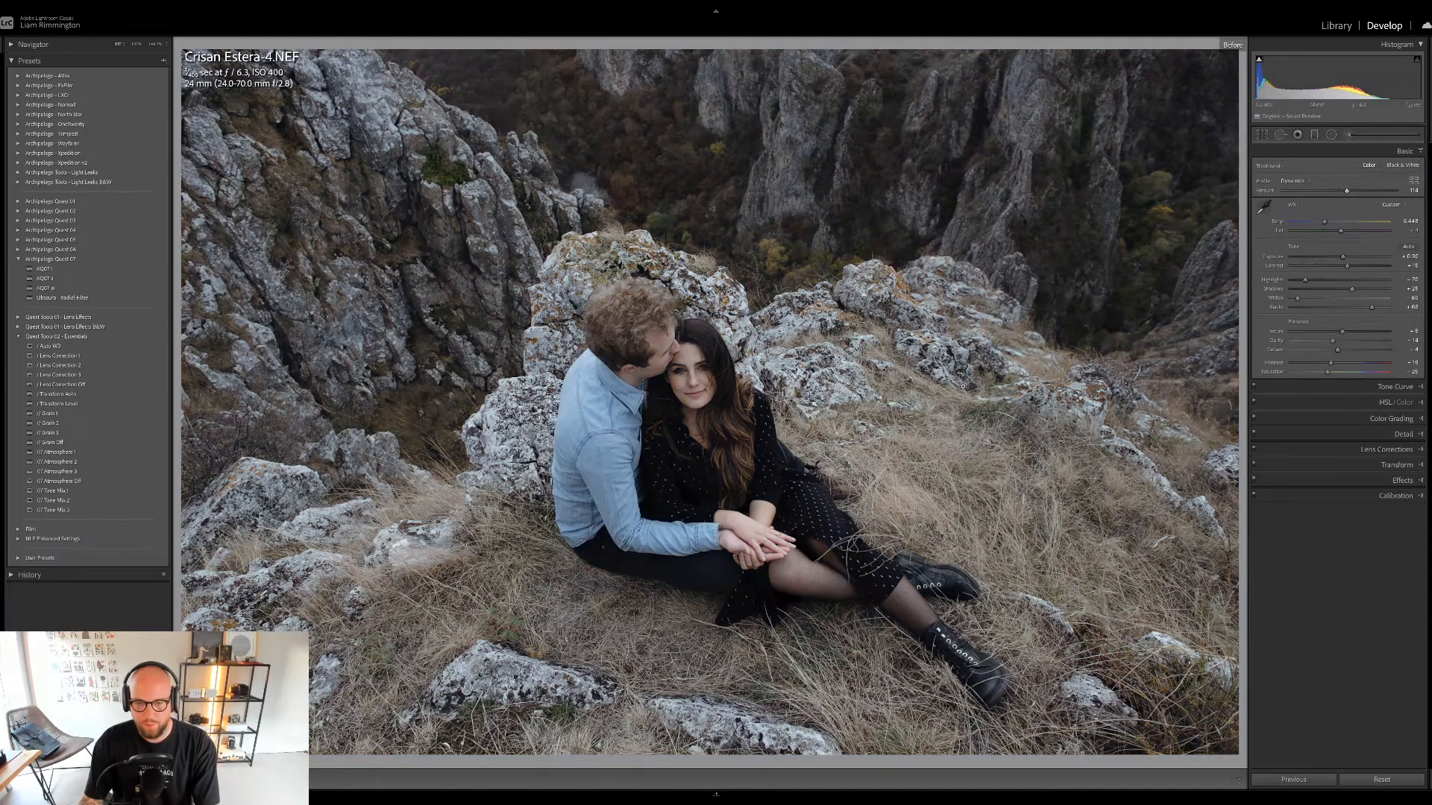
pyautogui.press('\\')
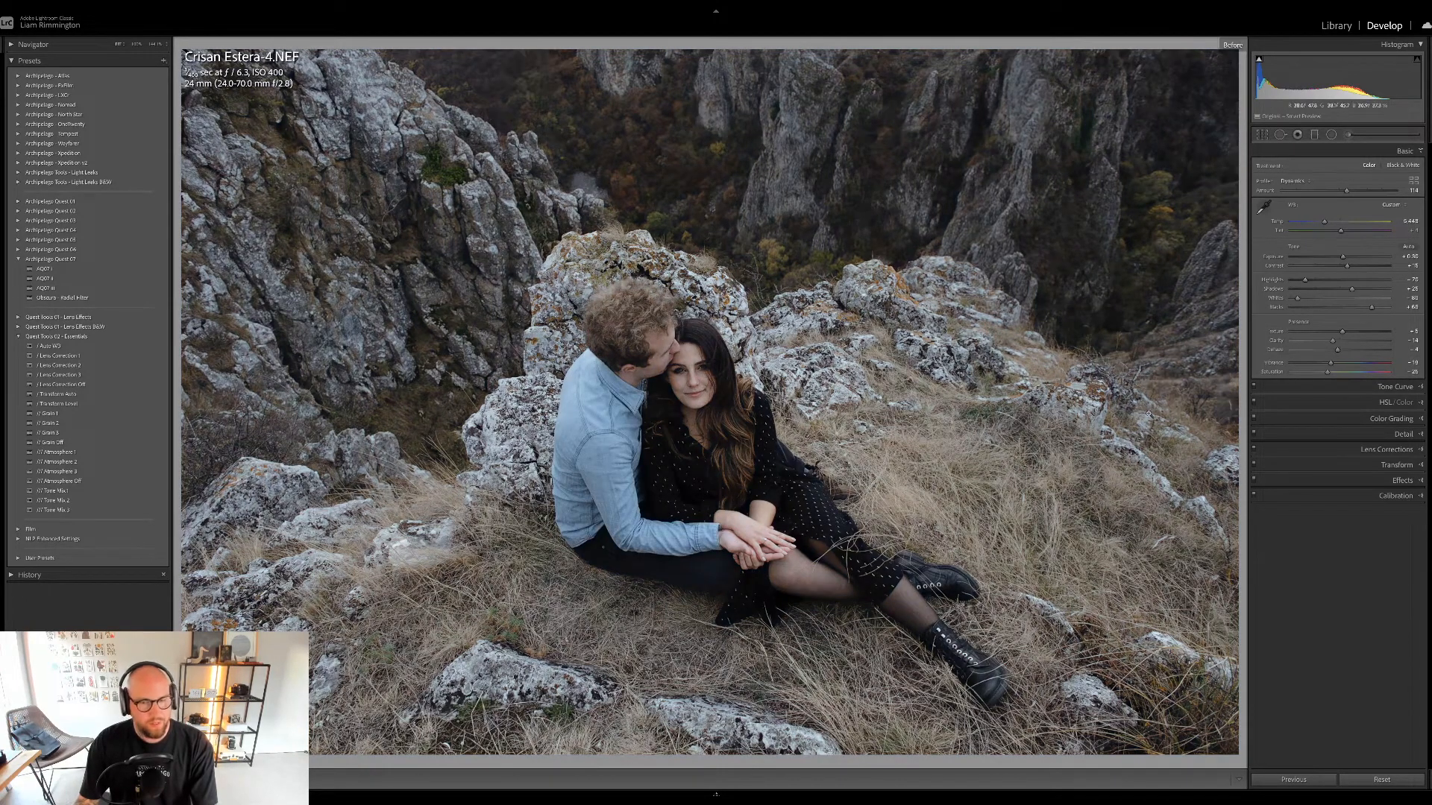
pyautogui.press('y')
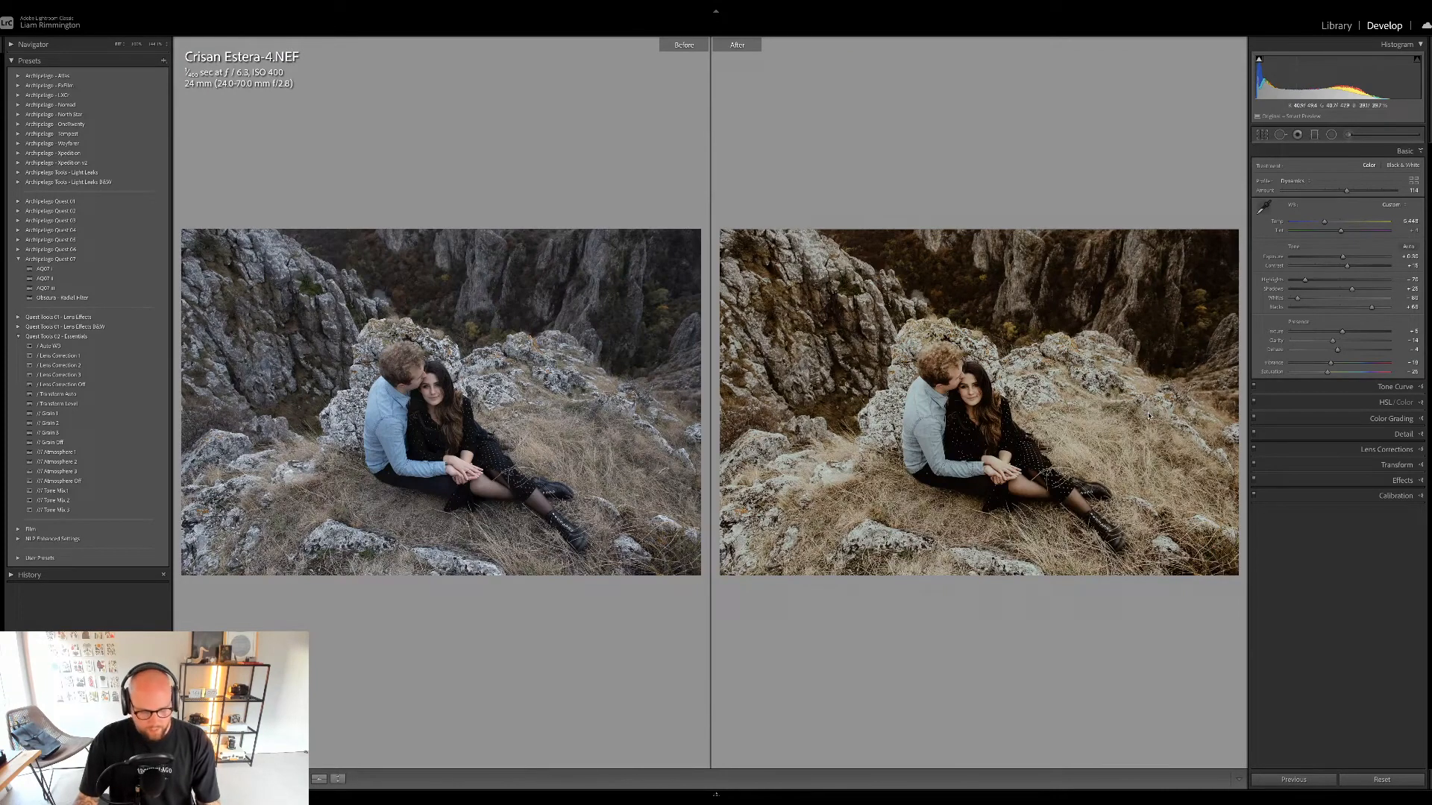
pyautogui.press('g')
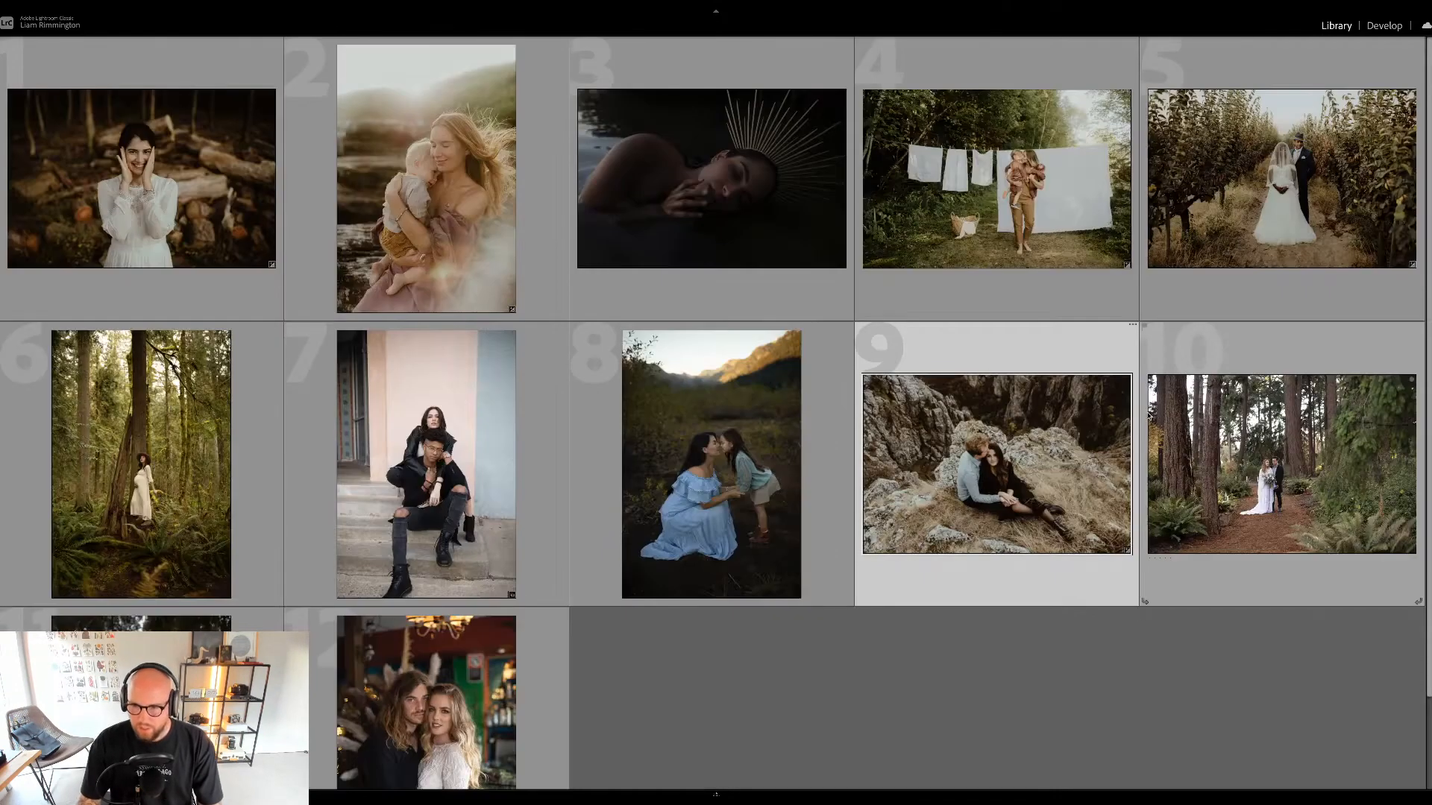
# - Open the dark photo of the woman in the water for editing, raise the exposure to about +1.9 and warm the temperature
pyautogui.click(1023, 644)
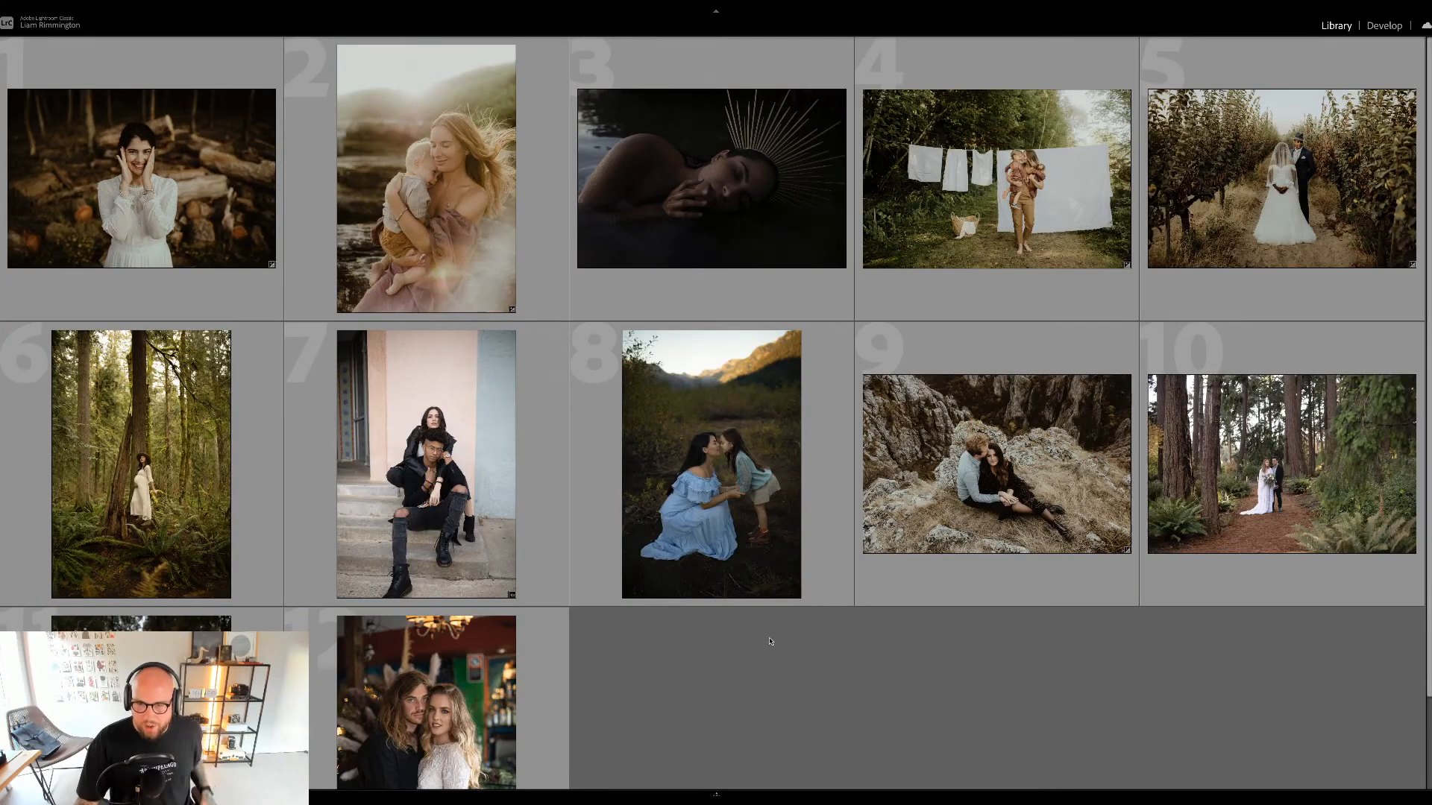
pyautogui.press('d')
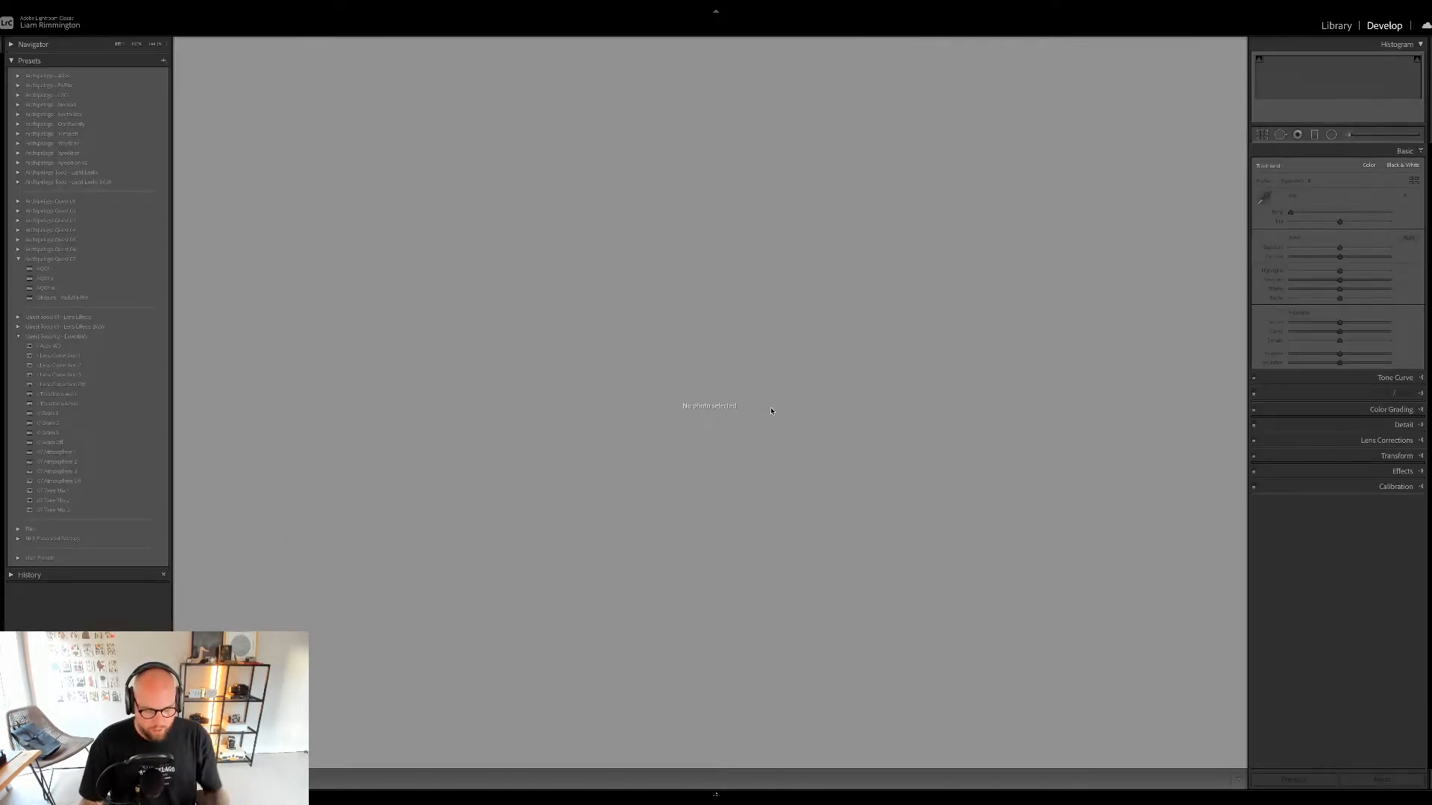
pyautogui.press('g')
pyautogui.click(708, 231)
pyautogui.press('d')
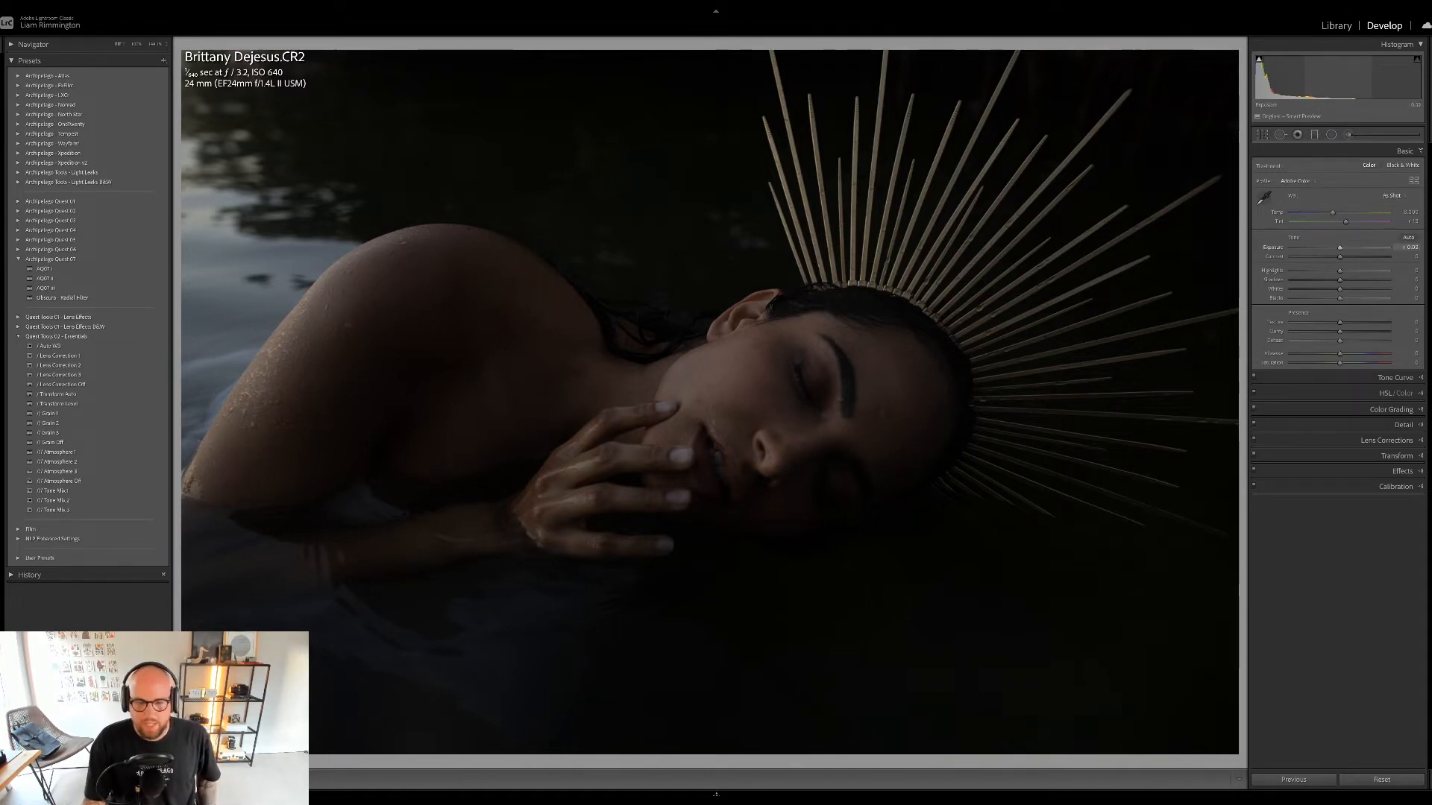
pyautogui.moveTo(1334, 78); pyautogui.dragTo(1374, 78)
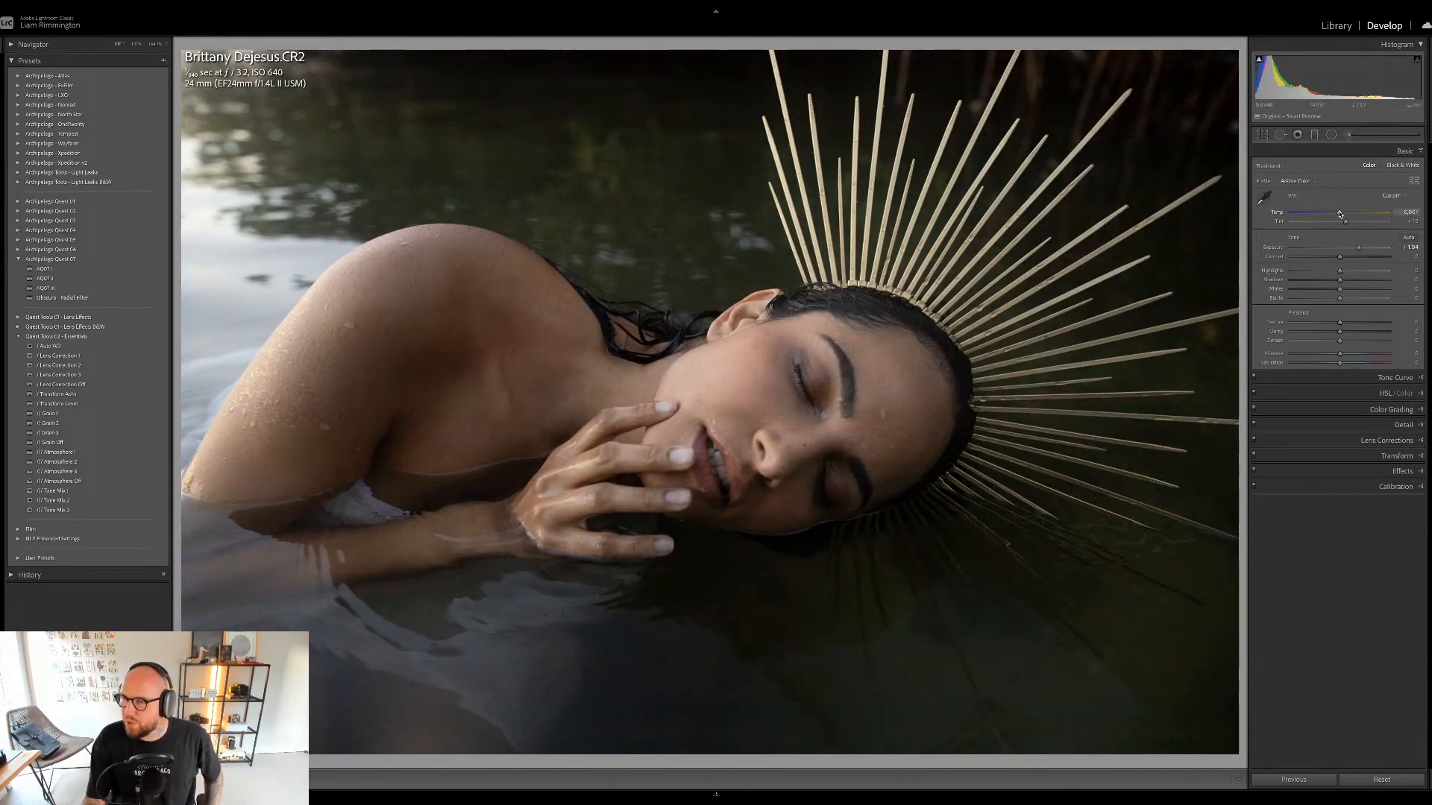
pyautogui.moveTo(1333, 213); pyautogui.dragTo(1351, 212)
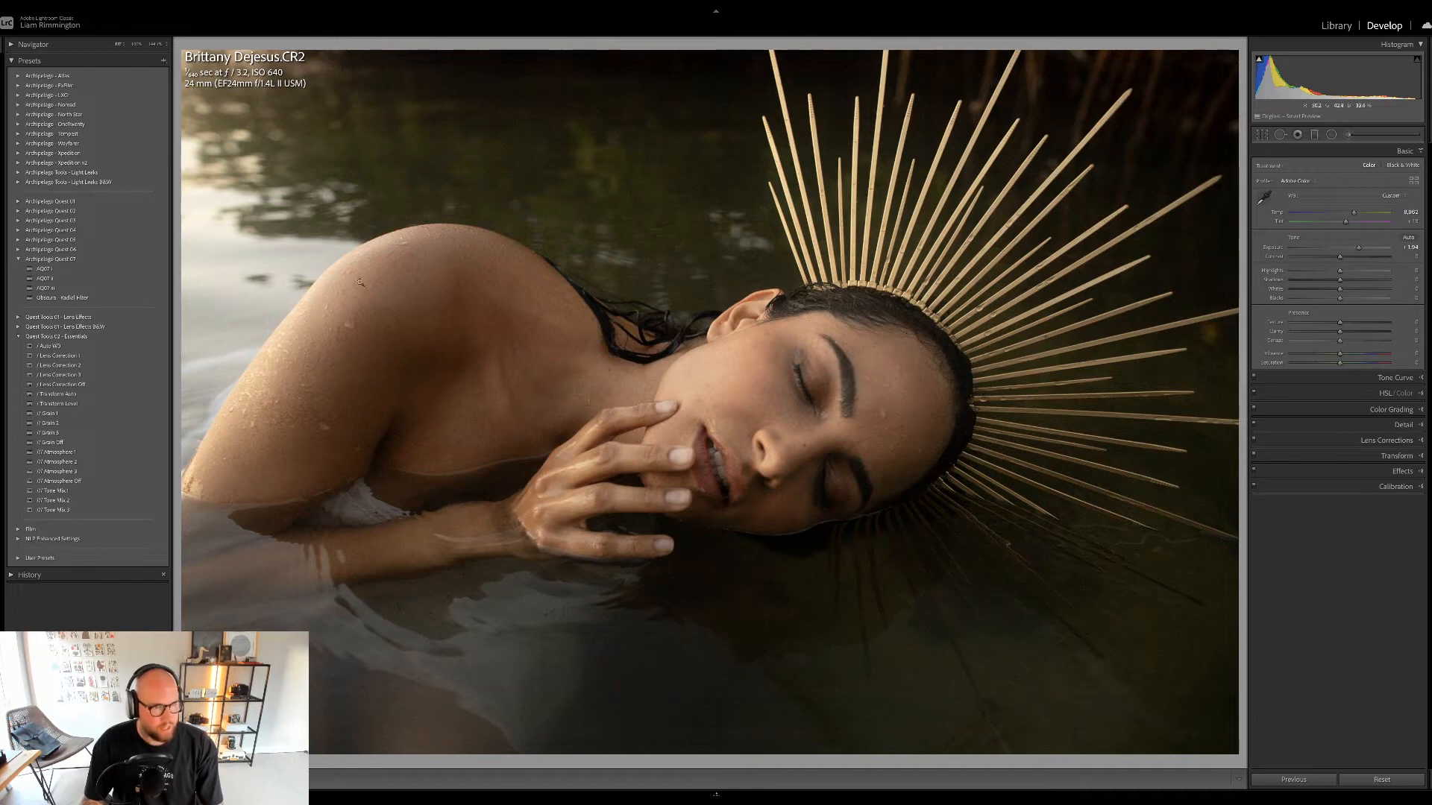
# - Apply the AQ07 II preset to the water portrait and raise the exposure to about +2.2
pyautogui.click(137, 273)
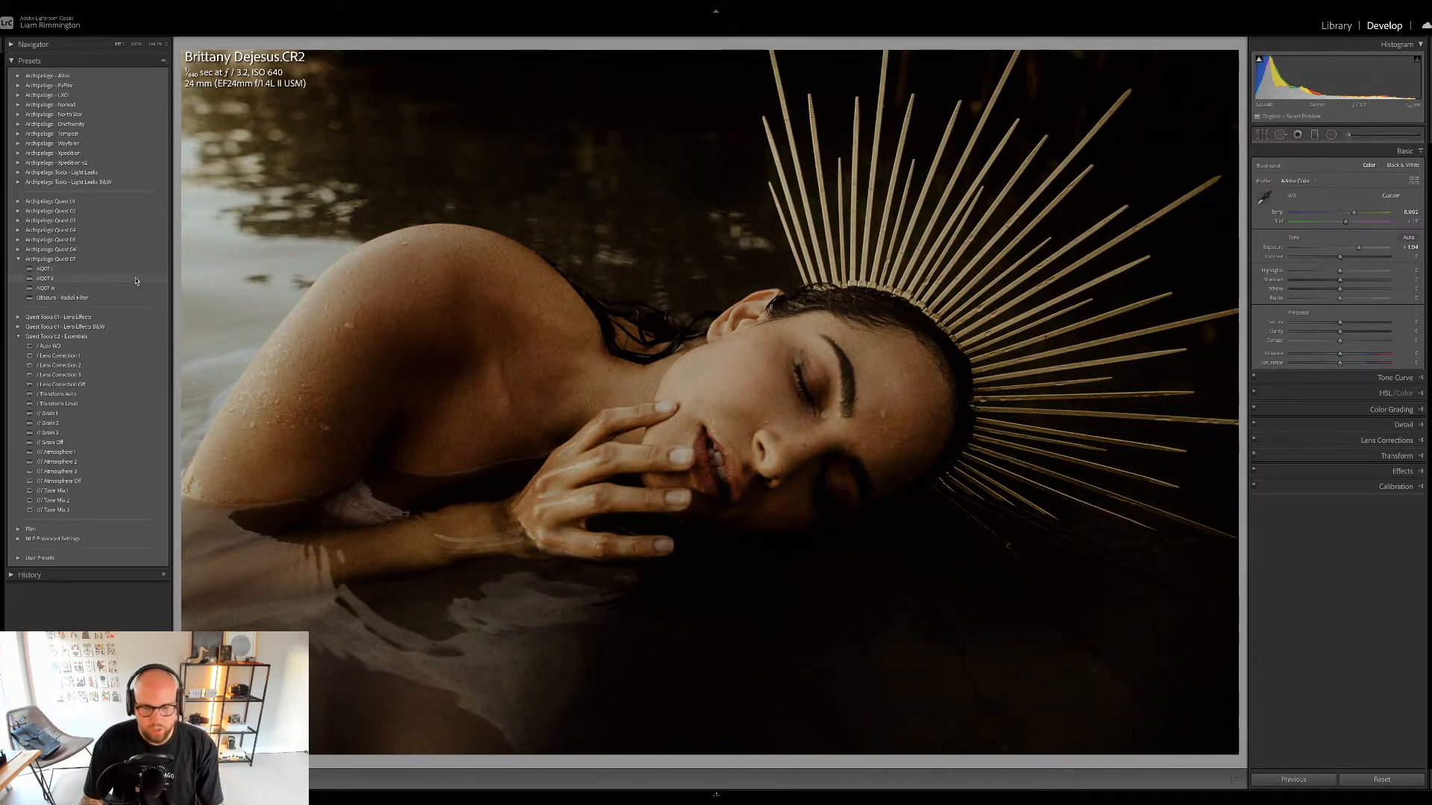
pyautogui.click(136, 279)
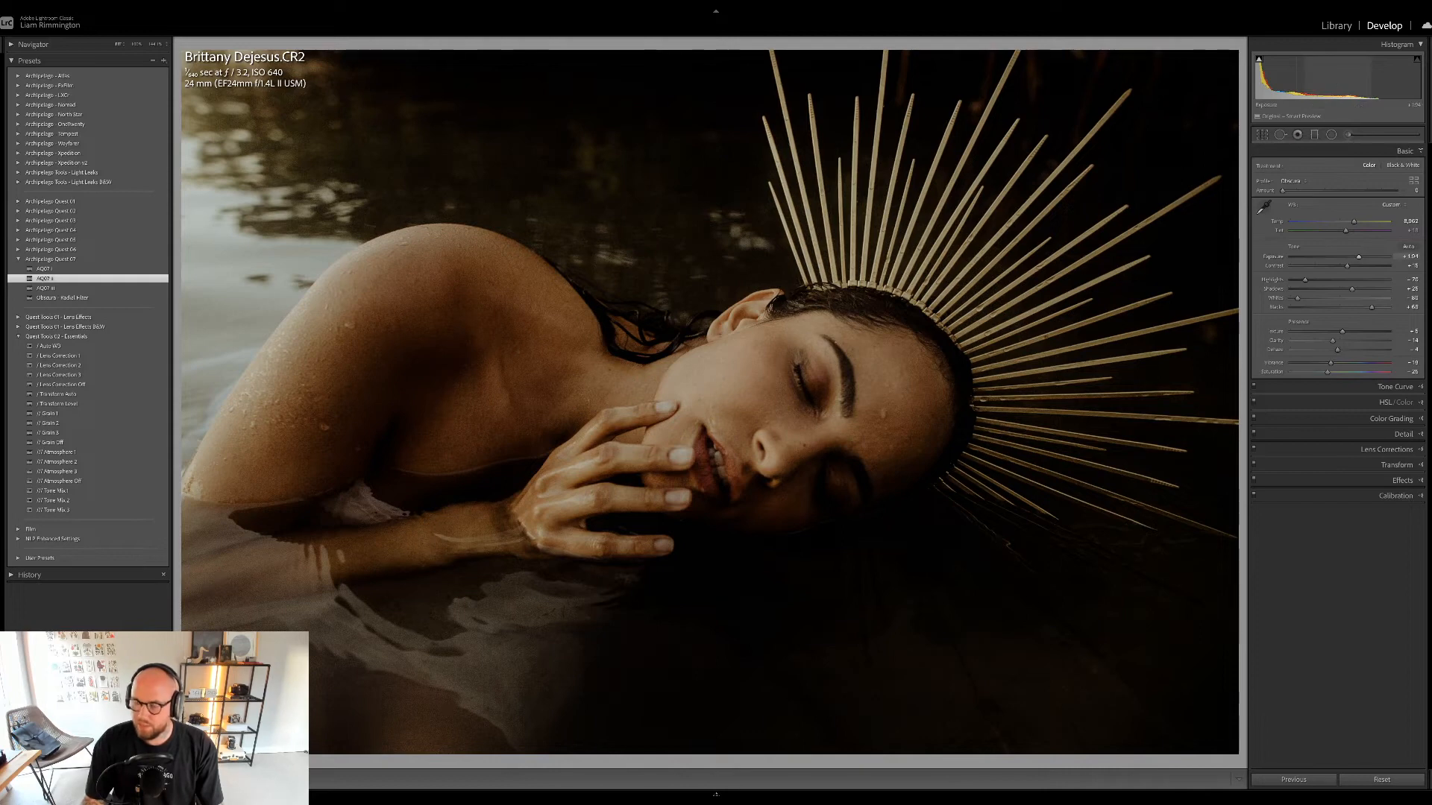
pyautogui.moveTo(1359, 256); pyautogui.dragTo(1360, 256)
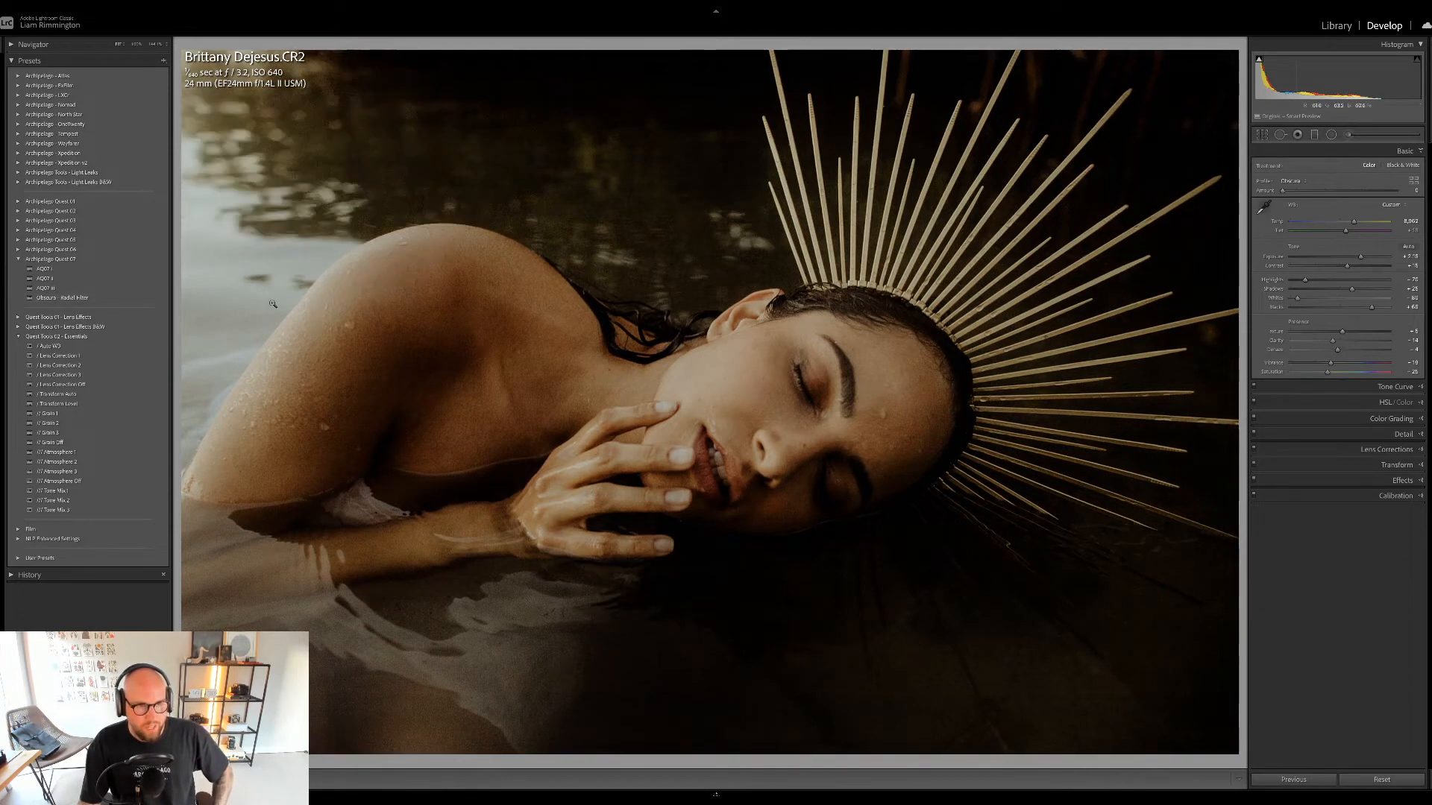
# - Apply the Obscura radial filter preset to the water portrait and move its filter onto the bright water above the shoulder
pyautogui.click(132, 301)
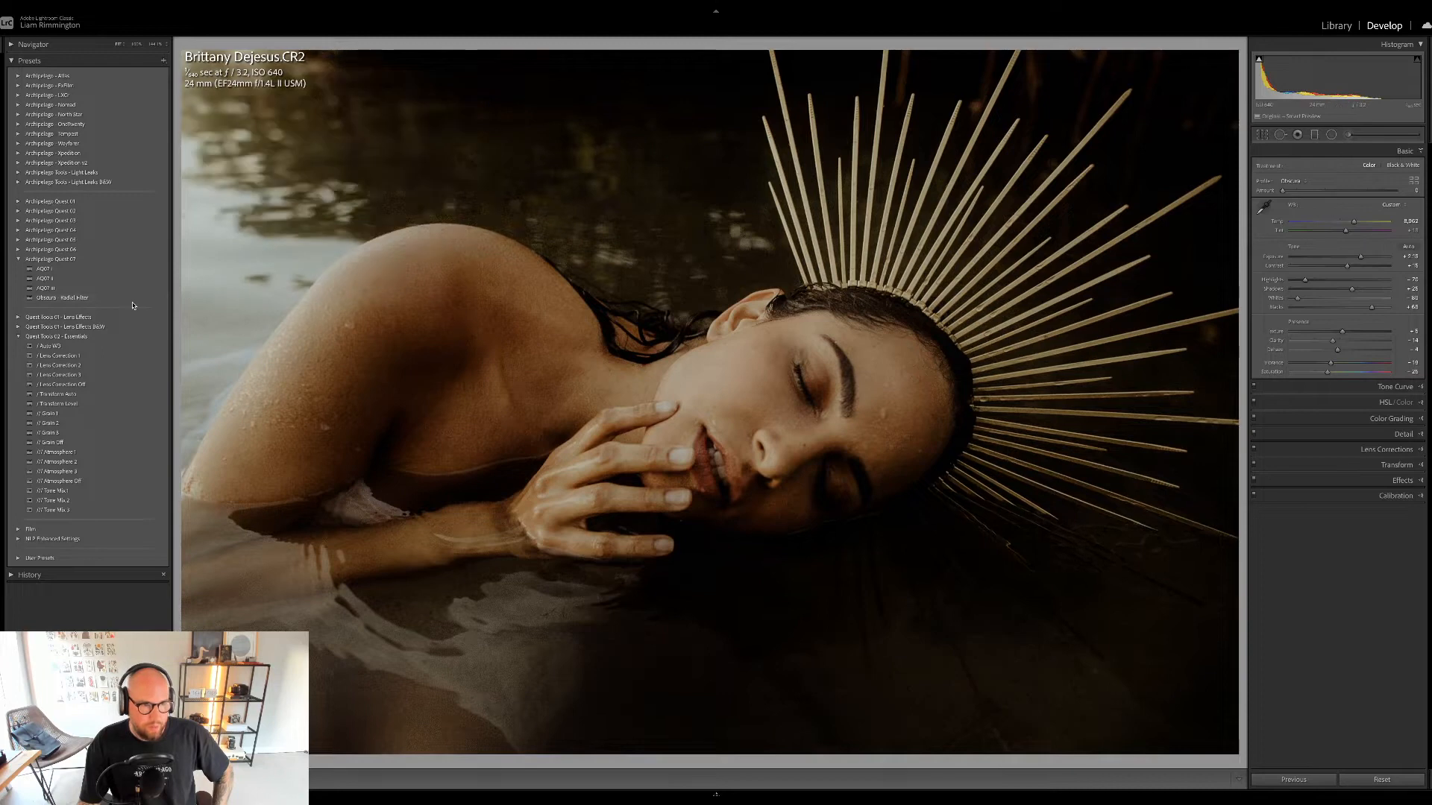
pyautogui.click(1332, 135)
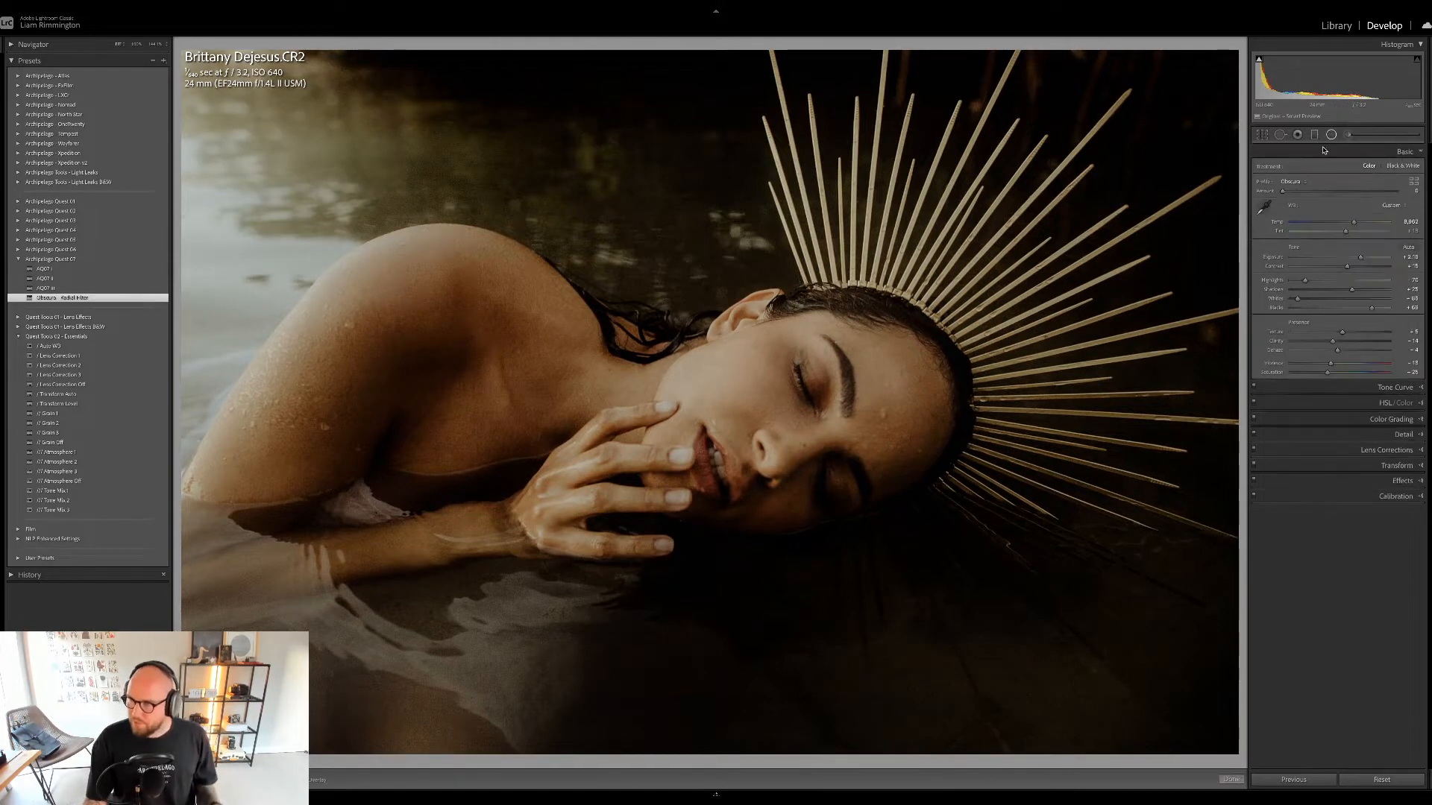
pyautogui.click(320, 149)
pyautogui.moveTo(321, 149); pyautogui.dragTo(270, 158)
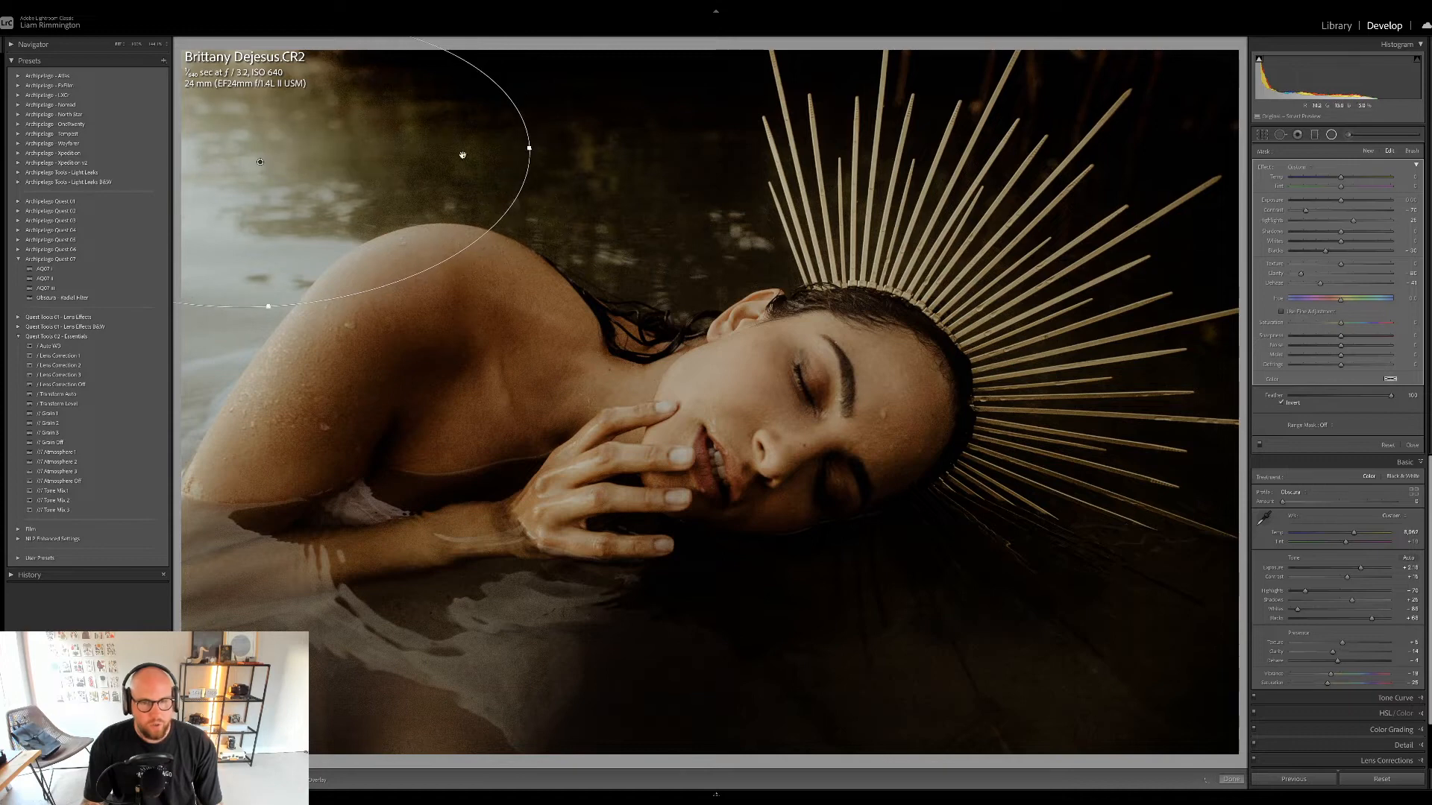
# - Narrow, lengthen and tilt the radial filter's ellipse, and shift it to the photo's upper-left edge over the bright water
pyautogui.moveTo(540, 152); pyautogui.dragTo(412, 172)
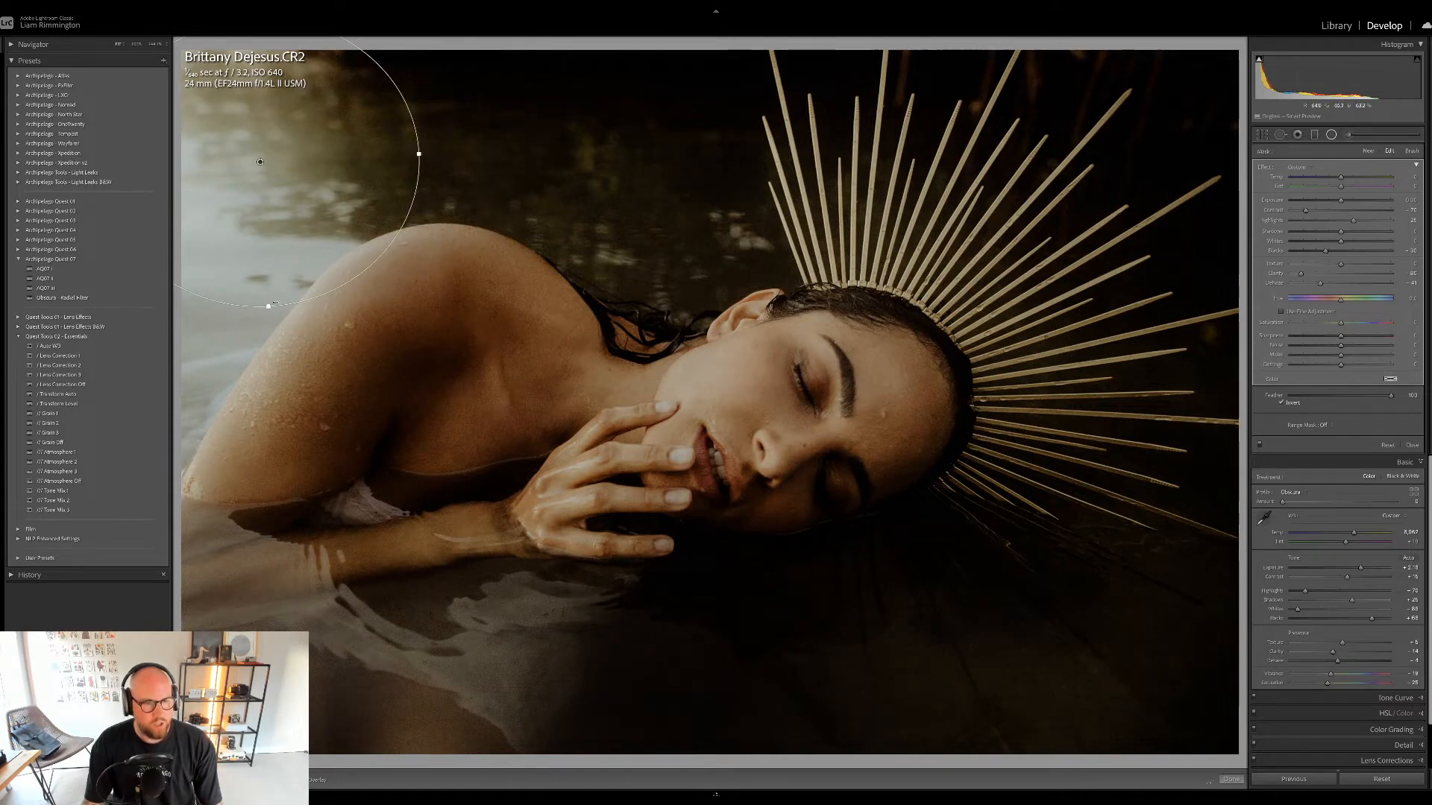
pyautogui.moveTo(267, 306); pyautogui.dragTo(271, 371)
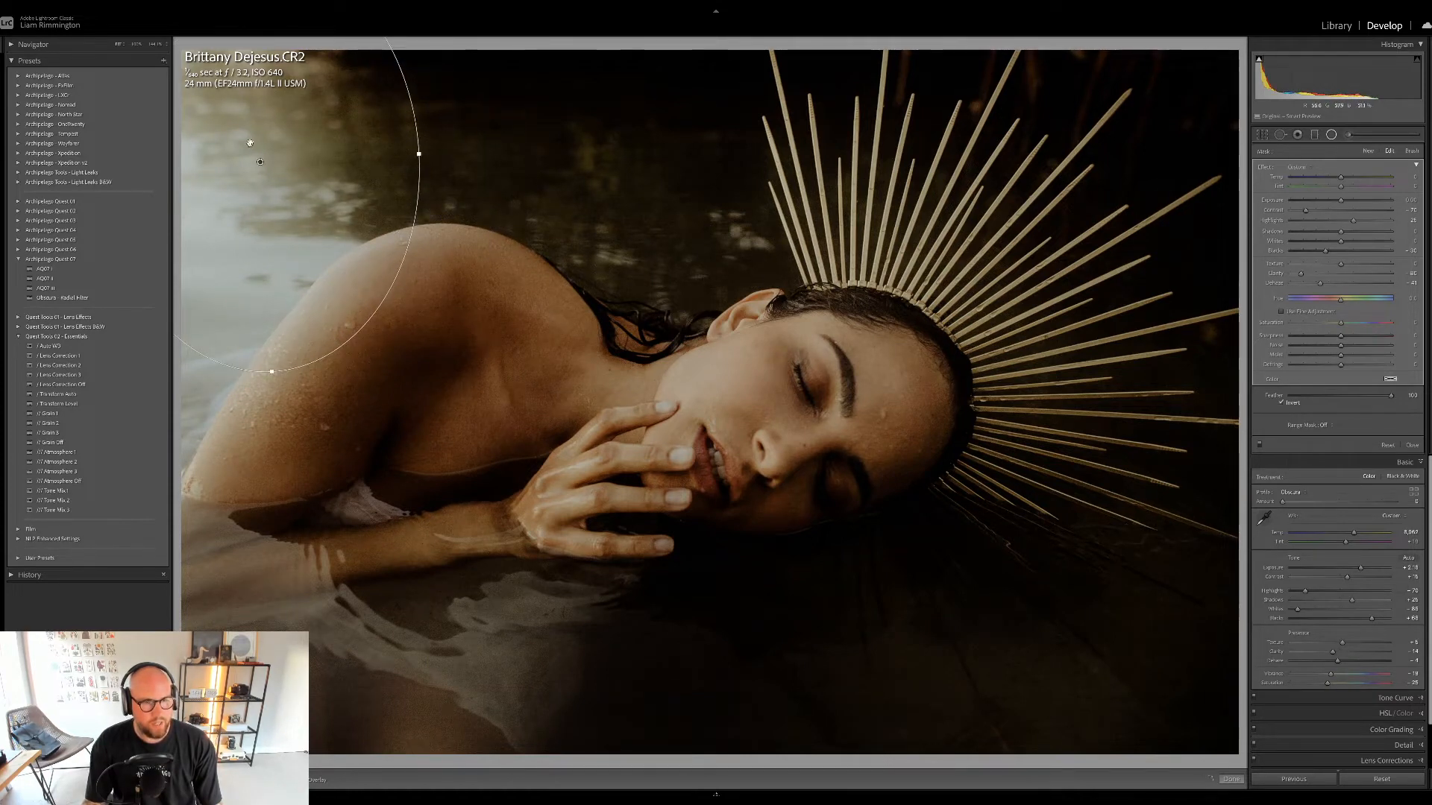
pyautogui.moveTo(261, 162); pyautogui.dragTo(198, 146)
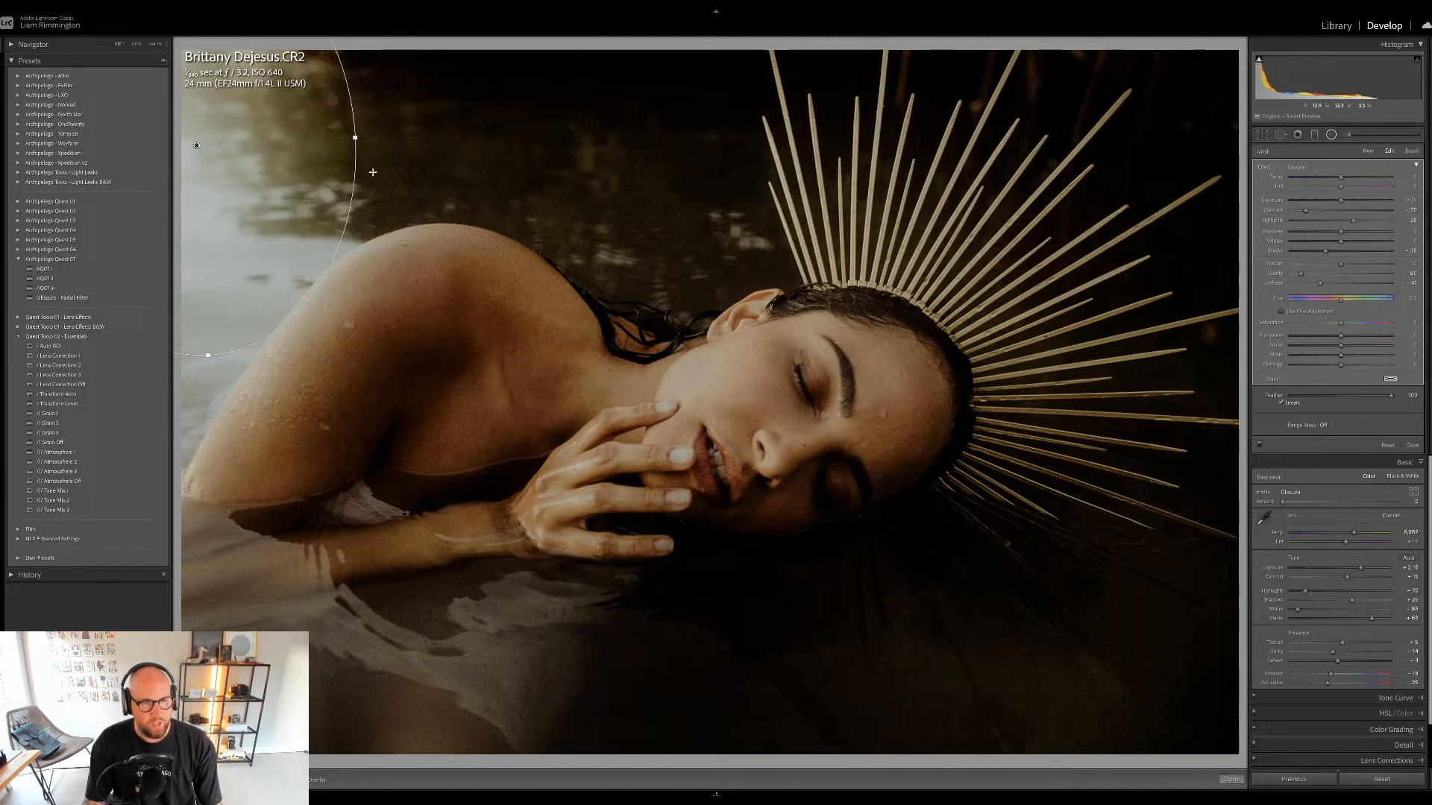
pyautogui.moveTo(365, 160); pyautogui.dragTo(367, 219)
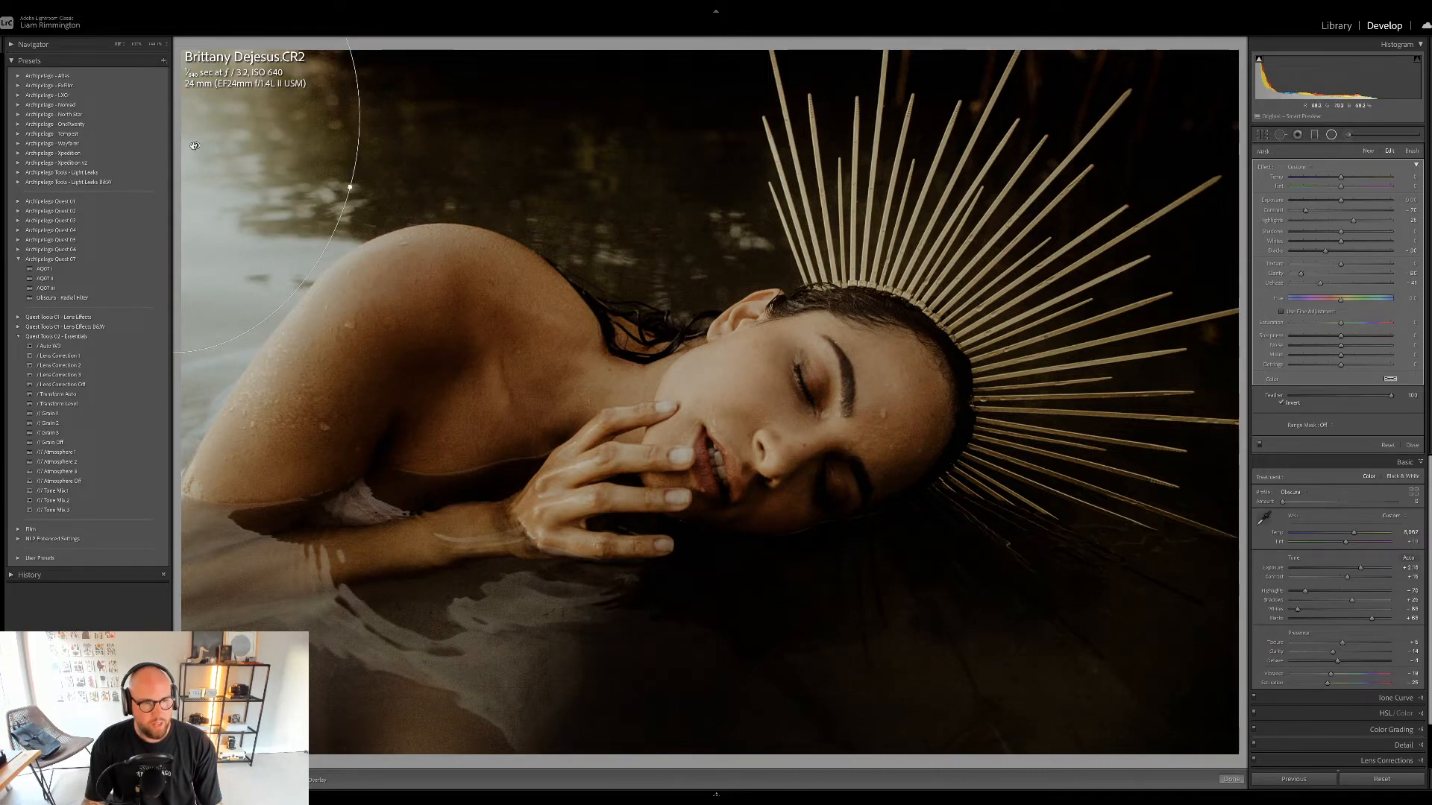
pyautogui.moveTo(198, 146)
pyautogui.mouseDown()
pyautogui.moveTo(178, 155)
pyautogui.moveTo(203, 145)
pyautogui.mouseUp()
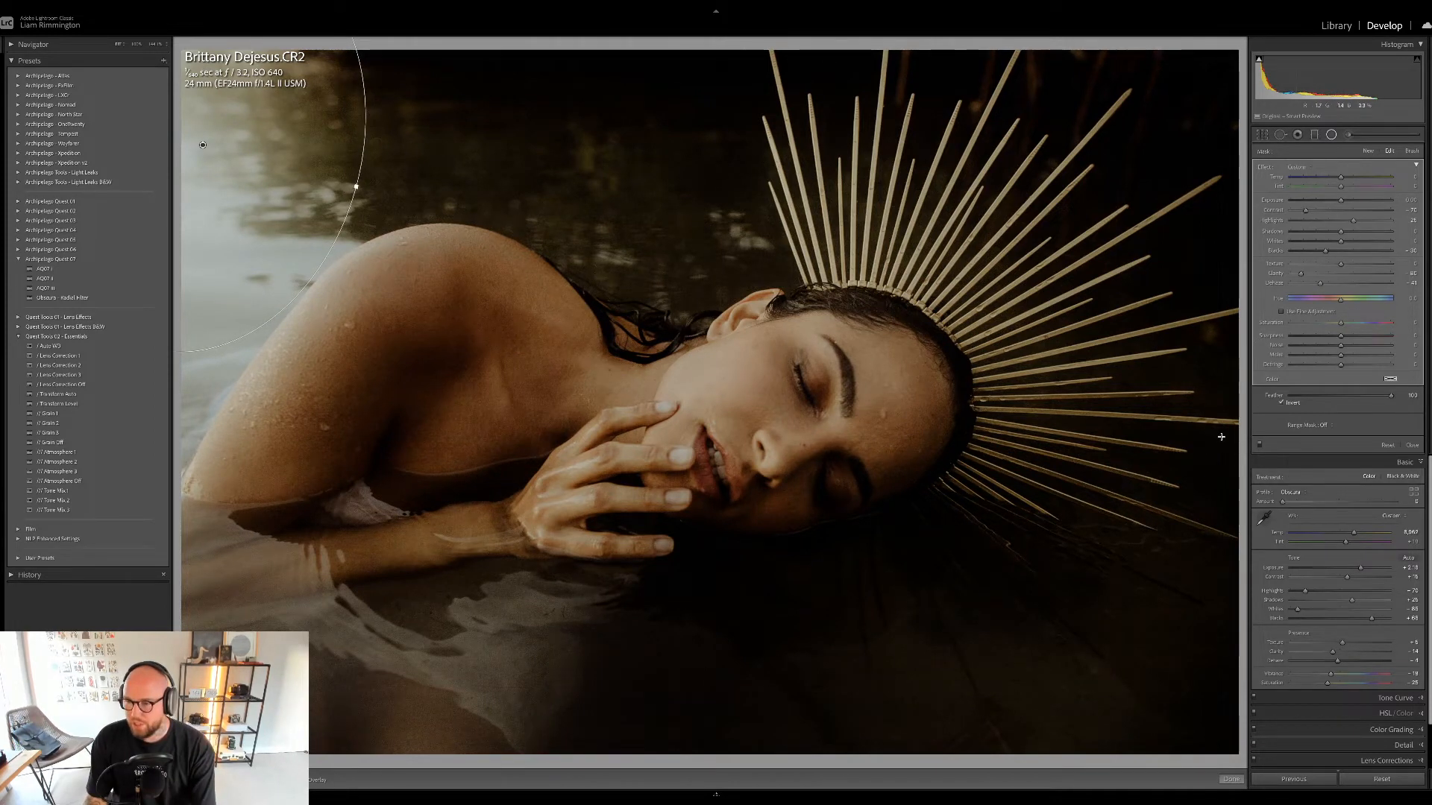
# - Toggle the radial filter off and on several times to compare the haze, then leave filter editing
pyautogui.click(1258, 446)
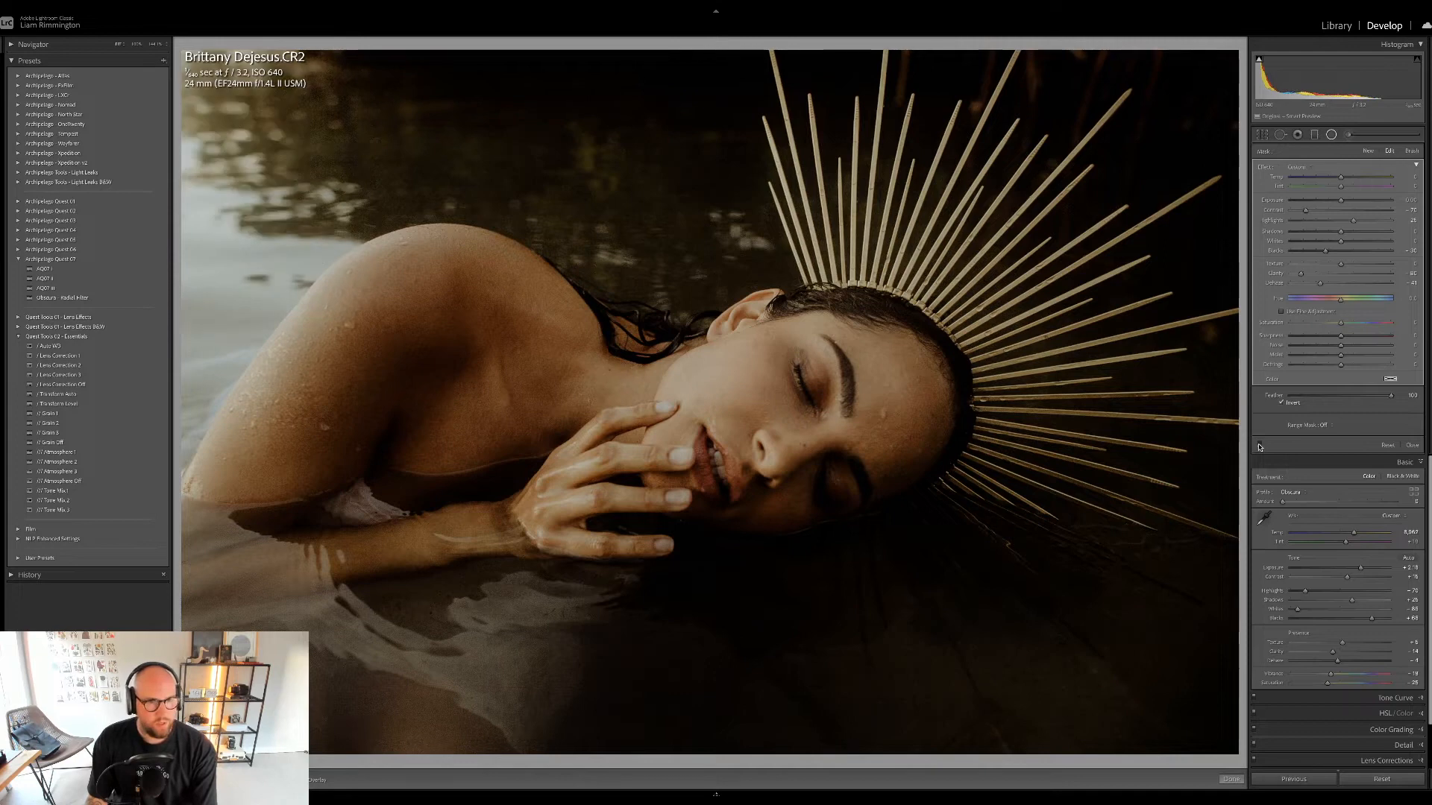
pyautogui.click(1259, 446)
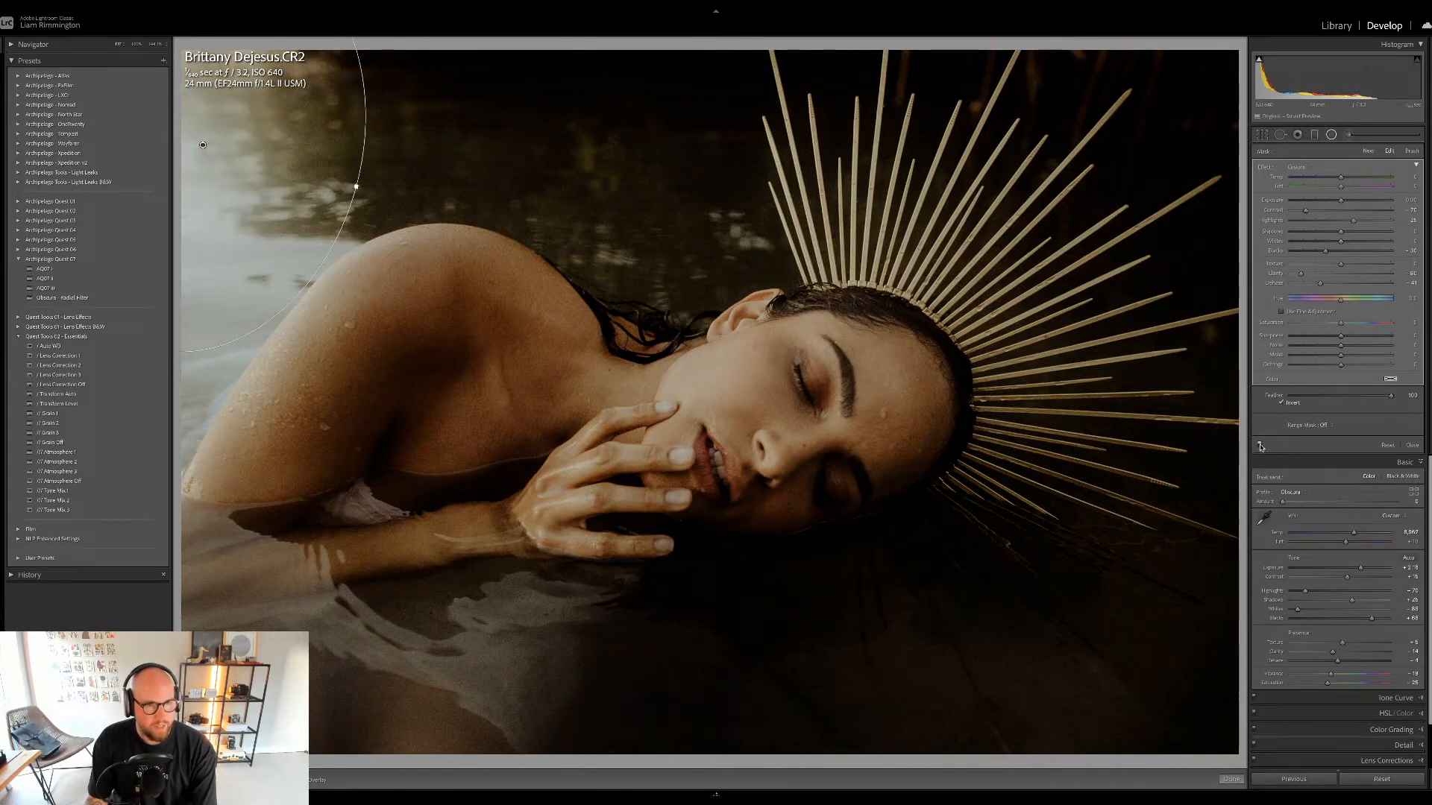
pyautogui.click(1259, 446)
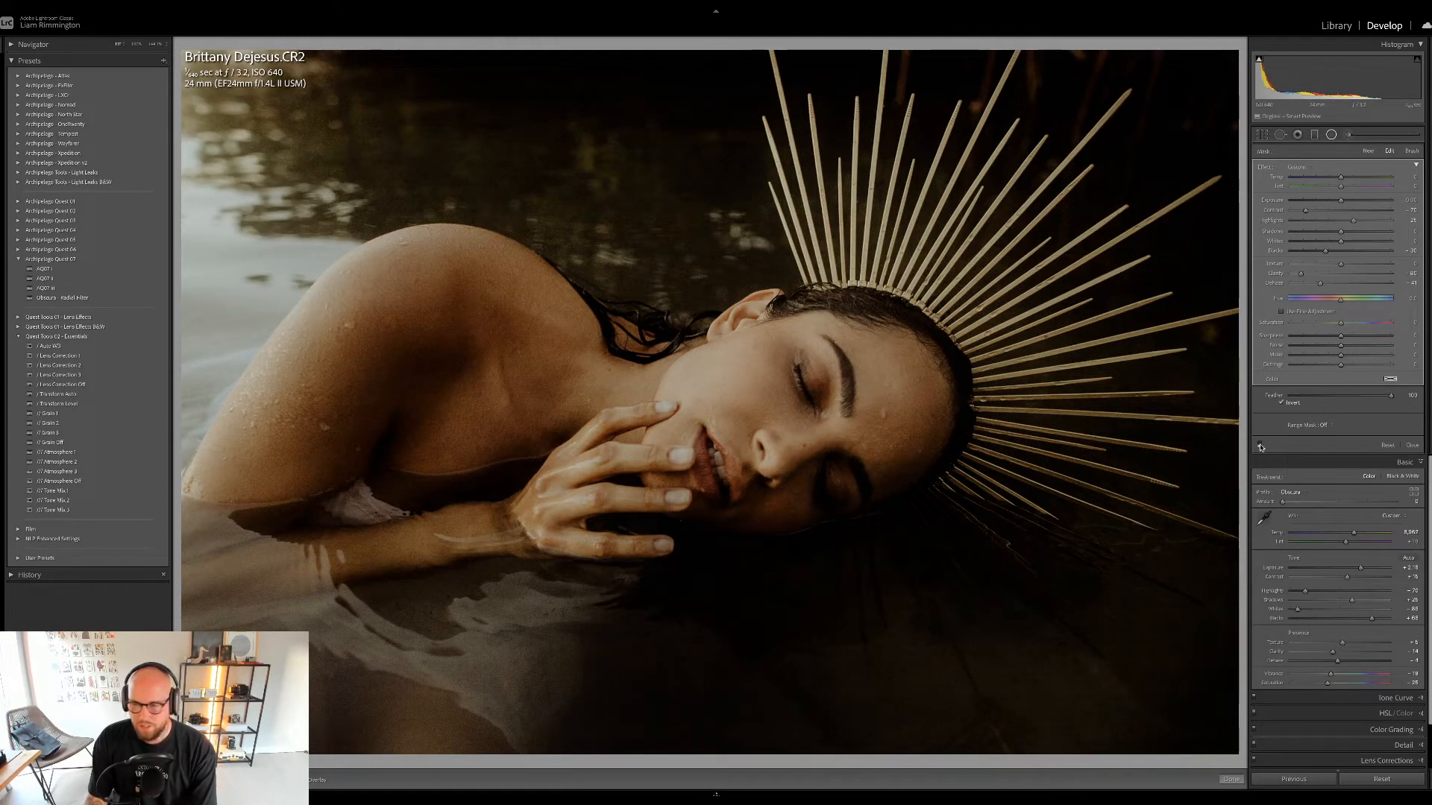
pyautogui.click(1259, 446)
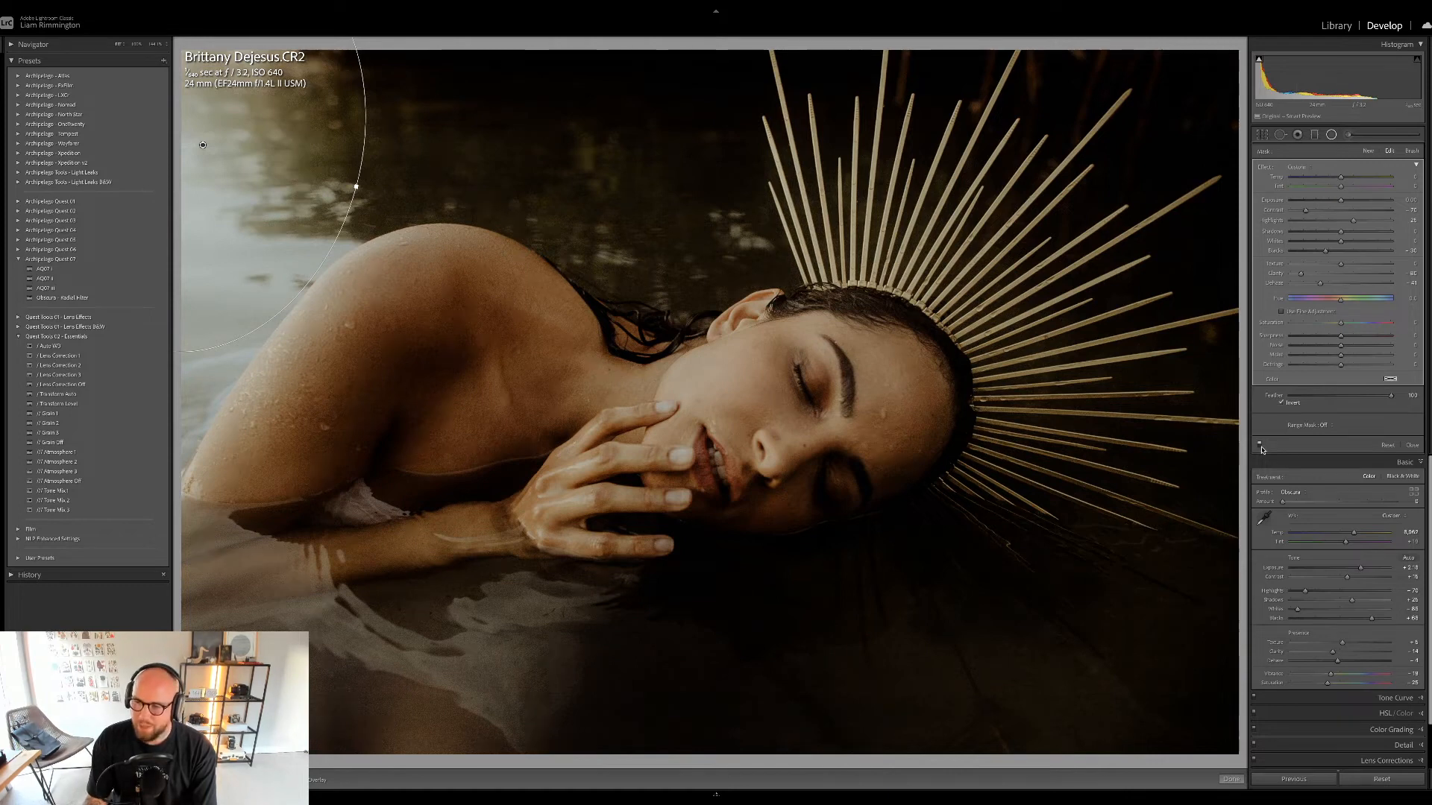
pyautogui.click(1259, 446)
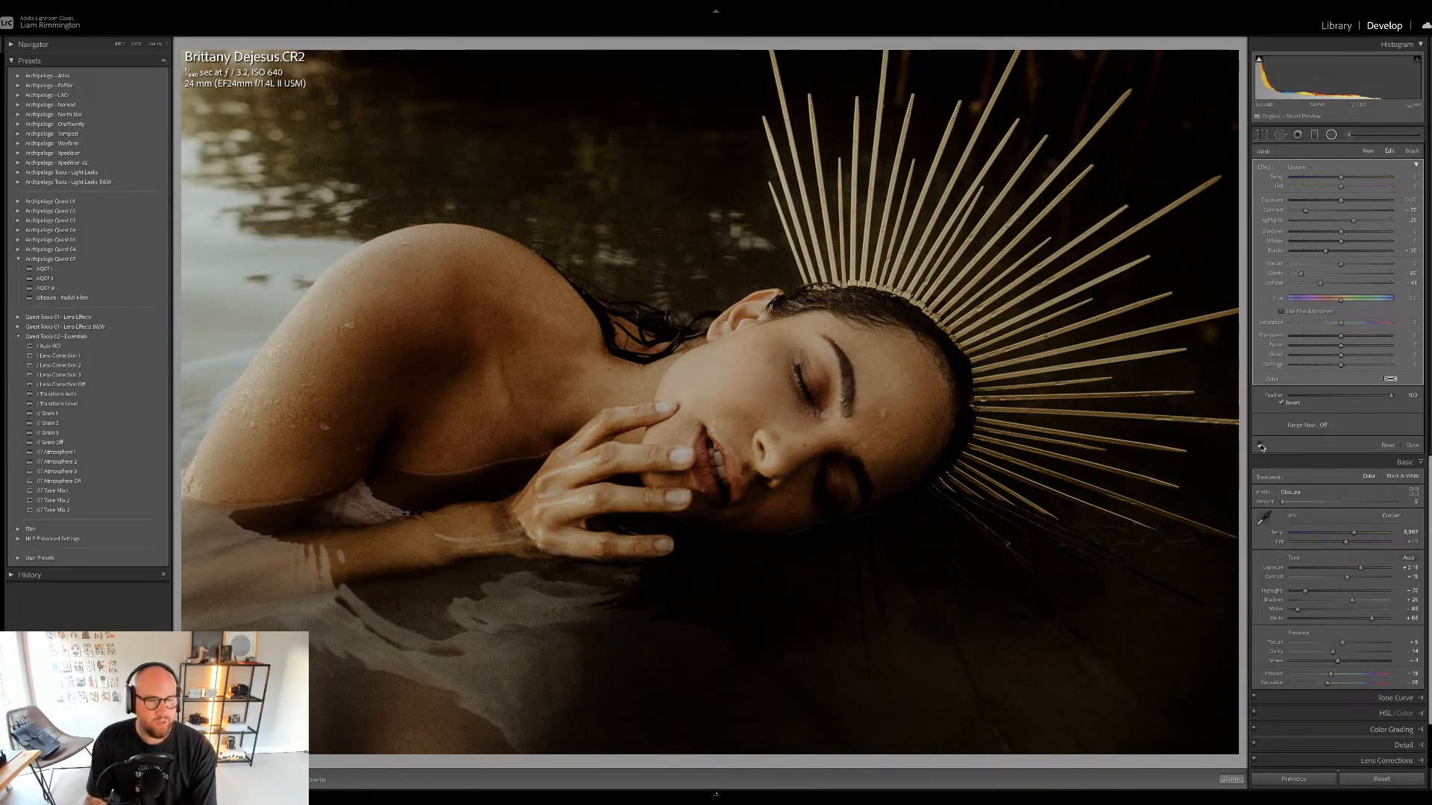
pyautogui.click(1259, 446)
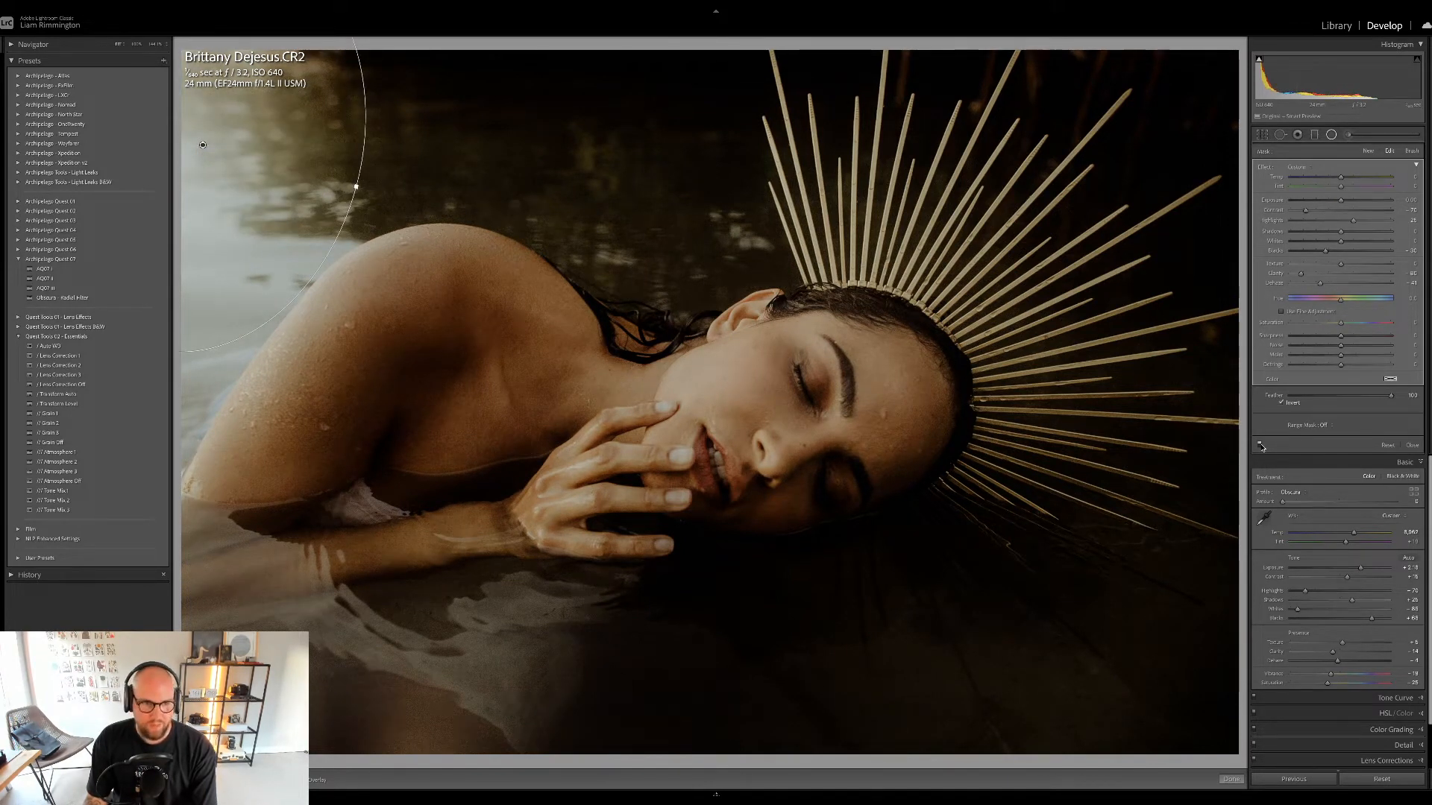
pyautogui.press('d')
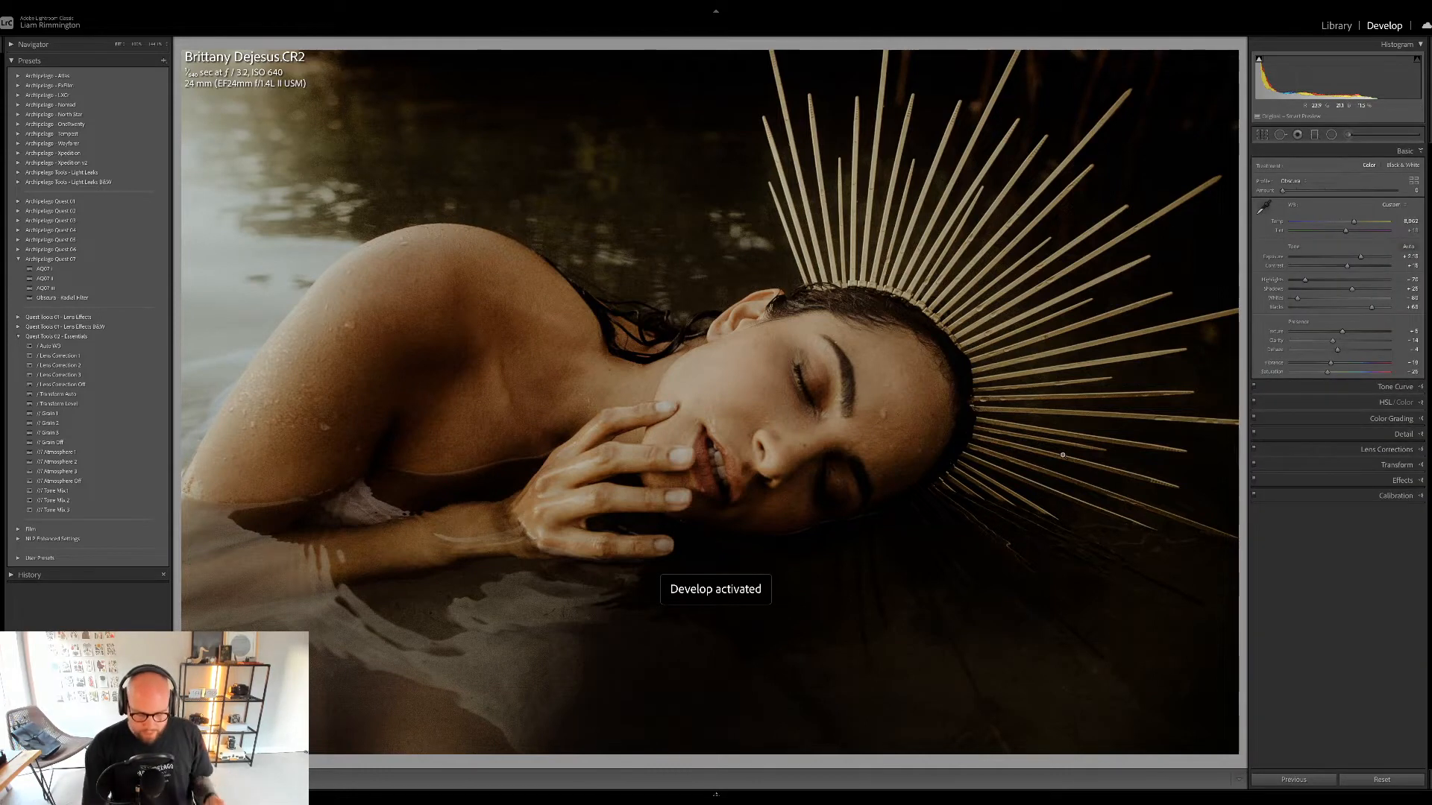
# - Compare the water portrait before and after at full size and side by side, then return to the photo grid
pyautogui.press('\\')
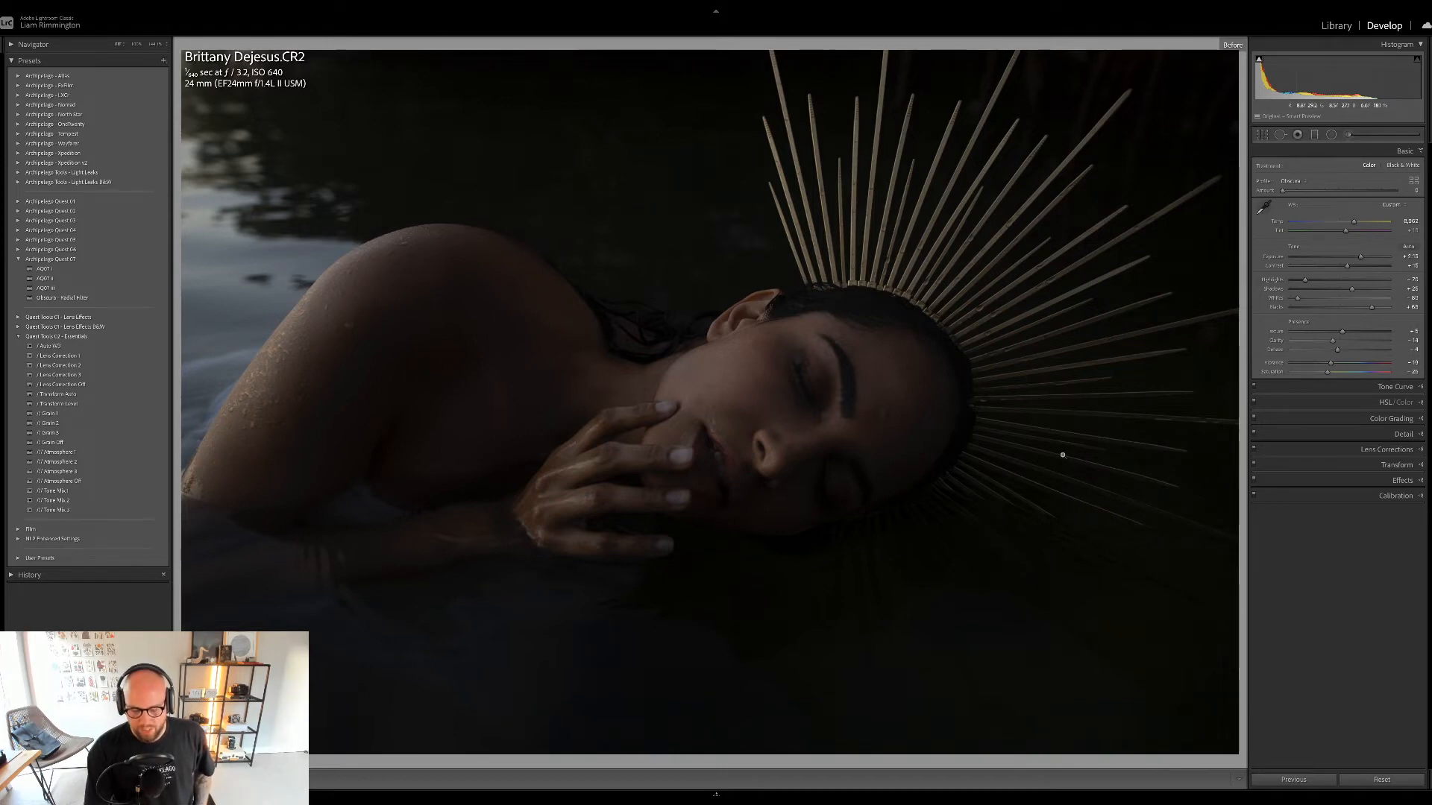
pyautogui.press('\\')
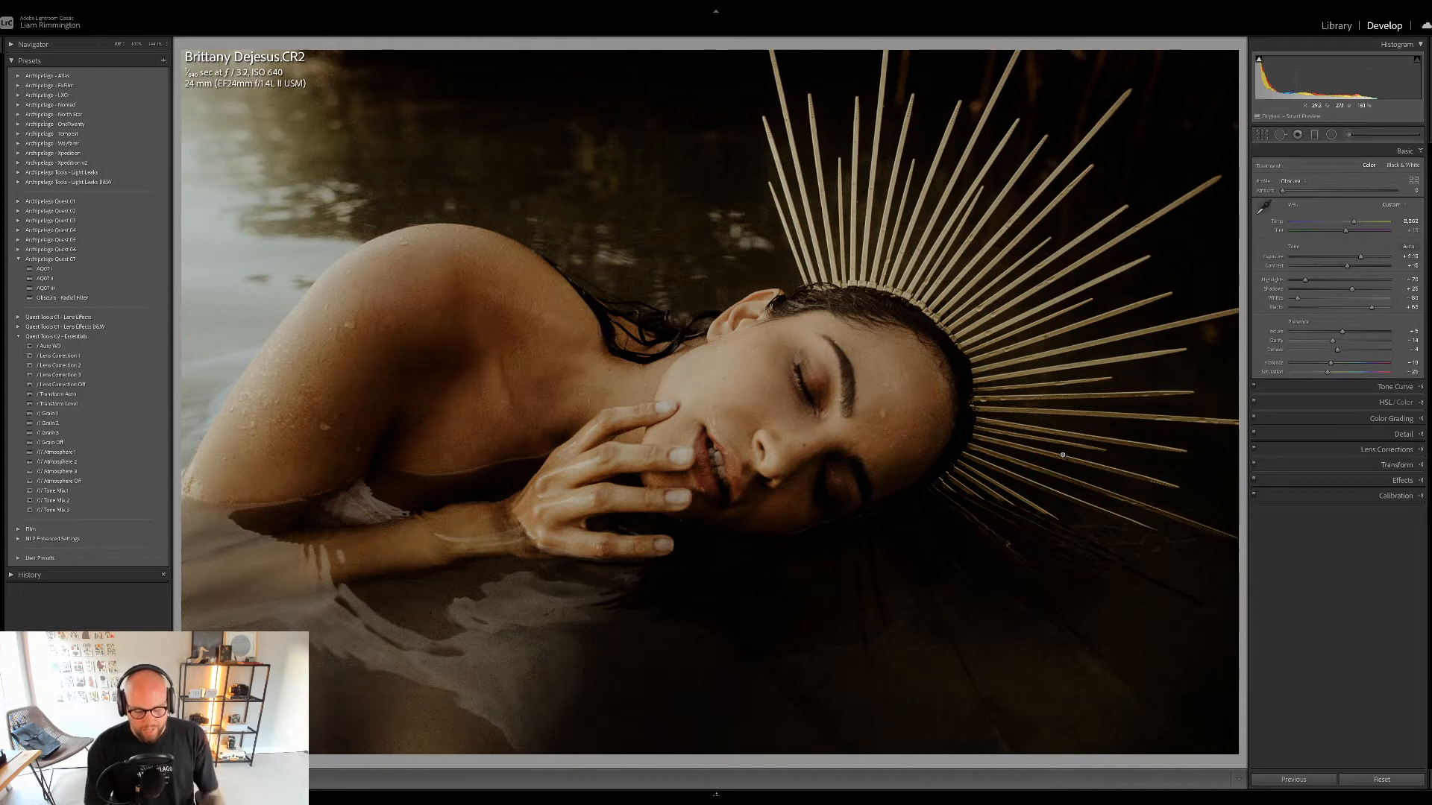
pyautogui.press('y')
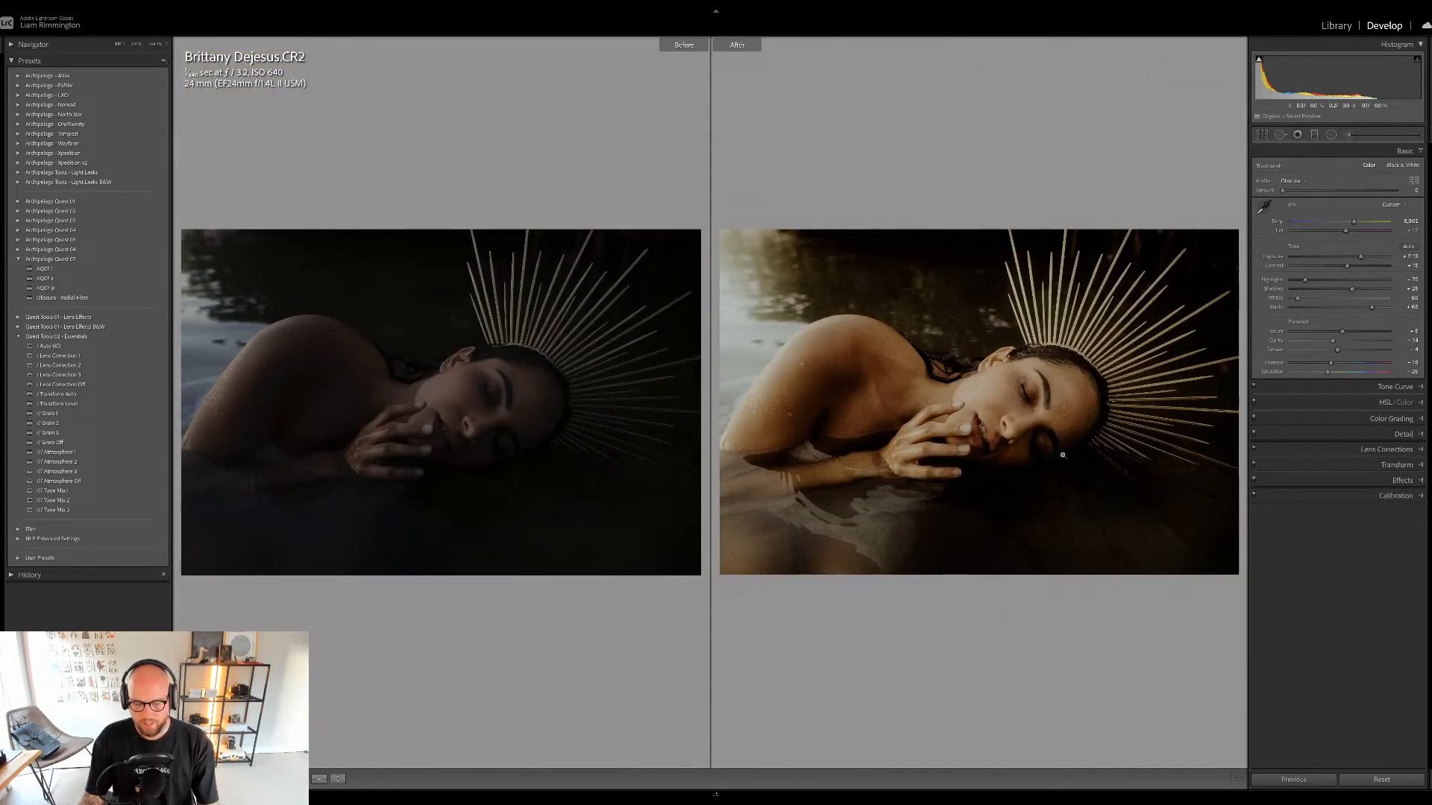
pyautogui.press('y')
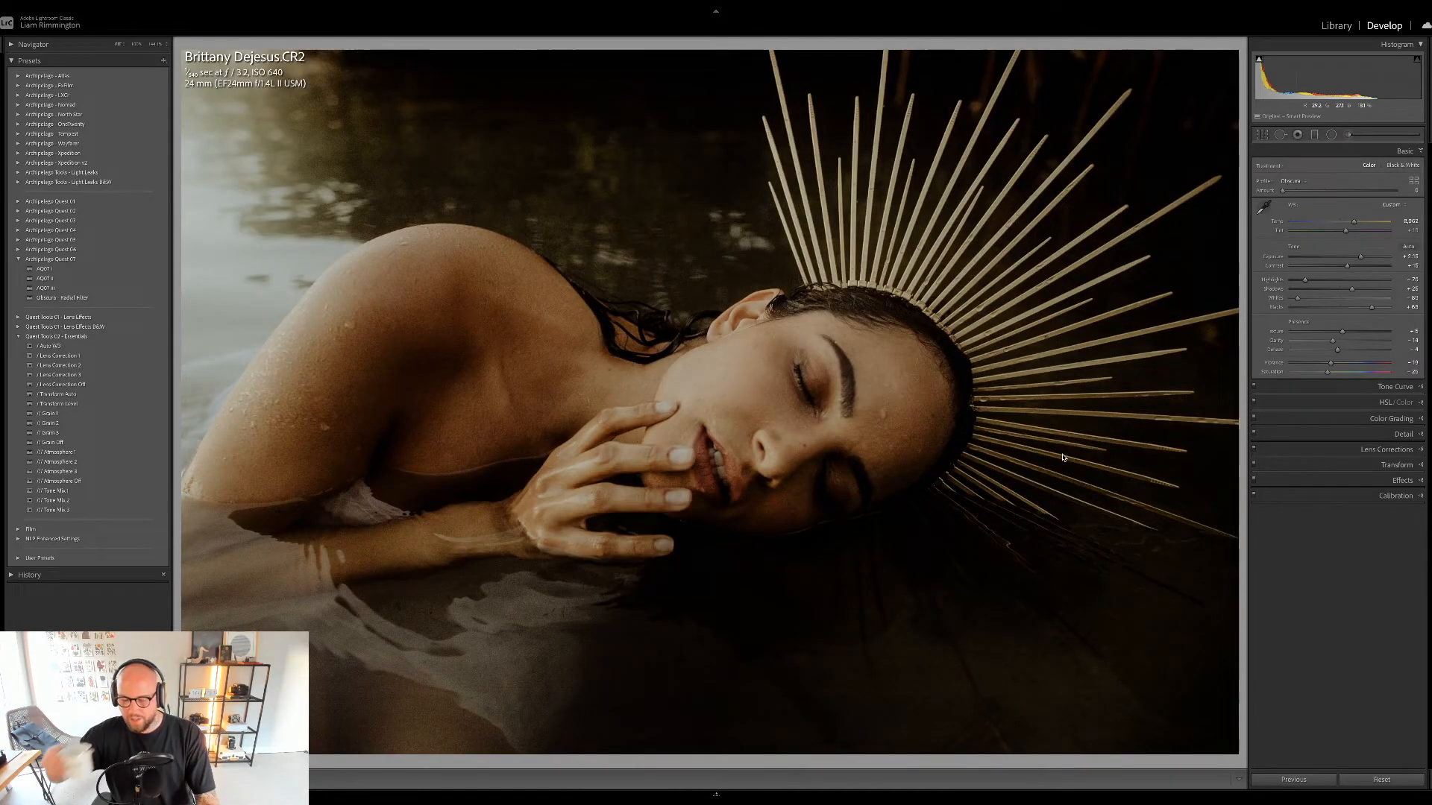
pyautogui.press('g')
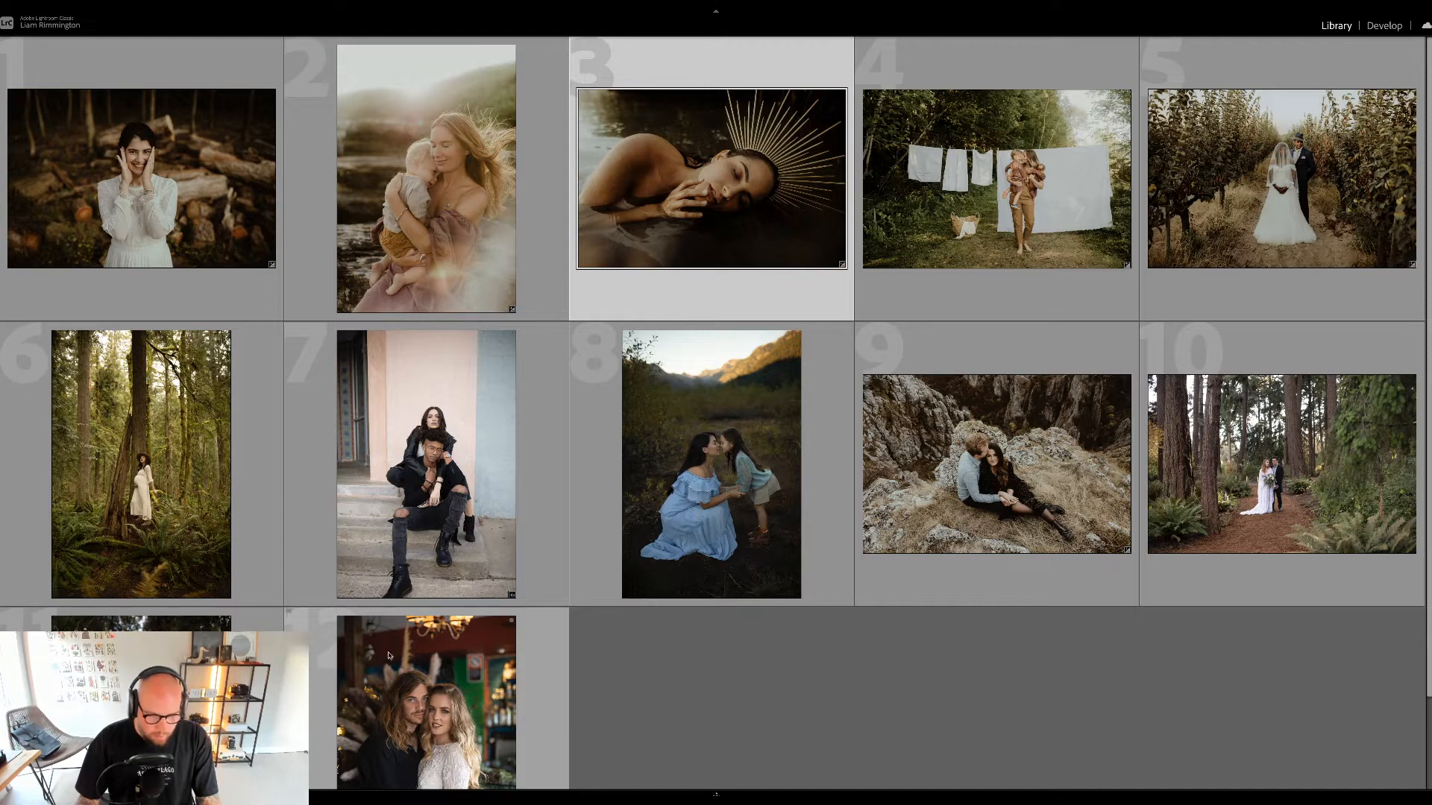
# - Reduce the grid thumbnail size so that all twelve photos fit in view
pyautogui.scroll(-2, 489, 634)
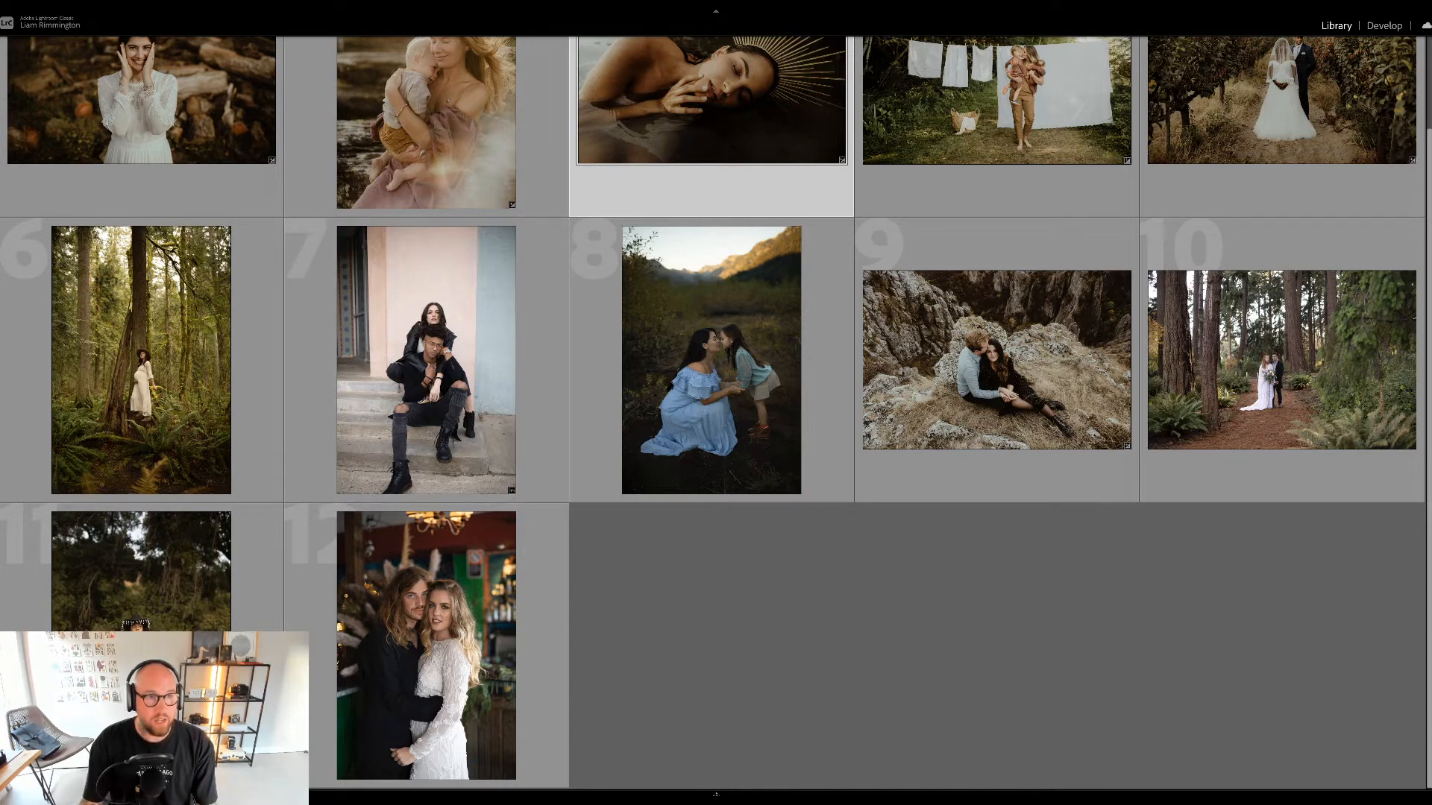
pyautogui.click(224, 3)
pyautogui.click(841, 668)
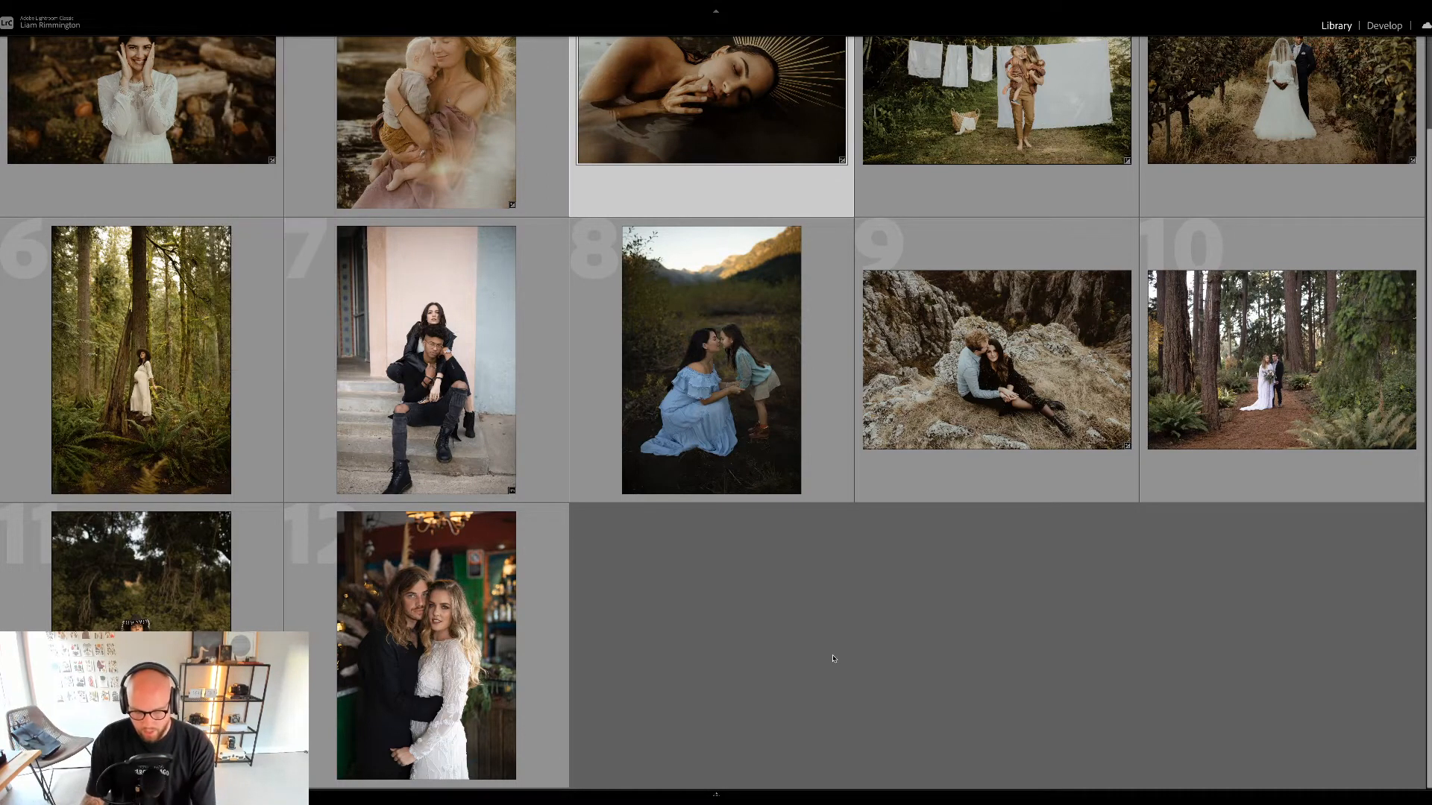
pyautogui.press('-')
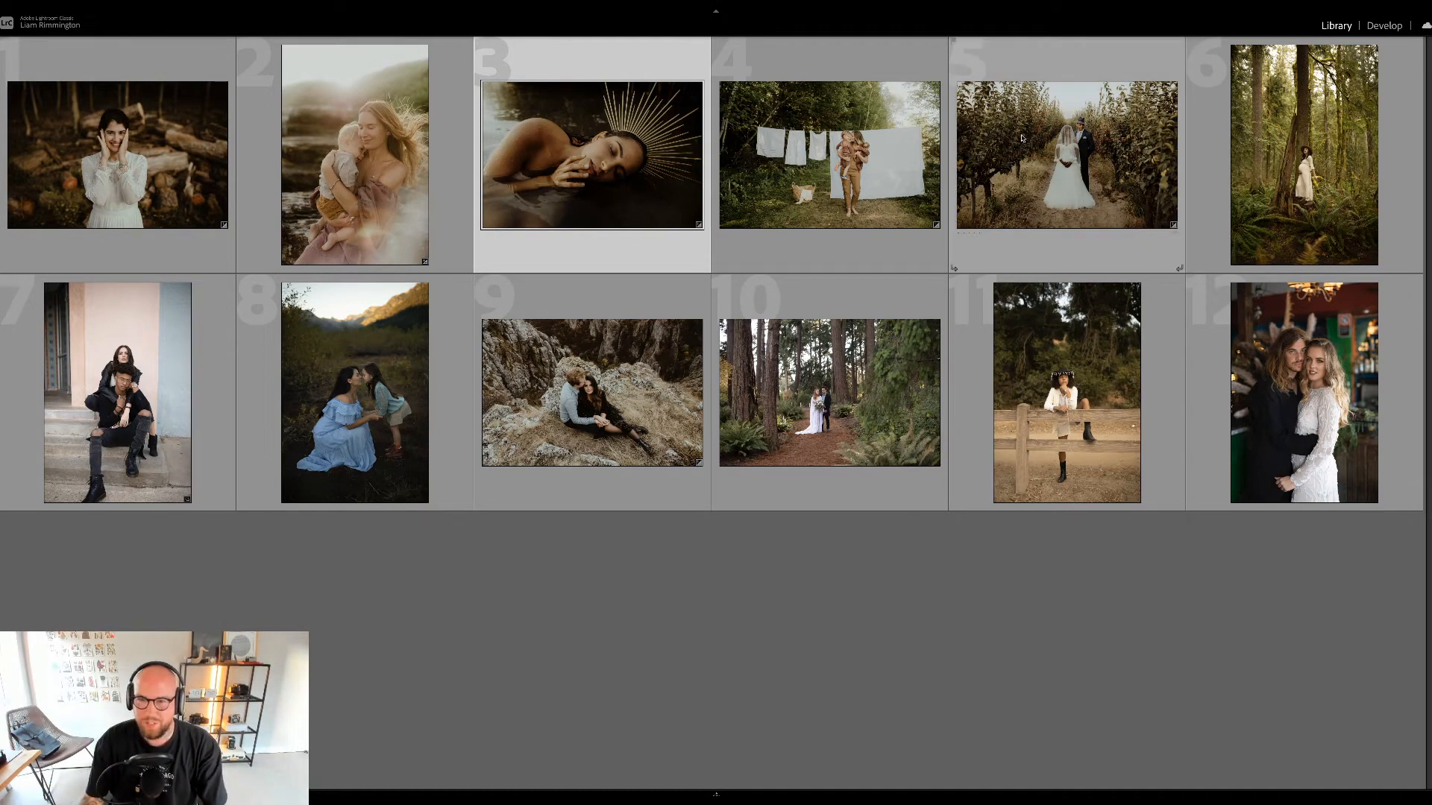
# - Open the photo of the wedding couple on the forest path for editing, warm its temperature and raise the exposure slightly
pyautogui.click(822, 406)
pyautogui.press('d')
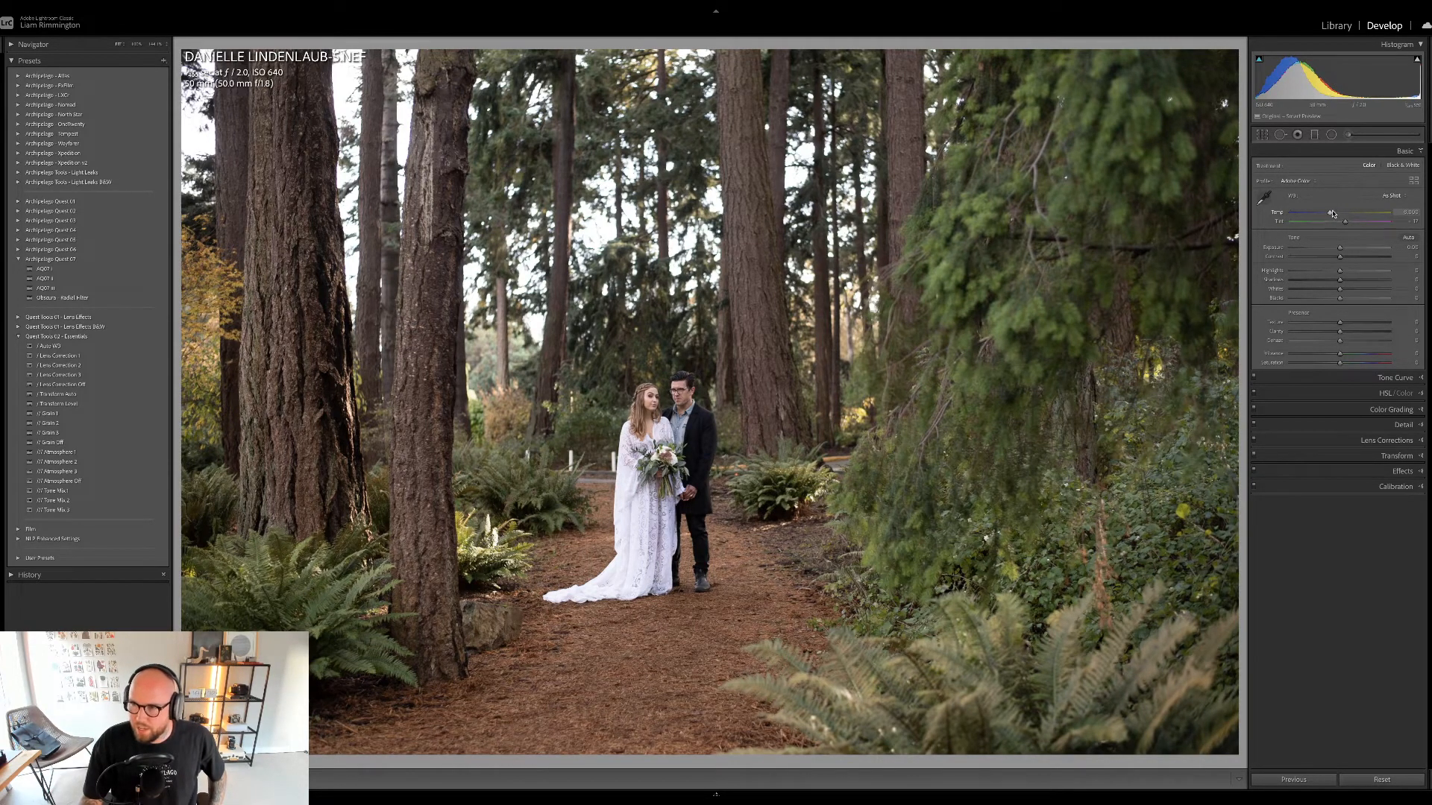
pyautogui.moveTo(1329, 214); pyautogui.dragTo(1346, 215)
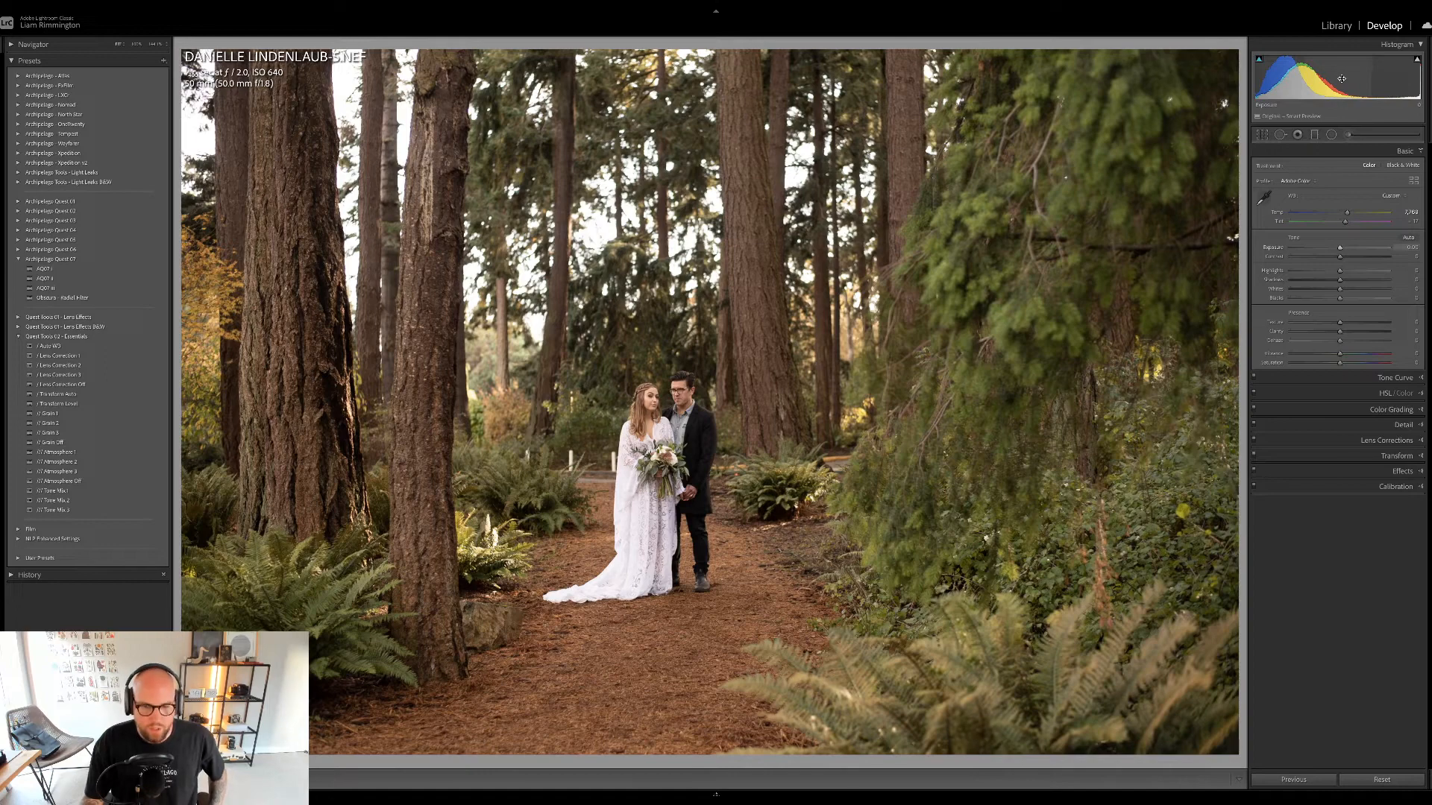
pyautogui.moveTo(1341, 78); pyautogui.dragTo(1349, 78)
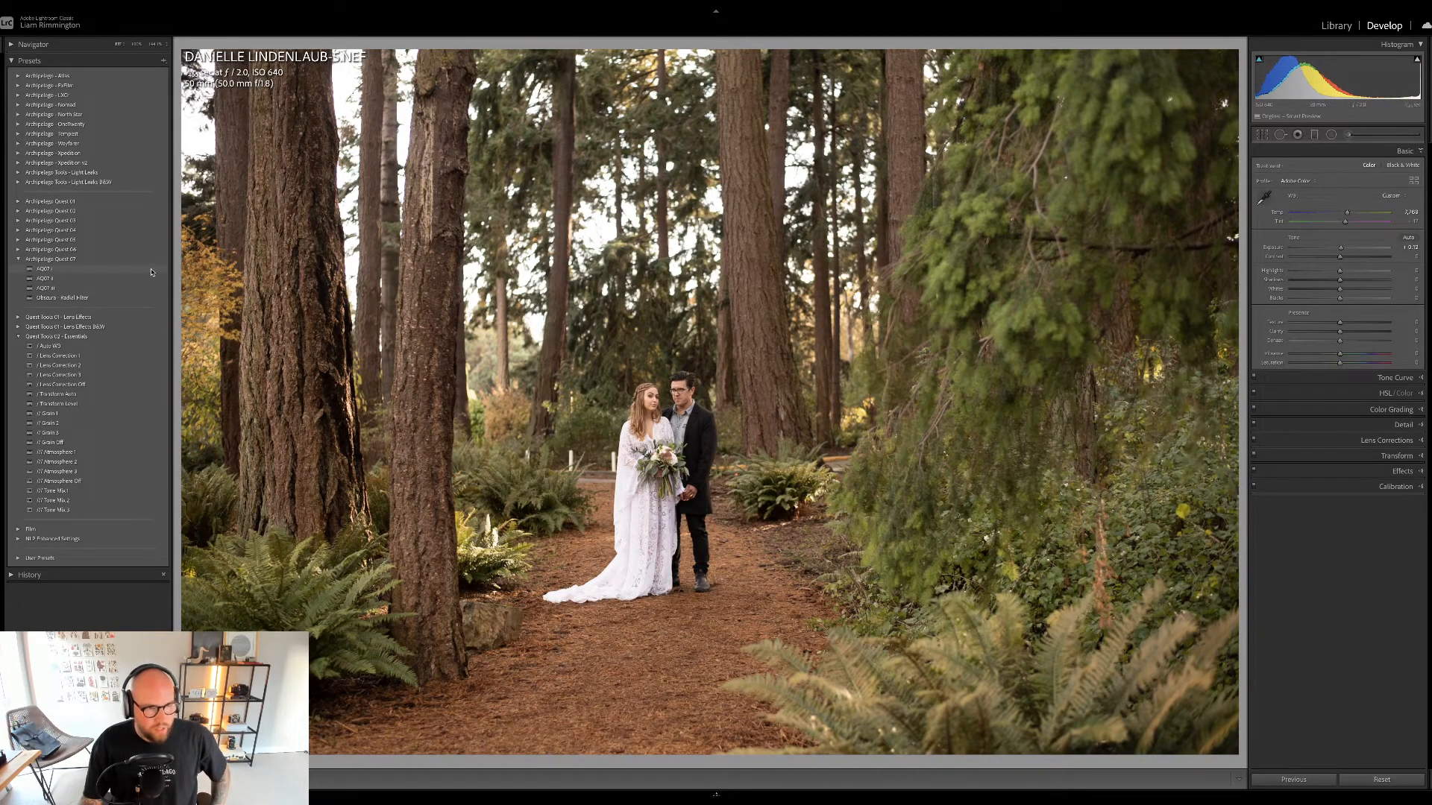
# - Preview the Archipelago Quest 07 presets on the forest wedding photo and apply AQ07 III
pyautogui.moveTo(151, 273)
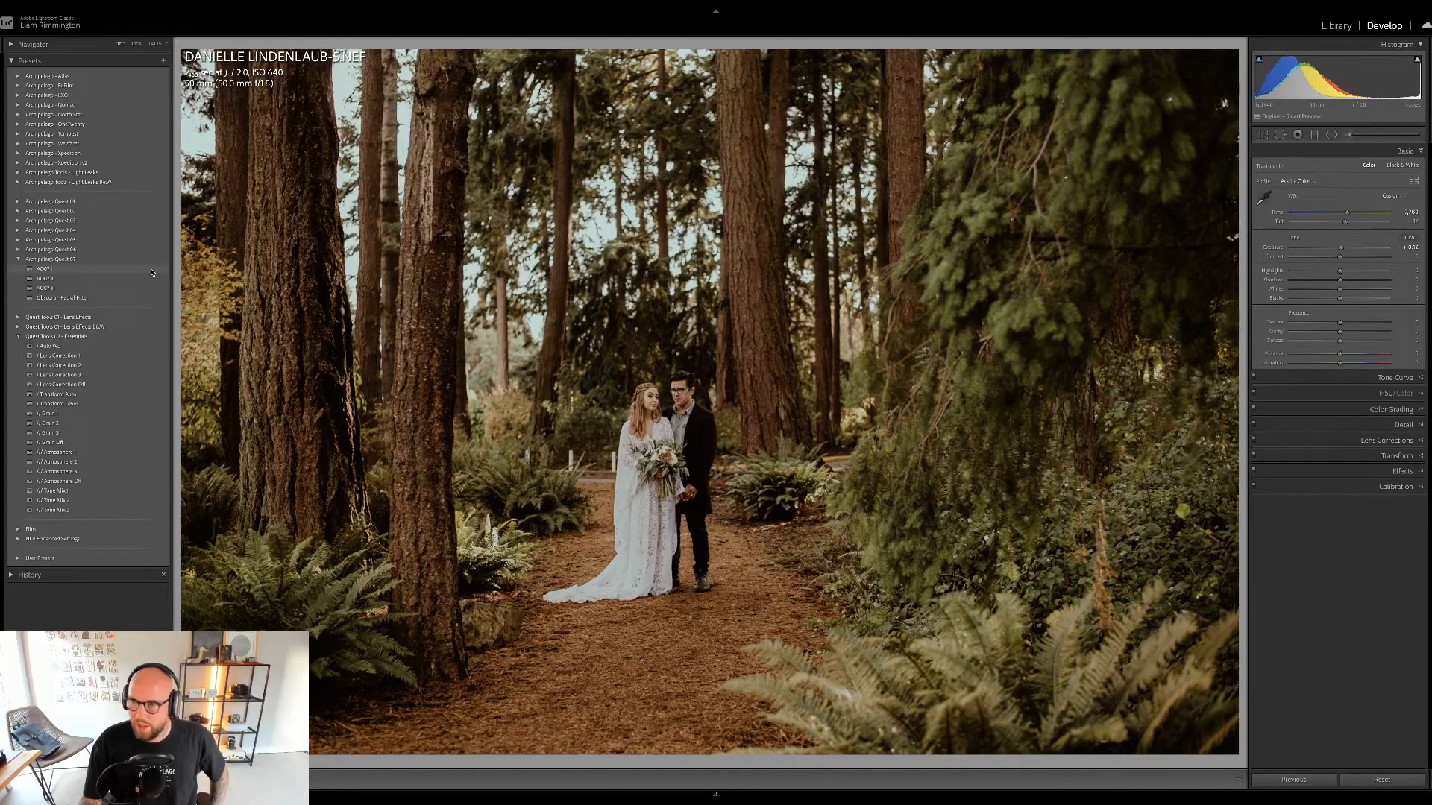
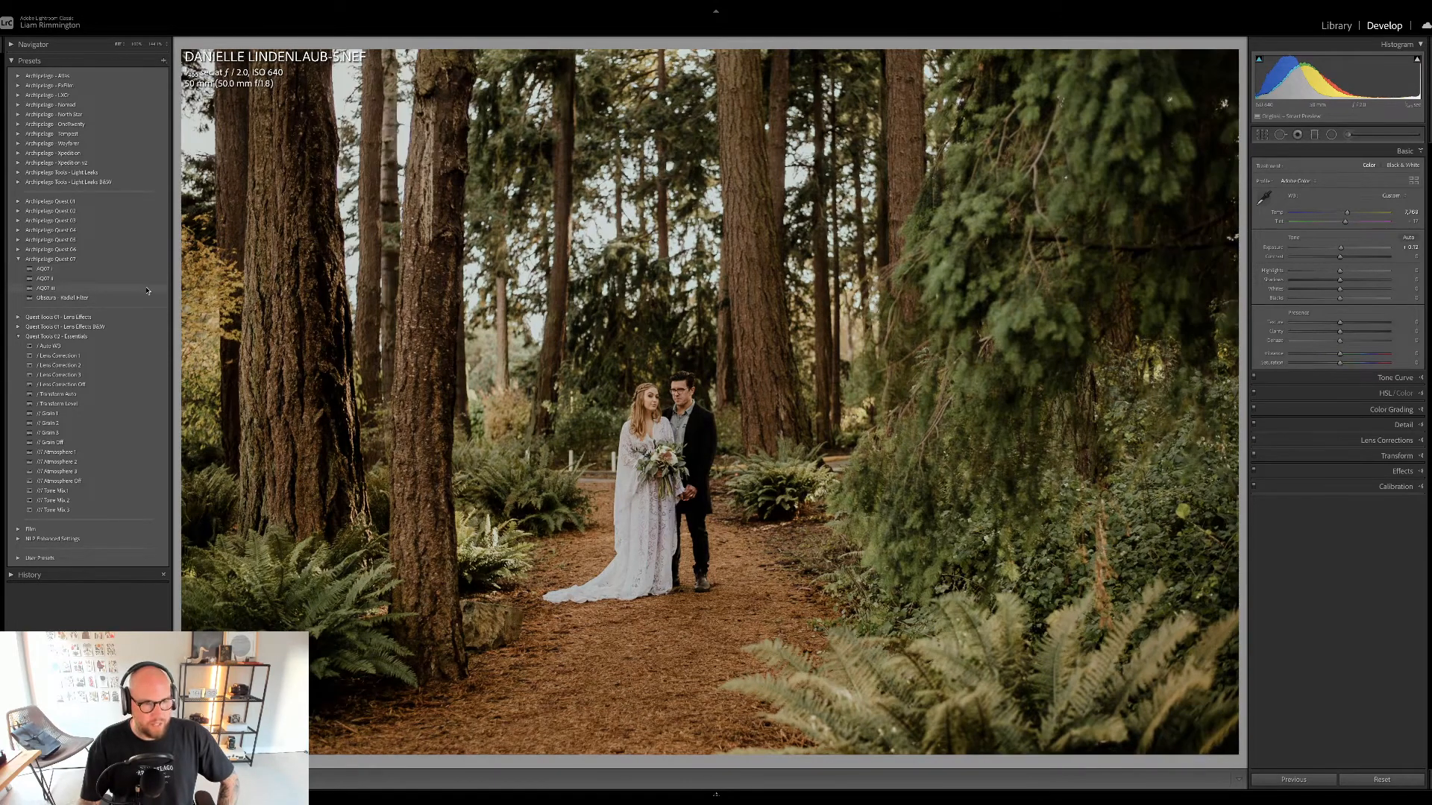
pyautogui.click(142, 287)
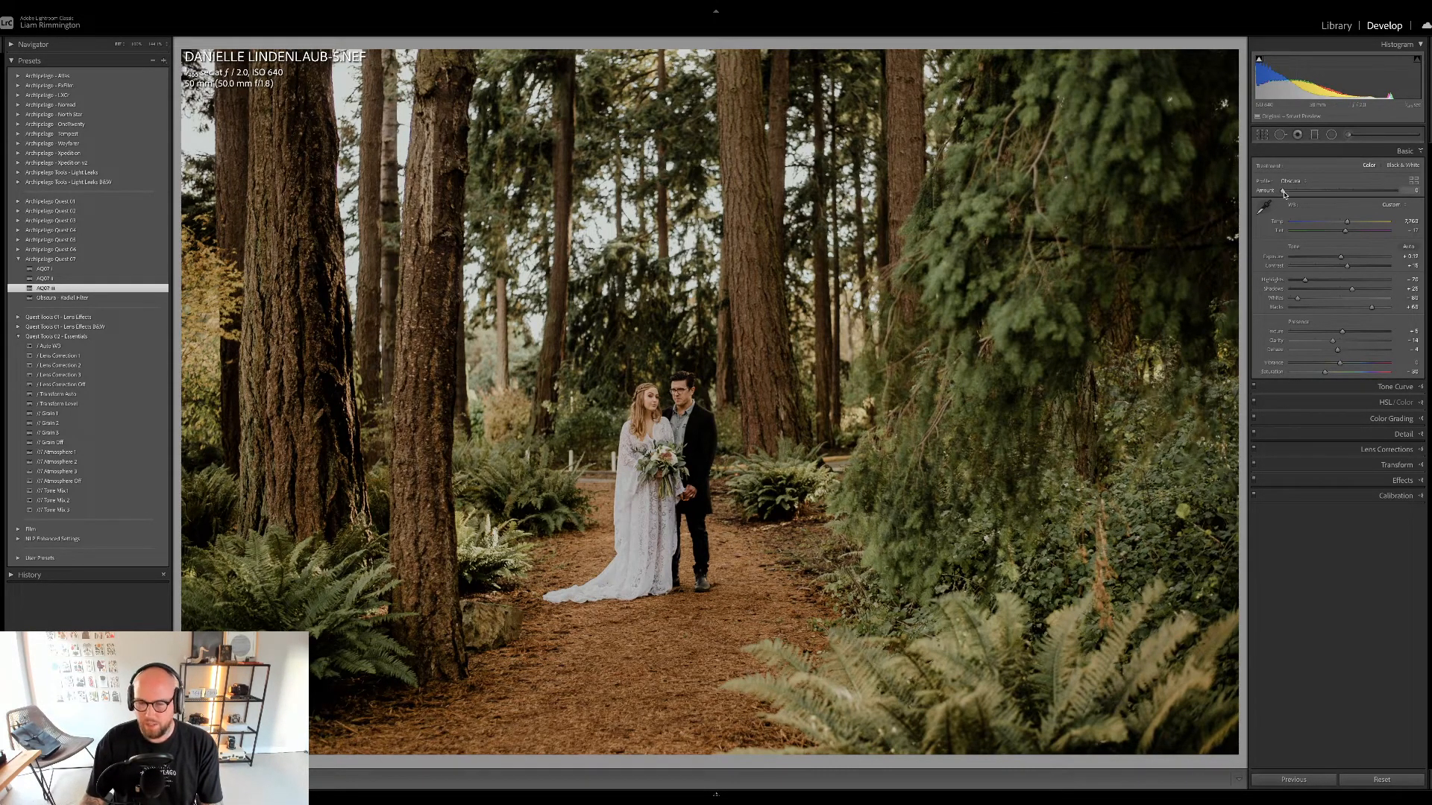
# - Try the profile amount at a low and a near-maximum strength on the forest wedding photo, then undo the amount changes
pyautogui.moveTo(1283, 192); pyautogui.dragTo(1172, 223)
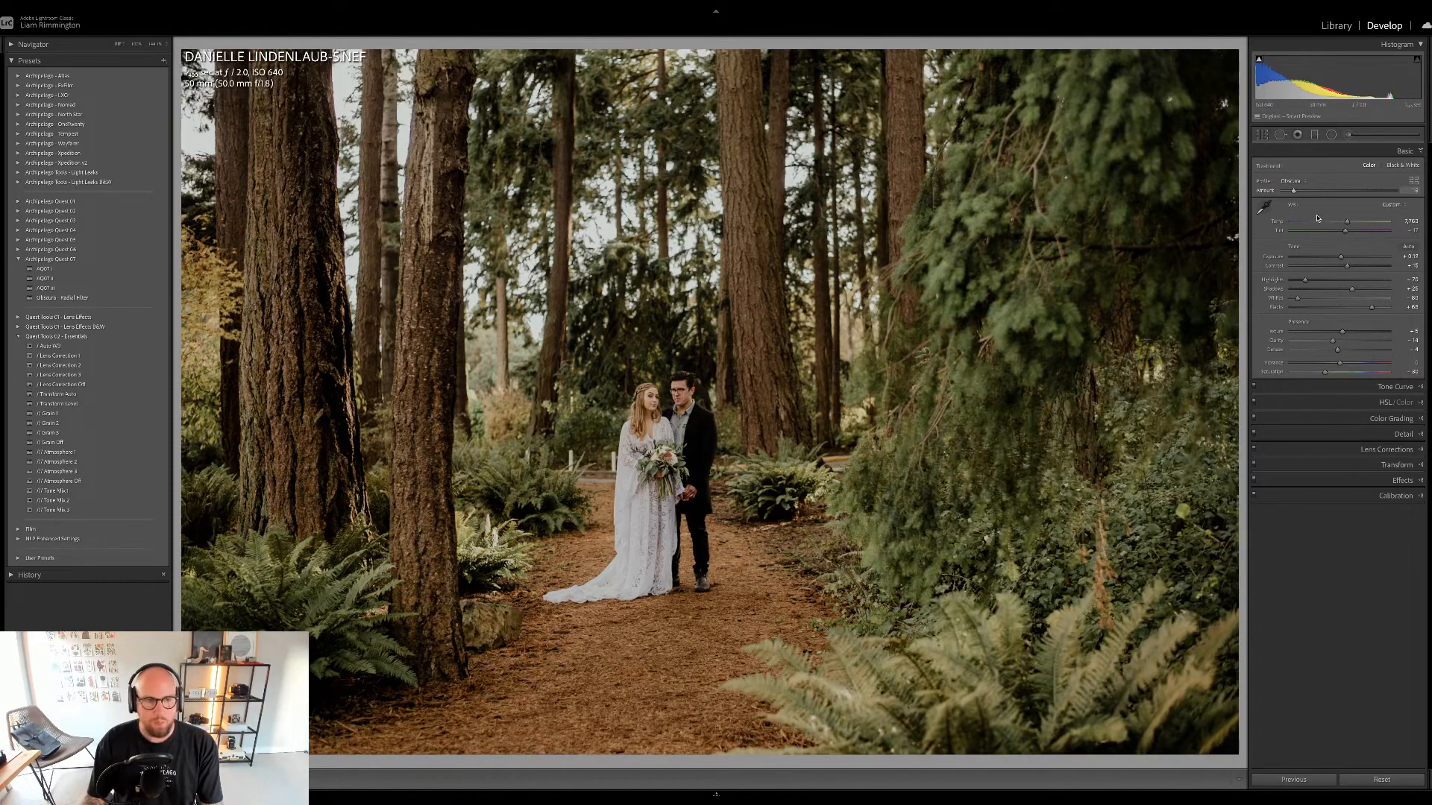
pyautogui.moveTo(1295, 191); pyautogui.dragTo(1395, 191)
pyautogui.hotkey('ctrl', 'z')
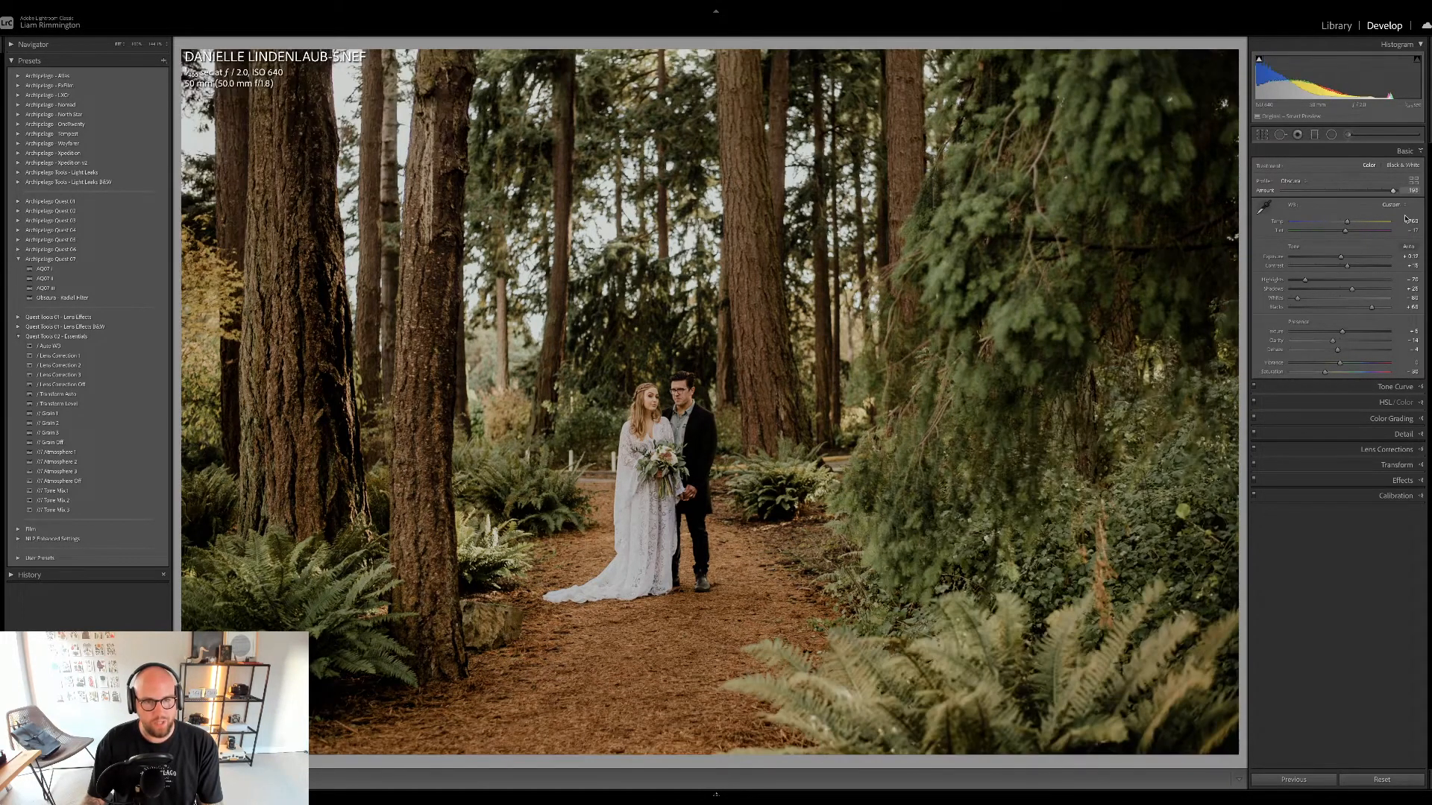
pyautogui.hotkey('ctrl', 'shift', 'z')
pyautogui.hotkey('ctrl', 'z')
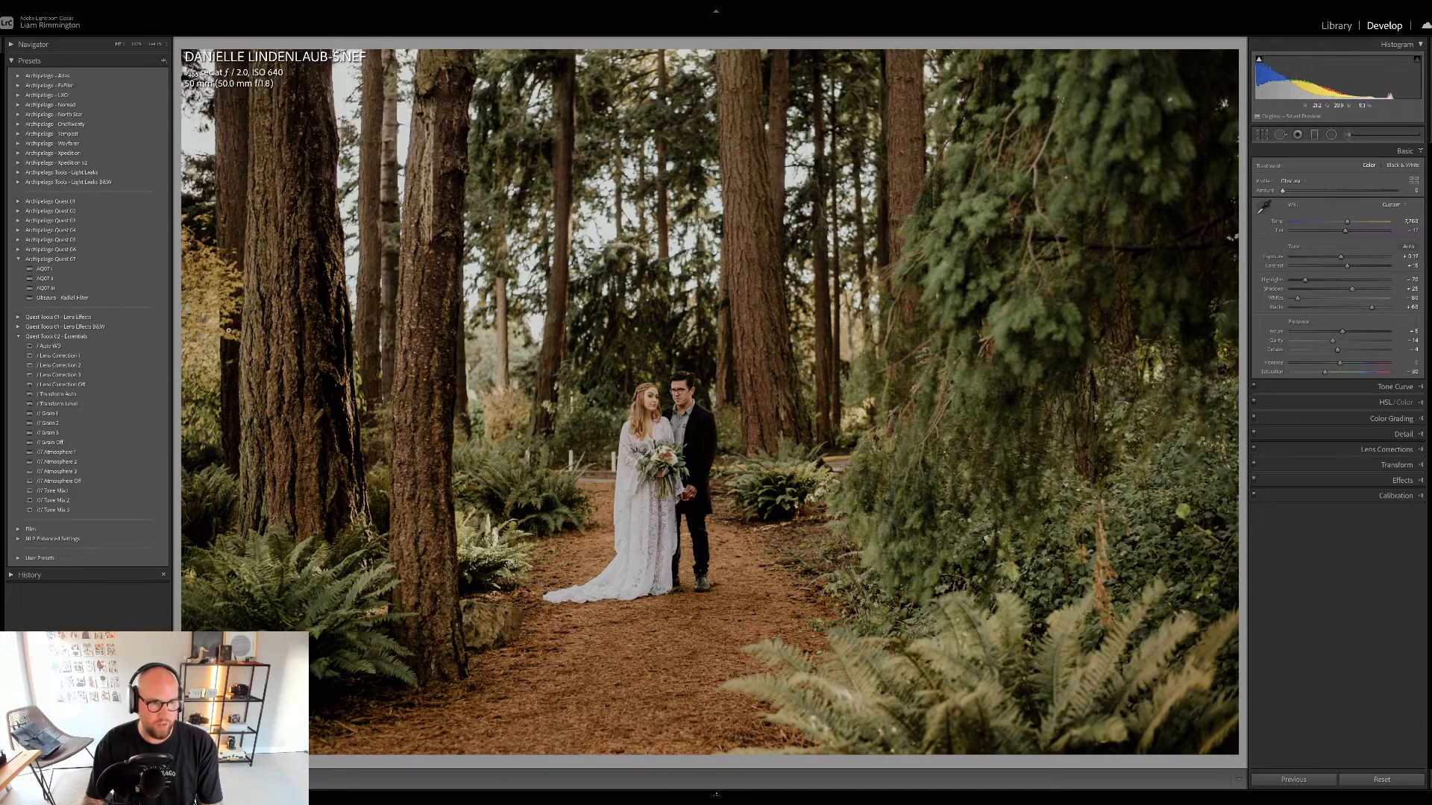
# - Apply the Obscura radial filter preset and reshape its ellipse into a tall, narrow one over the bright gap beside the large left trunk
pyautogui.click(64, 297)
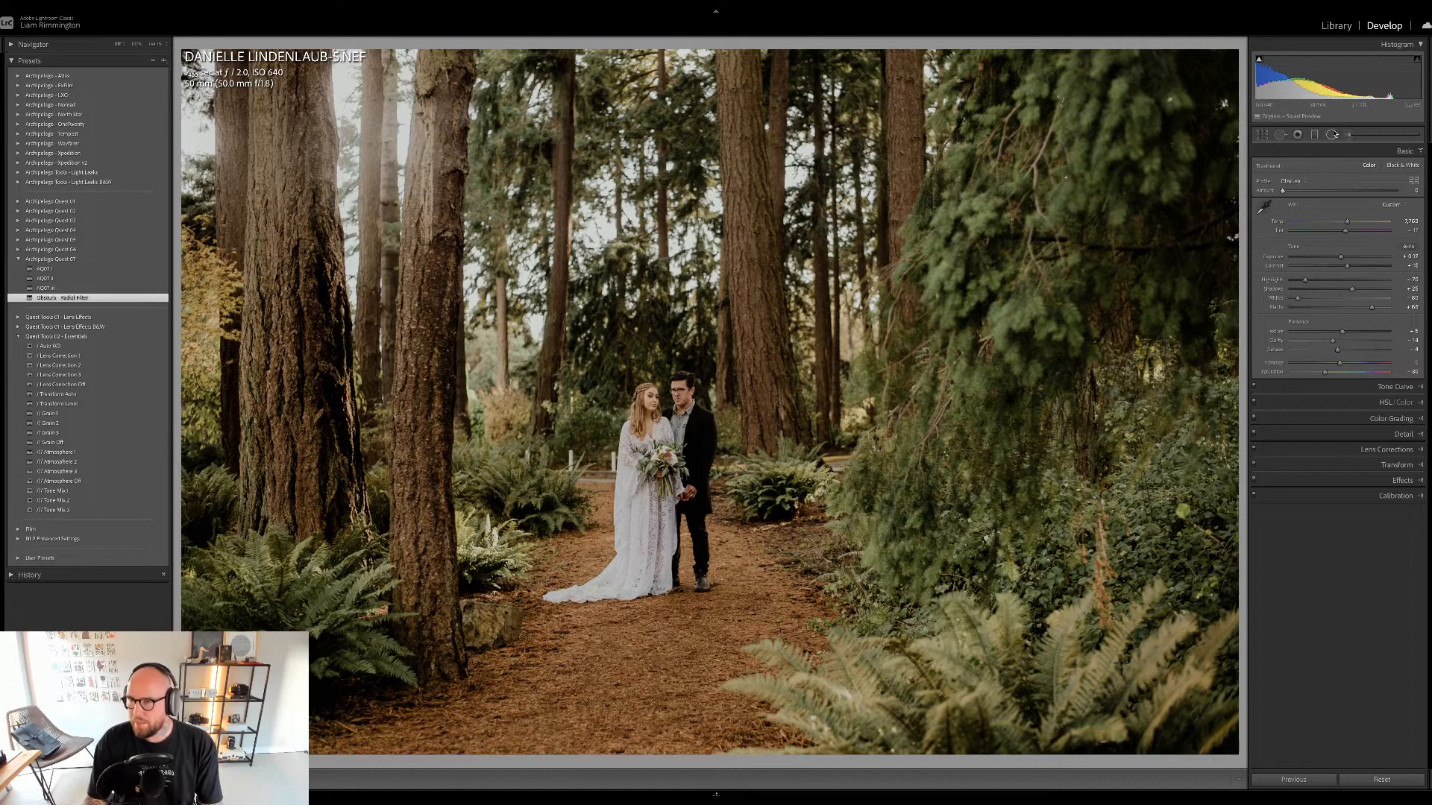
pyautogui.click(1331, 134)
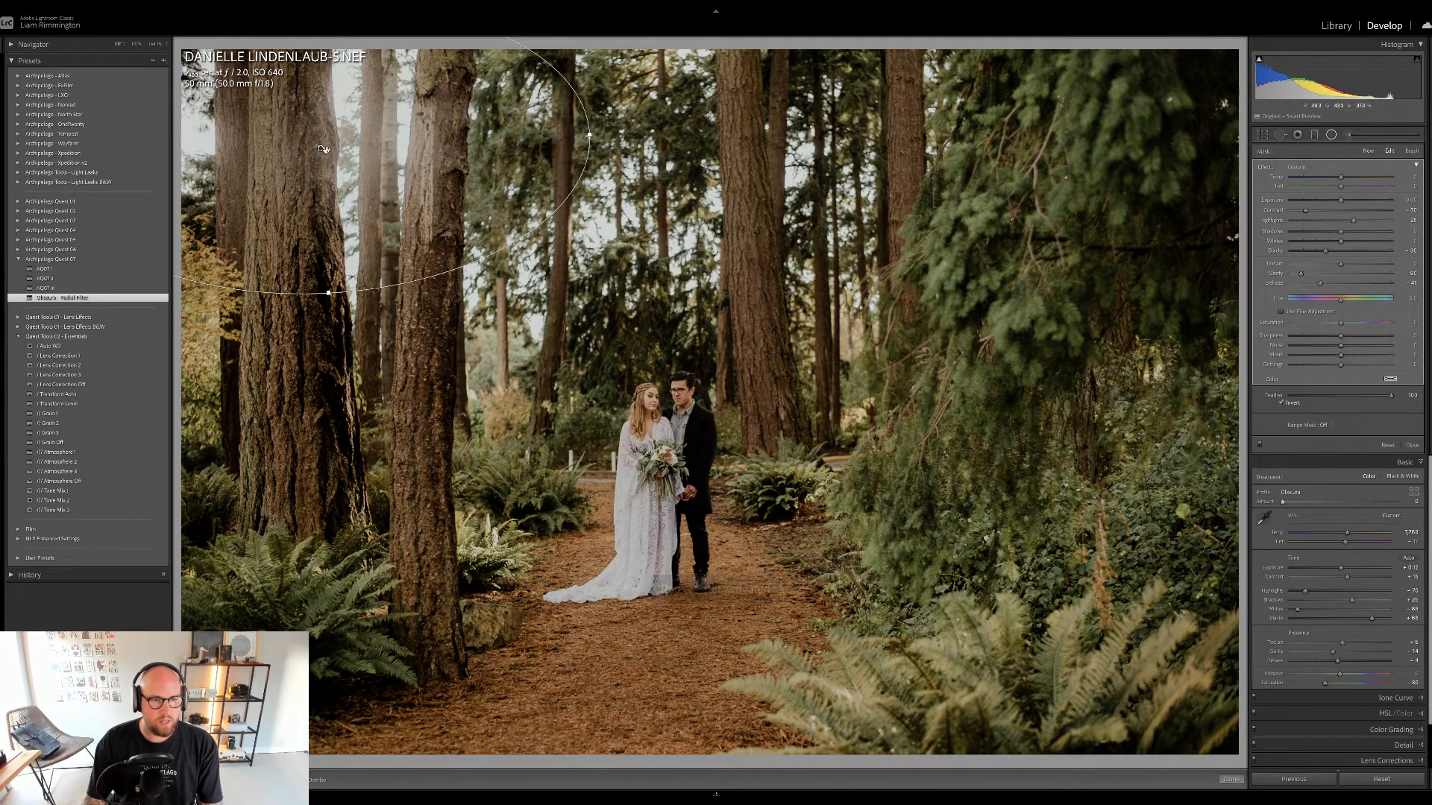
pyautogui.click(351, 104)
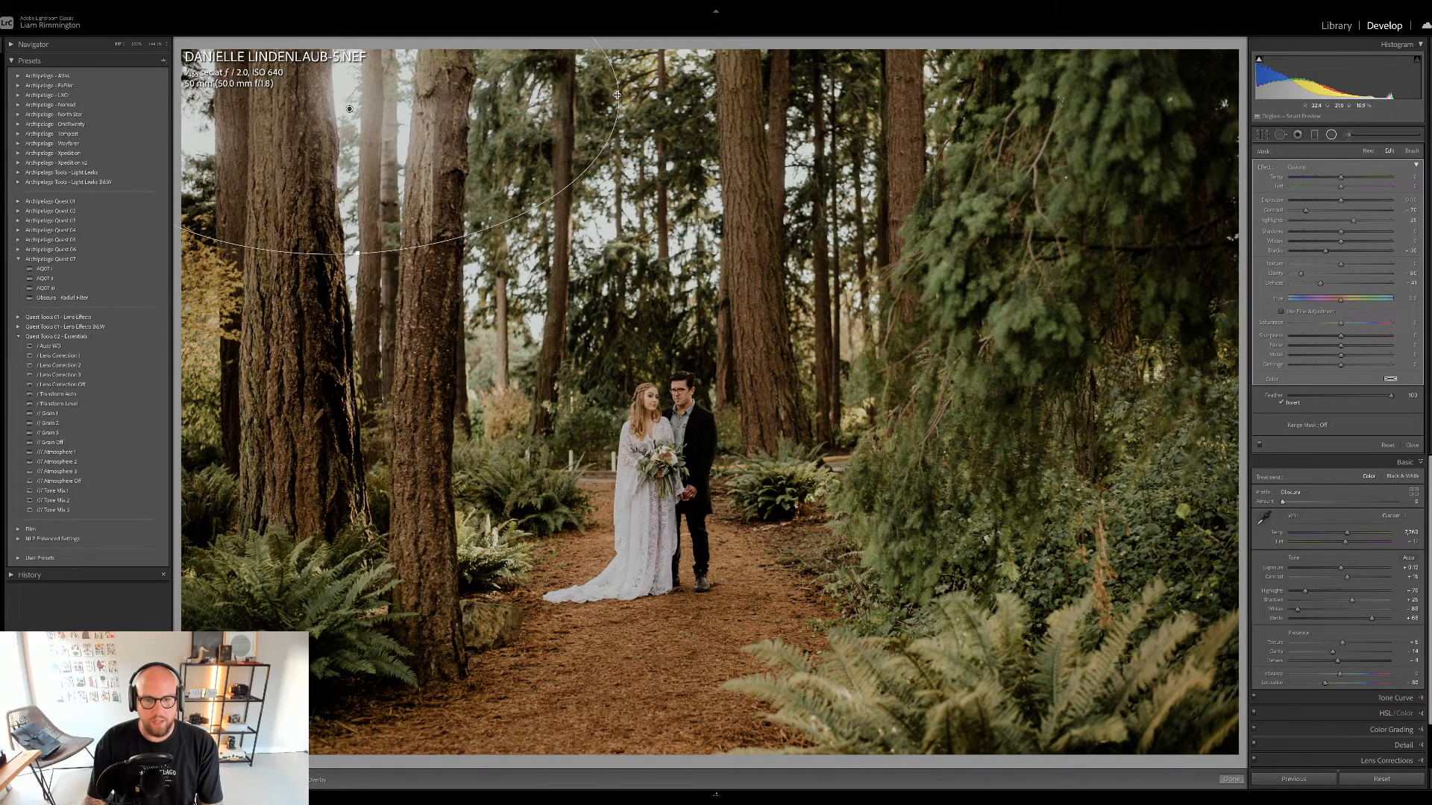
pyautogui.moveTo(619, 95); pyautogui.dragTo(339, 57)
pyautogui.moveTo(353, 203); pyautogui.dragTo(358, 309)
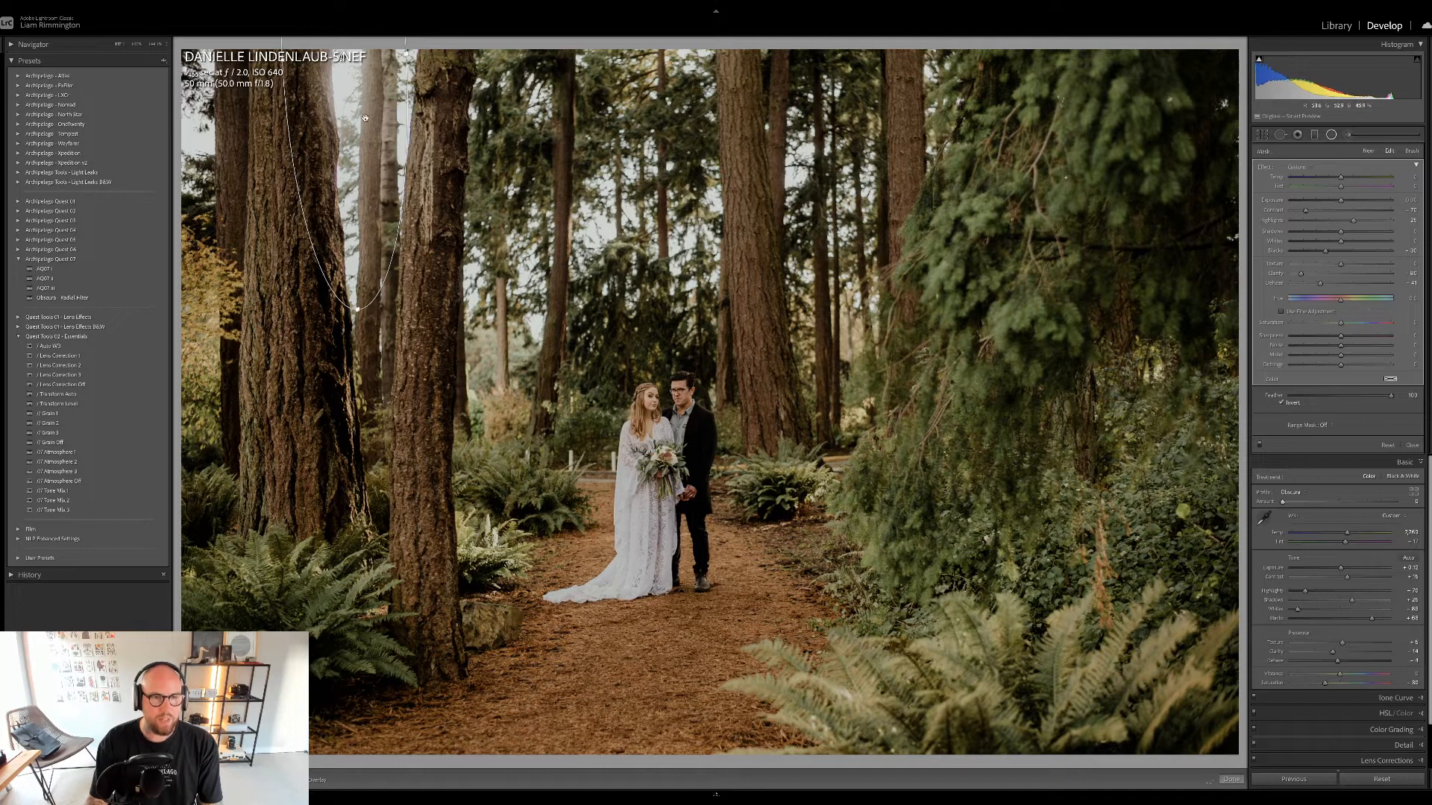
# - Duplicate the narrow radial filter and move the copy to the upper-left edge of the photo
pyautogui.rightClick(345, 59)
pyautogui.click(355, 63)
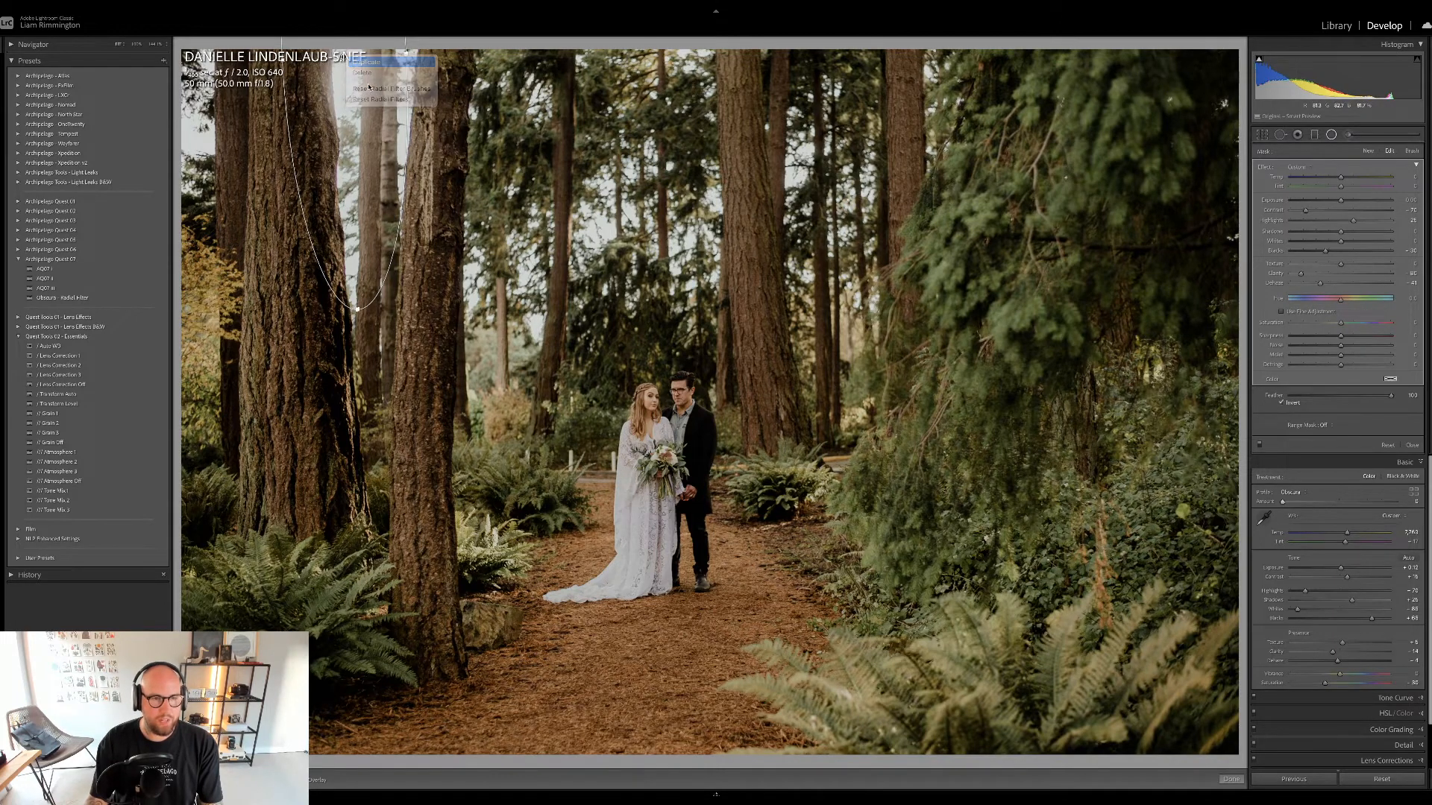
pyautogui.moveTo(345, 58); pyautogui.dragTo(183, 31)
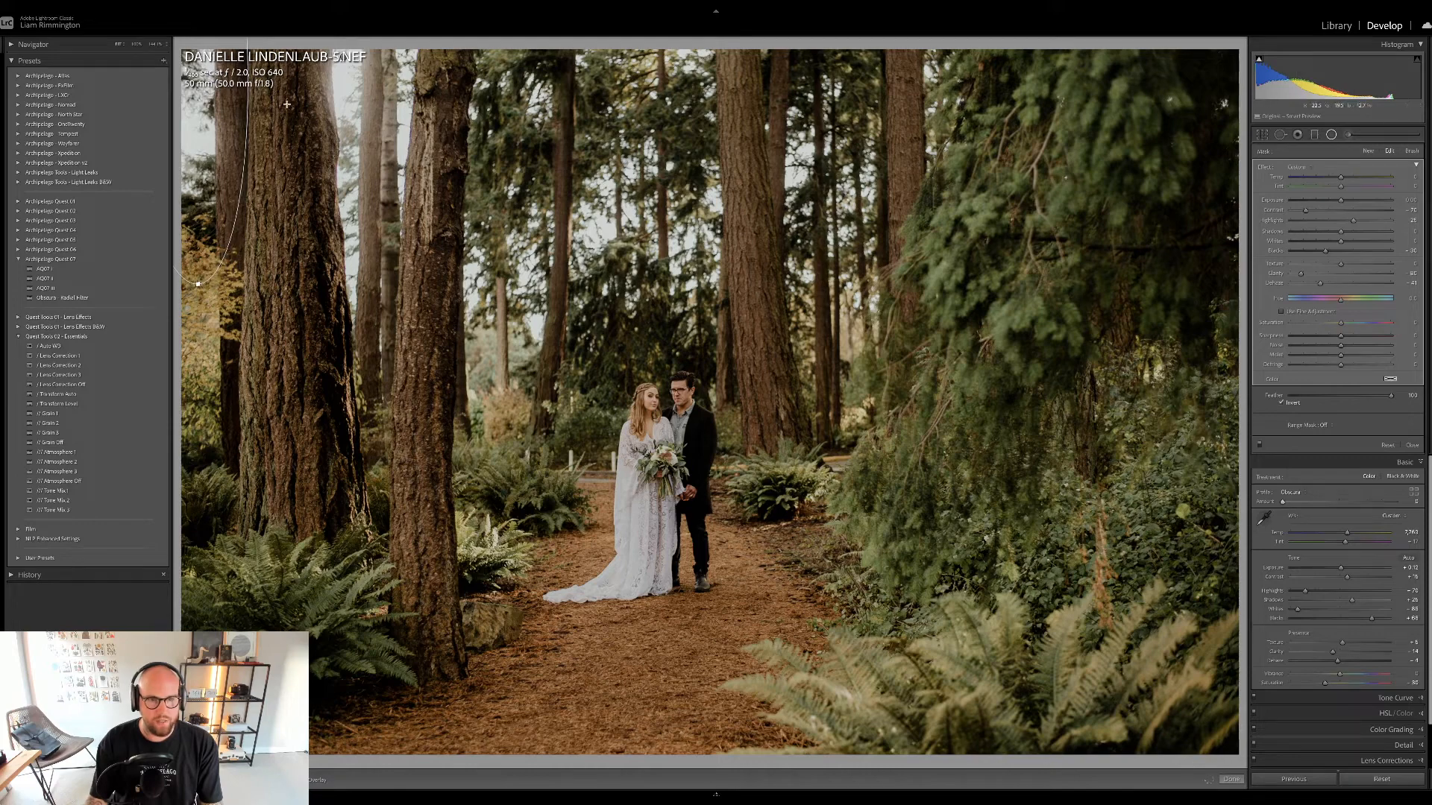
# - Duplicate the radial filter again, place the copy over the trees above the couple and widen it
pyautogui.rightClick(199, 95)
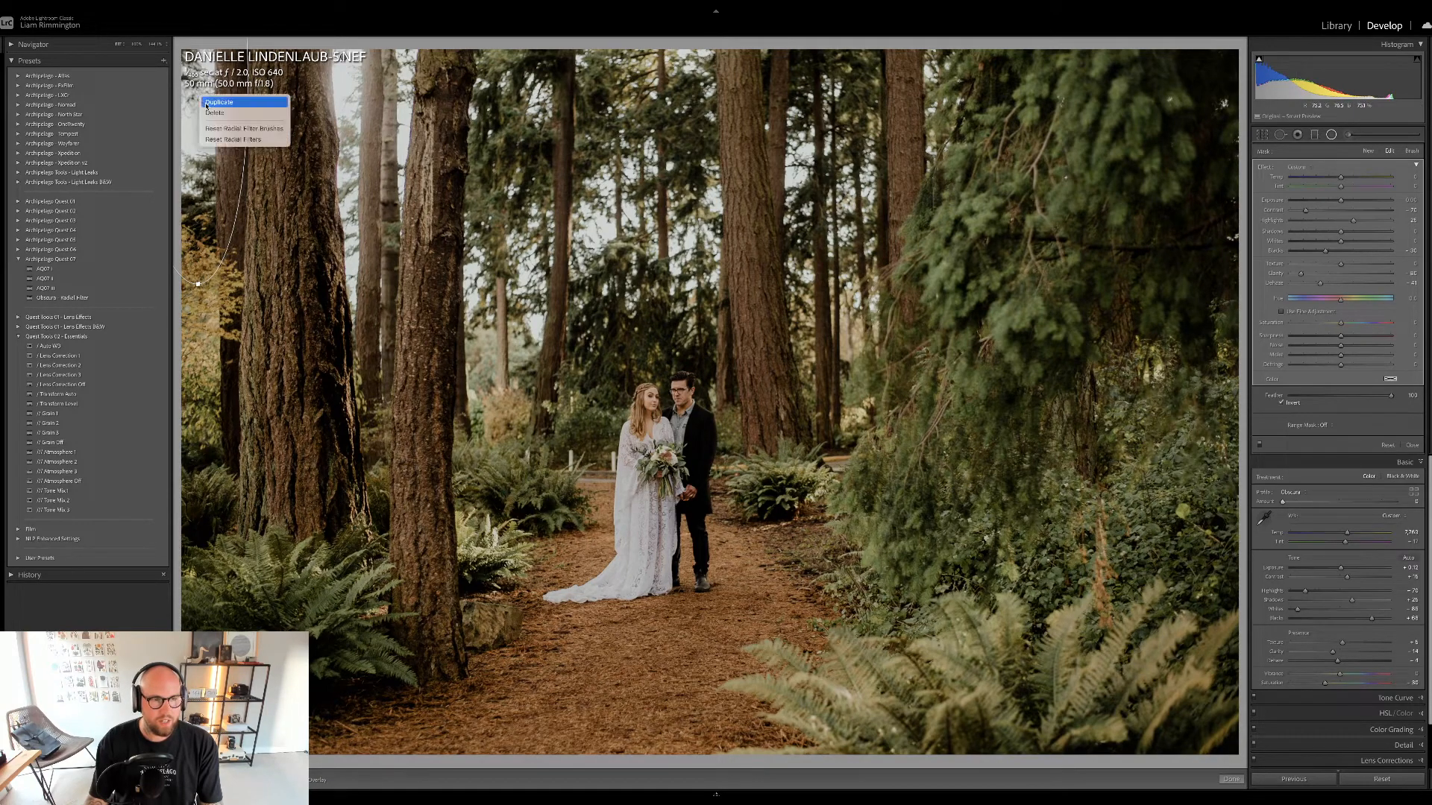
pyautogui.click(207, 104)
pyautogui.moveTo(190, 53); pyautogui.dragTo(652, 95)
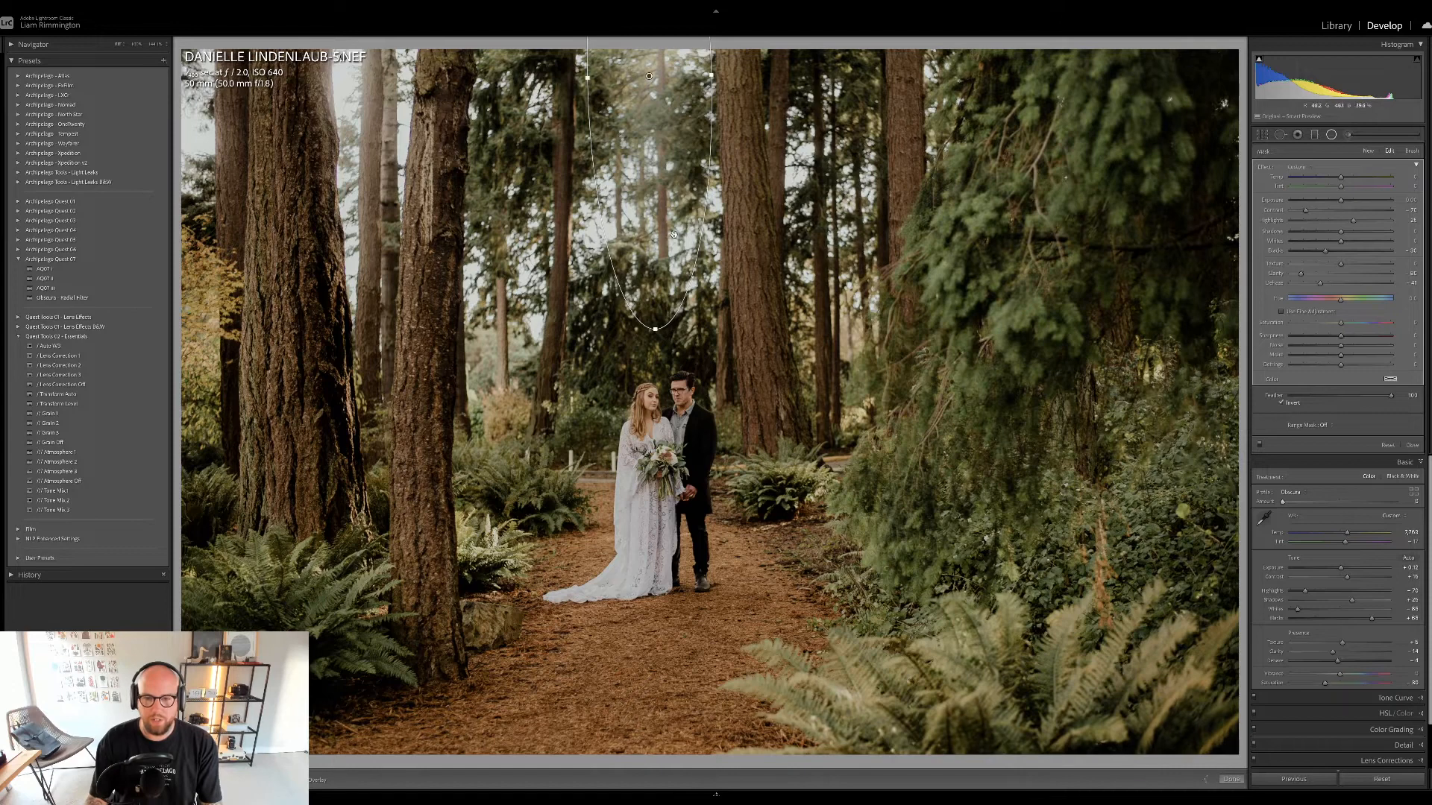
pyautogui.moveTo(710, 76); pyautogui.dragTo(757, 84)
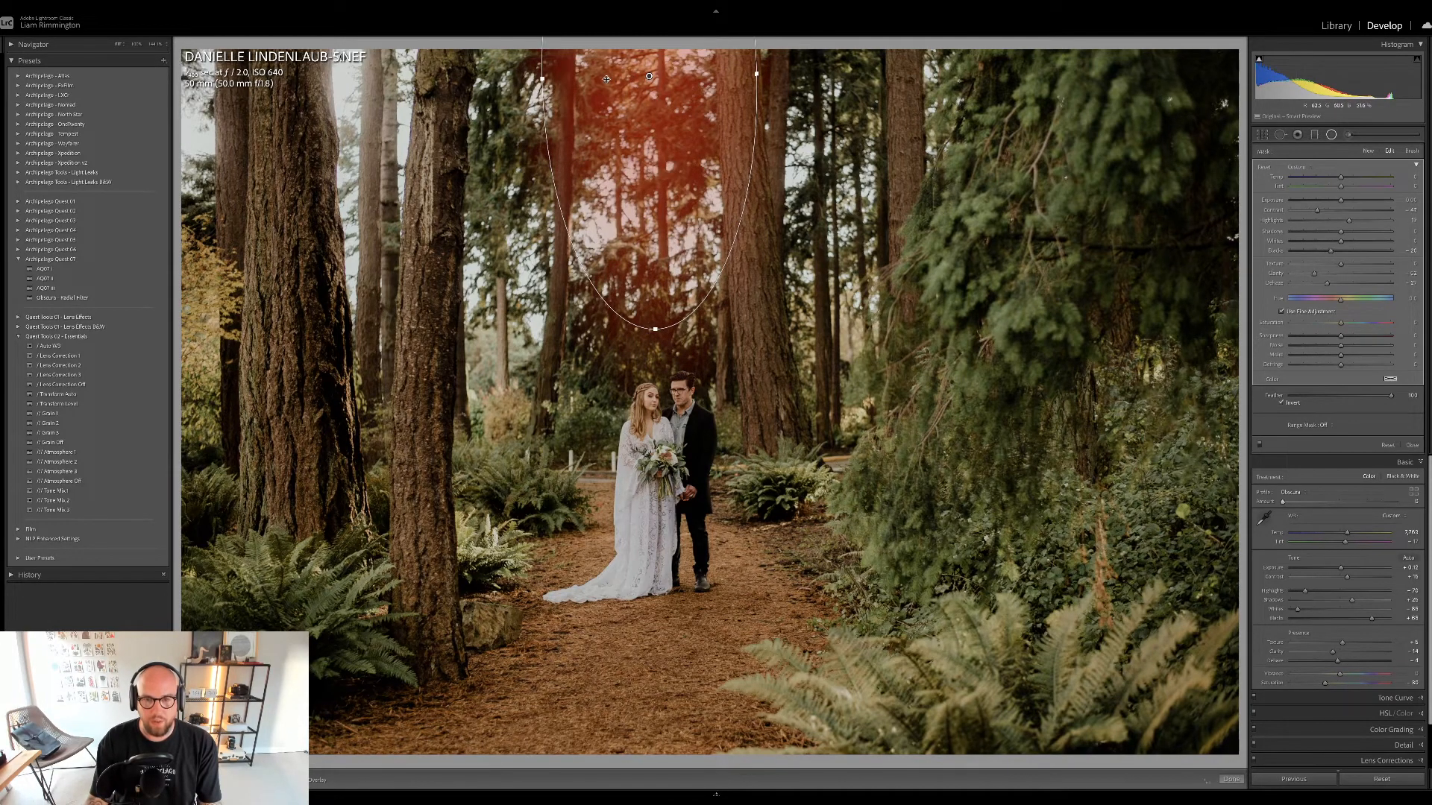
# - Reduce the strength of the Obscura effect on the radial filter above the couple
pyautogui.hotkey('ctrl', 'z')
pyautogui.hotkey('ctrl', 'z')
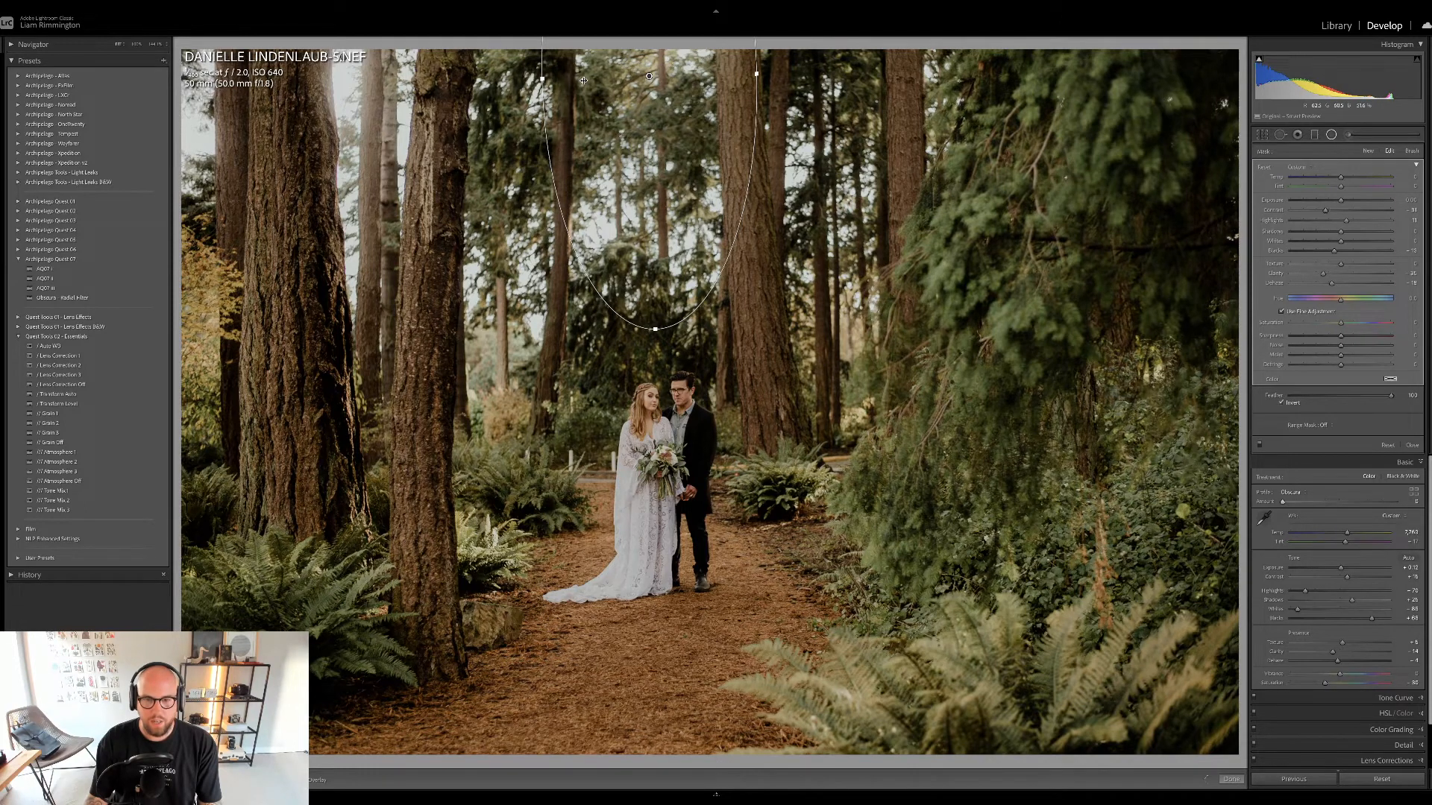
pyautogui.hotkey('ctrl', 'z')
# - Compare the forest photo with the radial filters off and on, leaving them enabled, and close the filter tool
pyautogui.click(1259, 446)
pyautogui.click(1260, 445)
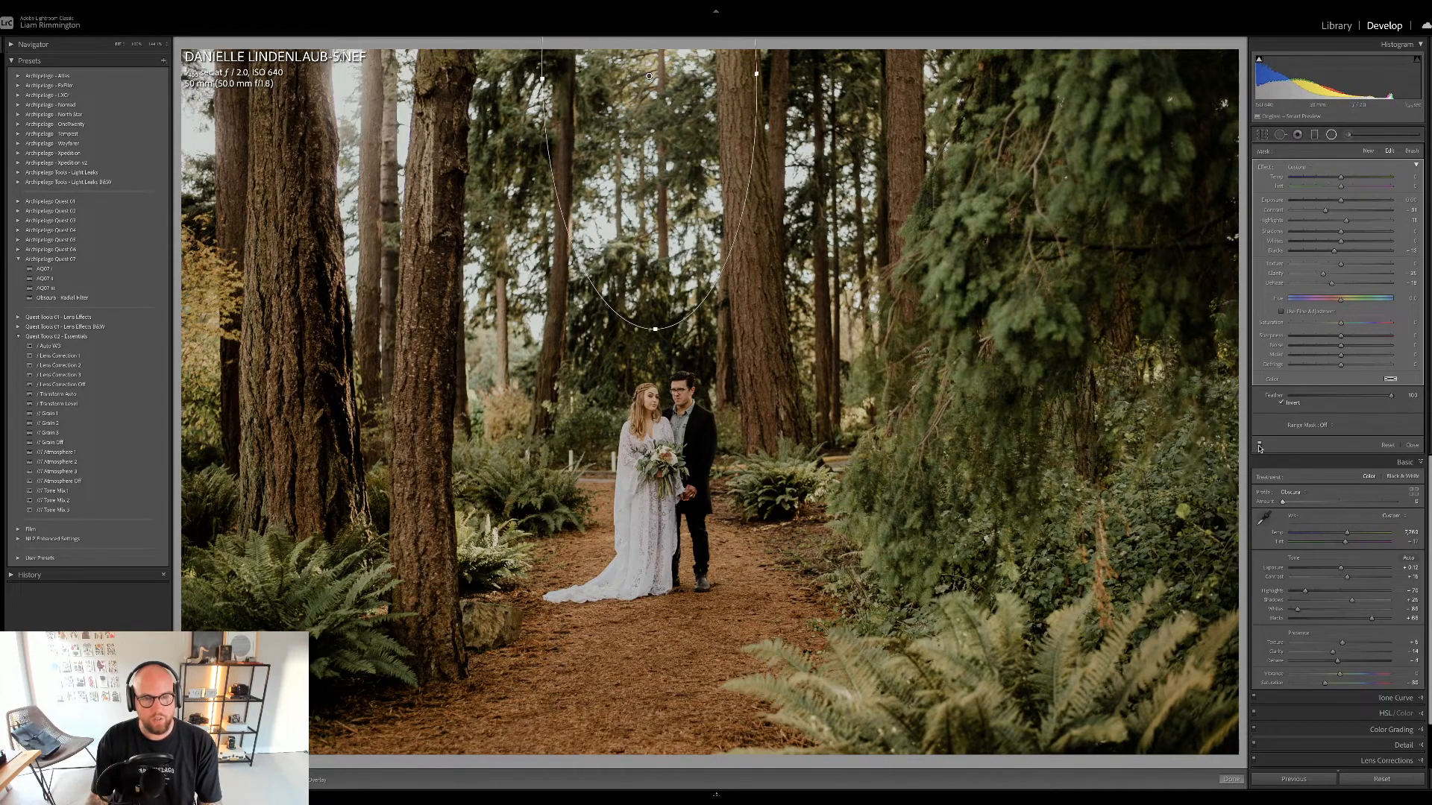
pyautogui.click(1259, 445)
pyautogui.click(1260, 445)
pyautogui.click(1259, 445)
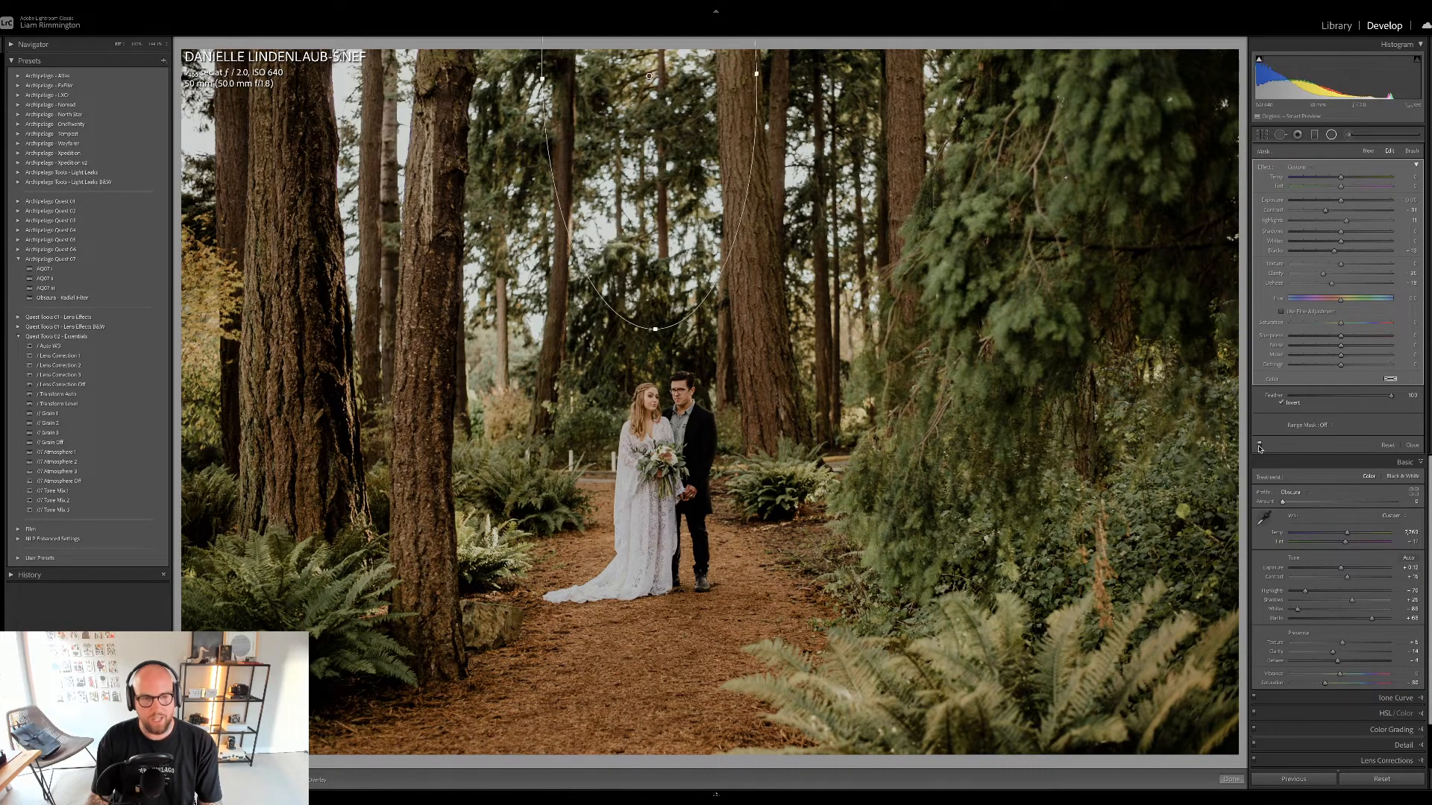
pyautogui.click(1259, 446)
pyautogui.click(1259, 445)
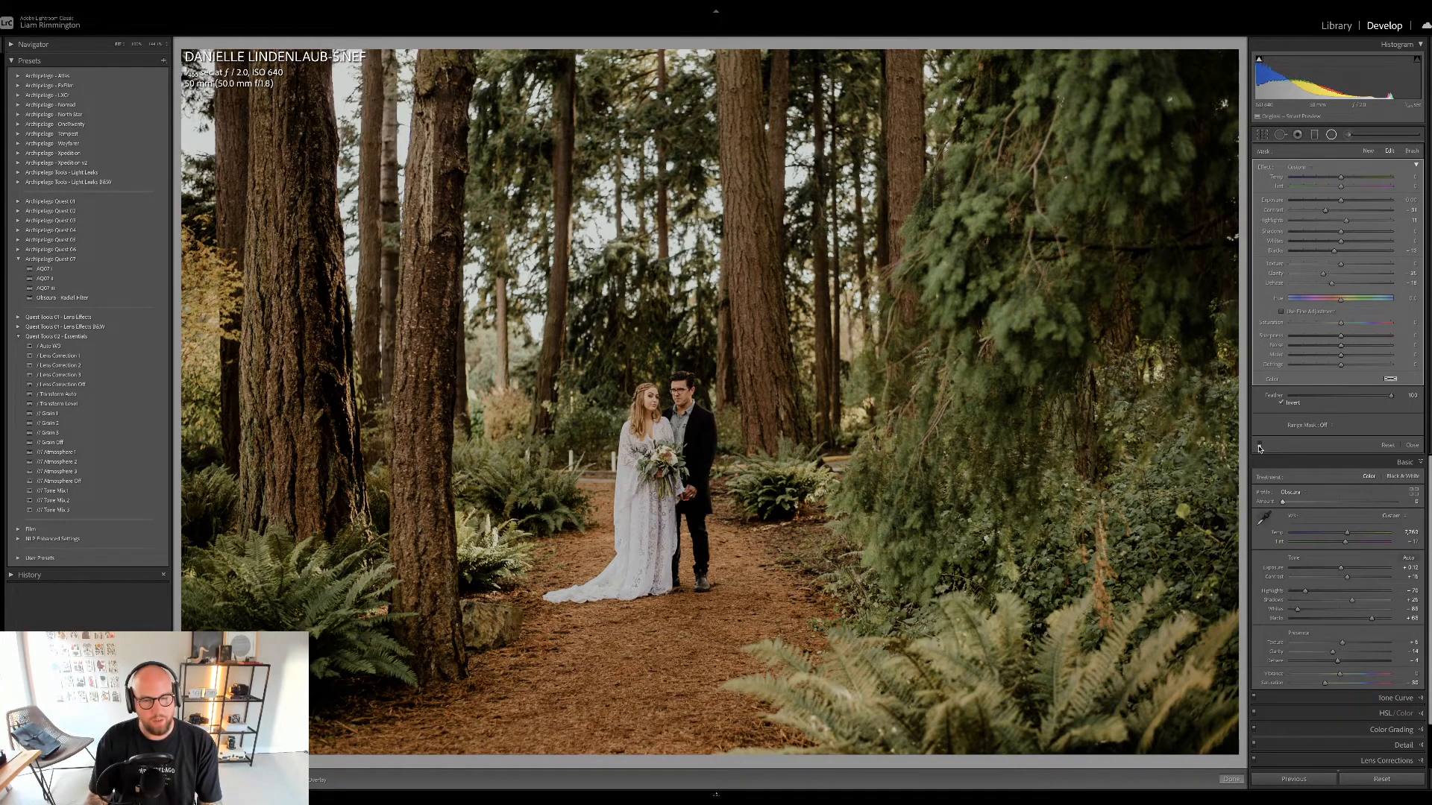
pyautogui.click(1260, 446)
pyautogui.click(1259, 446)
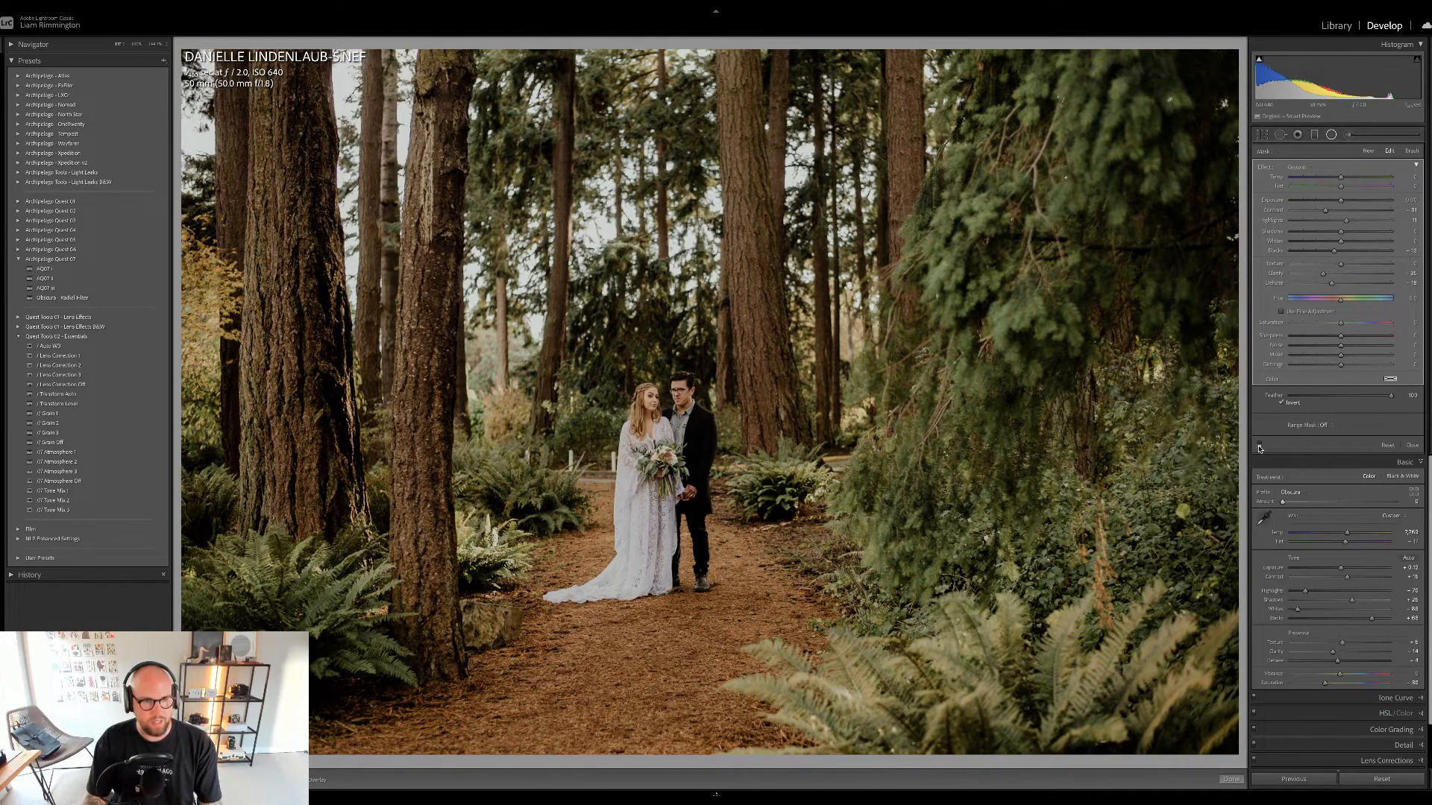
pyautogui.click(1260, 446)
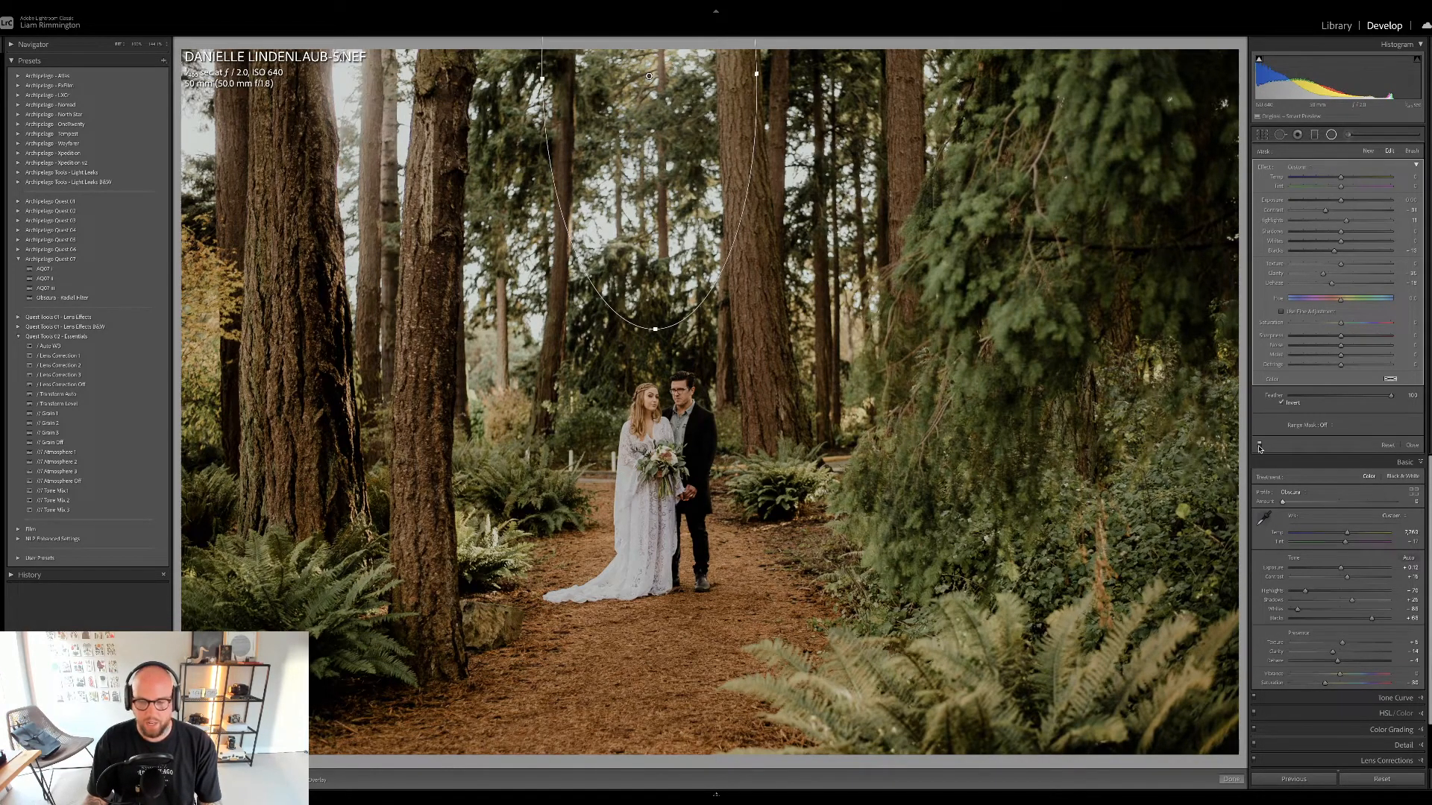
pyautogui.click(1259, 446)
pyautogui.click(1259, 446)
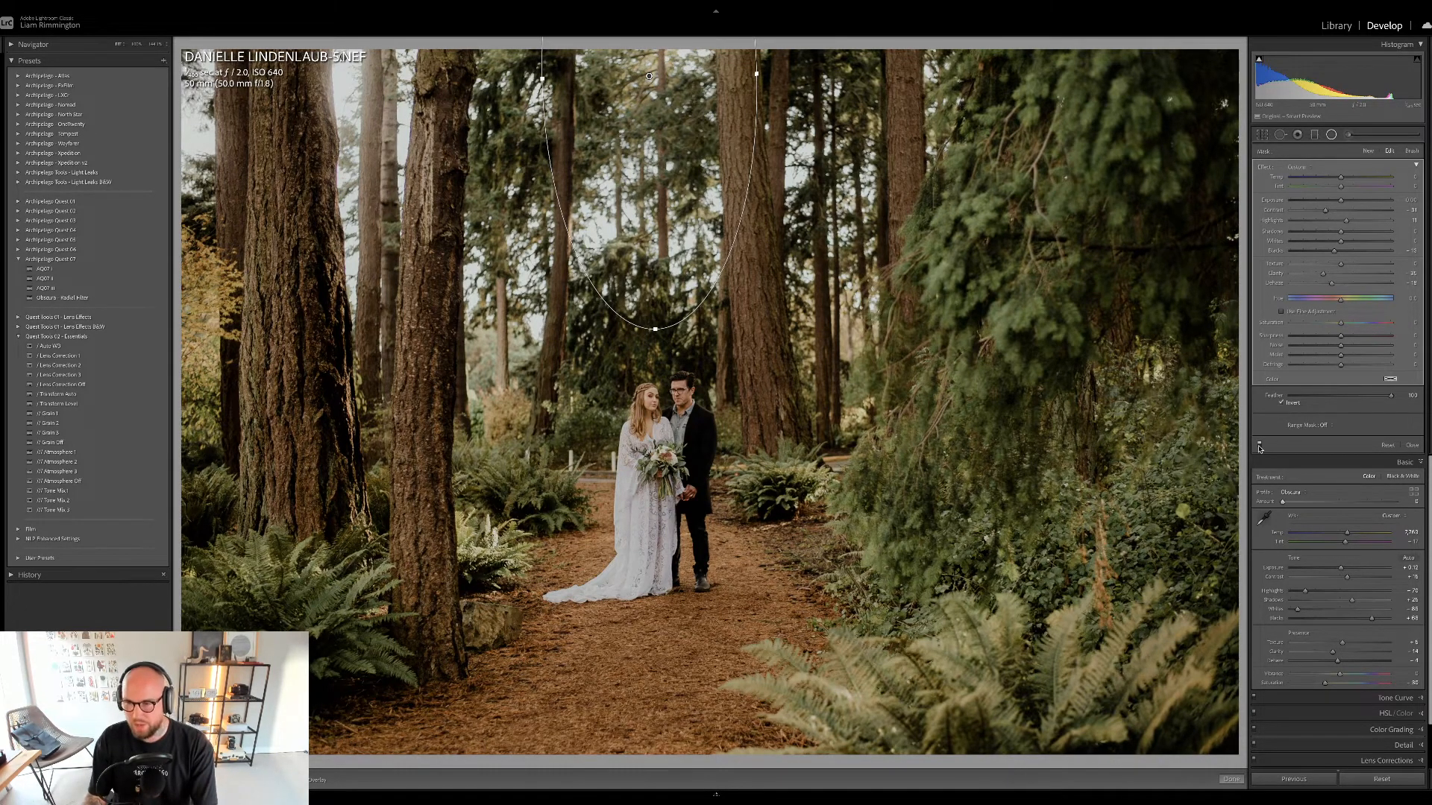
pyautogui.press('d')
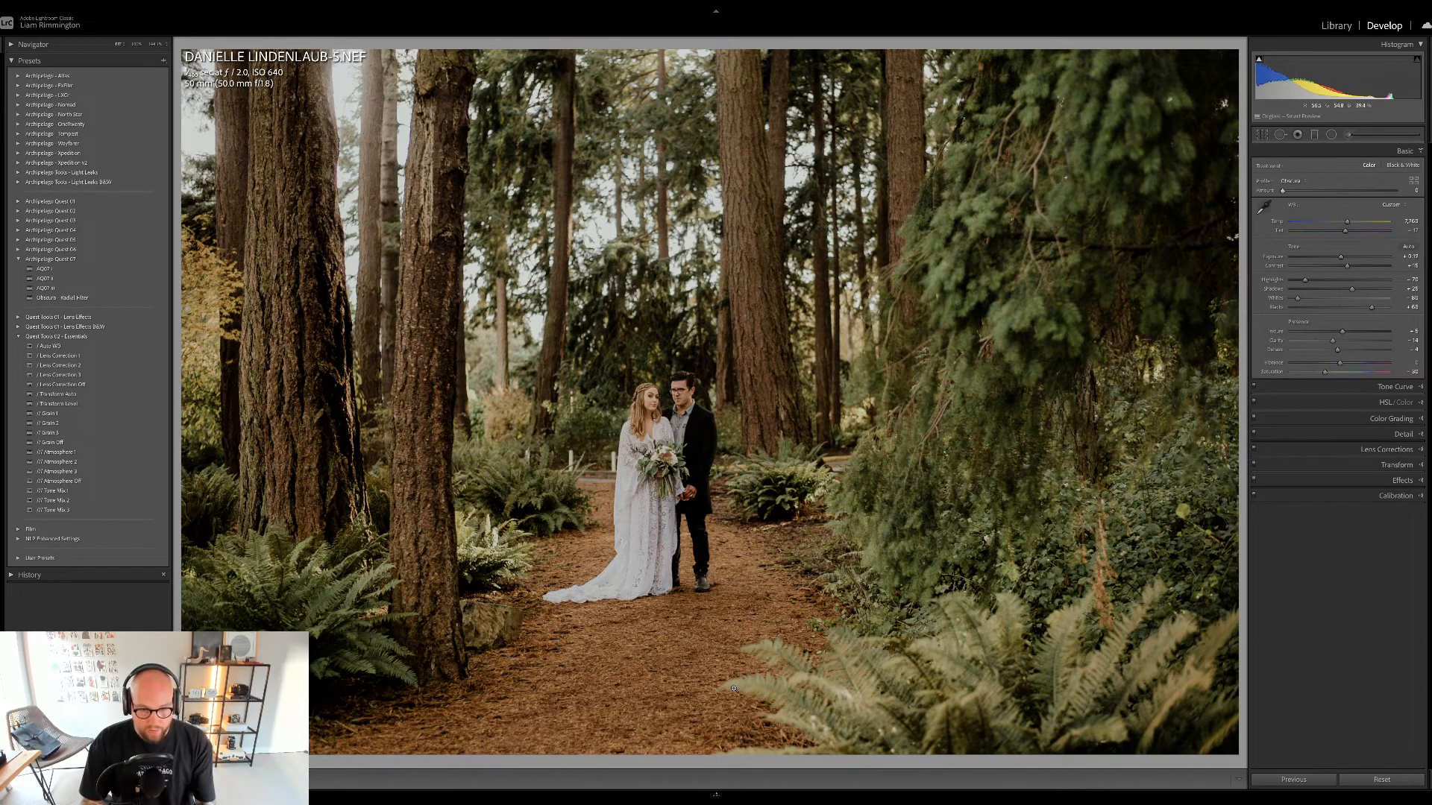
# - Darken the foreground path and ferns with a horizontal graduated filter of negative exposure, fading out around the couple's legs
pyautogui.press('m')
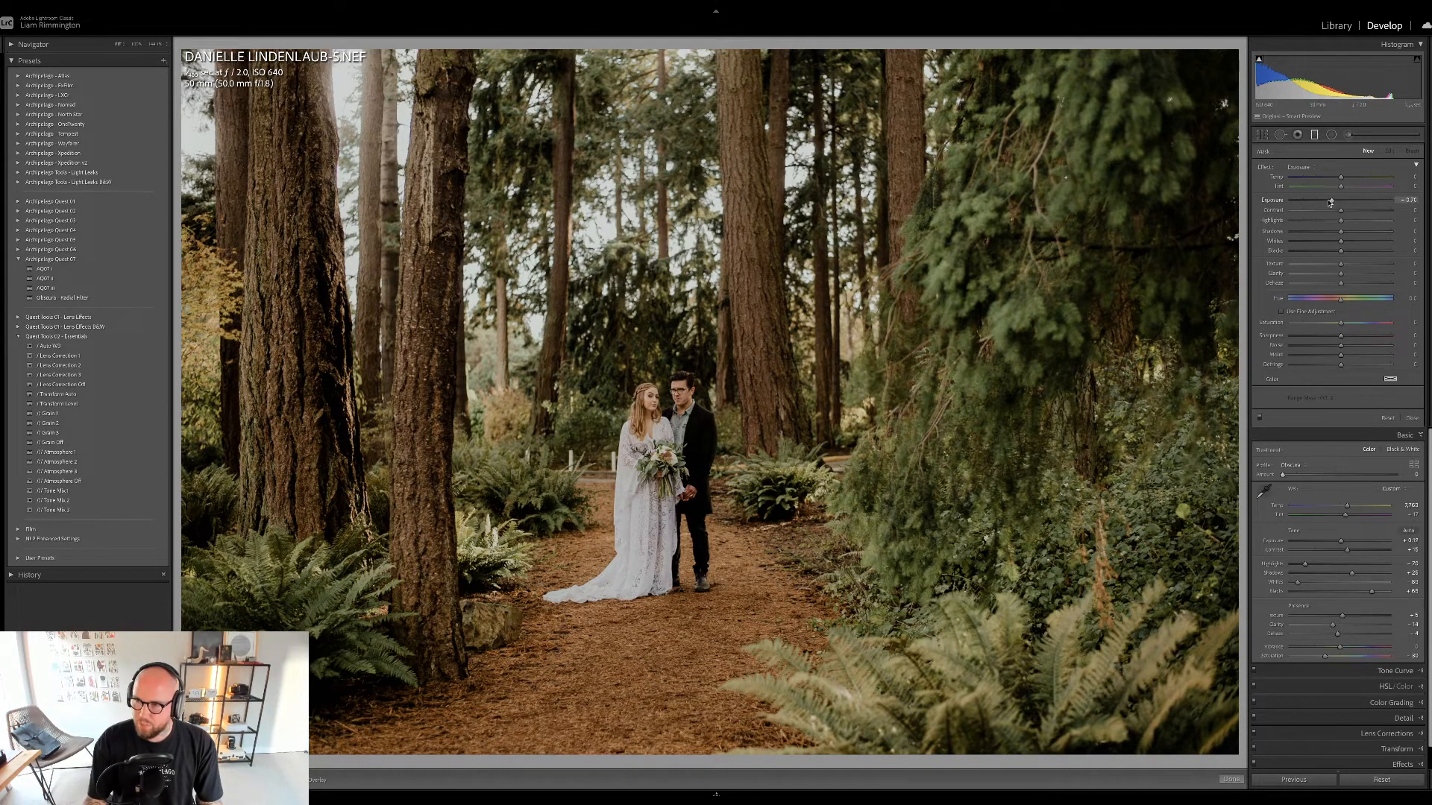
pyautogui.moveTo(675, 734); pyautogui.dragTo(675, 371)
pyautogui.moveTo(675, 558); pyautogui.dragTo(662, 738)
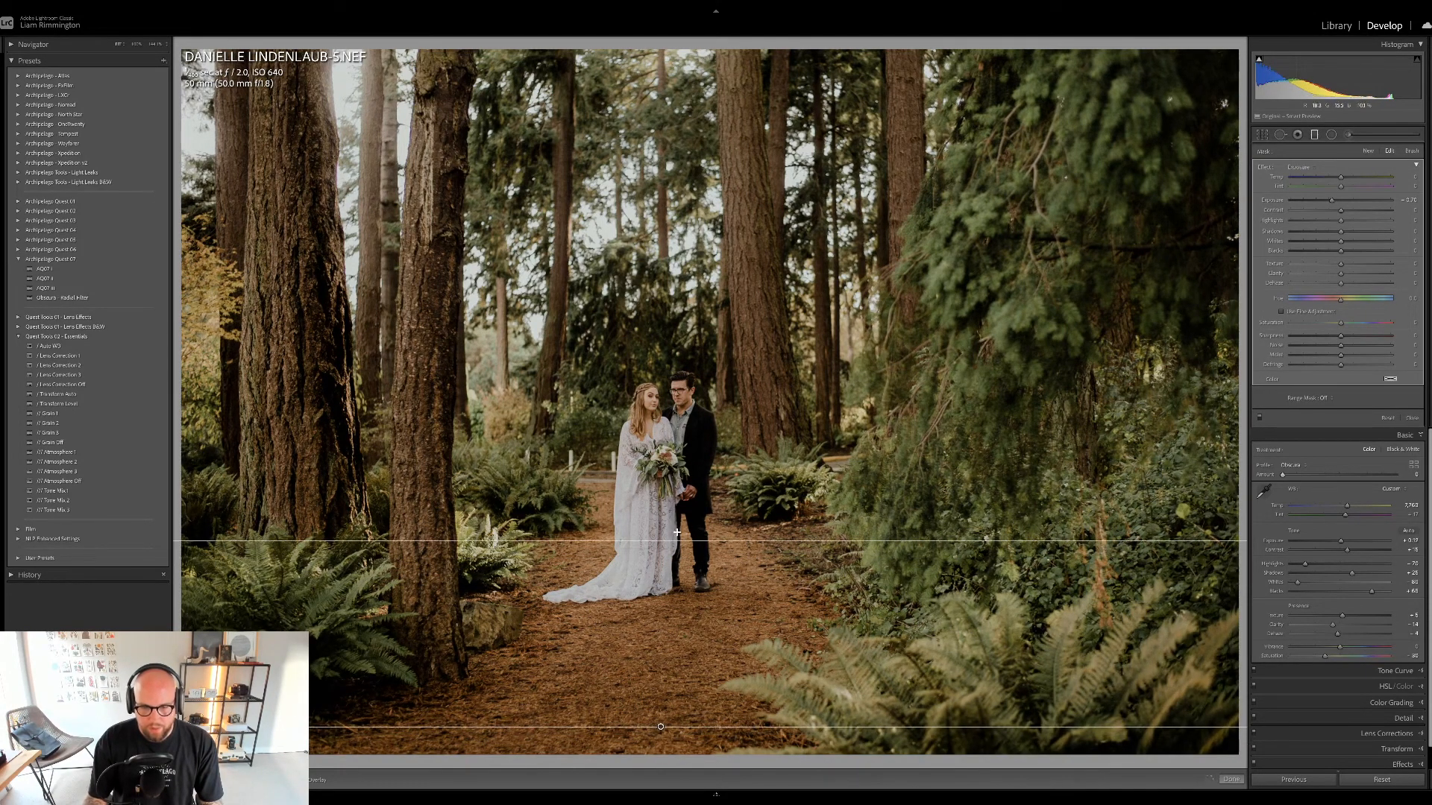
pyautogui.moveTo(677, 540); pyautogui.dragTo(678, 505)
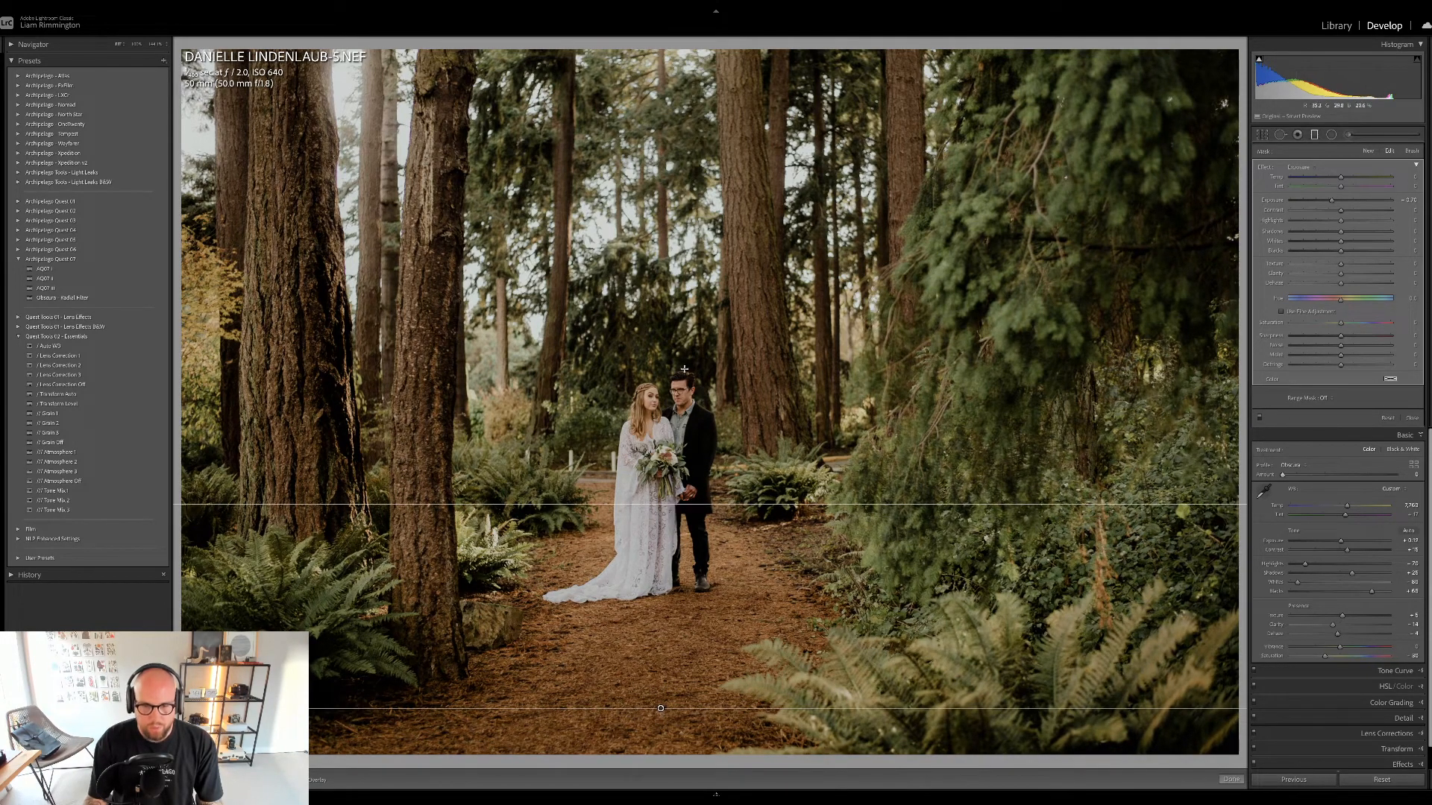
pyautogui.press('d')
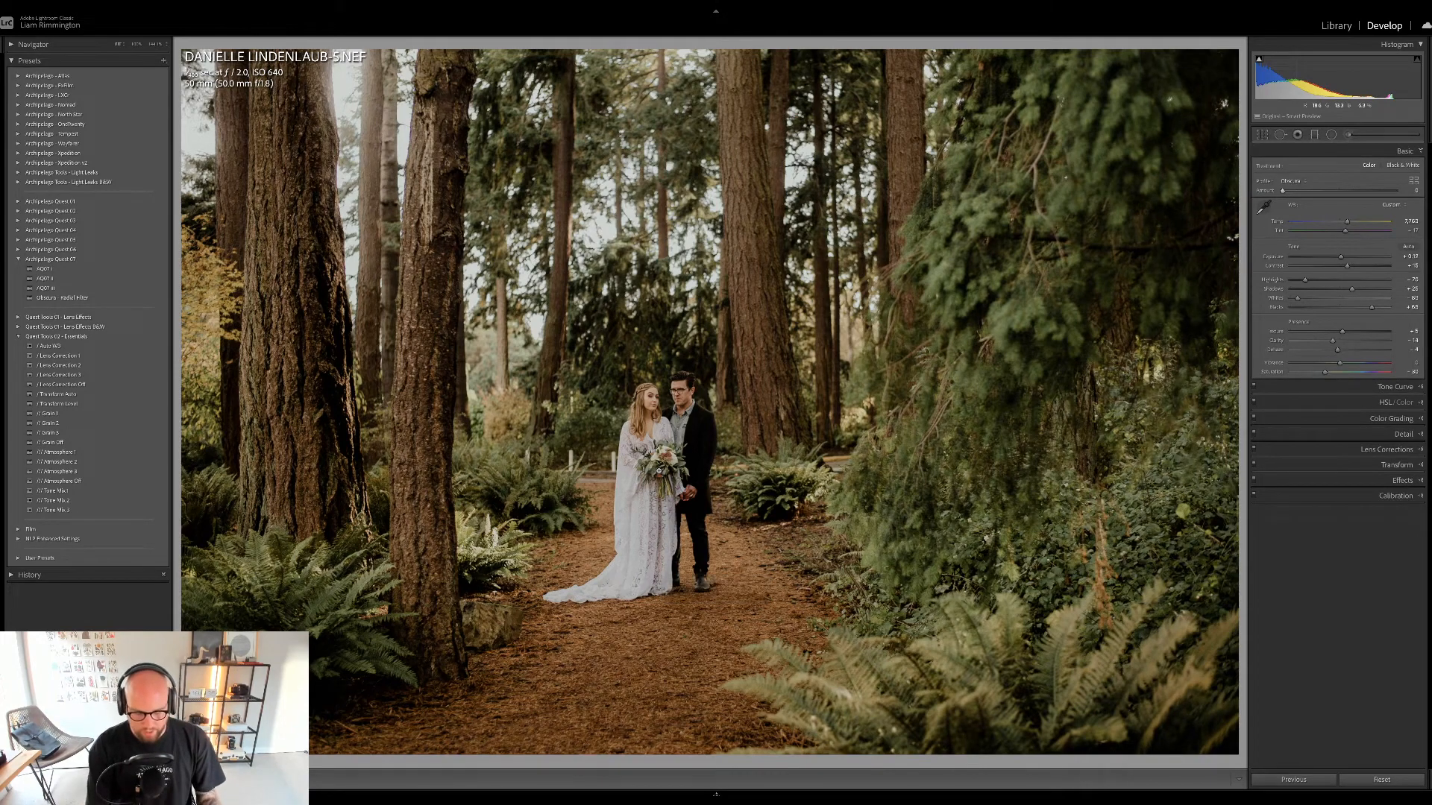
# - Compare the unedited and edited versions of the full forest wedding photo
pyautogui.press('\\')
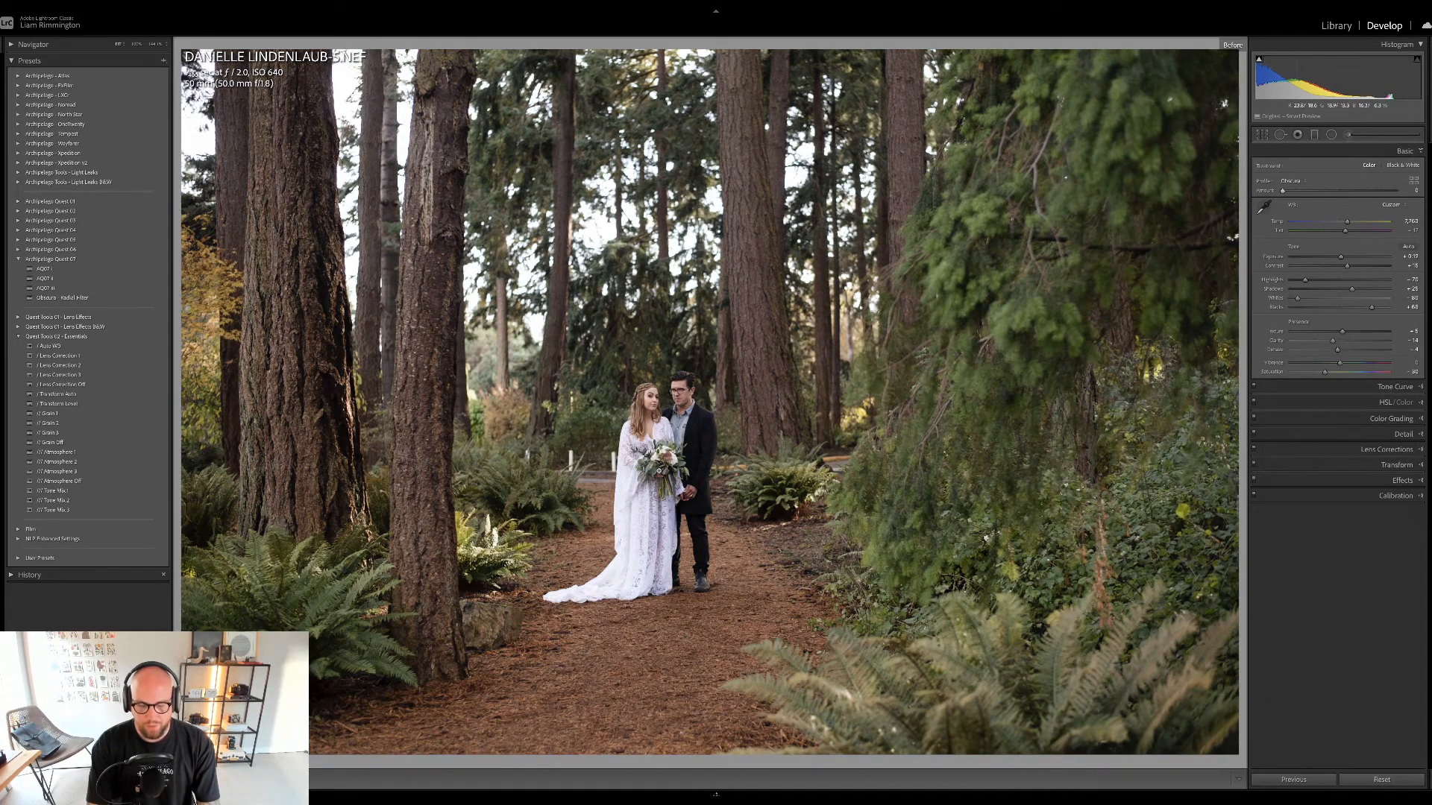
pyautogui.press('\\')
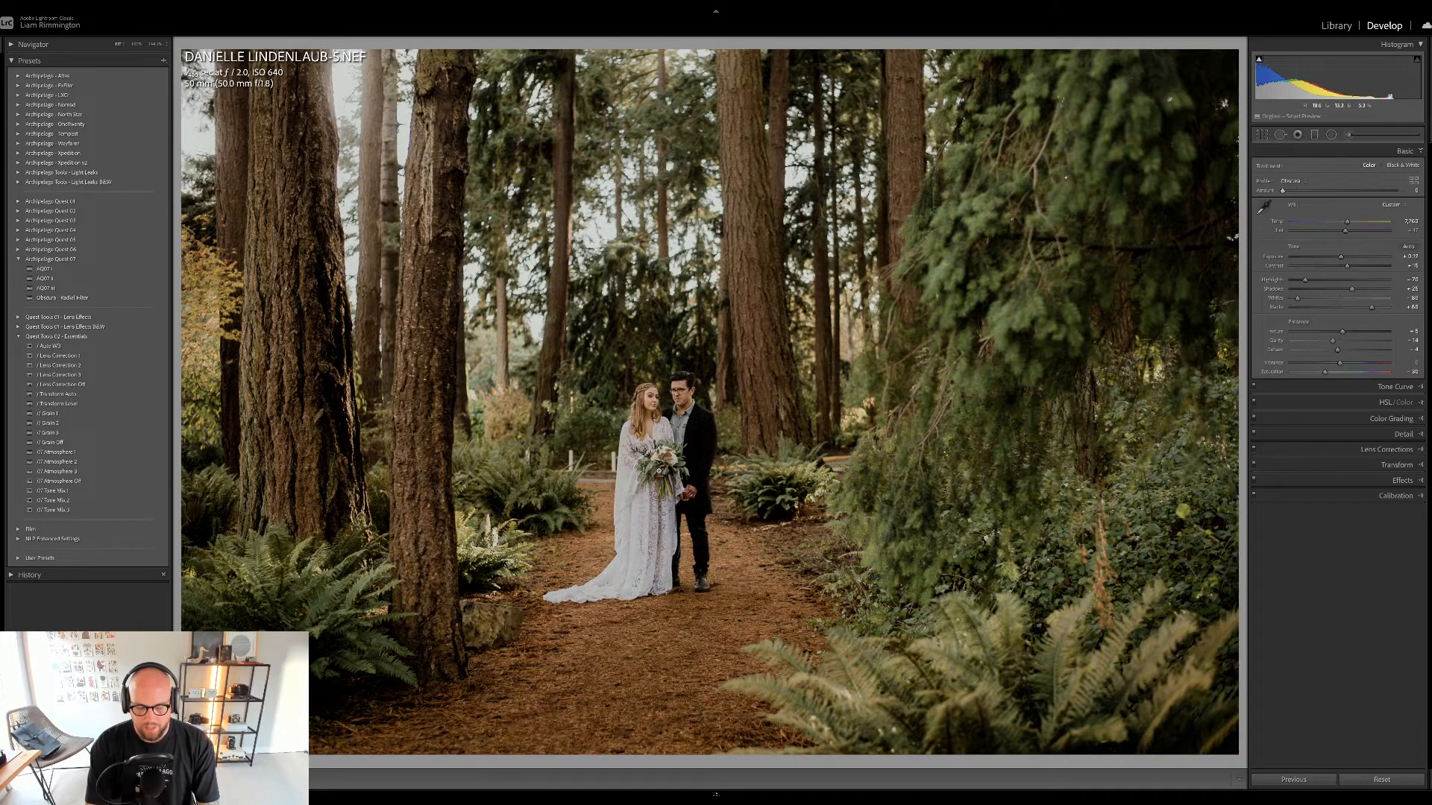
pyautogui.press('\\')
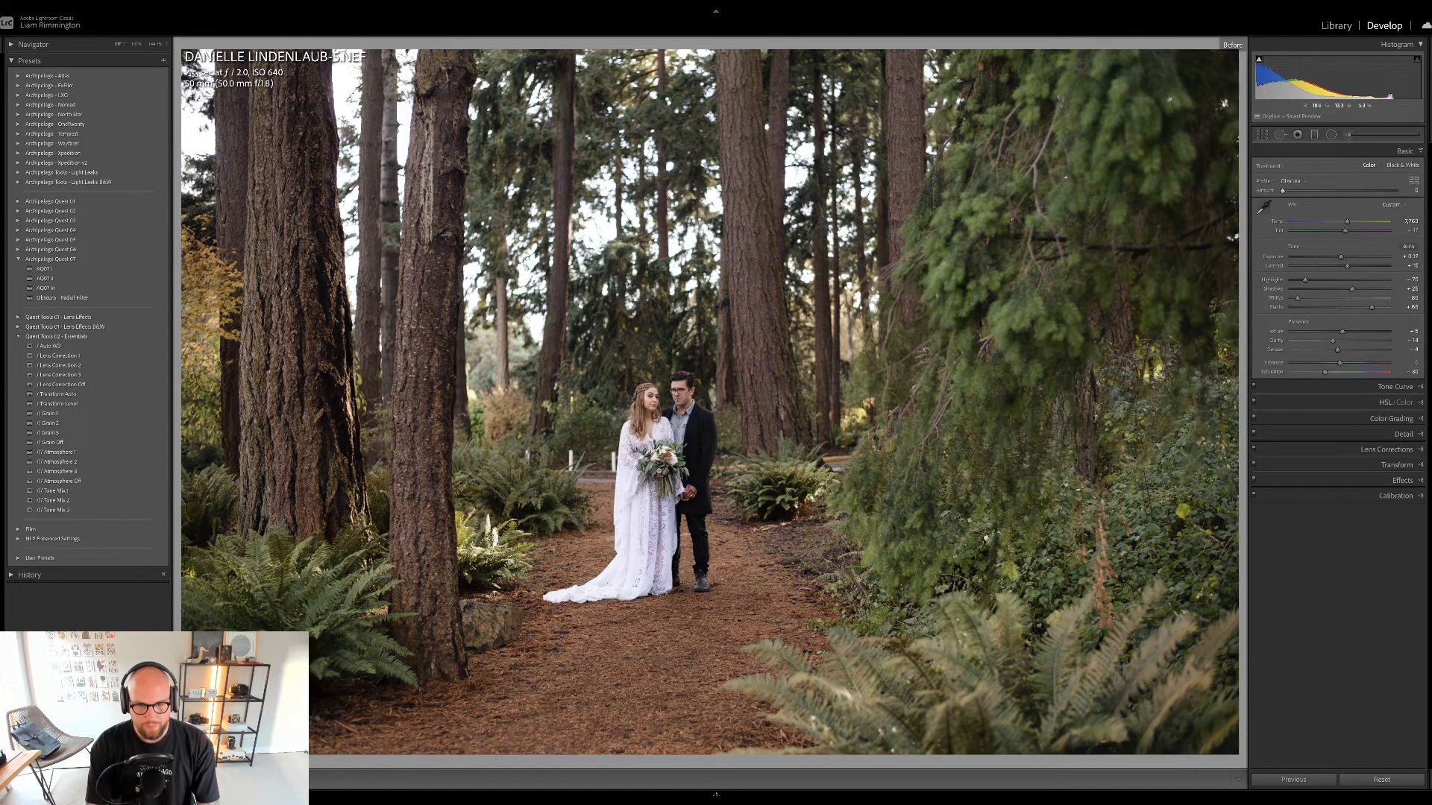
pyautogui.press('\\')
pyautogui.press('\\')
pyautogui.press('\\')
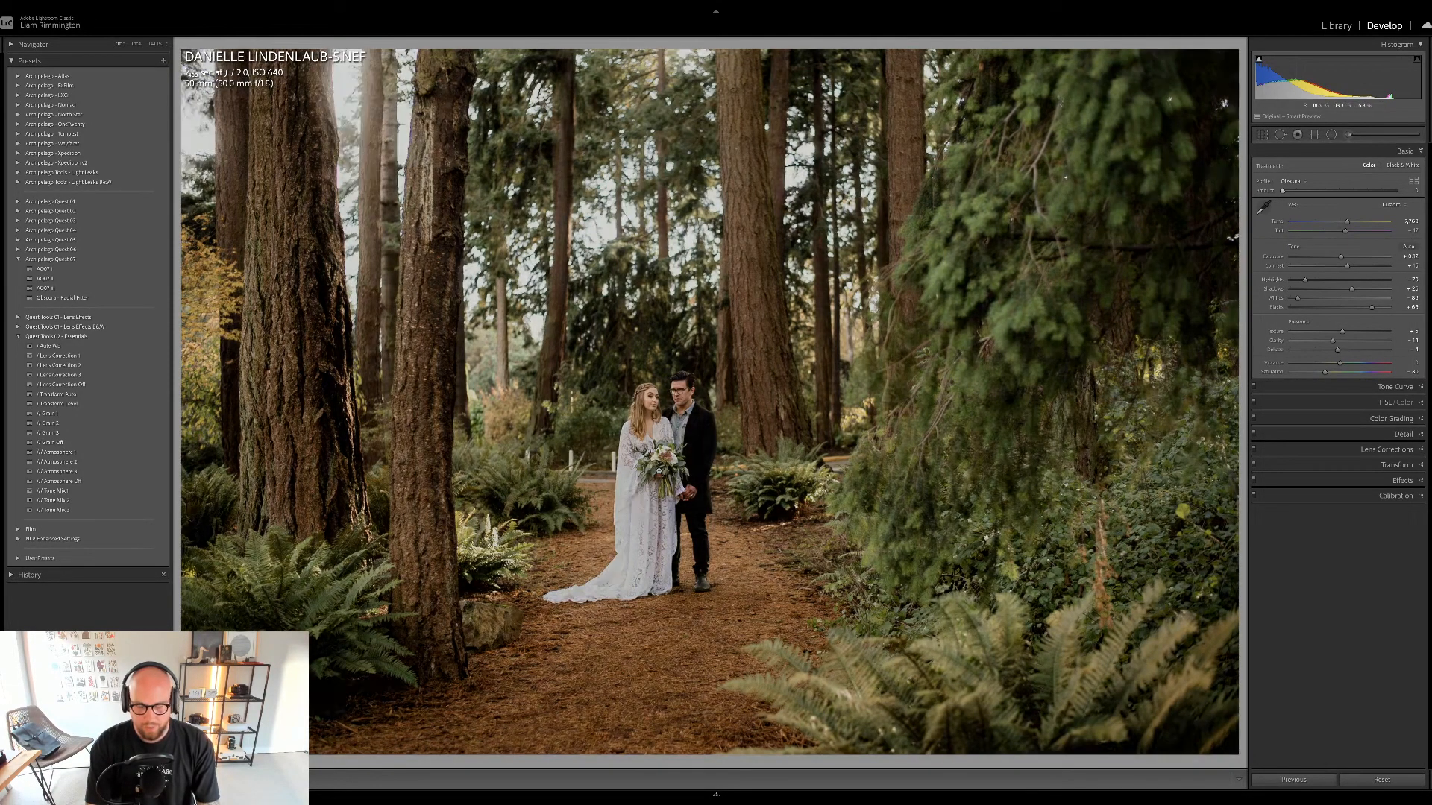
pyautogui.press('\\')
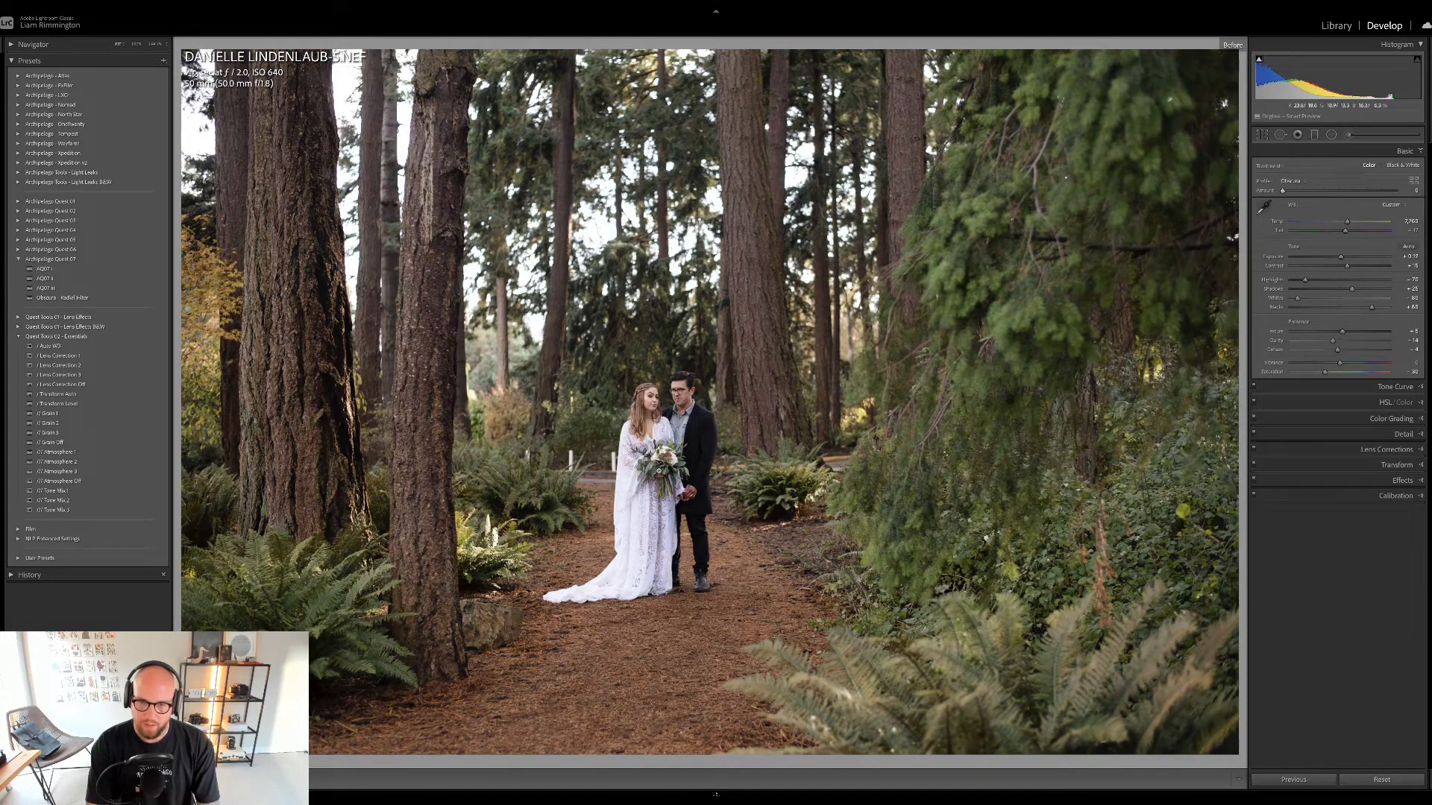
pyautogui.press('\\')
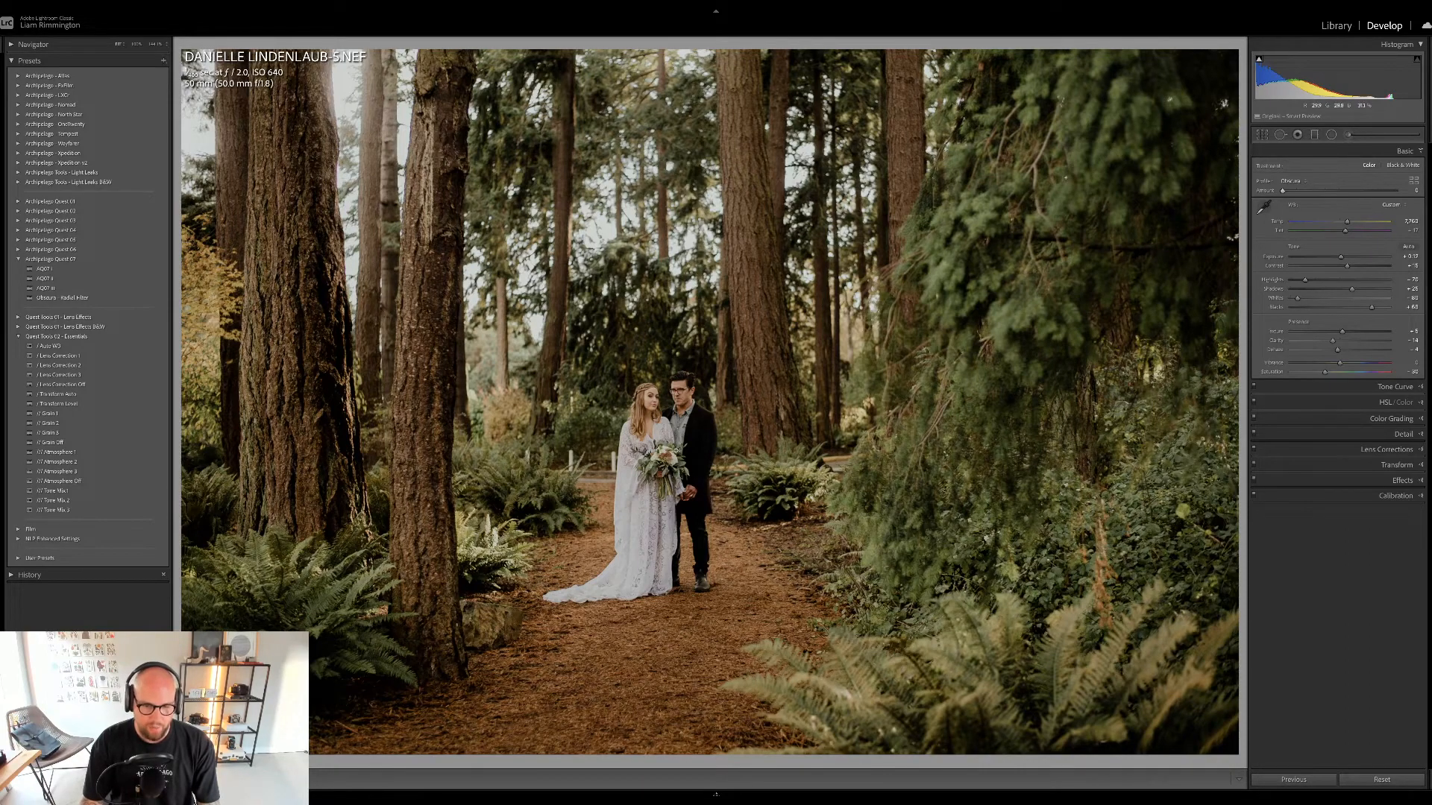
pyautogui.press('\\')
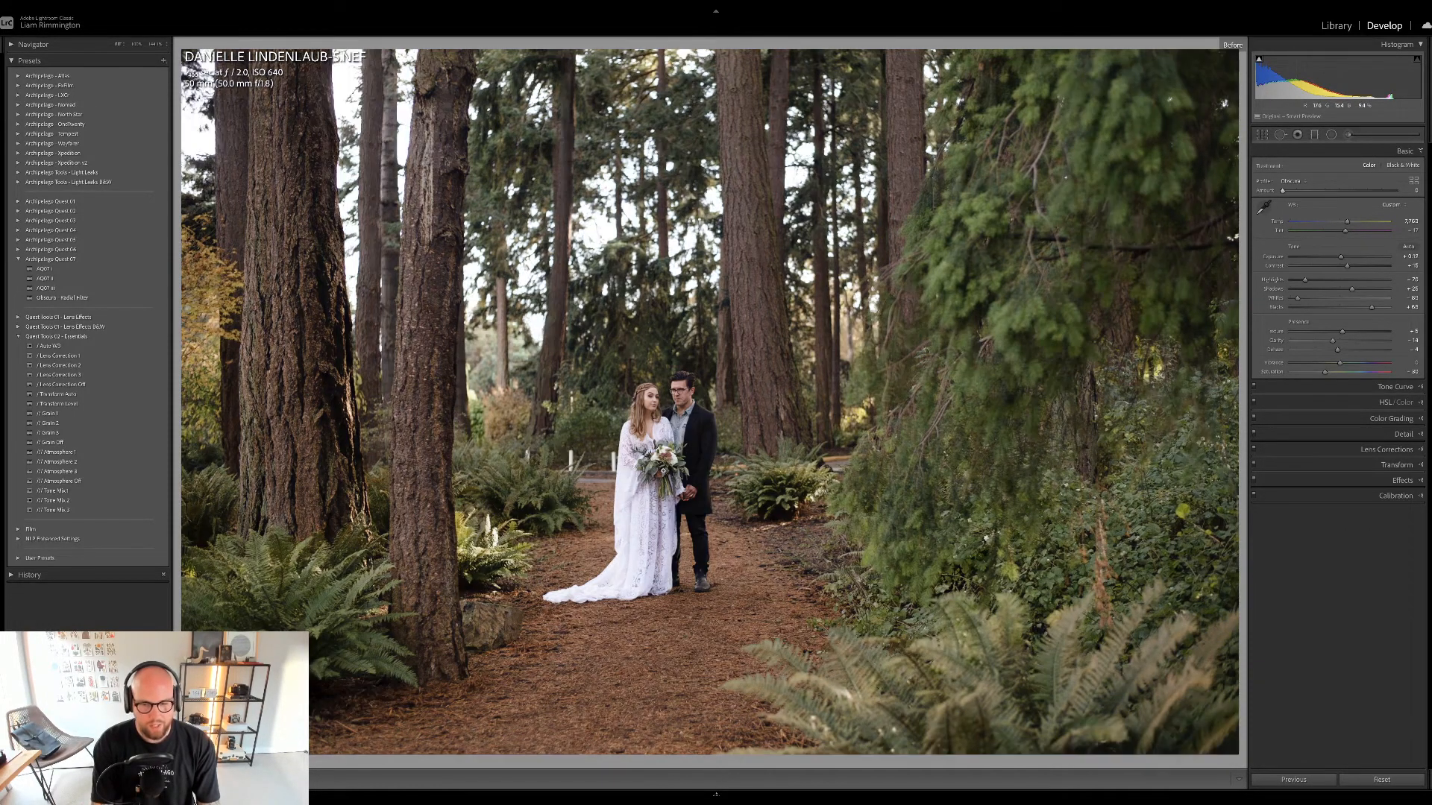
pyautogui.press('\\')
pyautogui.press('\\')
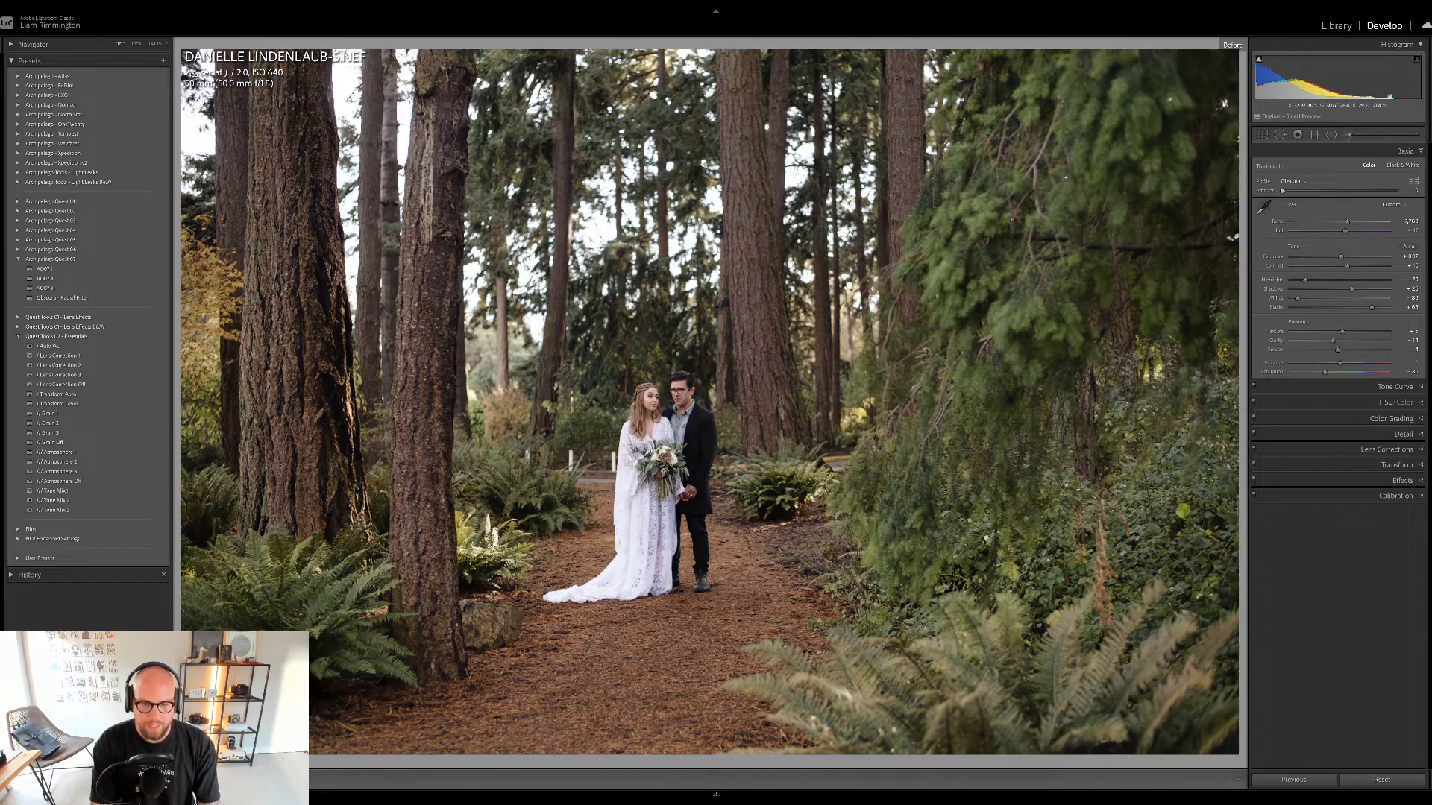
pyautogui.press('\\')
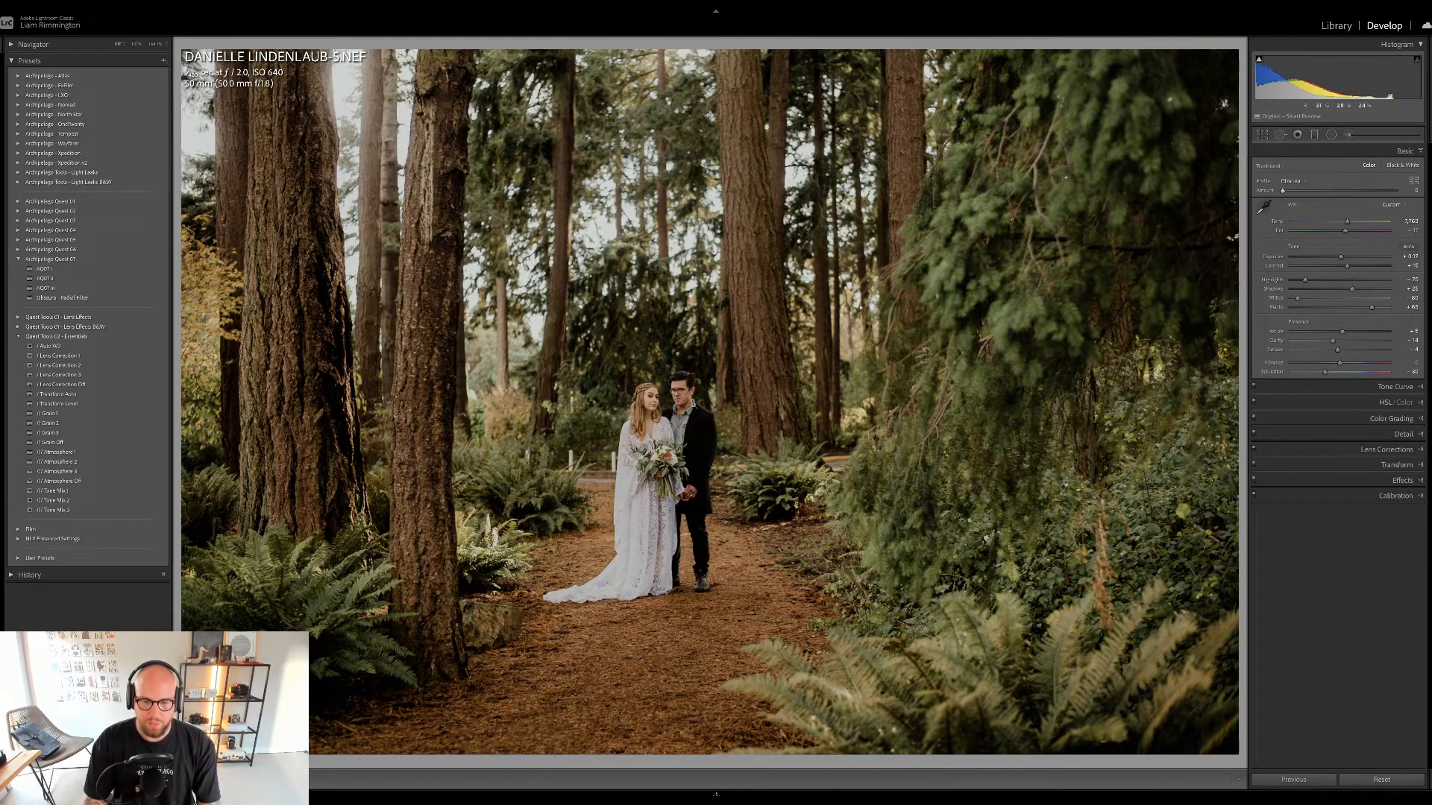
pyautogui.press('\\')
pyautogui.press('\\')
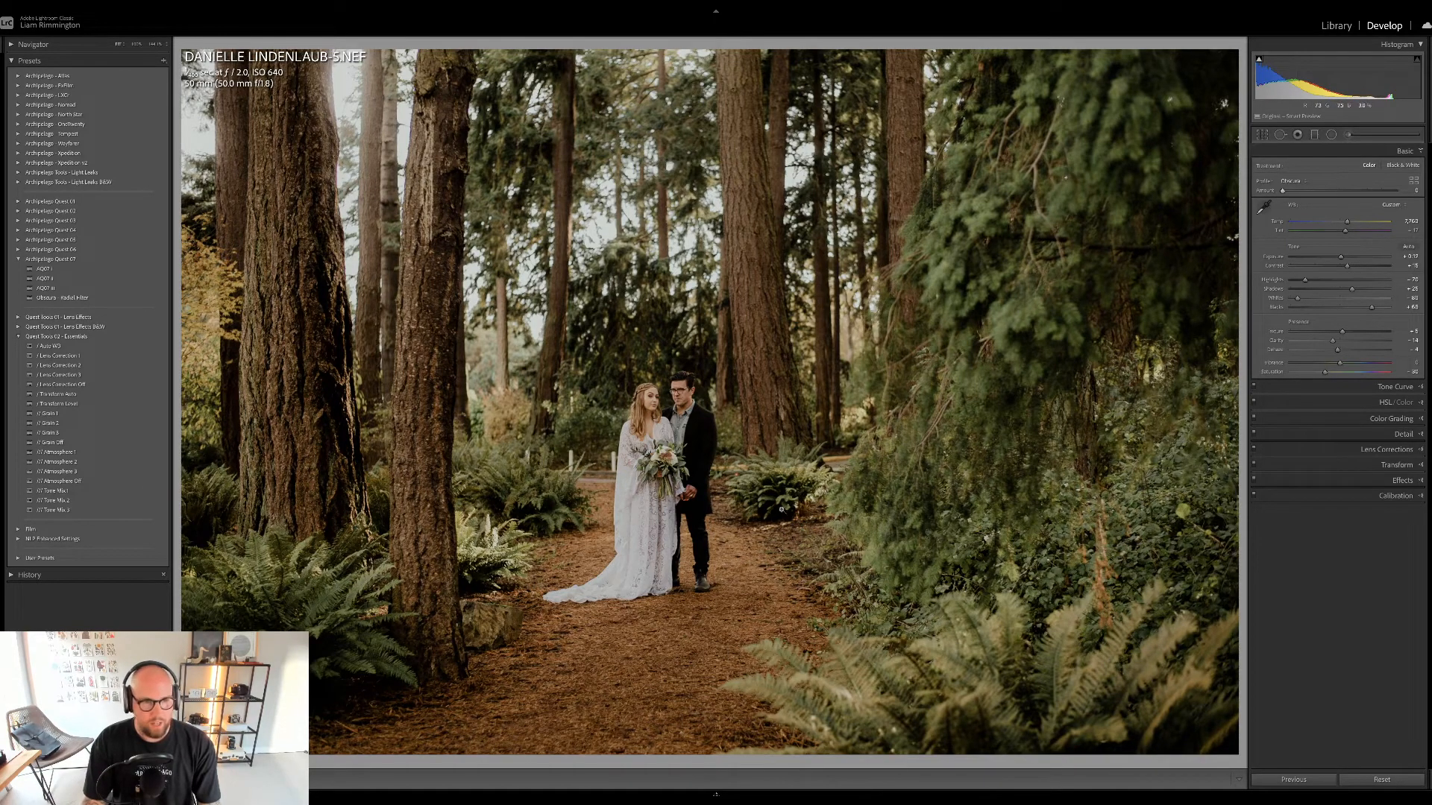
# - Examine the couple at a closer zoom, comparing before and after, and return to the full photo
pyautogui.click(660, 500)
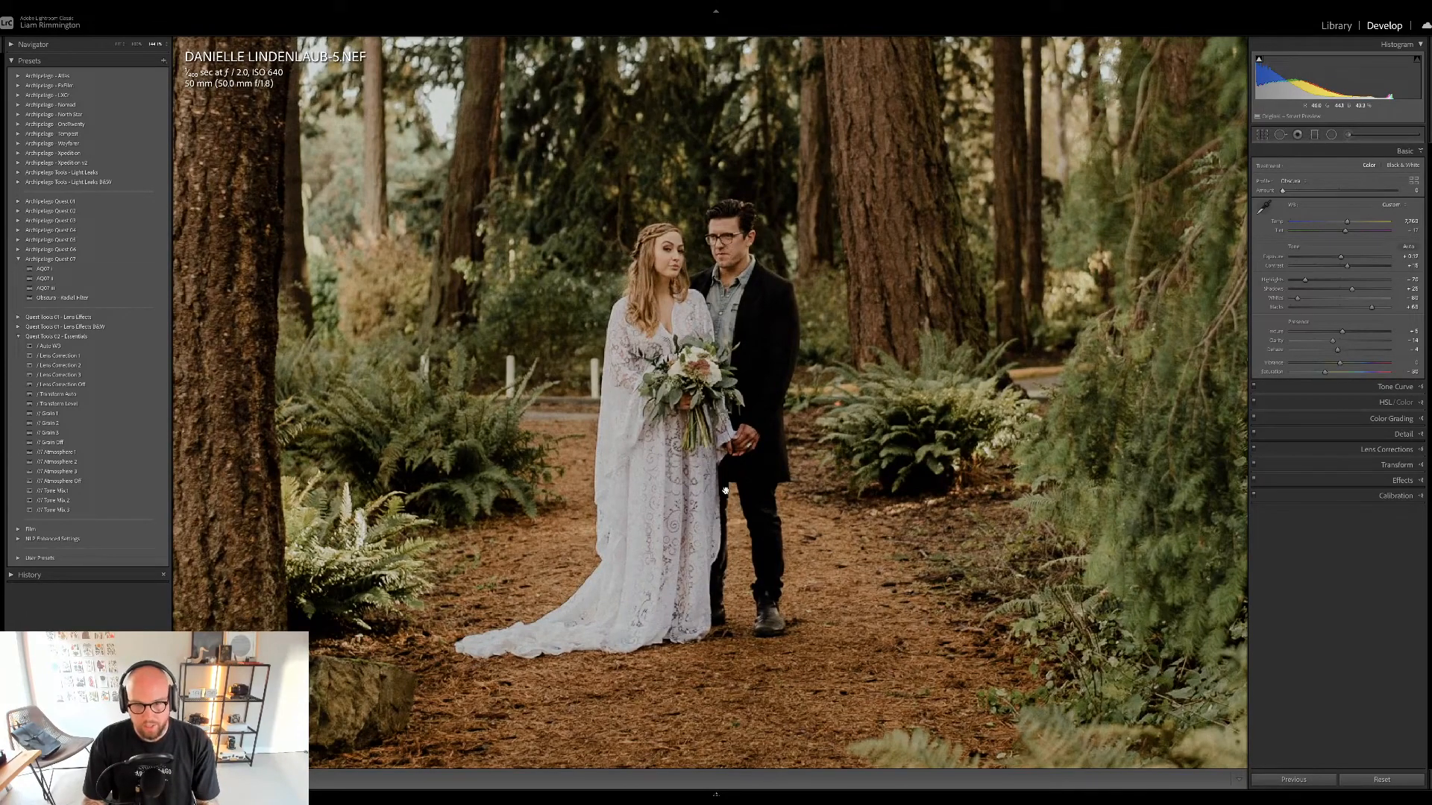
pyautogui.click(713, 510)
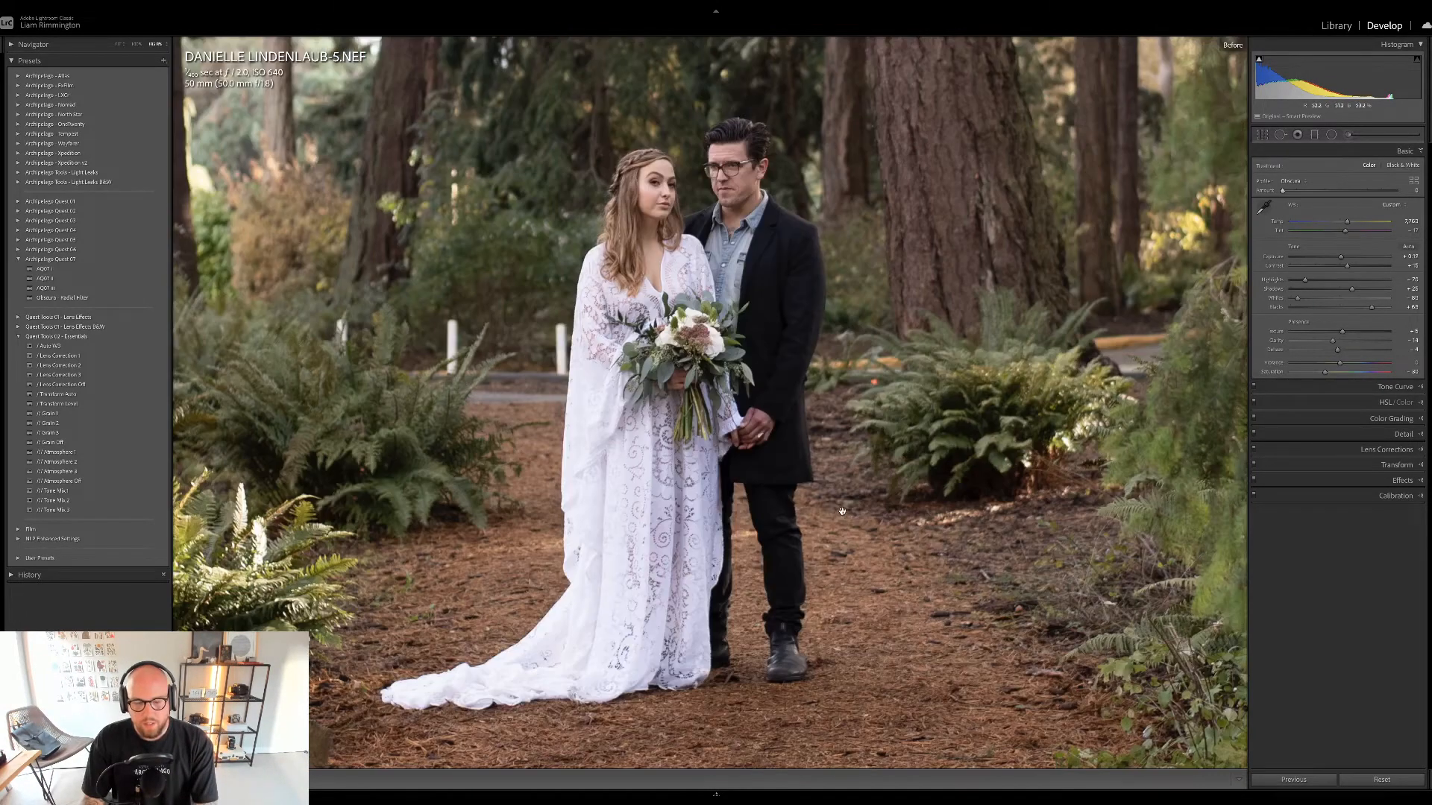
pyautogui.click(830, 502)
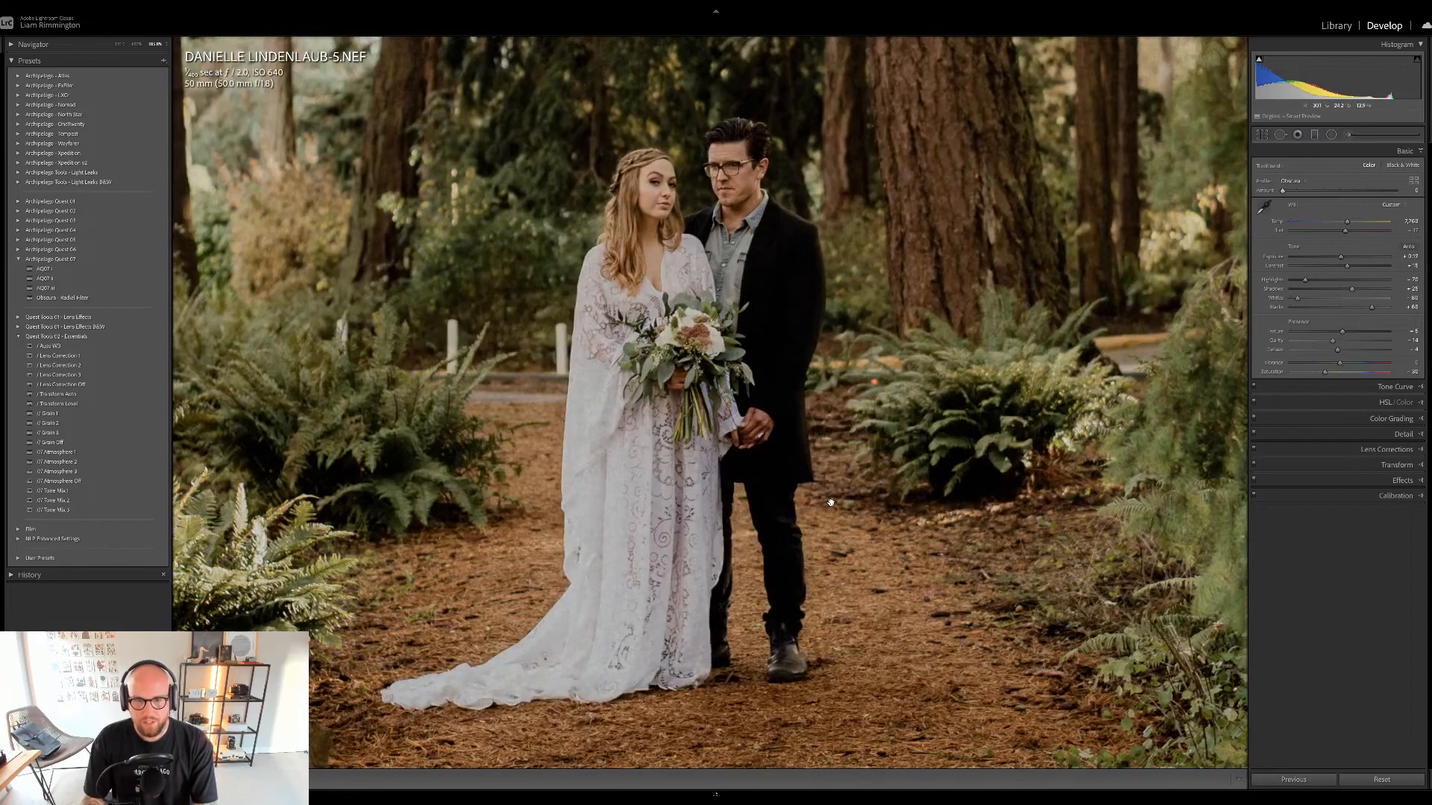
pyautogui.click(830, 502)
pyautogui.click(756, 437)
pyautogui.click(756, 437)
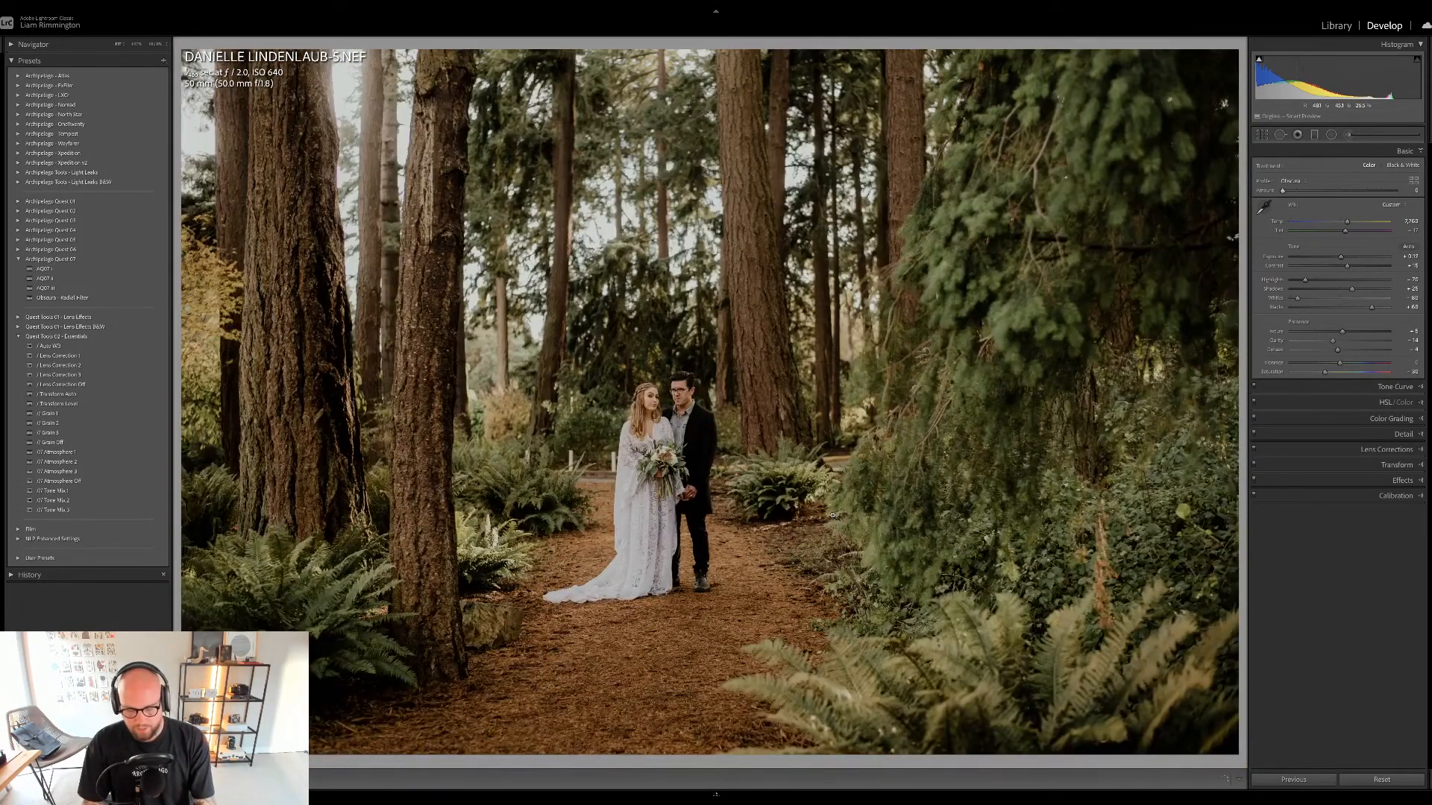
# - Open the maternity portrait in the forest for editing, raise its exposure to about +0.34 and cool the white balance temperature slightly
pyautogui.press('g')
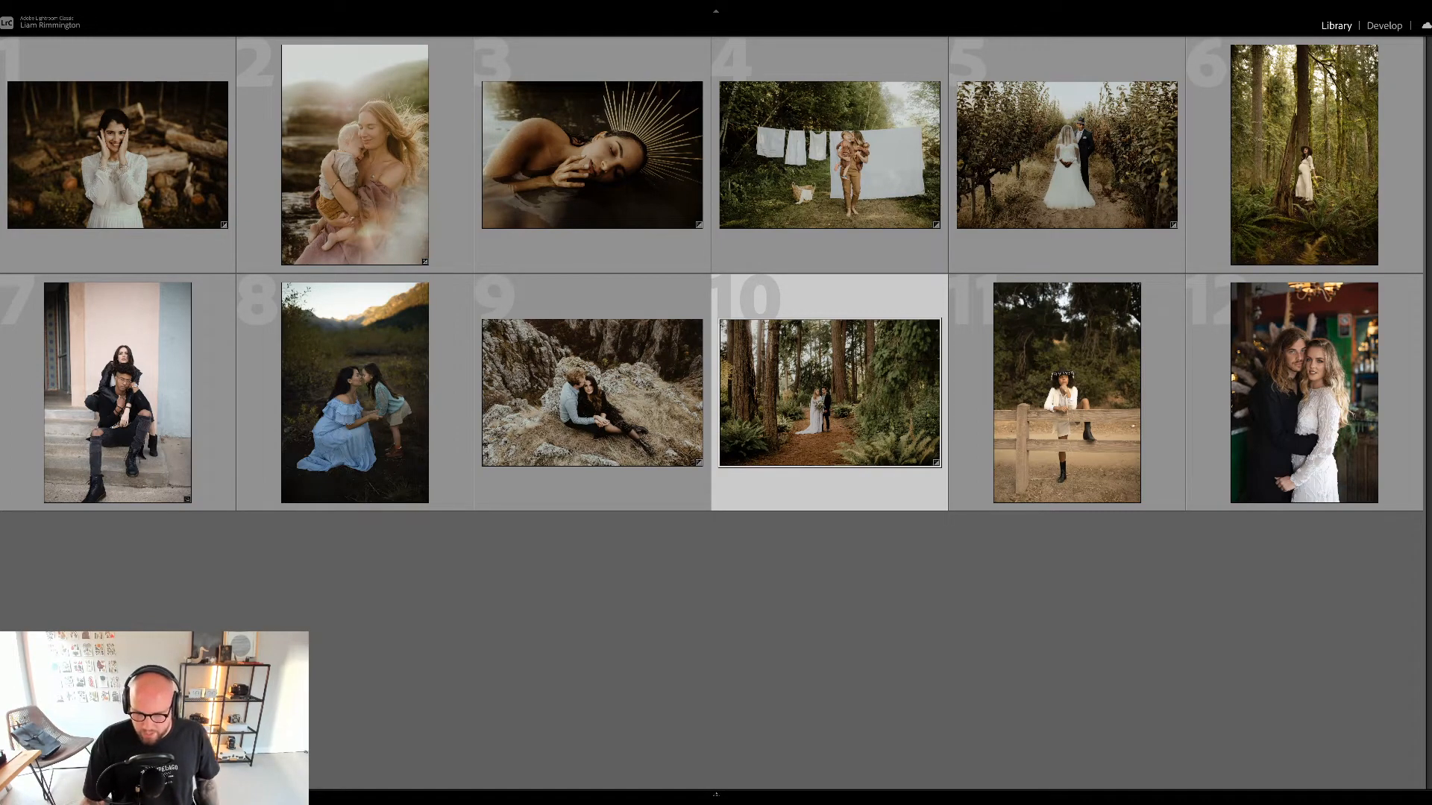
pyautogui.click(1306, 178)
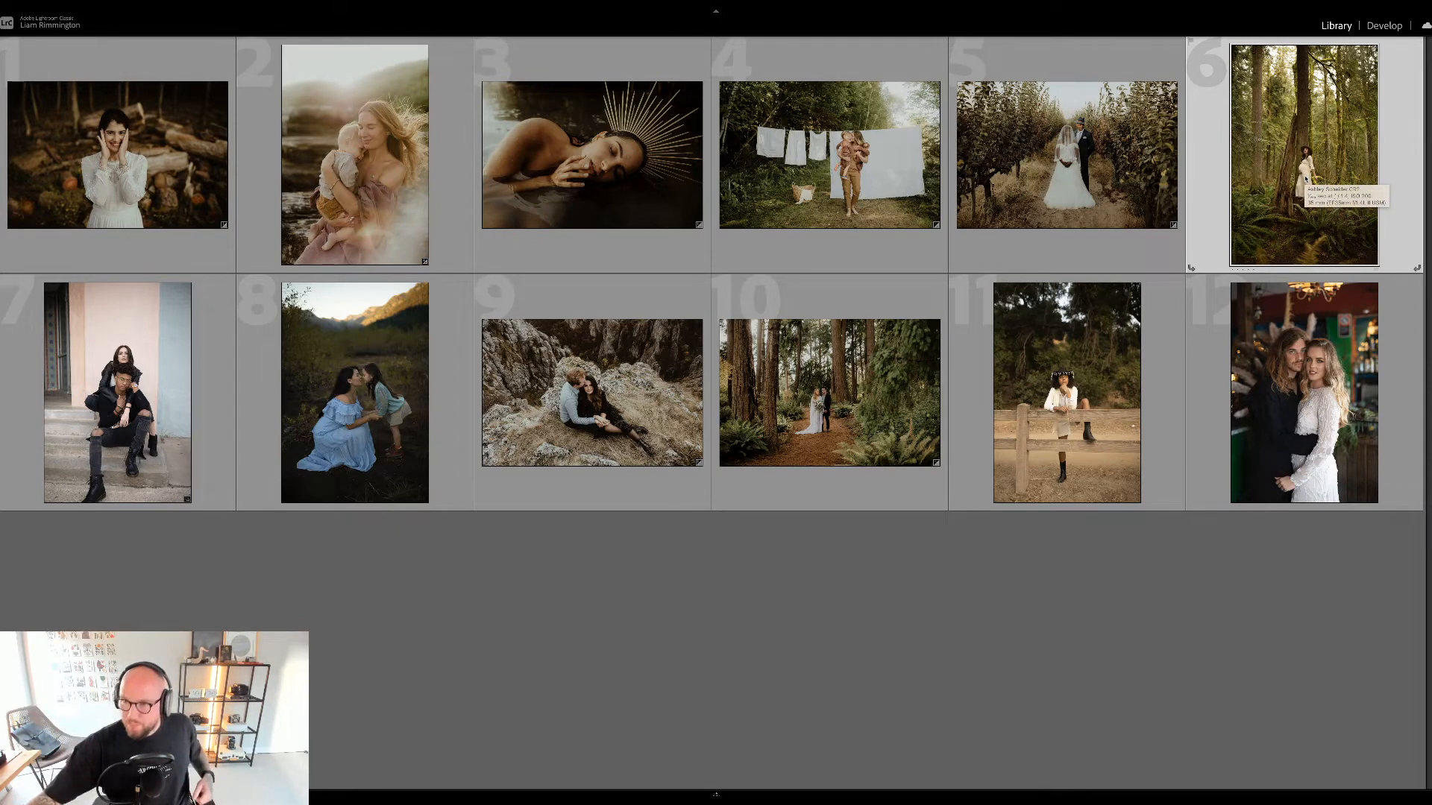
pyautogui.press('d')
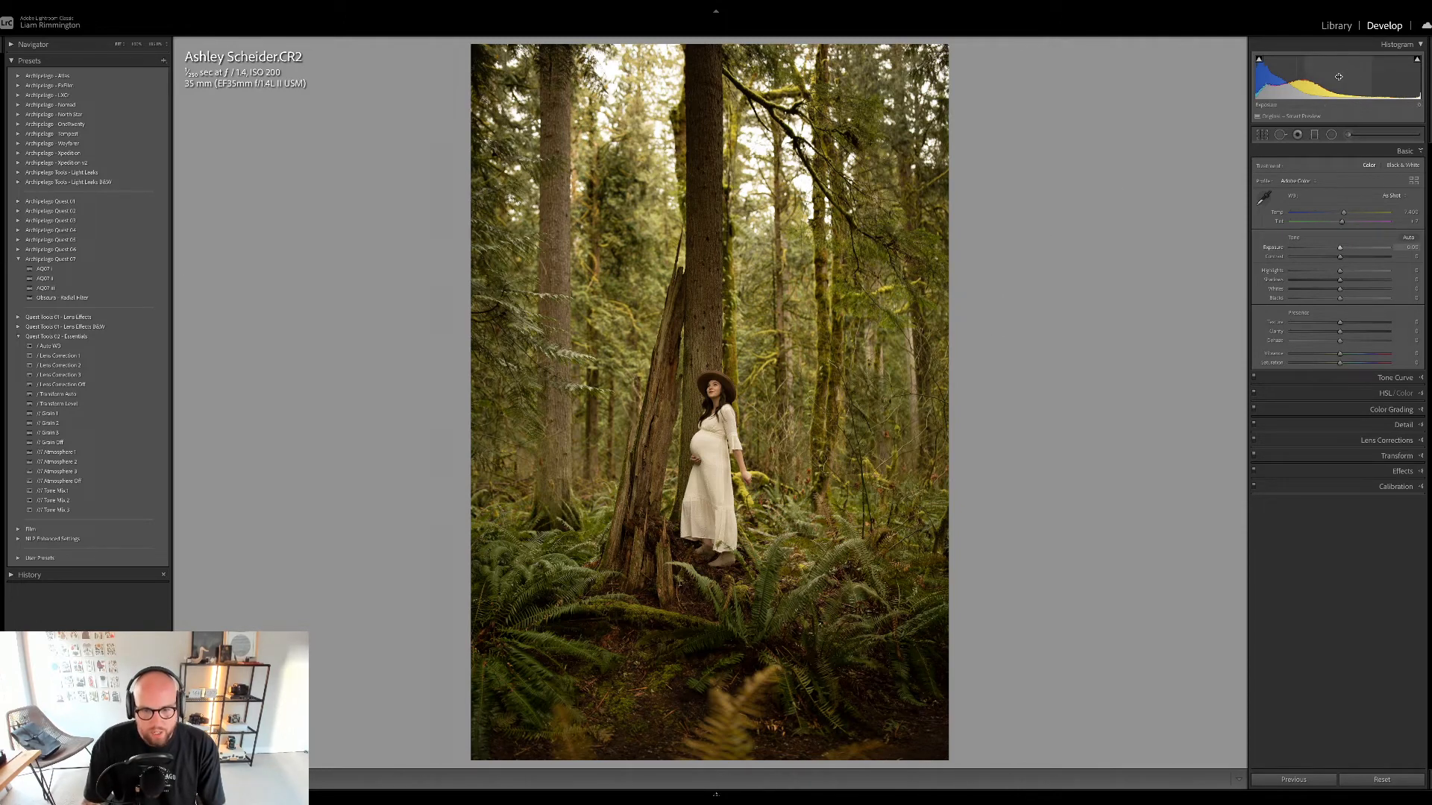
pyautogui.moveTo(1338, 77); pyautogui.dragTo(1365, 77)
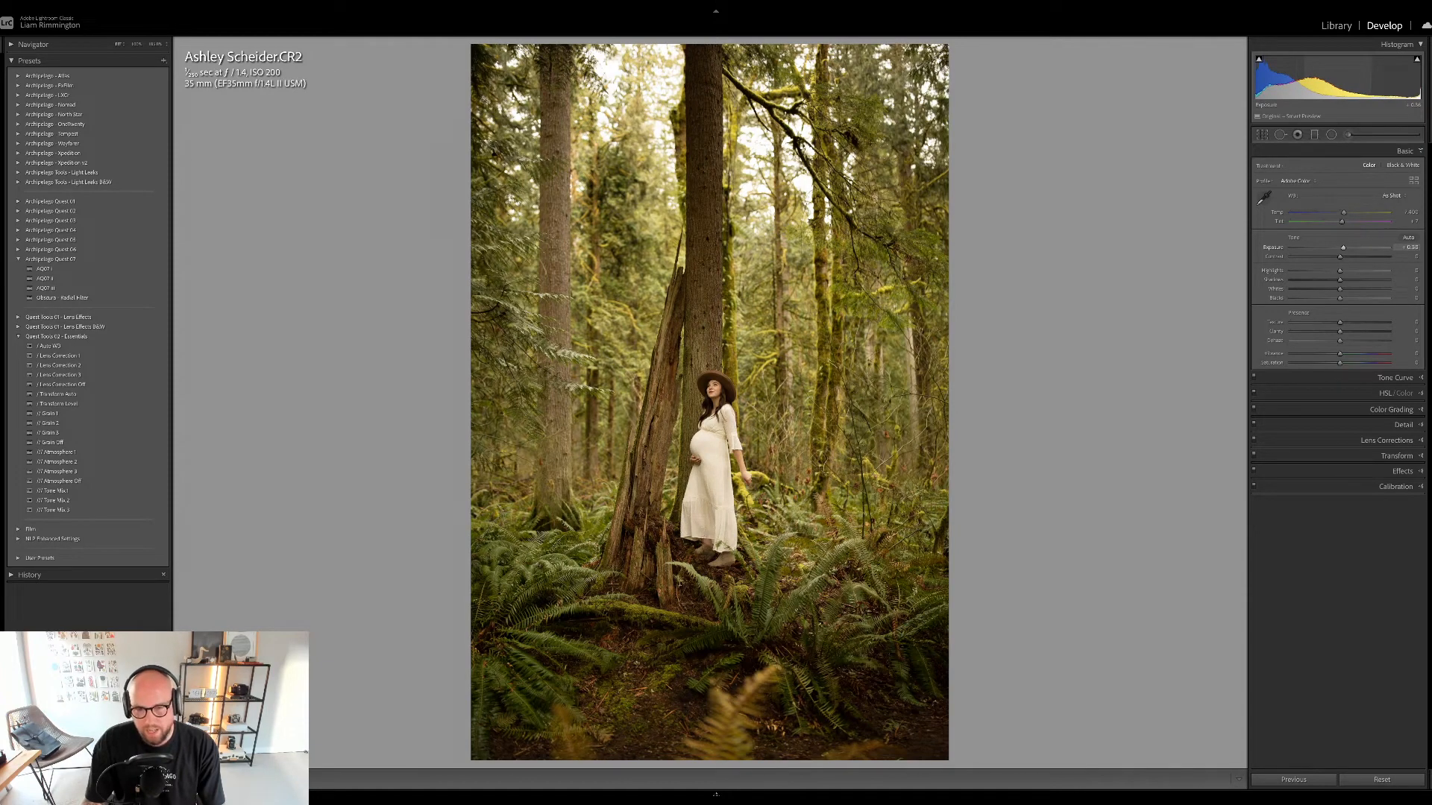
pyautogui.moveTo(1364, 77); pyautogui.dragTo(1363, 77)
pyautogui.moveTo(1344, 214); pyautogui.dragTo(1339, 214)
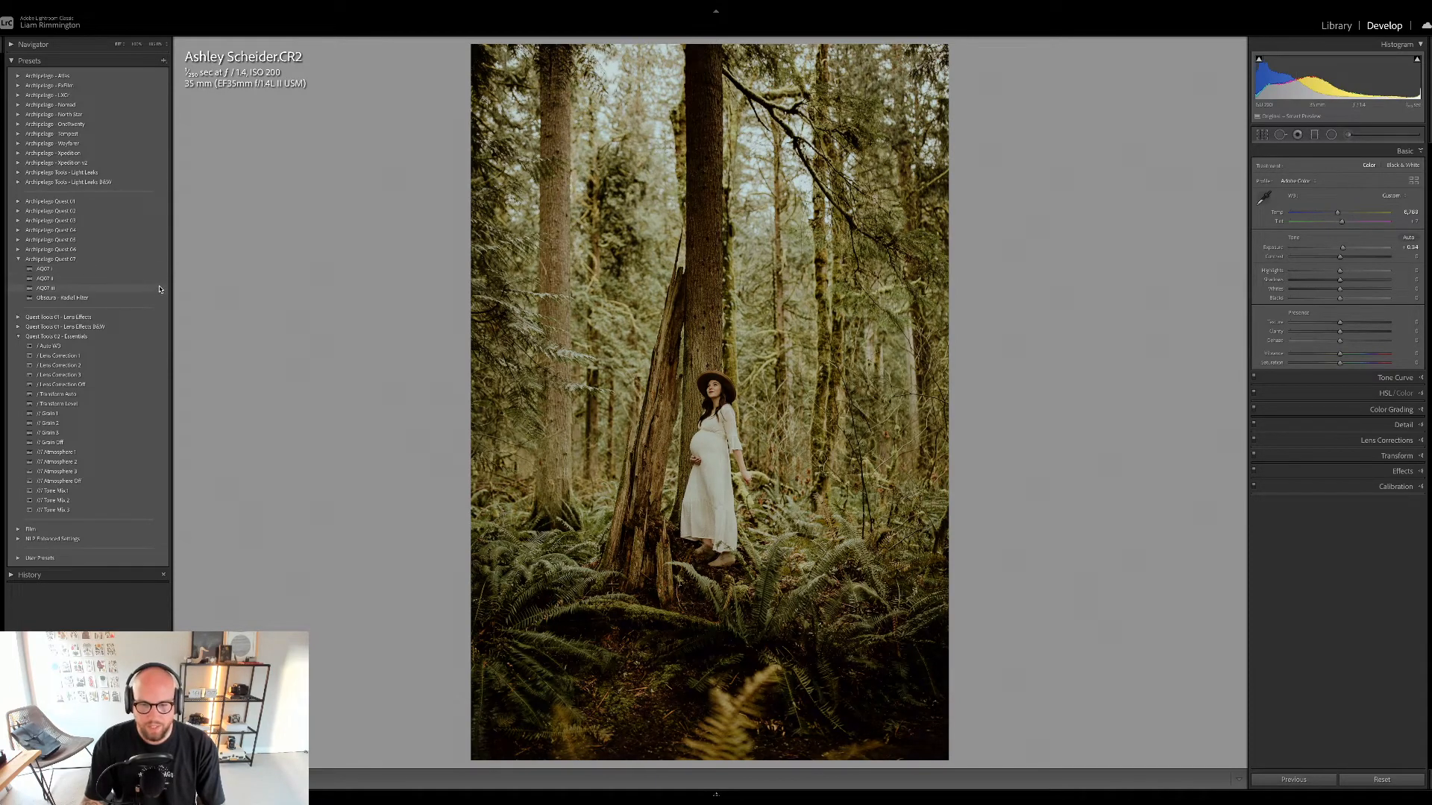
# - Apply the first Archipelago Quest 07 preset to the forest maternity portrait and raise its profile amount to about a quarter of the range
pyautogui.click(158, 272)
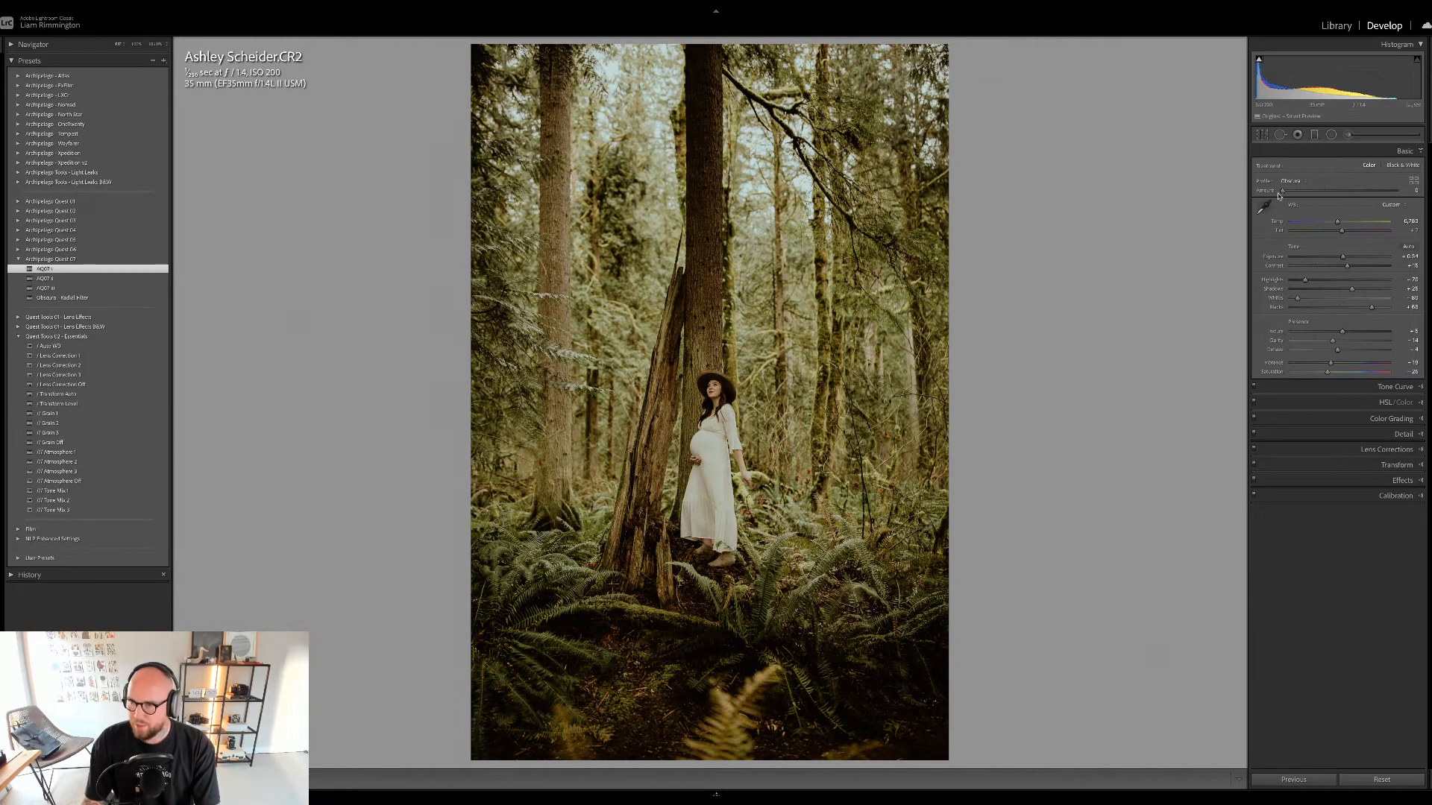
pyautogui.moveTo(1283, 191); pyautogui.dragTo(1310, 204)
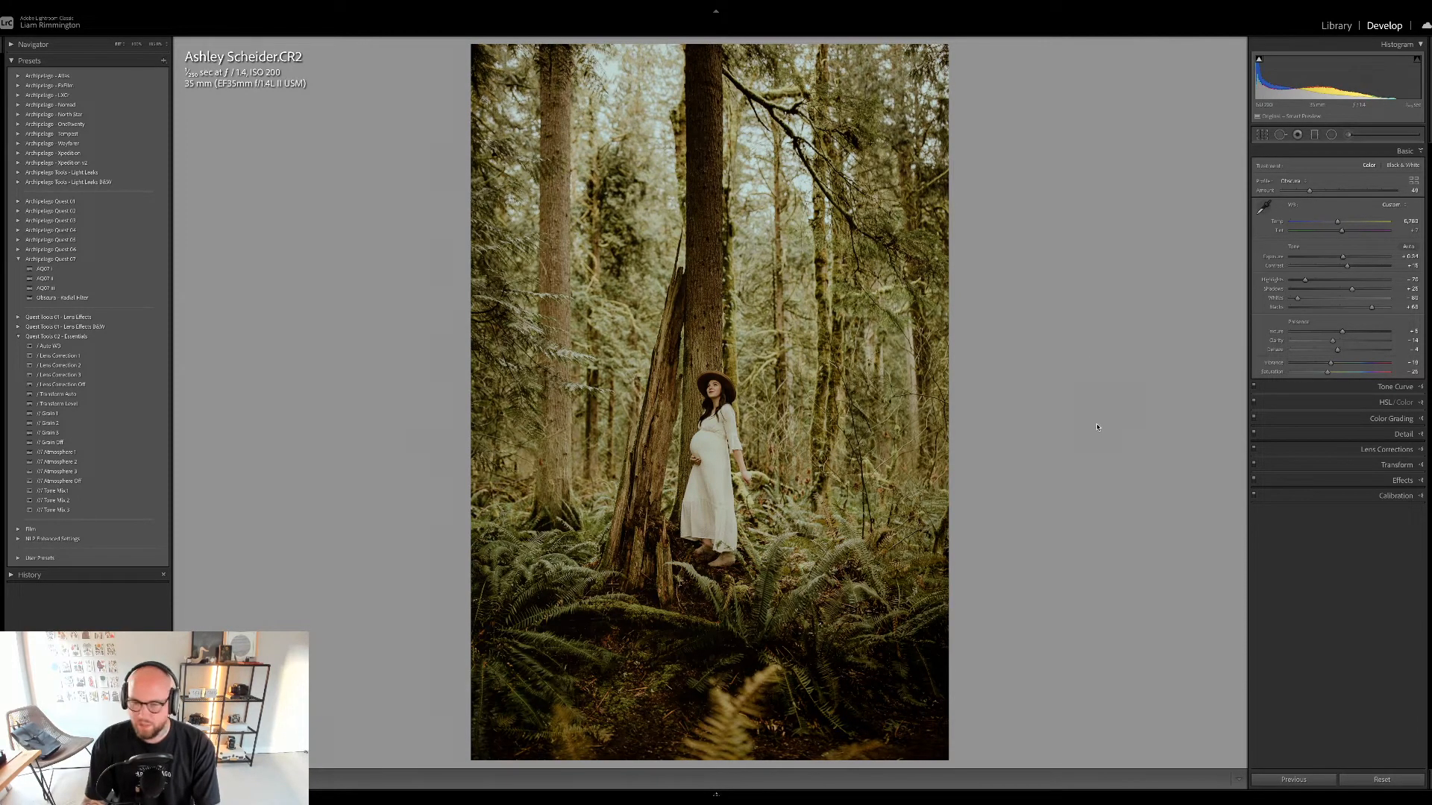
# - Compare the unedited and edited versions of the forest maternity portrait, including side by side
pyautogui.press('\\')
pyautogui.press('\\')
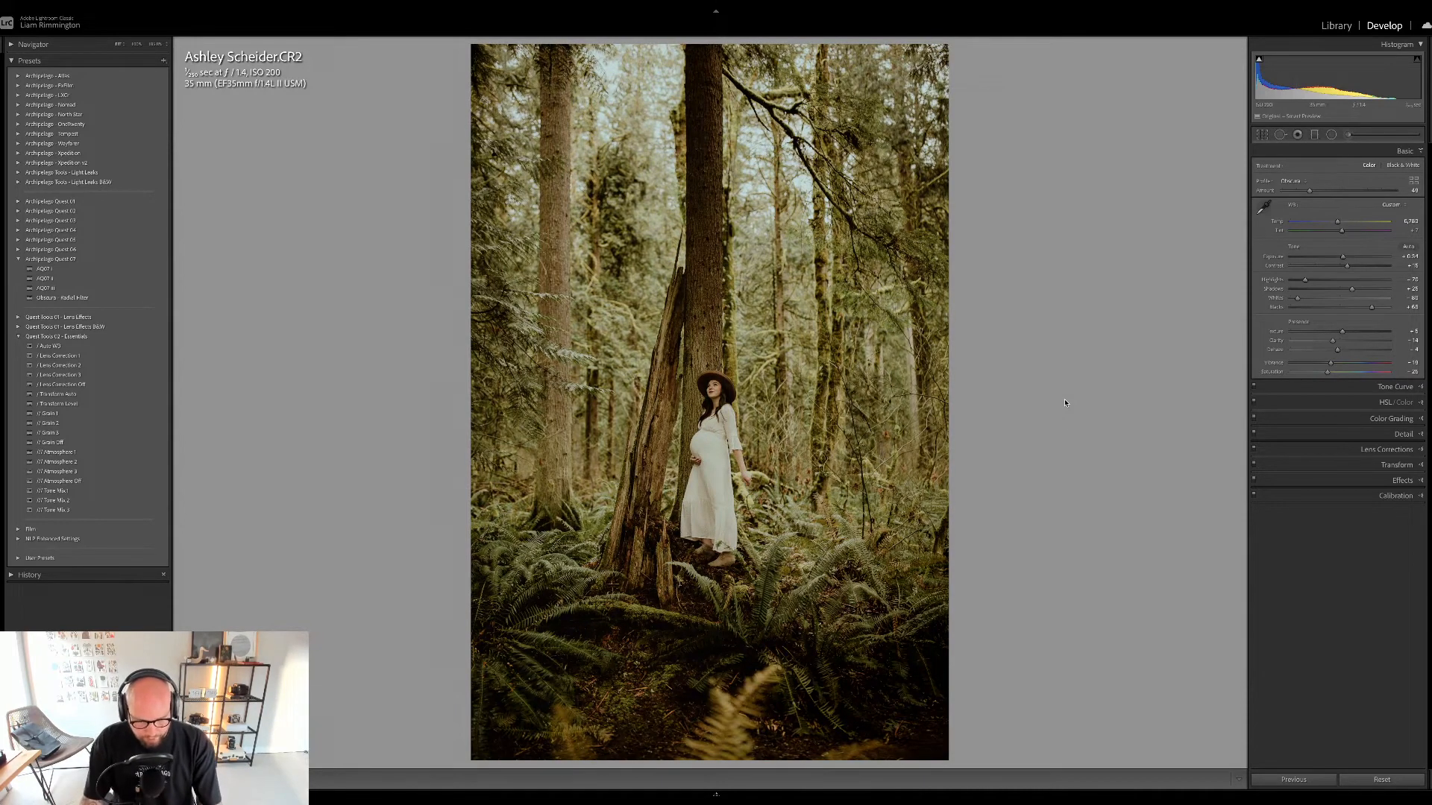
pyautogui.press('y')
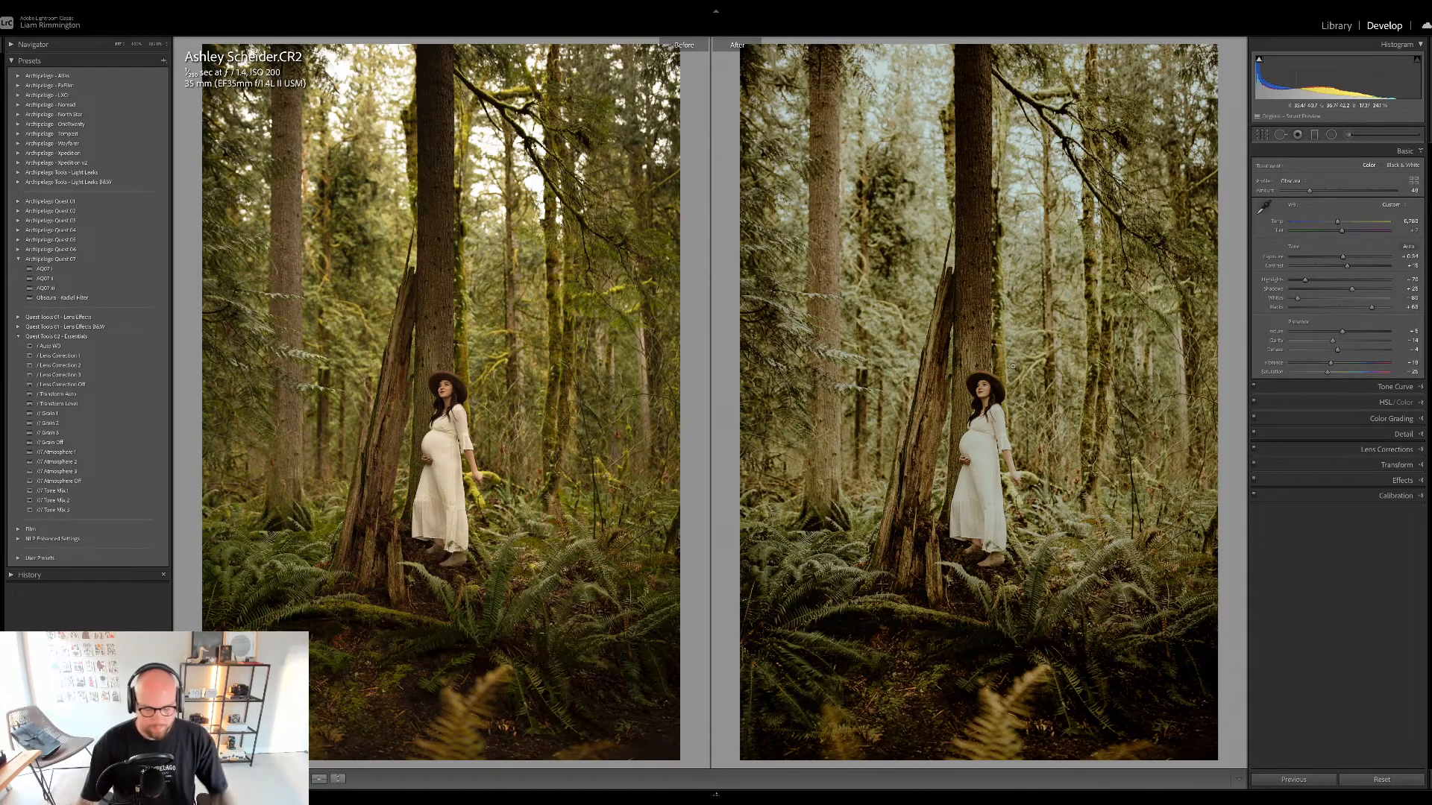
# - Open the portrait of the couple embracing in the bar for editing and raise its exposure
pyautogui.press('g')
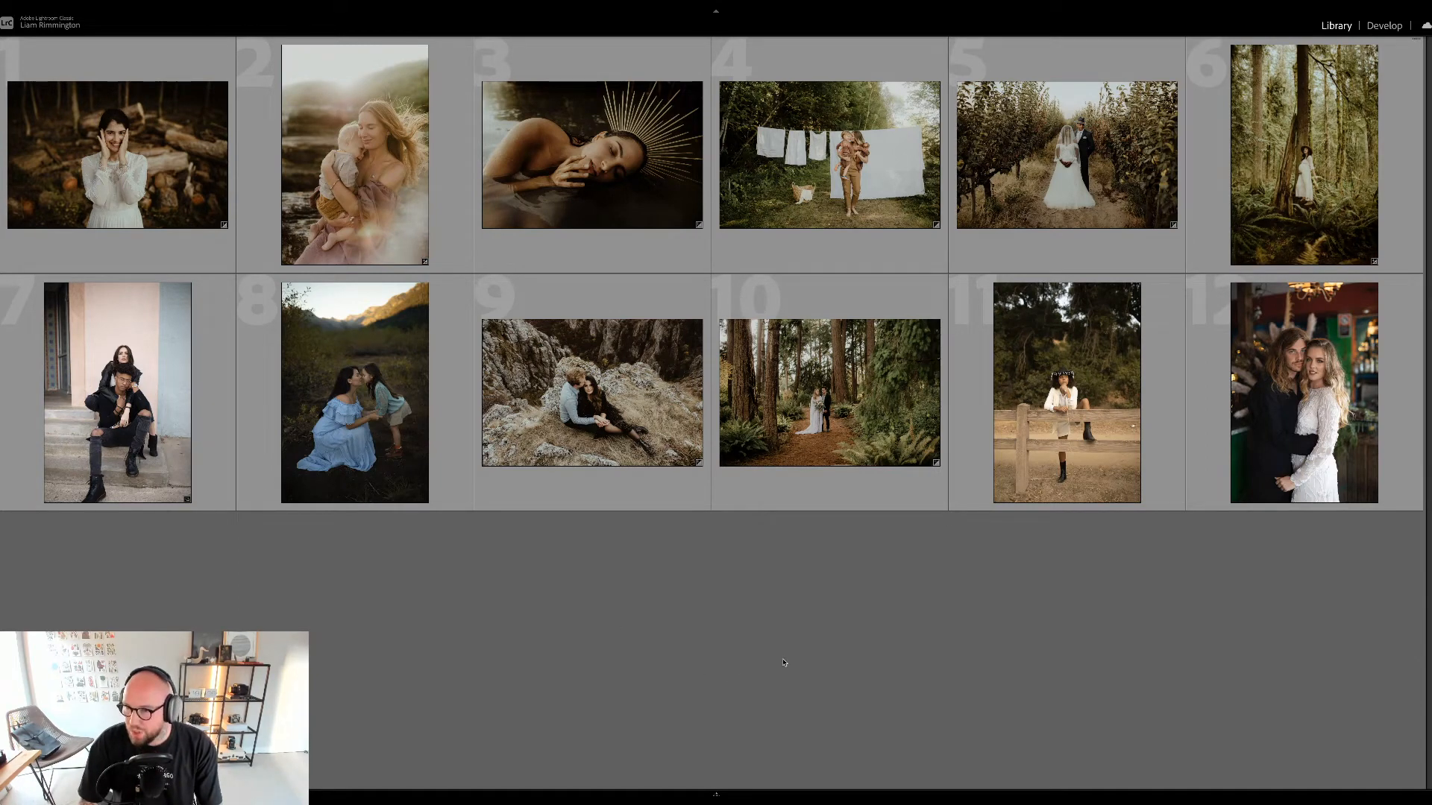
pyautogui.click(1246, 419)
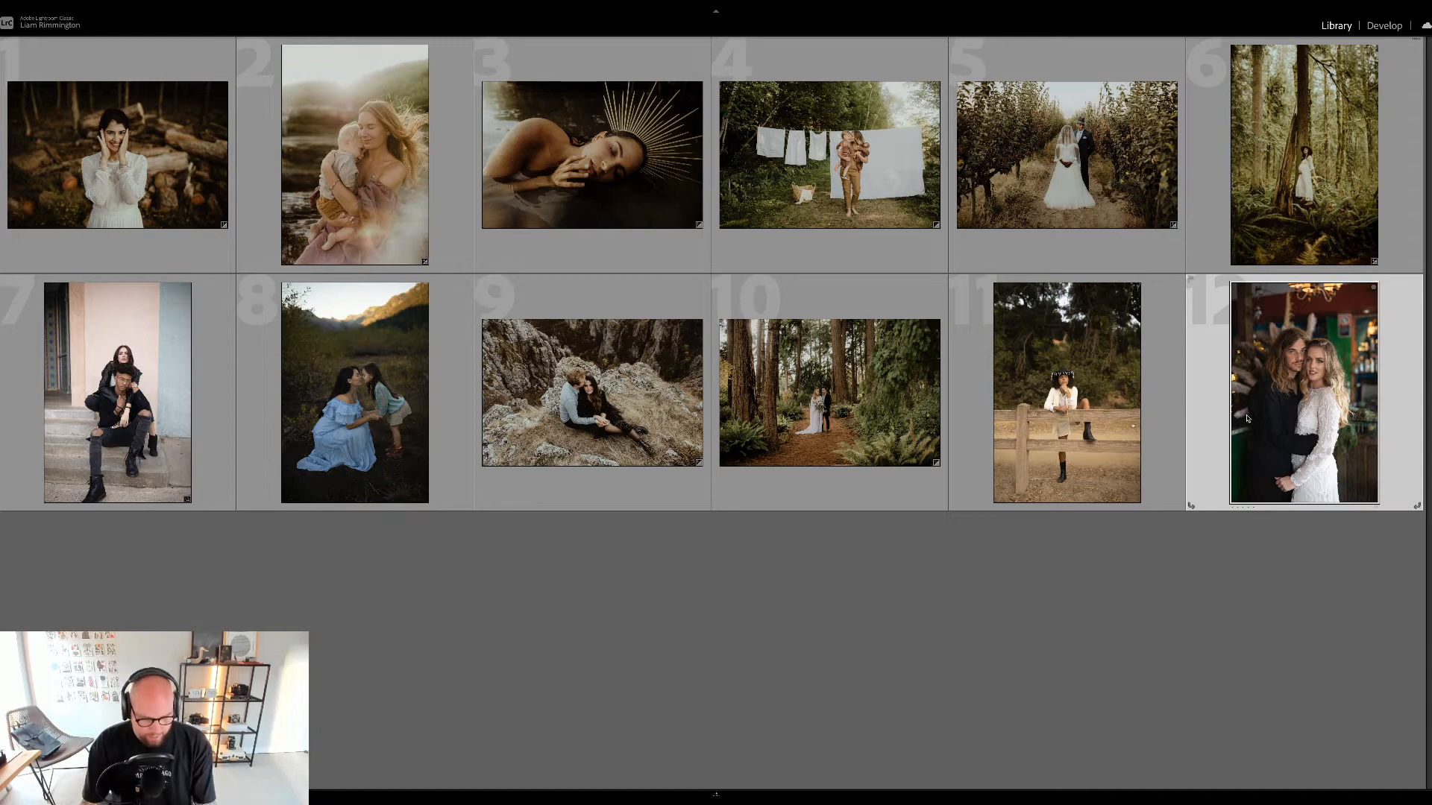
pyautogui.press('d')
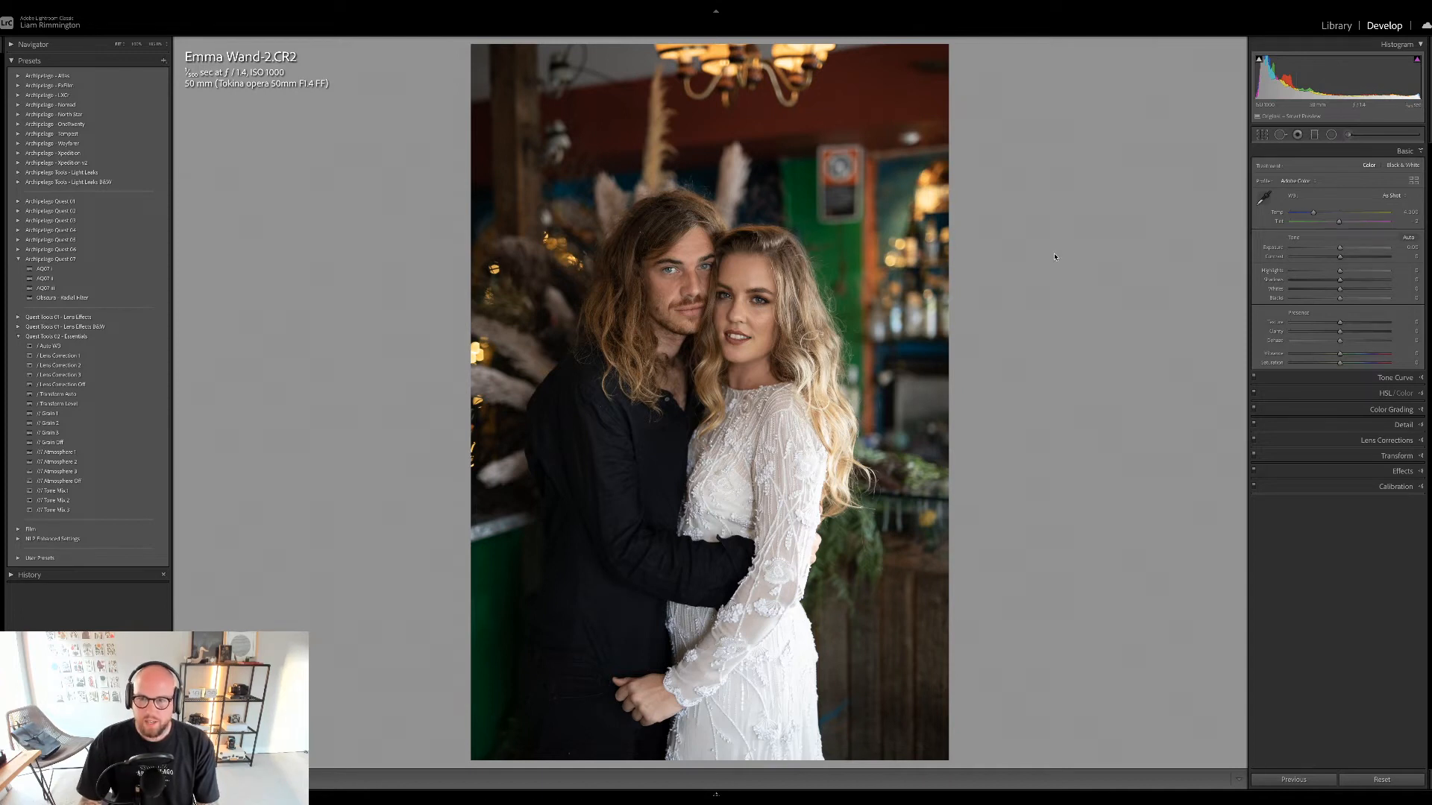
pyautogui.moveTo(1325, 73); pyautogui.dragTo(1334, 73)
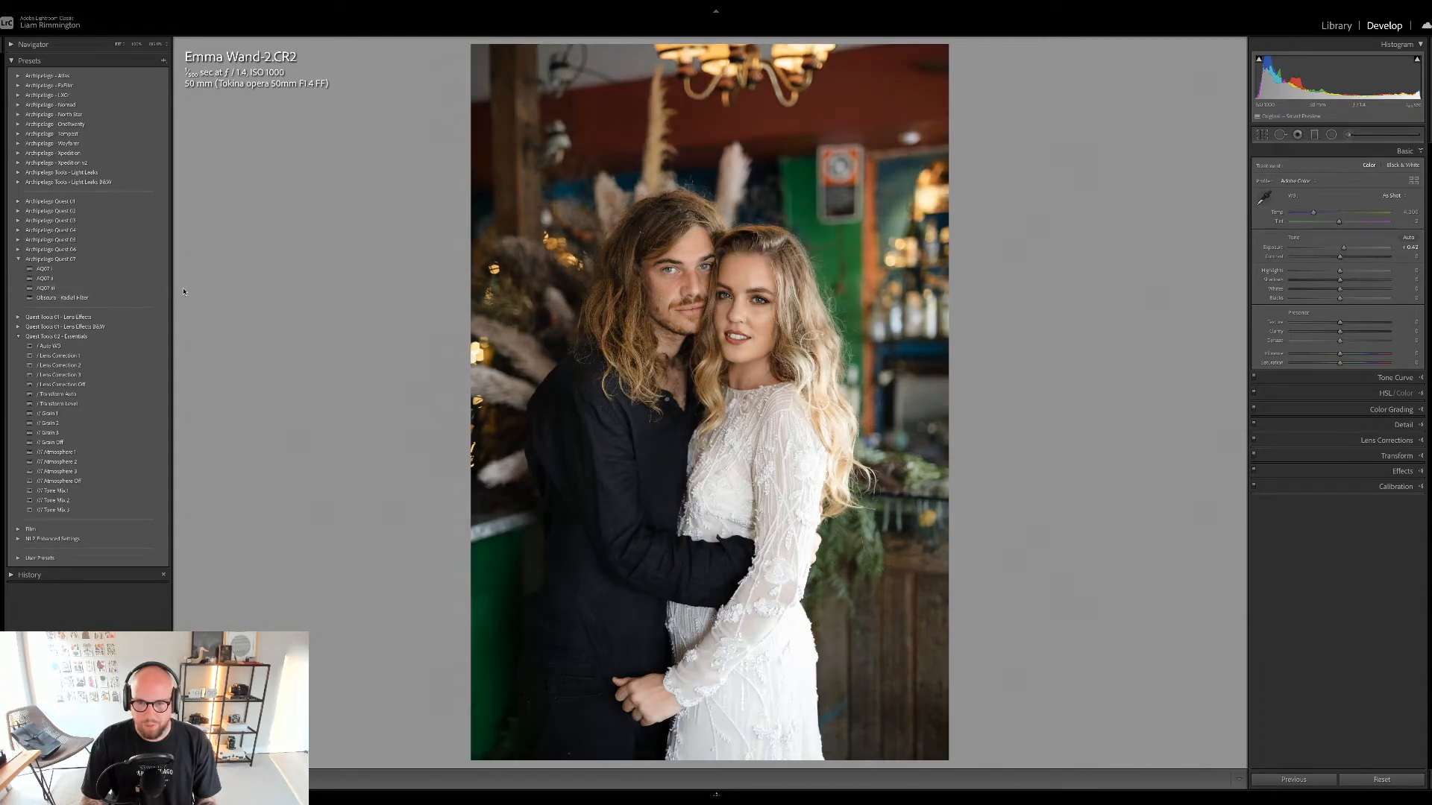
# - Apply the third Archipelago Quest 07 preset to the bar couple portrait, try its profile amount at maximum, and undo that amount change
pyautogui.click(147, 290)
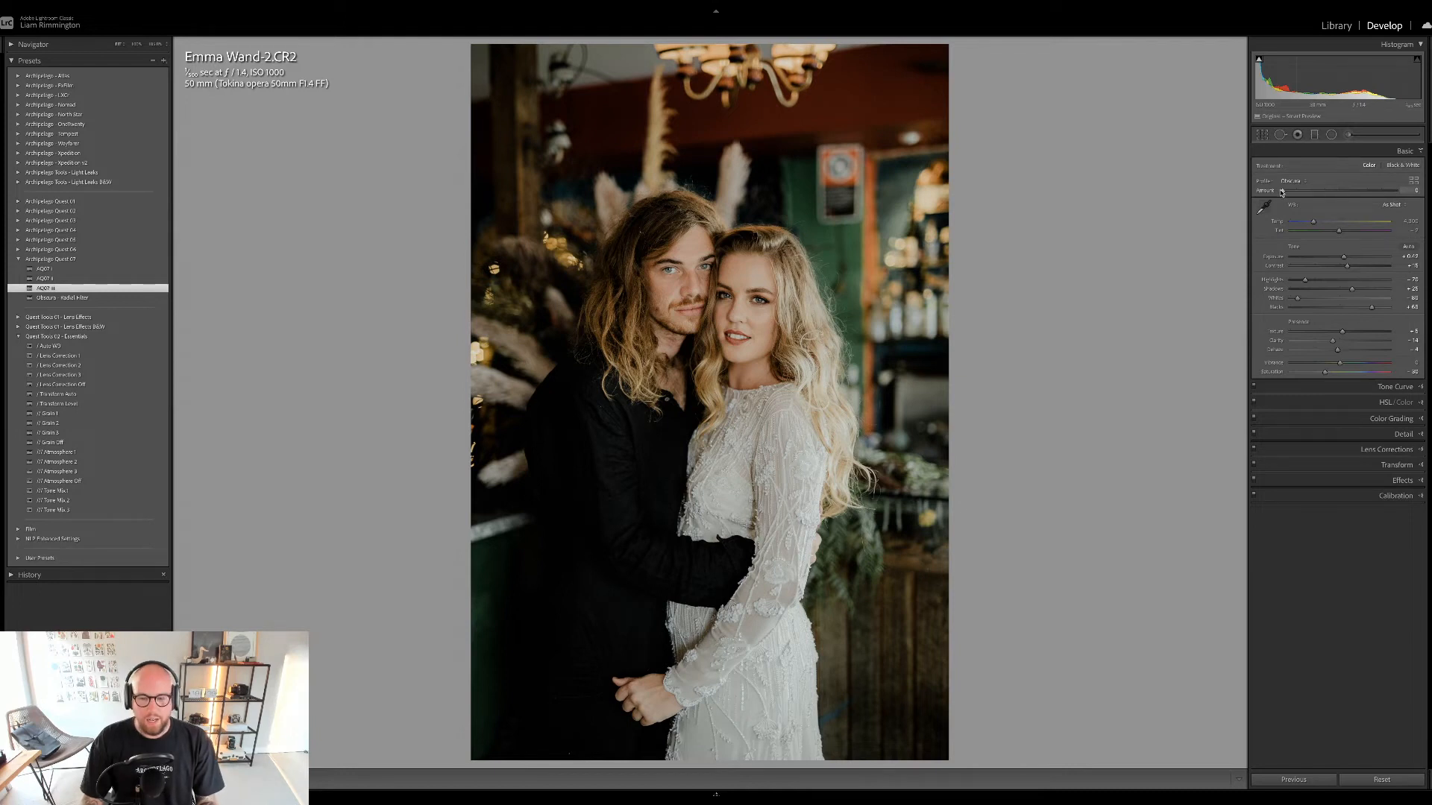
pyautogui.moveTo(1283, 192); pyautogui.dragTo(1406, 184)
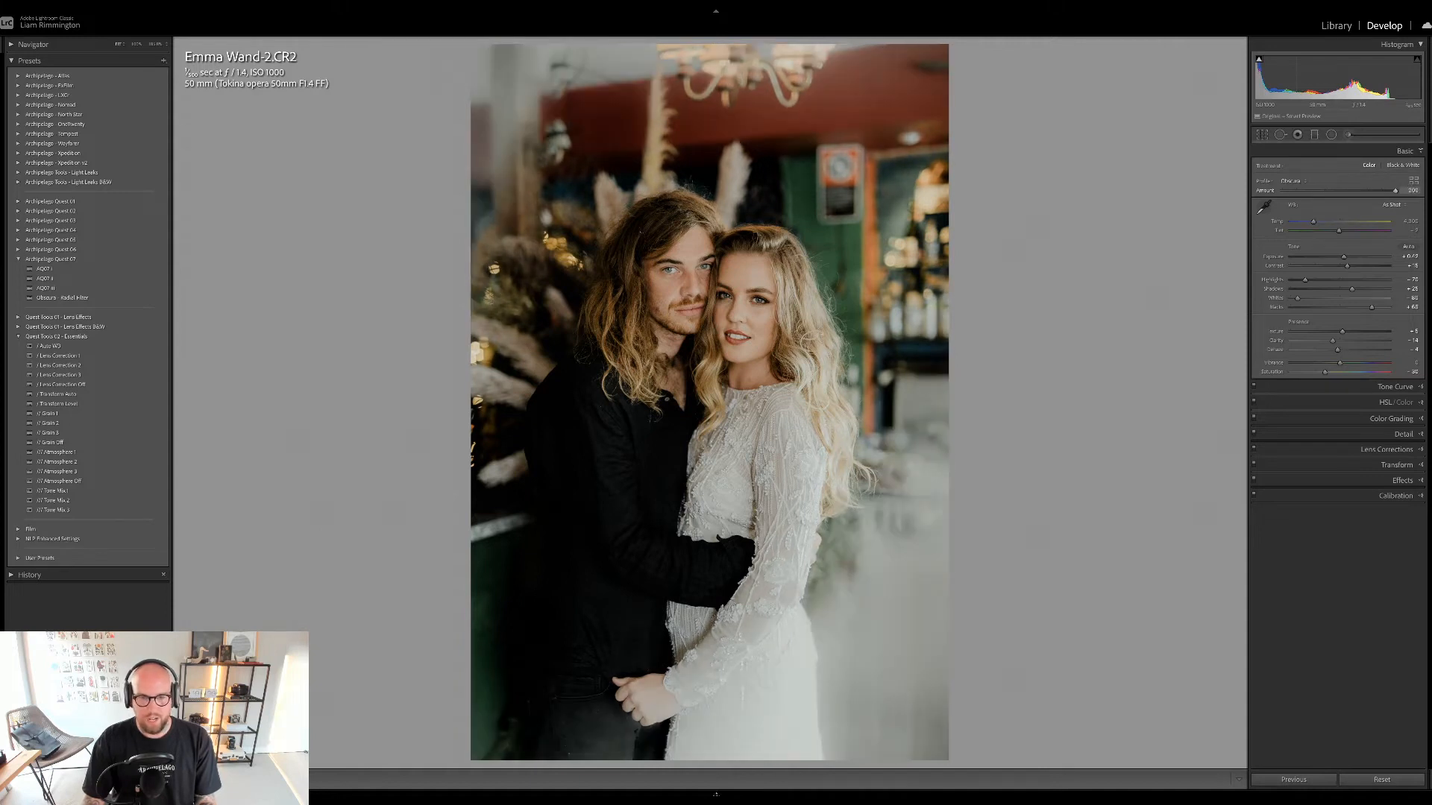
pyautogui.hotkey('ctrl', 'z')
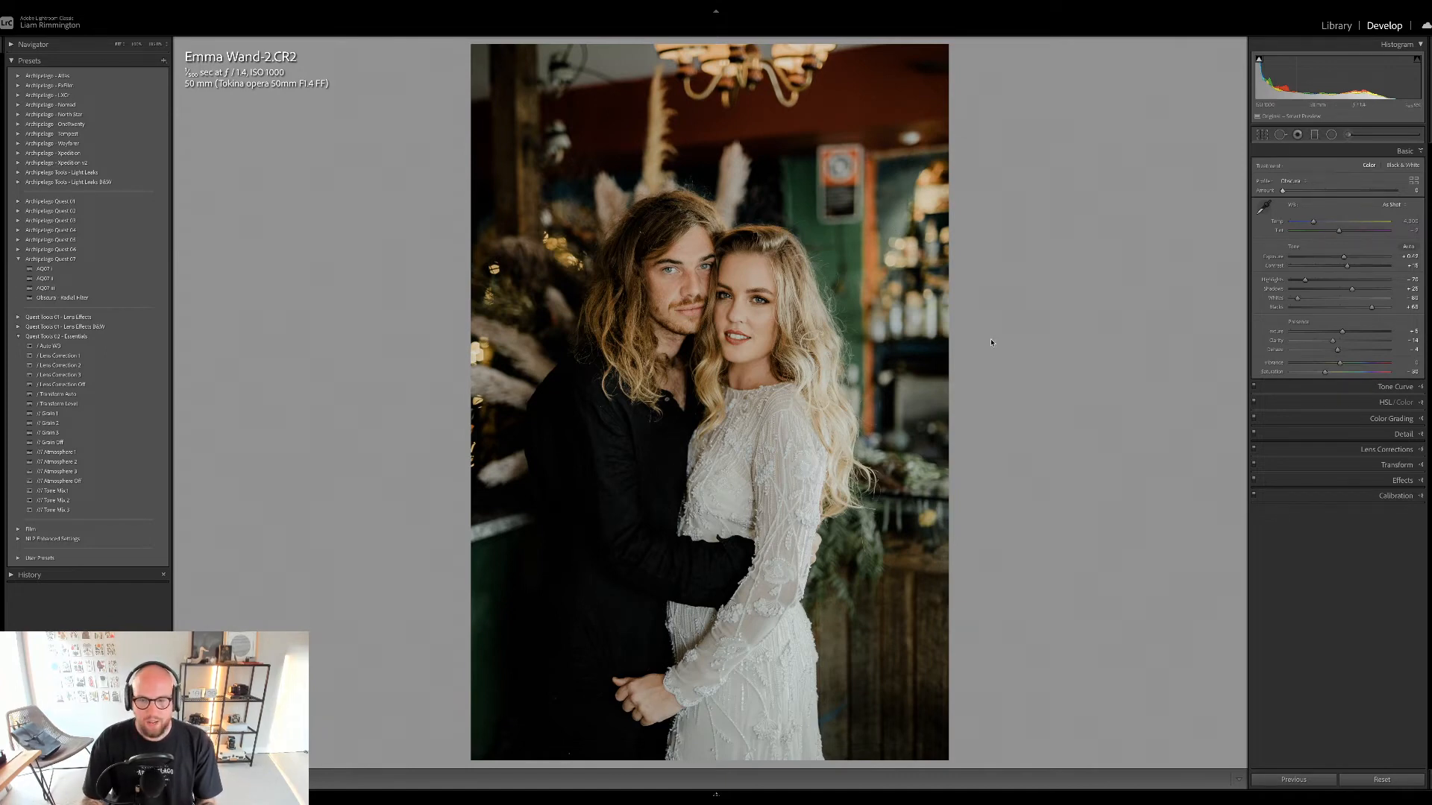
# - Compare the unedited and edited versions of the full bar couple portrait several times
pyautogui.press('\\')
pyautogui.press('\\')
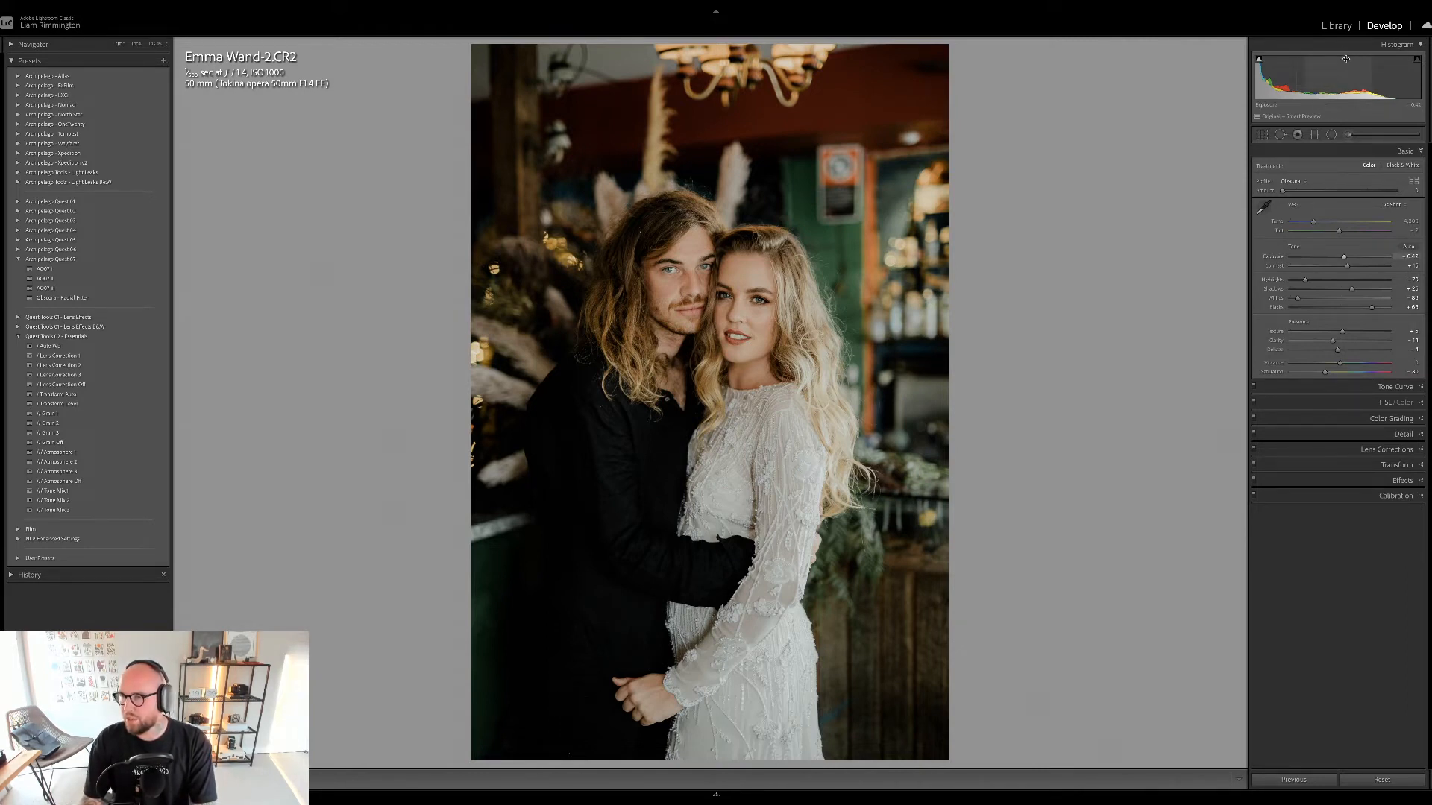
pyautogui.press('\\')
pyautogui.press('\\')
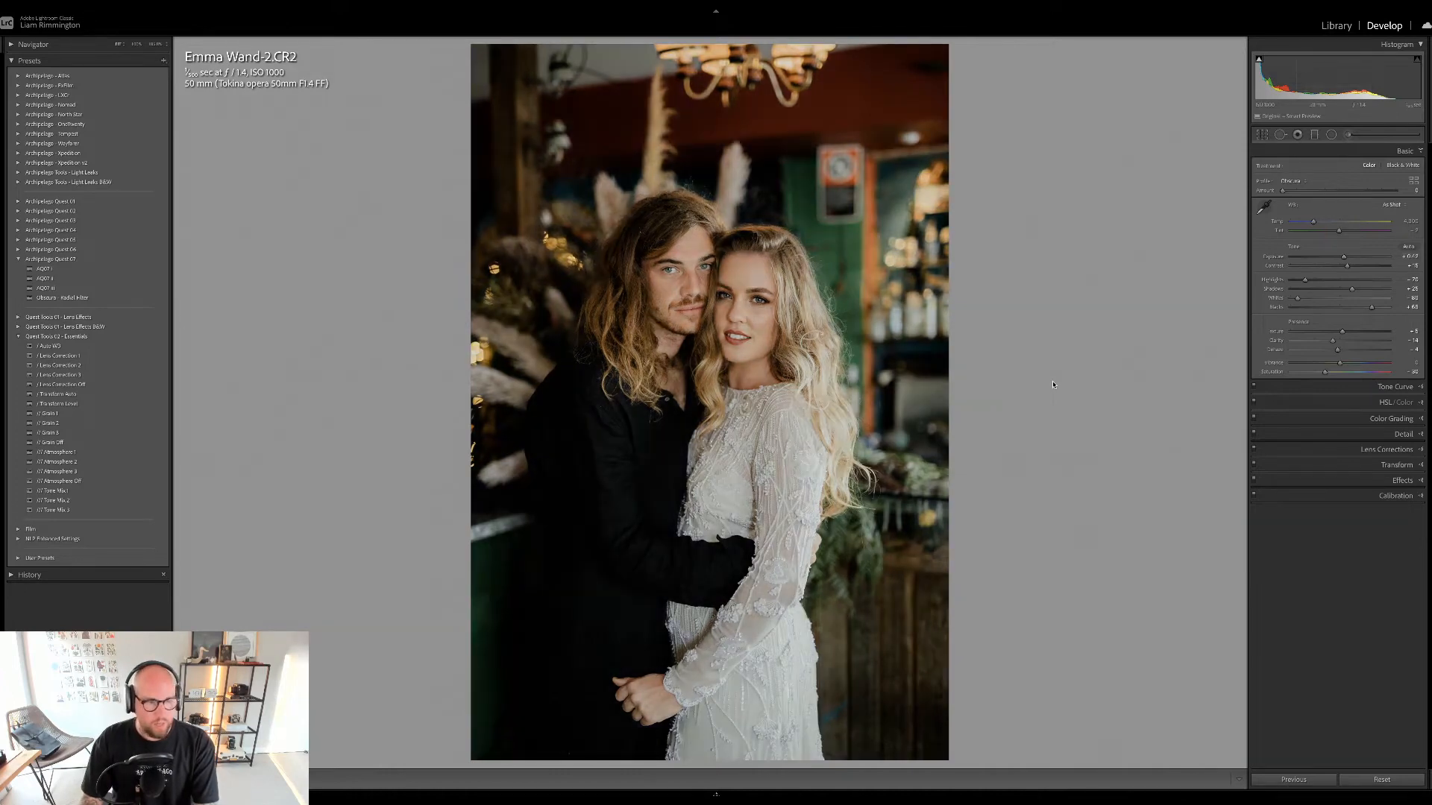
pyautogui.press('\\')
pyautogui.press('\\')
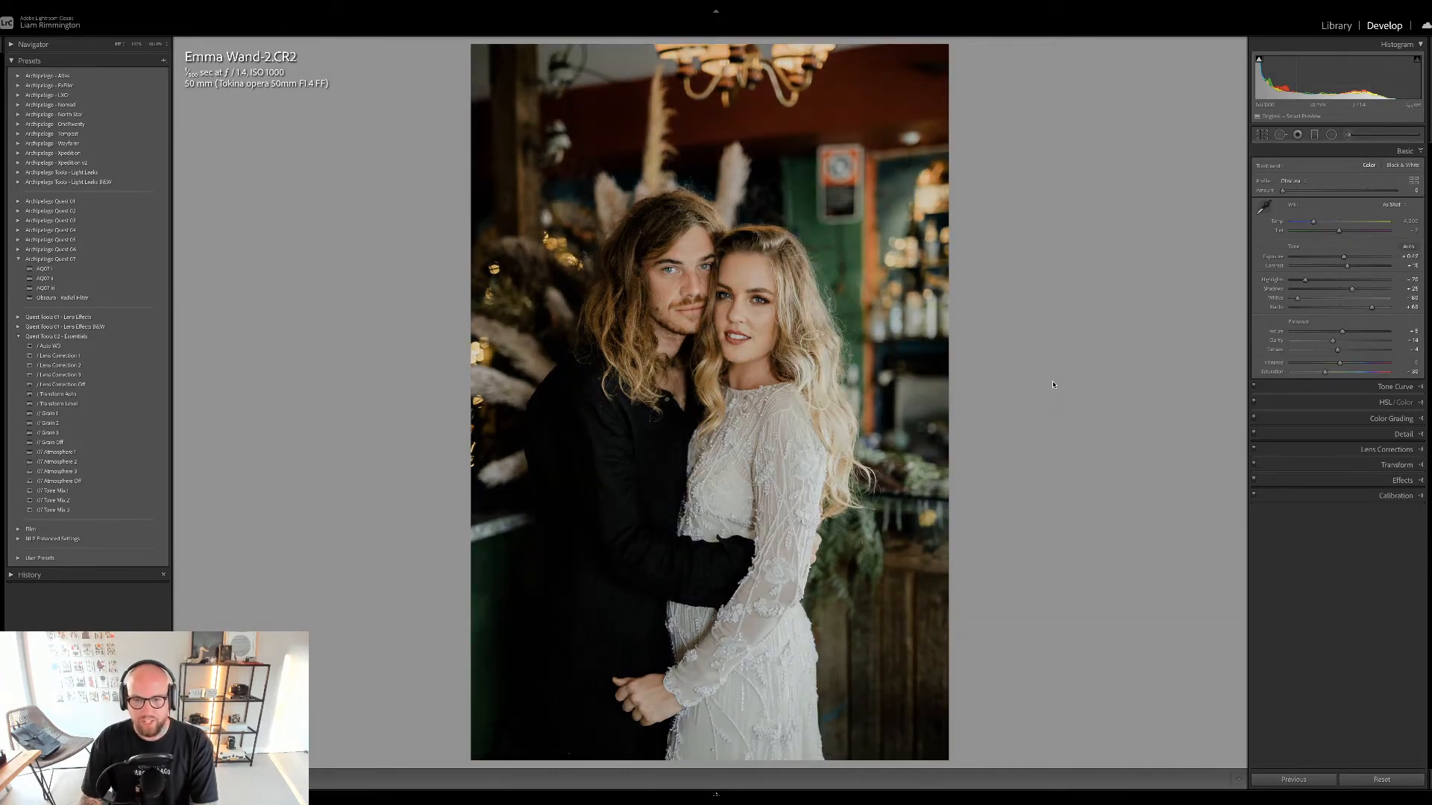
pyautogui.press('\\')
pyautogui.press('\\')
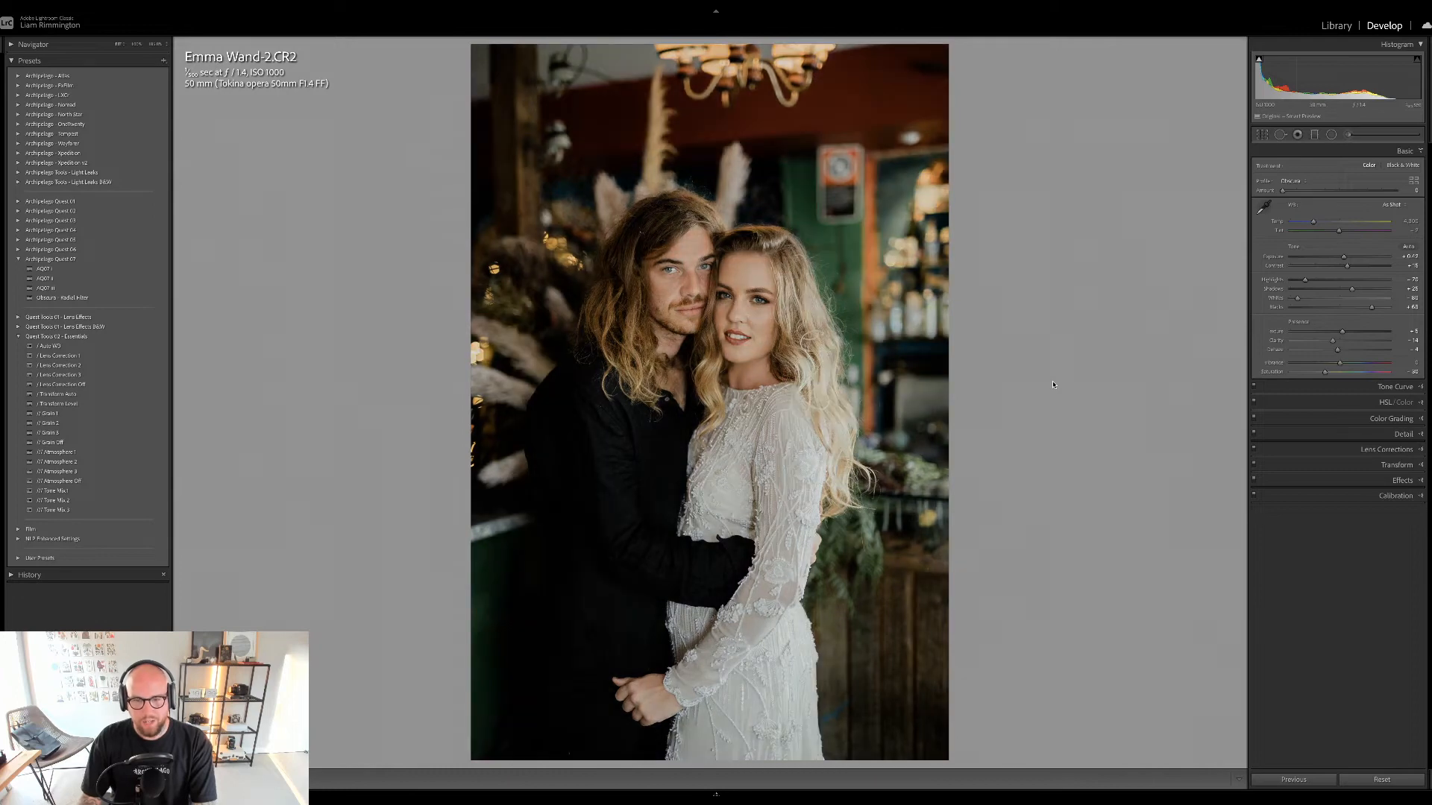
# - Examine the bar couple's faces at closer zoom, comparing before and after in place and side by side, and return to the full photo
pyautogui.click(709, 287)
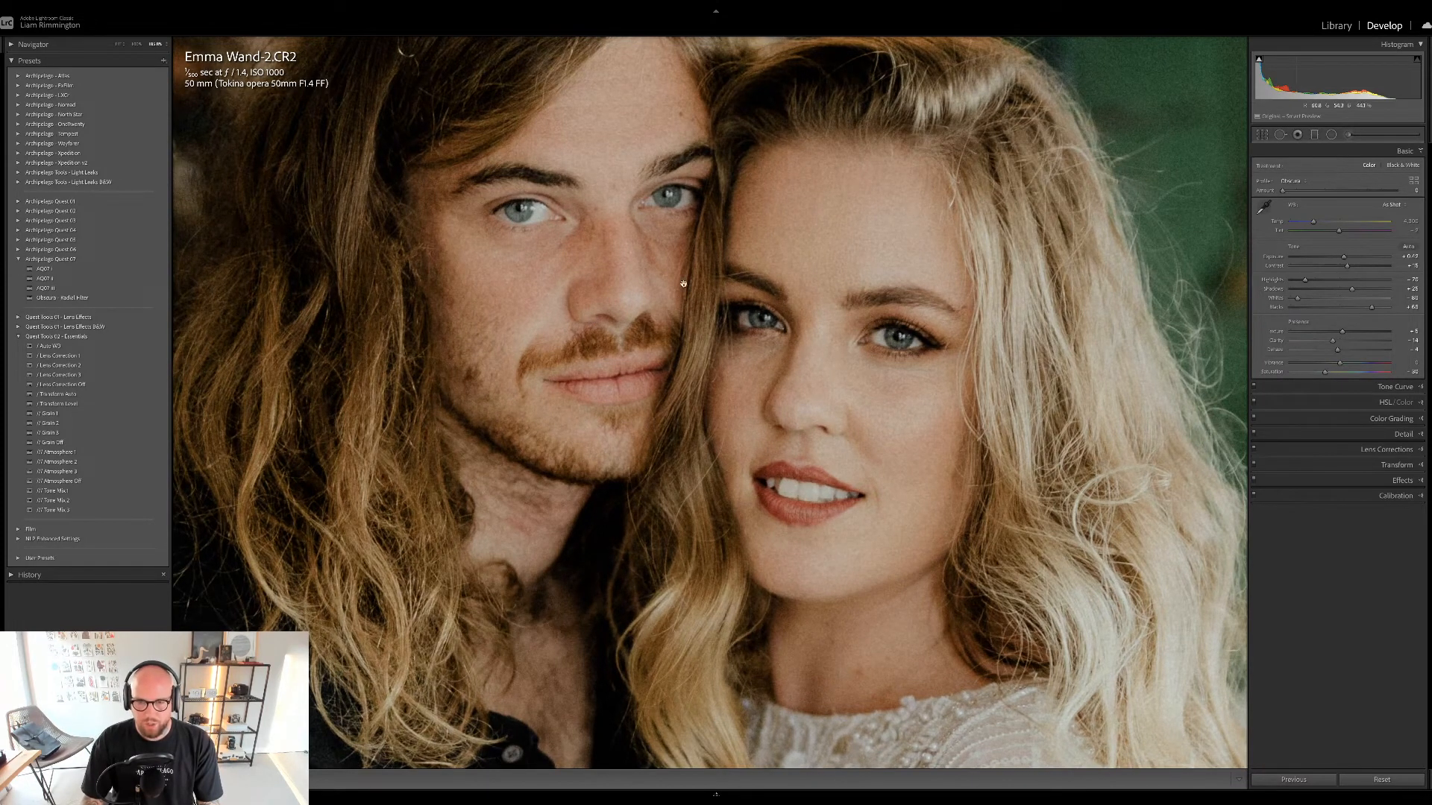
pyautogui.click(774, 359)
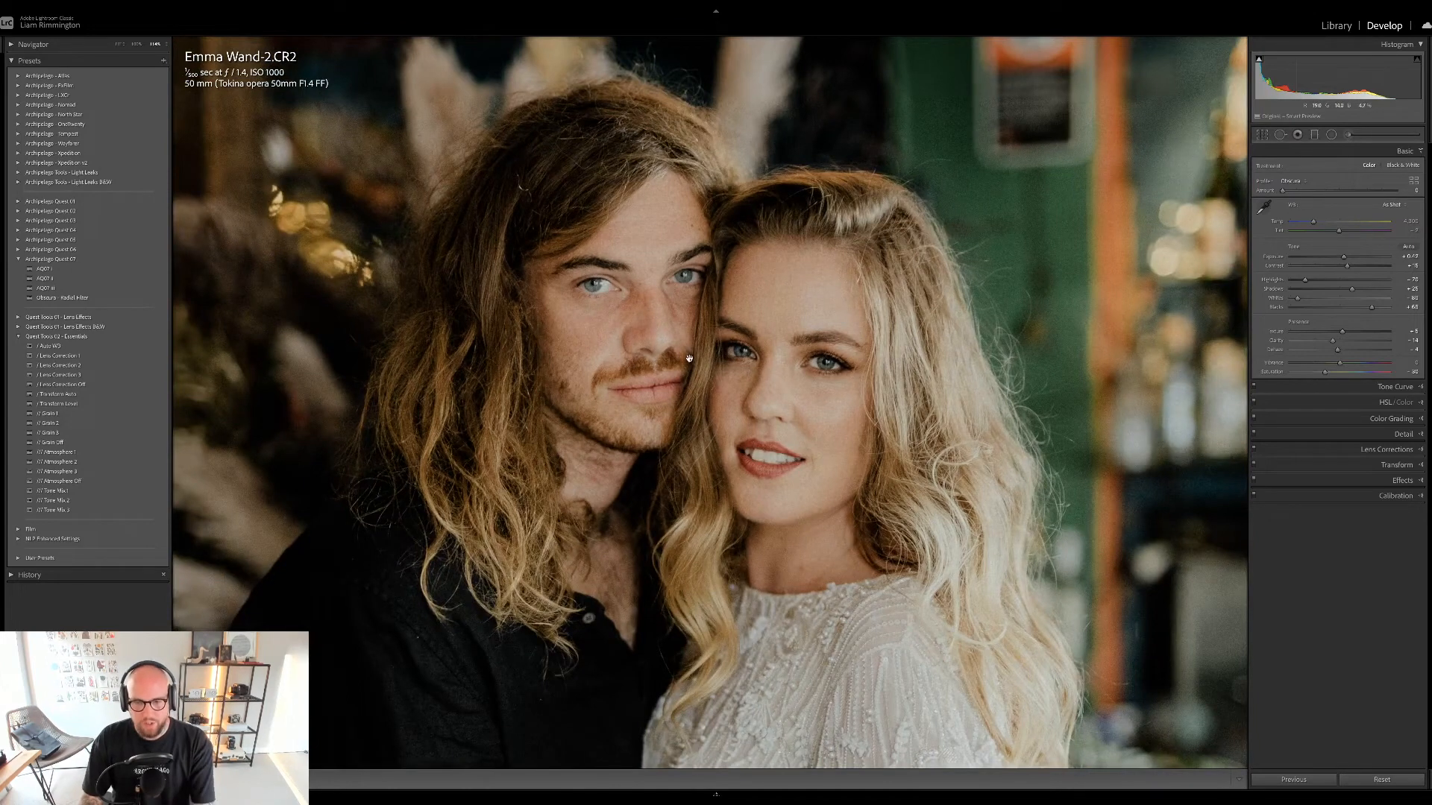
pyautogui.press('\\')
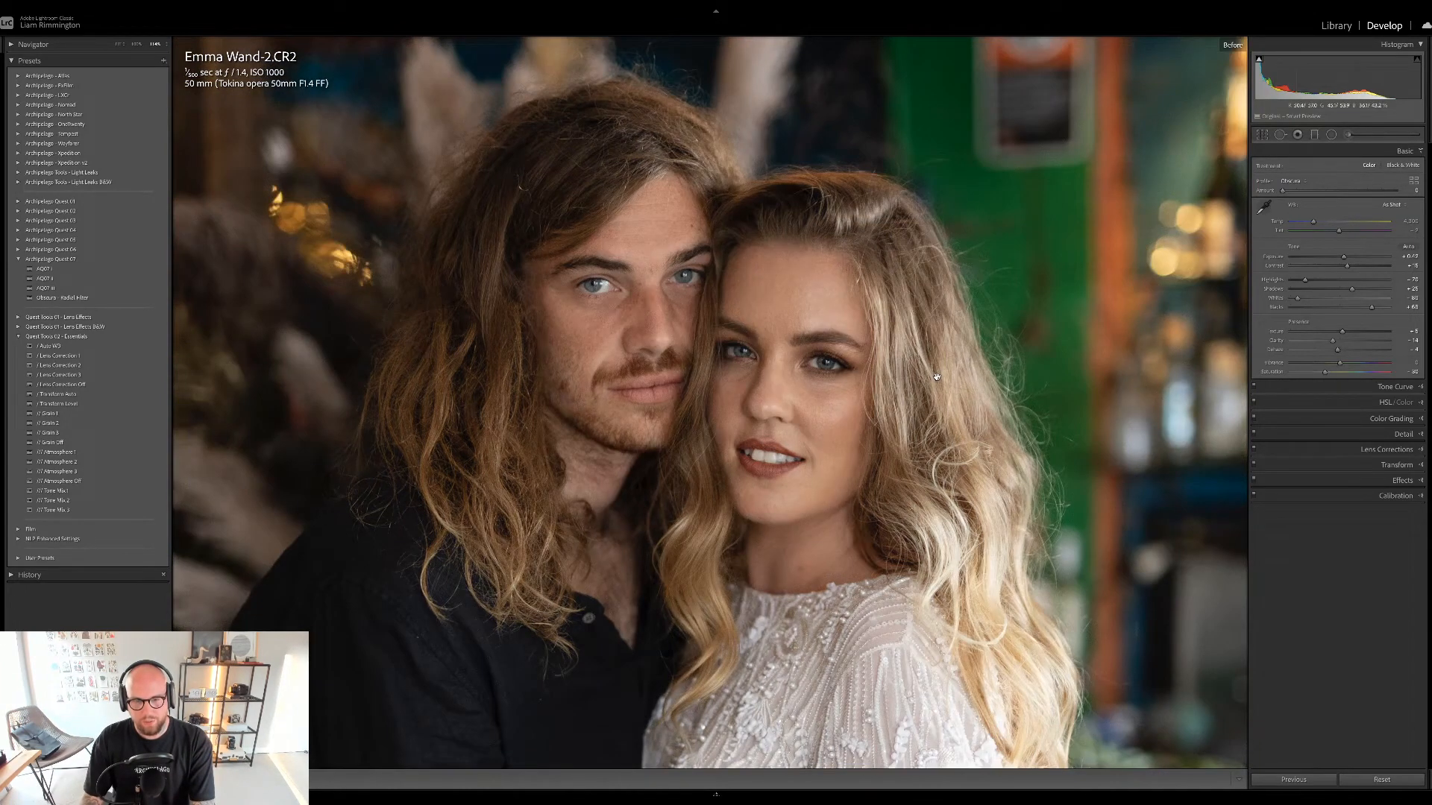
pyautogui.press('\\')
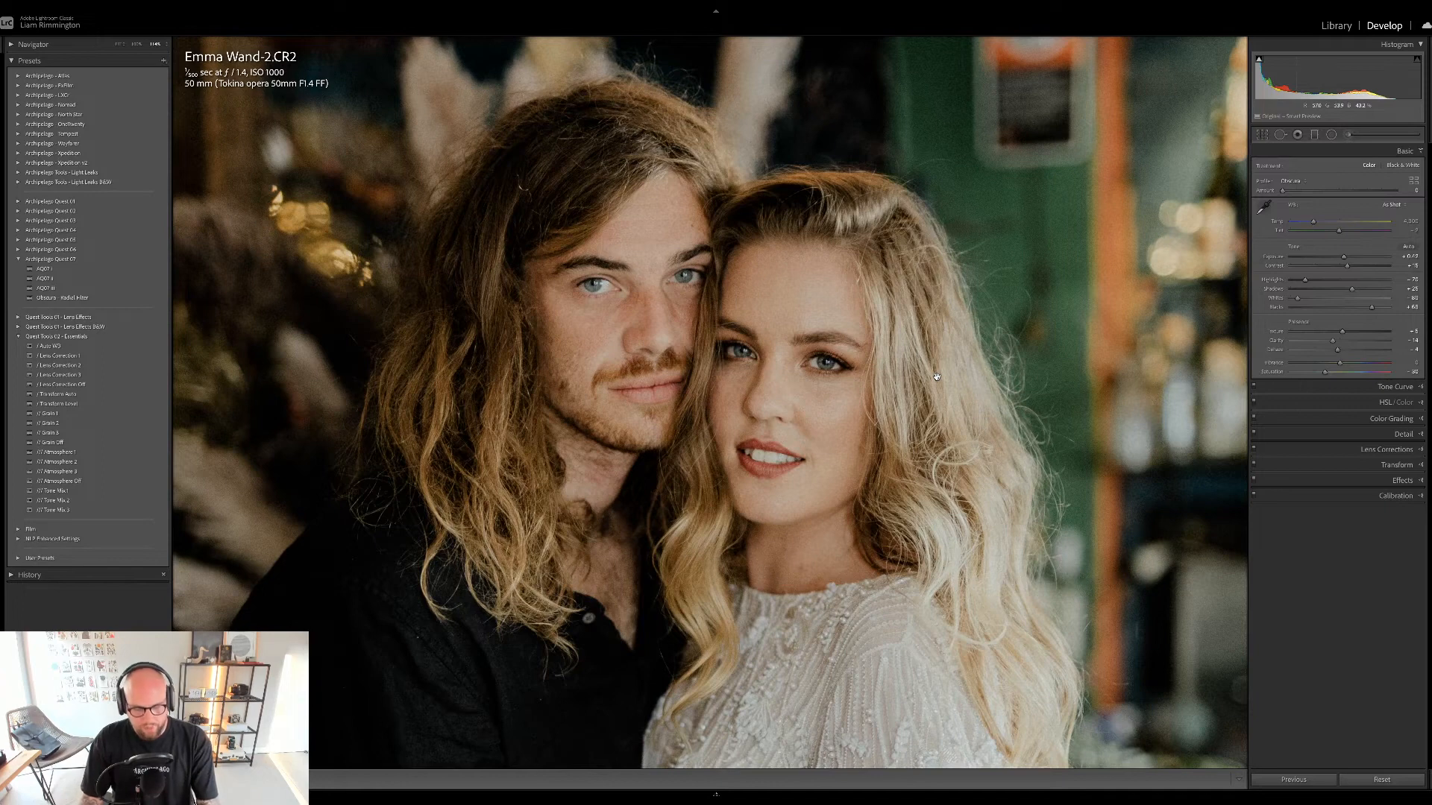
pyautogui.press('y')
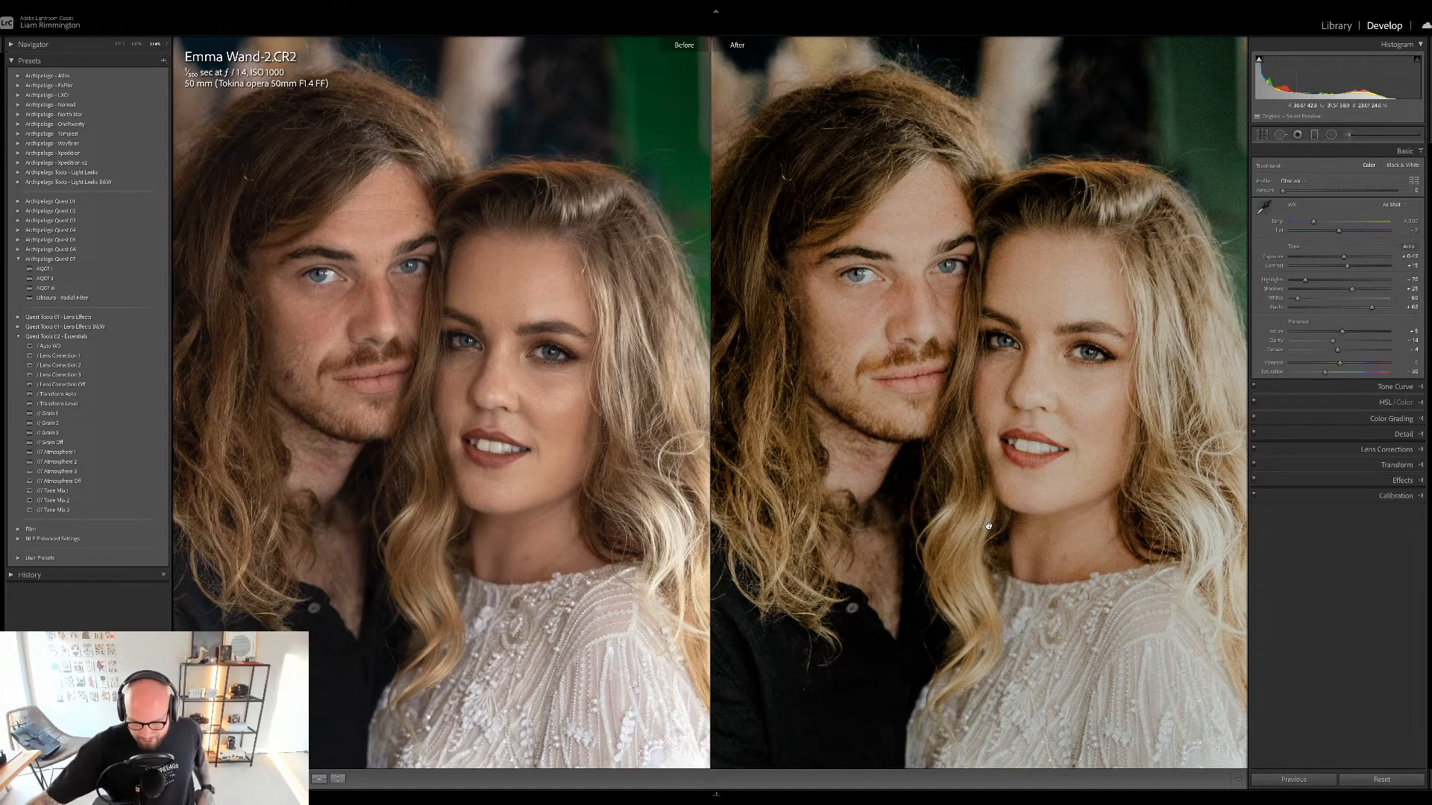
pyautogui.click(840, 474)
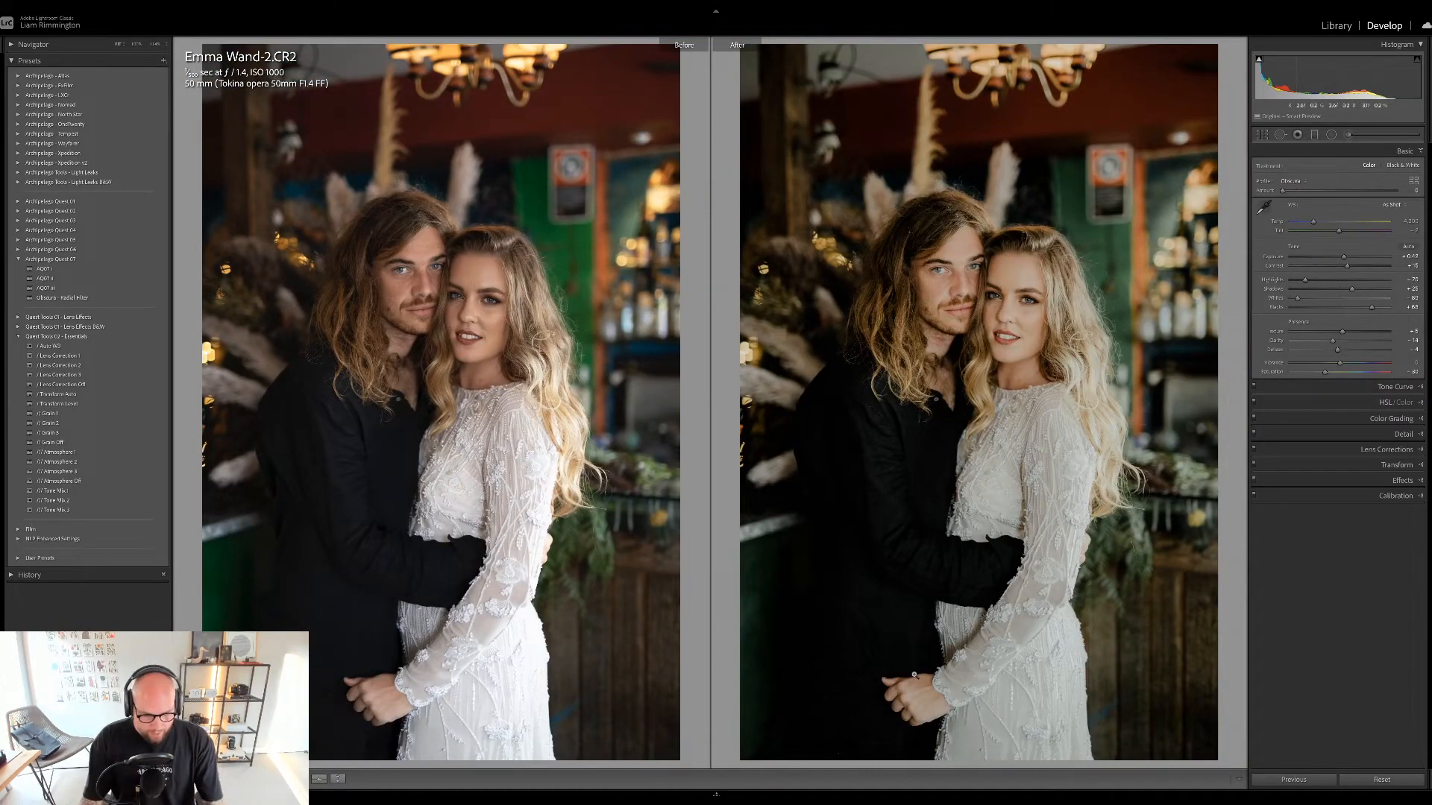
# - Open the edited photo of the mother holding a toddler by the rocks and compare its unedited and edited versions
pyautogui.press('g')
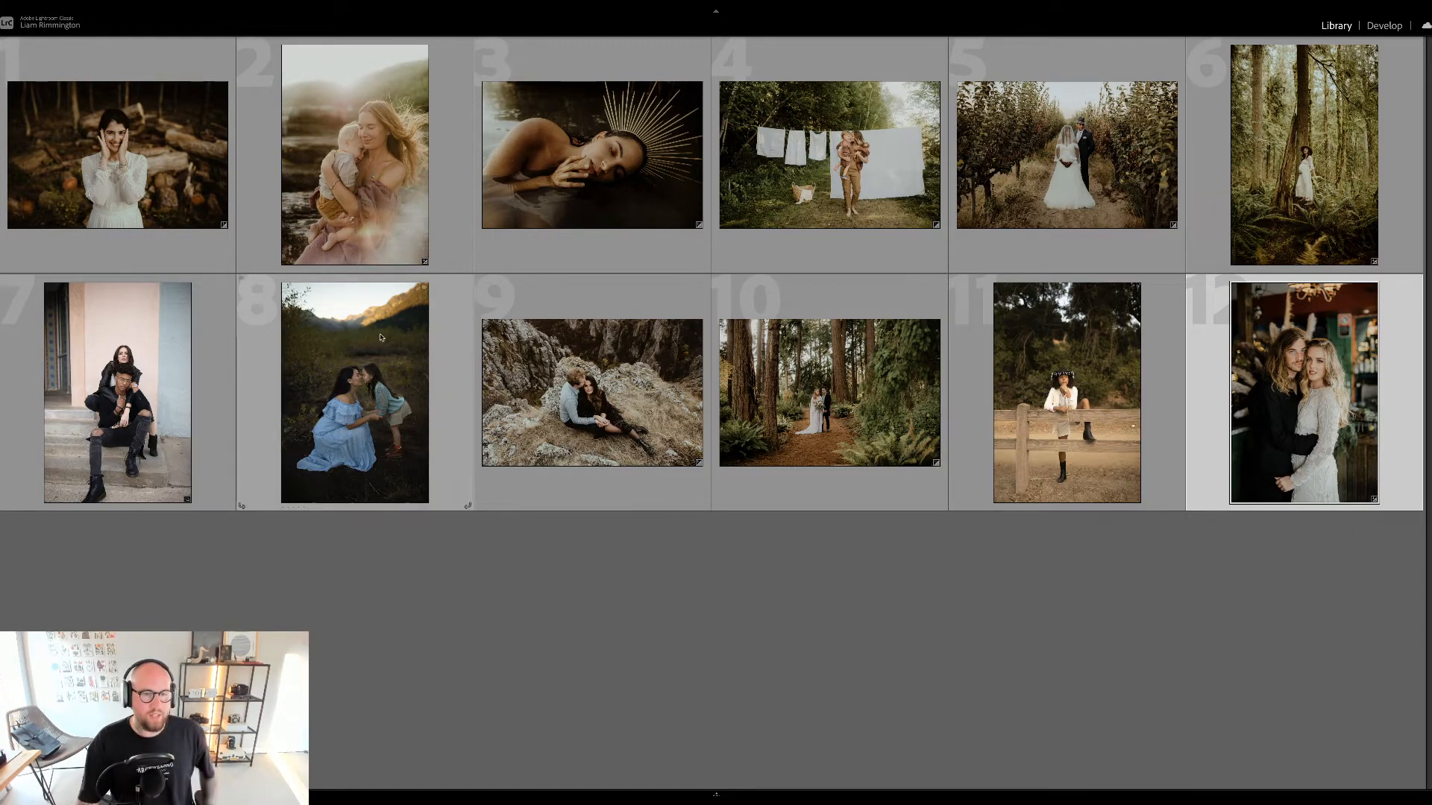
pyautogui.click(354, 177)
pyautogui.press('d')
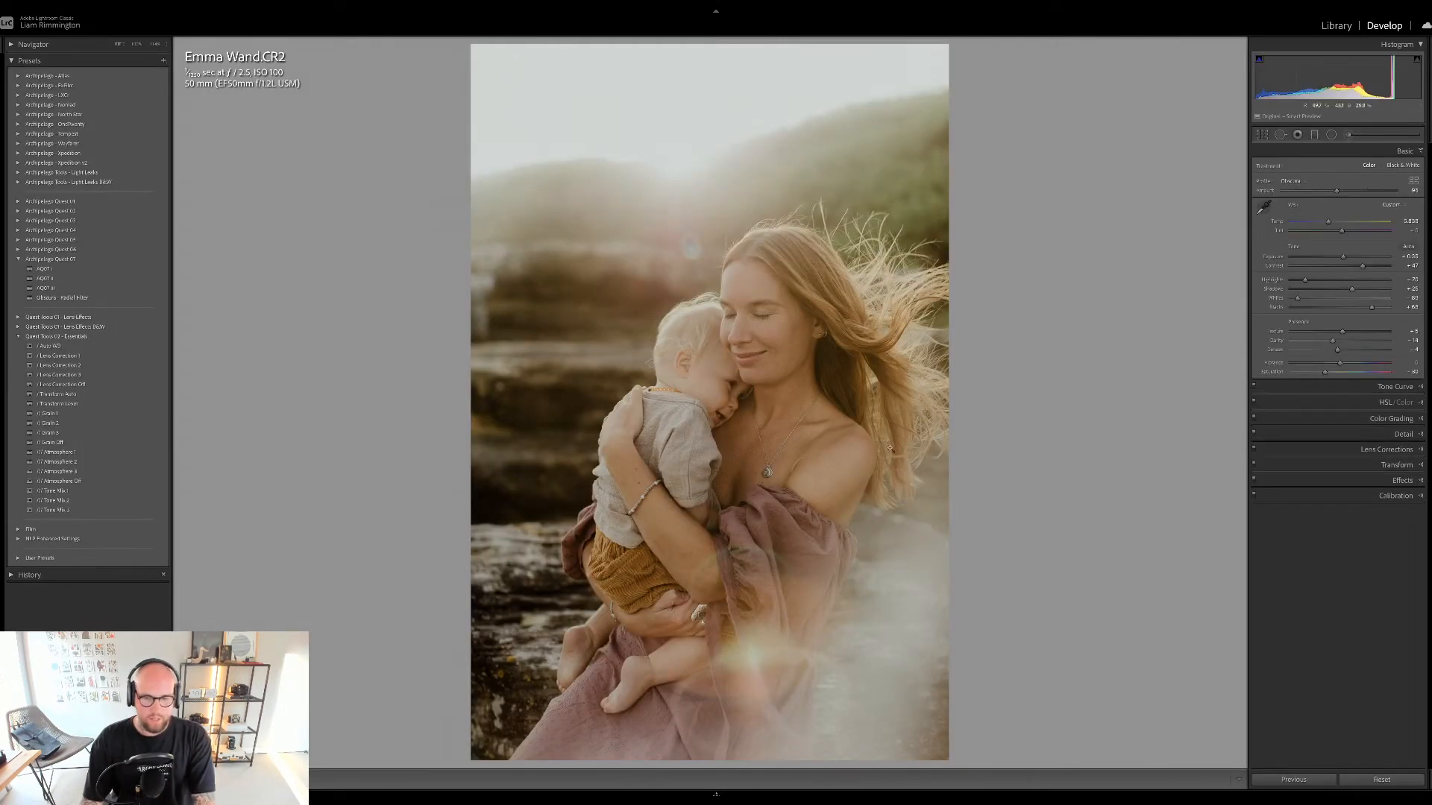
pyautogui.press('\\')
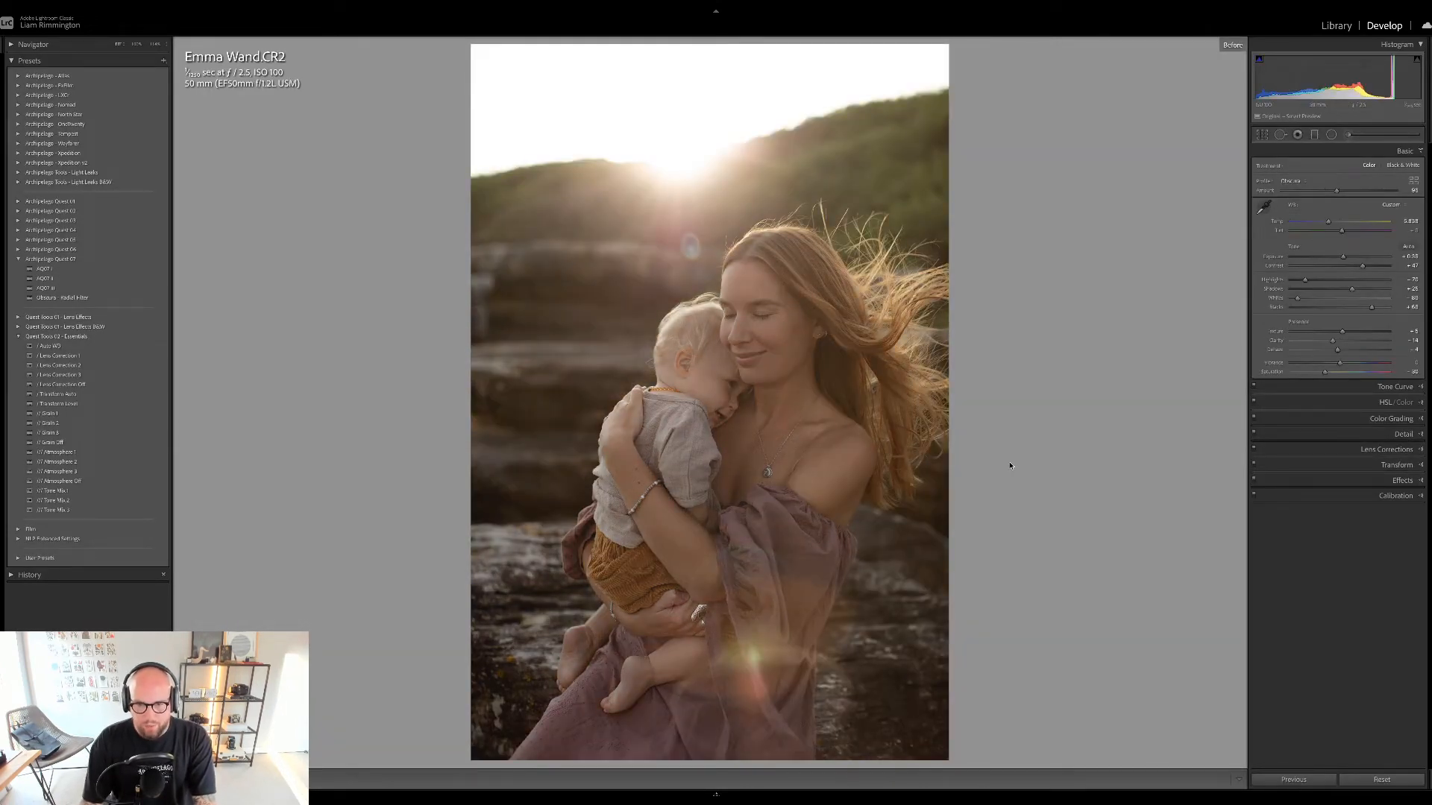
pyautogui.press('\\')
pyautogui.press('\\')
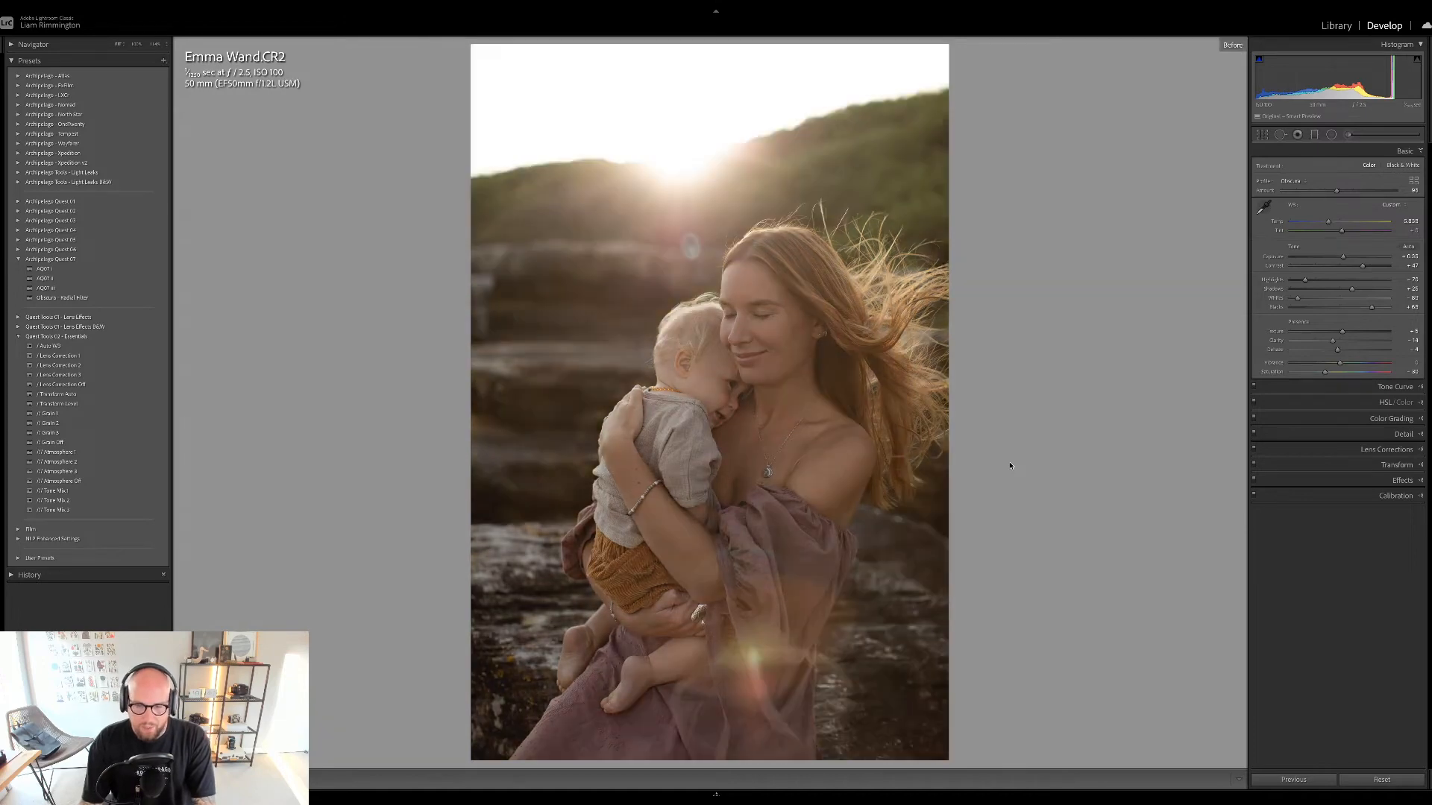
pyautogui.press('\\')
pyautogui.press('\\')
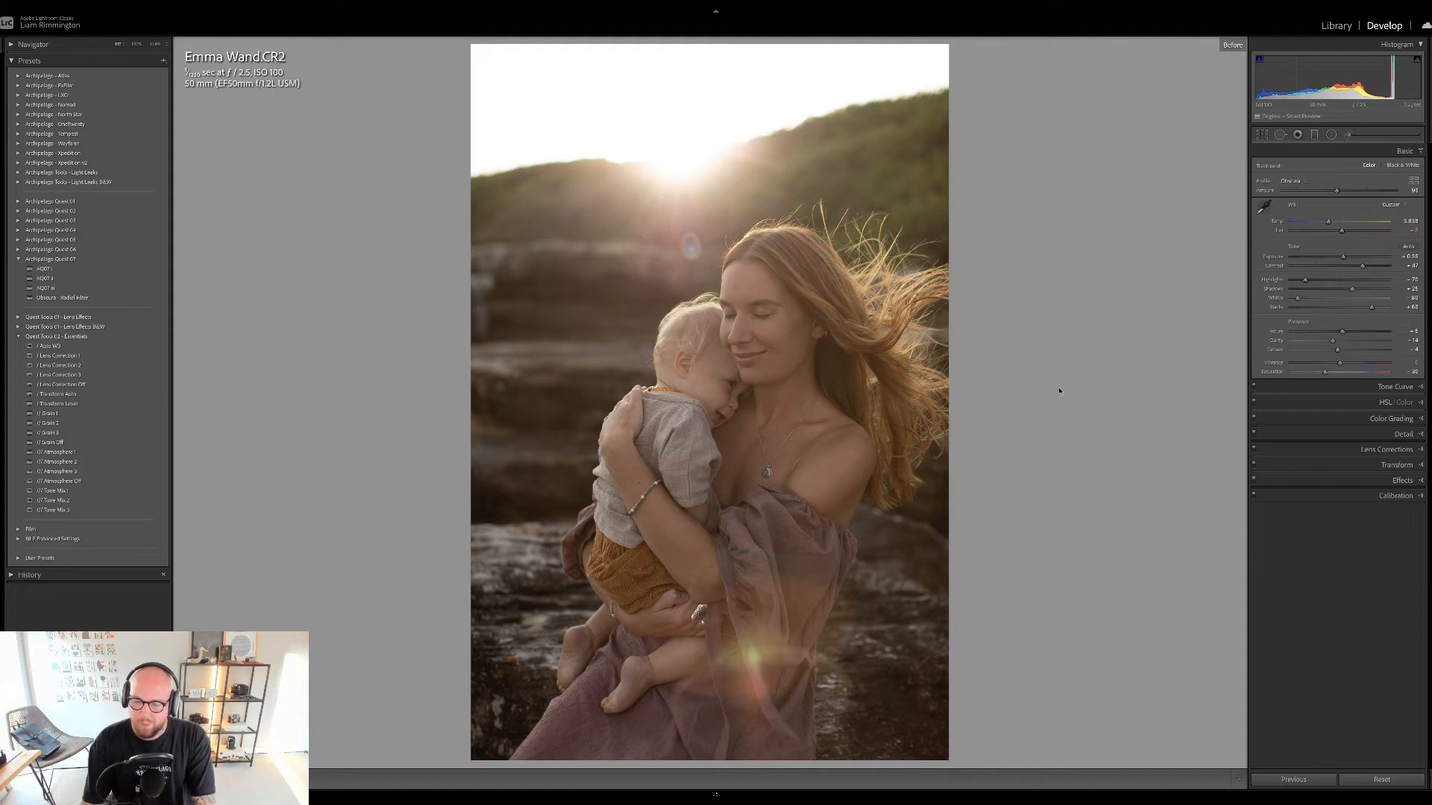
pyautogui.press('\\')
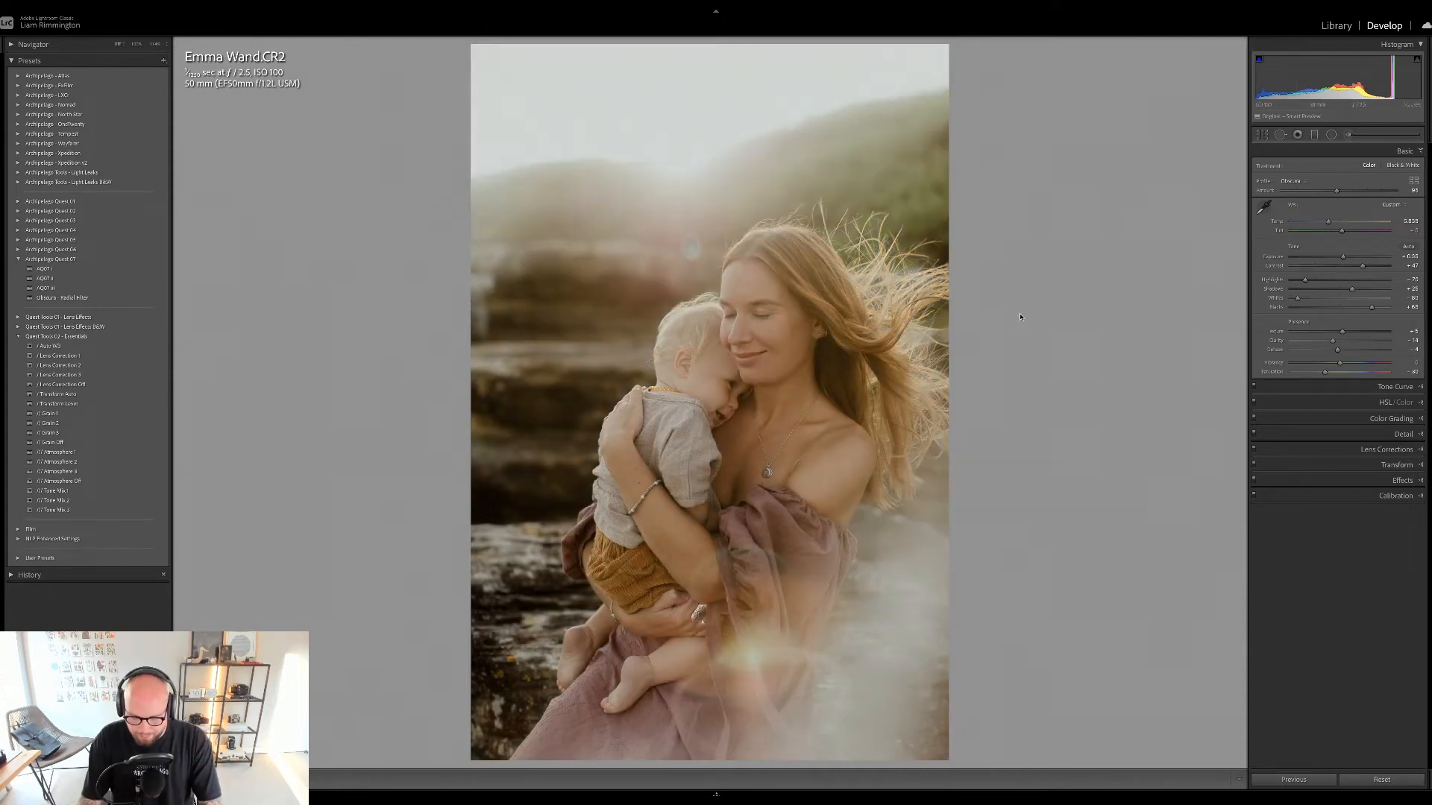
# - Return to the photo grid and open the unedited field portrait of the mother in blue and her daughter for editing
pyautogui.press('g')
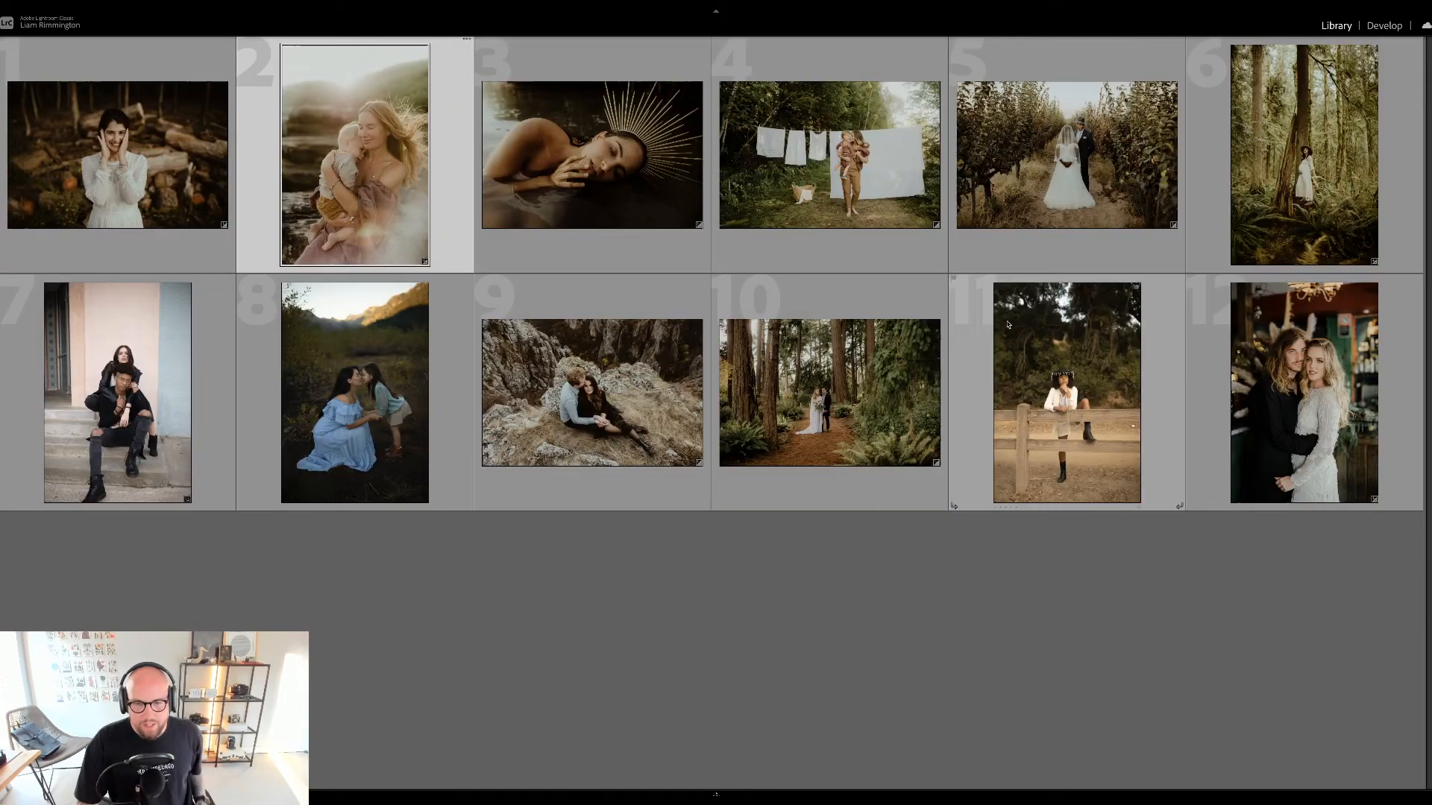
pyautogui.click(841, 579)
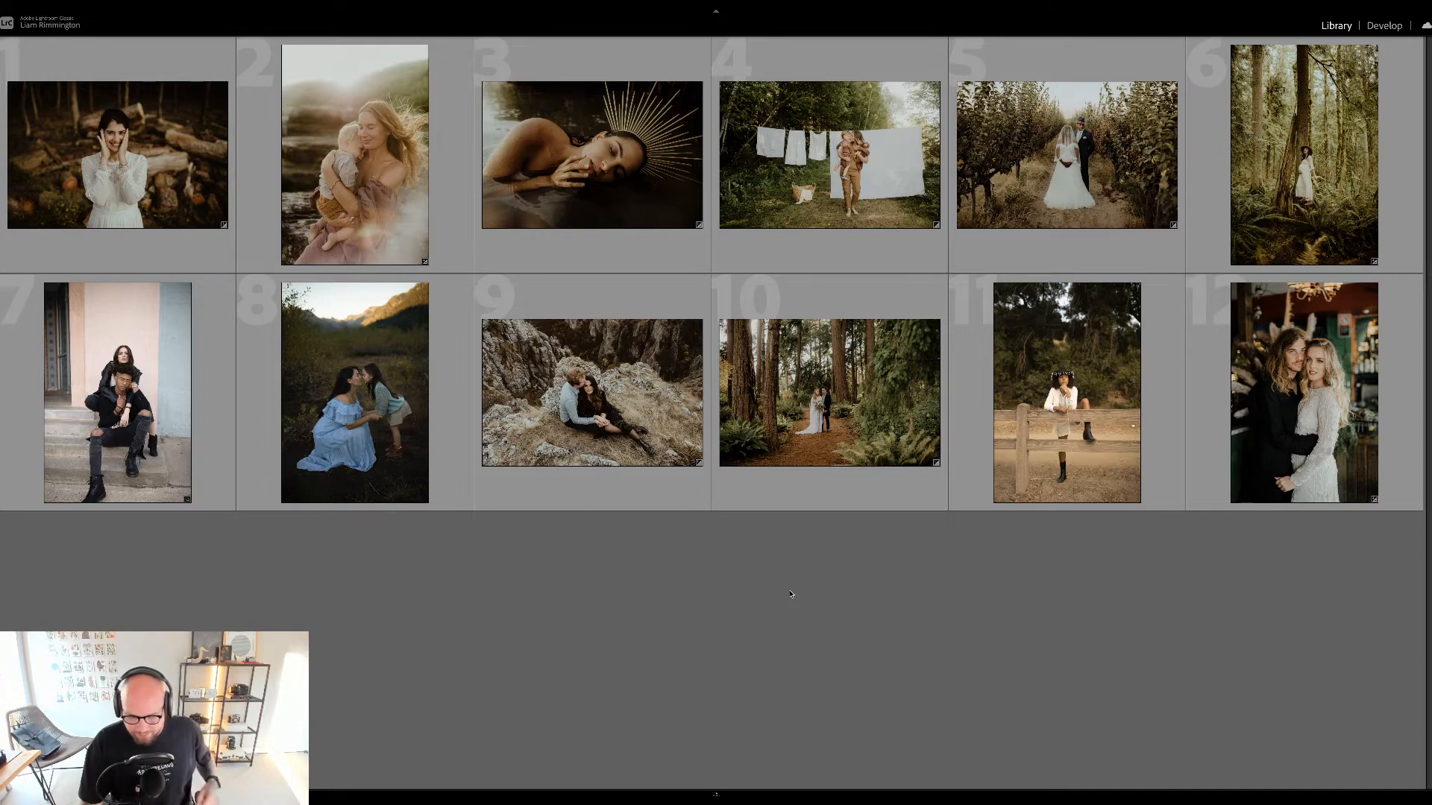
pyautogui.click(373, 422)
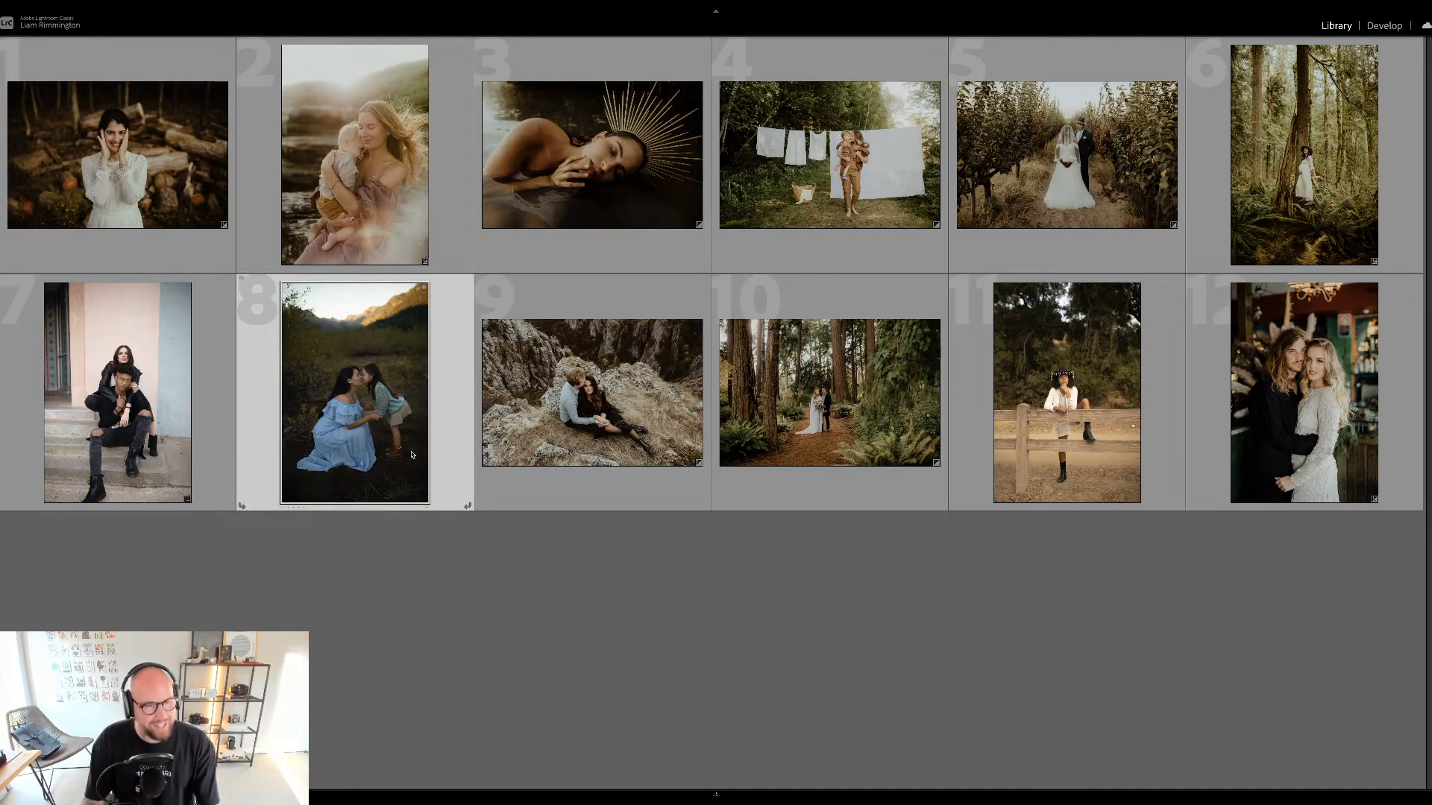
pyautogui.press('d')
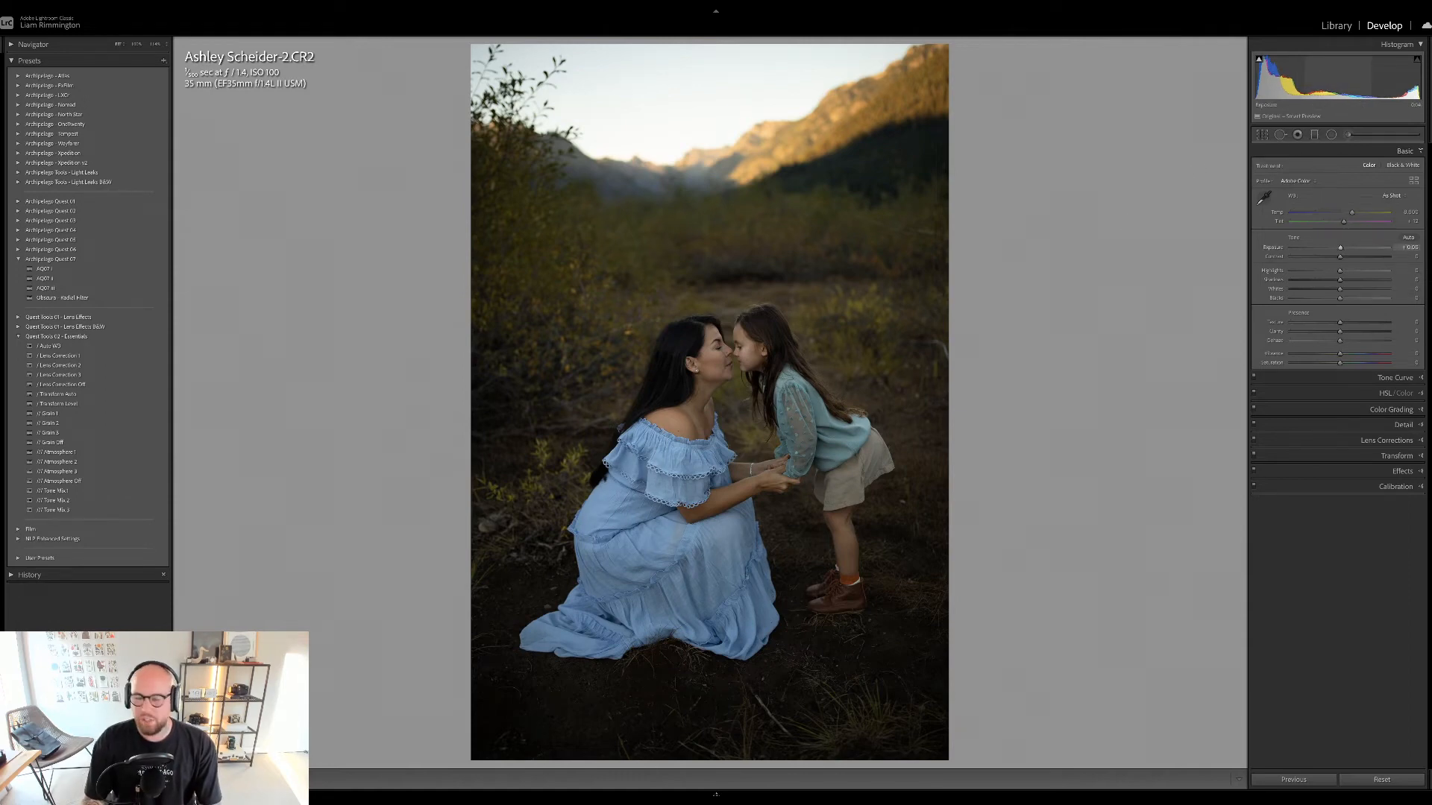
# - Raise the exposure of the mother-and-daughter field portrait, warm its temperature slightly and fine-tune its tint
pyautogui.moveTo(1334, 82); pyautogui.dragTo(1379, 82)
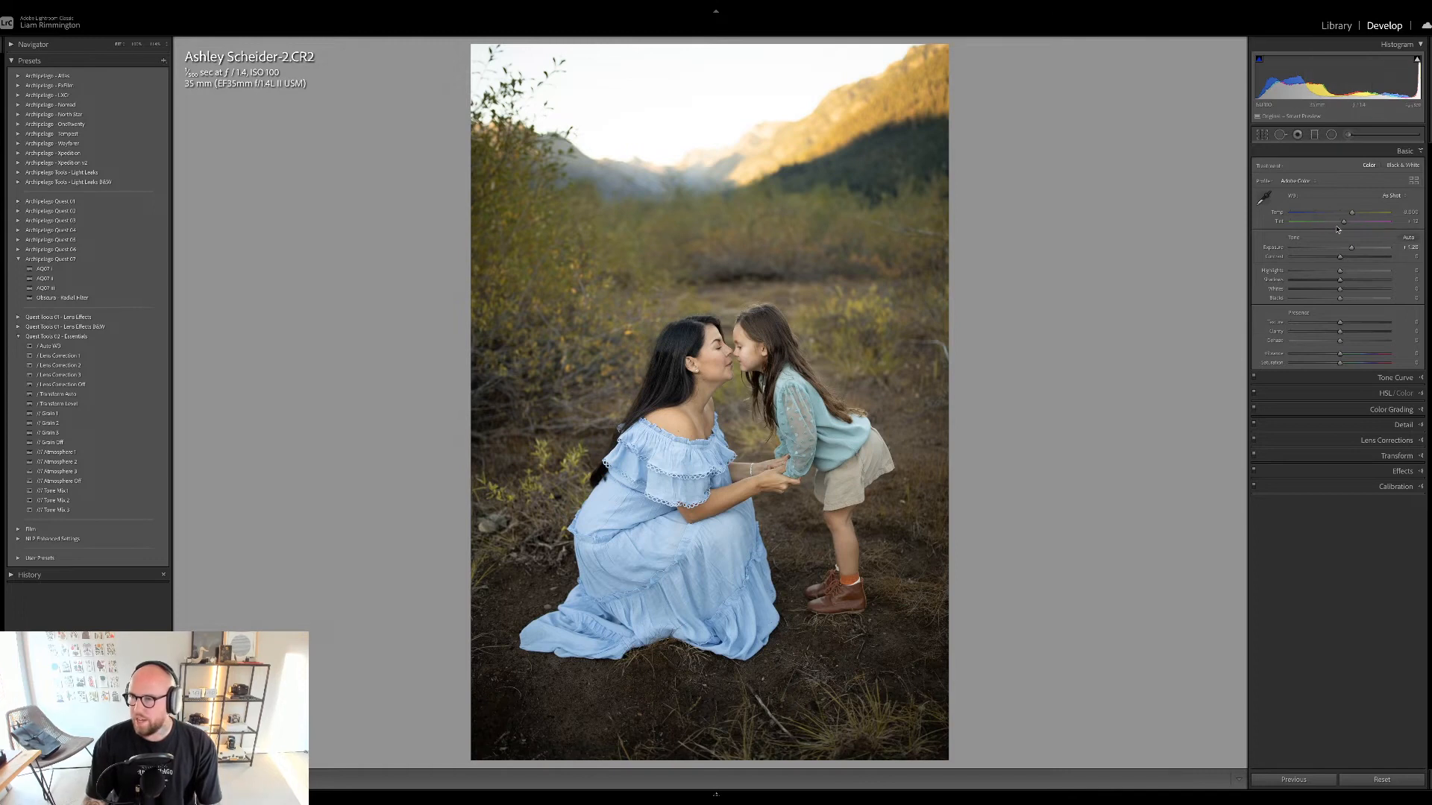
pyautogui.moveTo(1352, 214); pyautogui.dragTo(1360, 214)
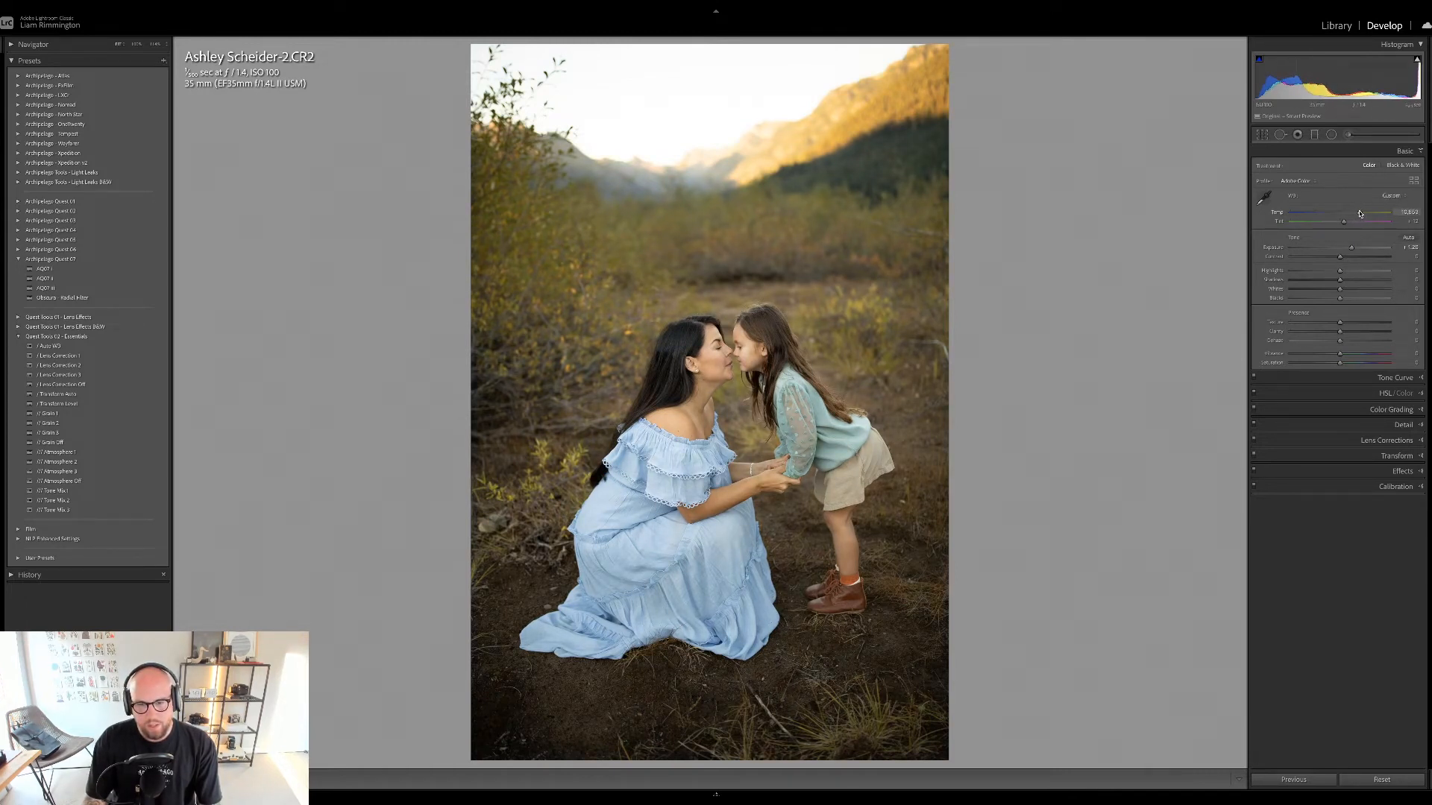
pyautogui.moveTo(1345, 224); pyautogui.dragTo(1347, 223)
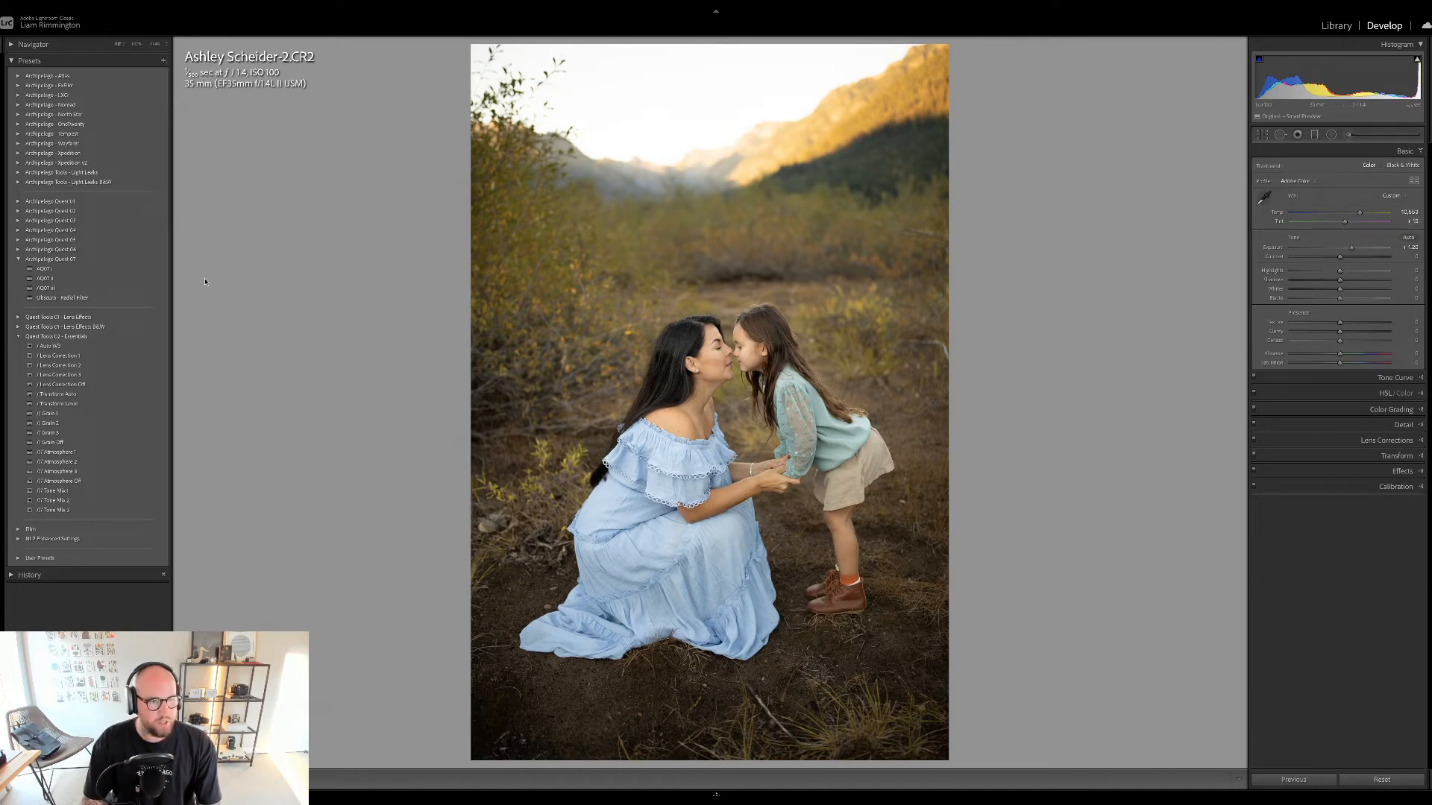
# - Apply the second Archipelago Quest 07 preset to the field portrait and set its exposure to +1.00
pyautogui.moveTo(140, 269)
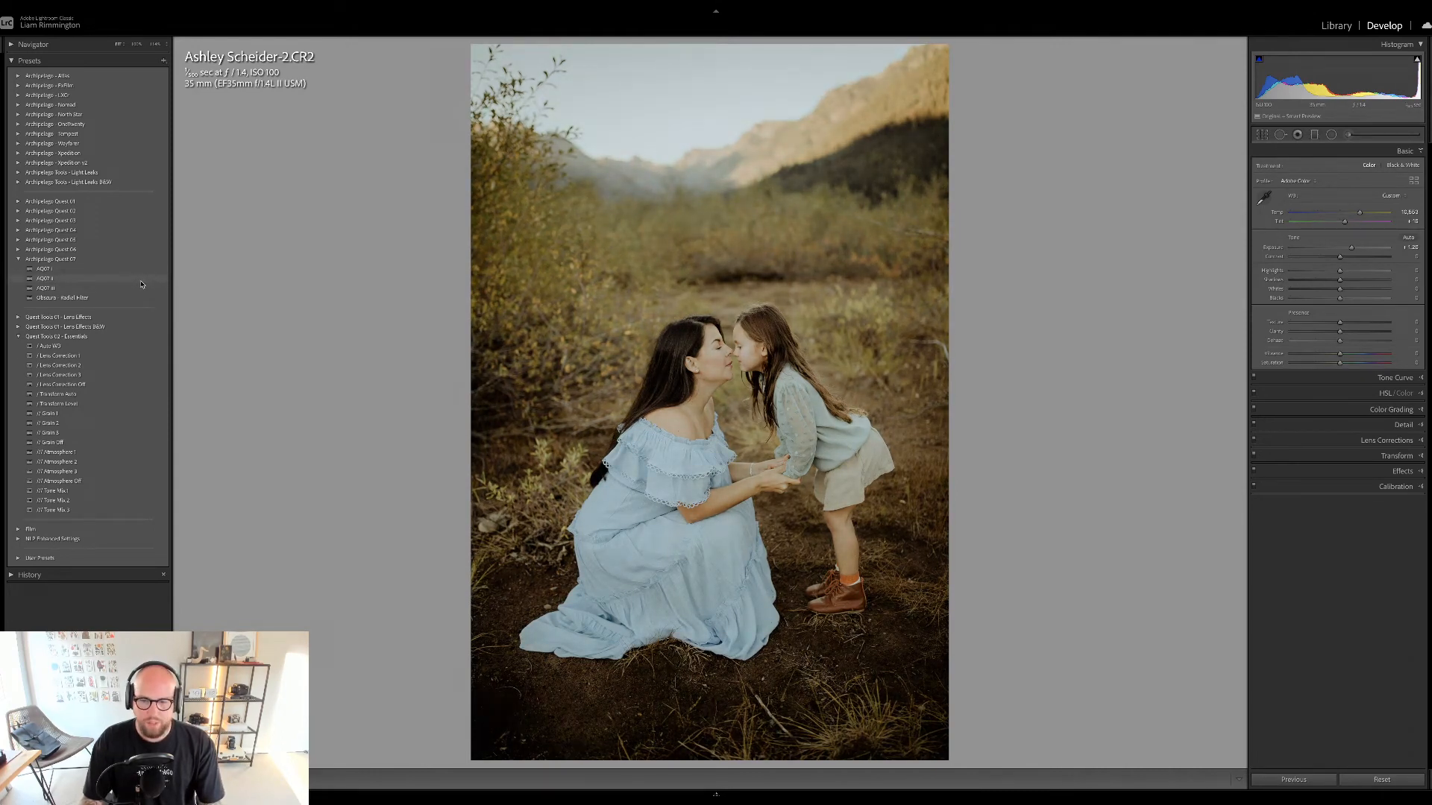
pyautogui.click(140, 282)
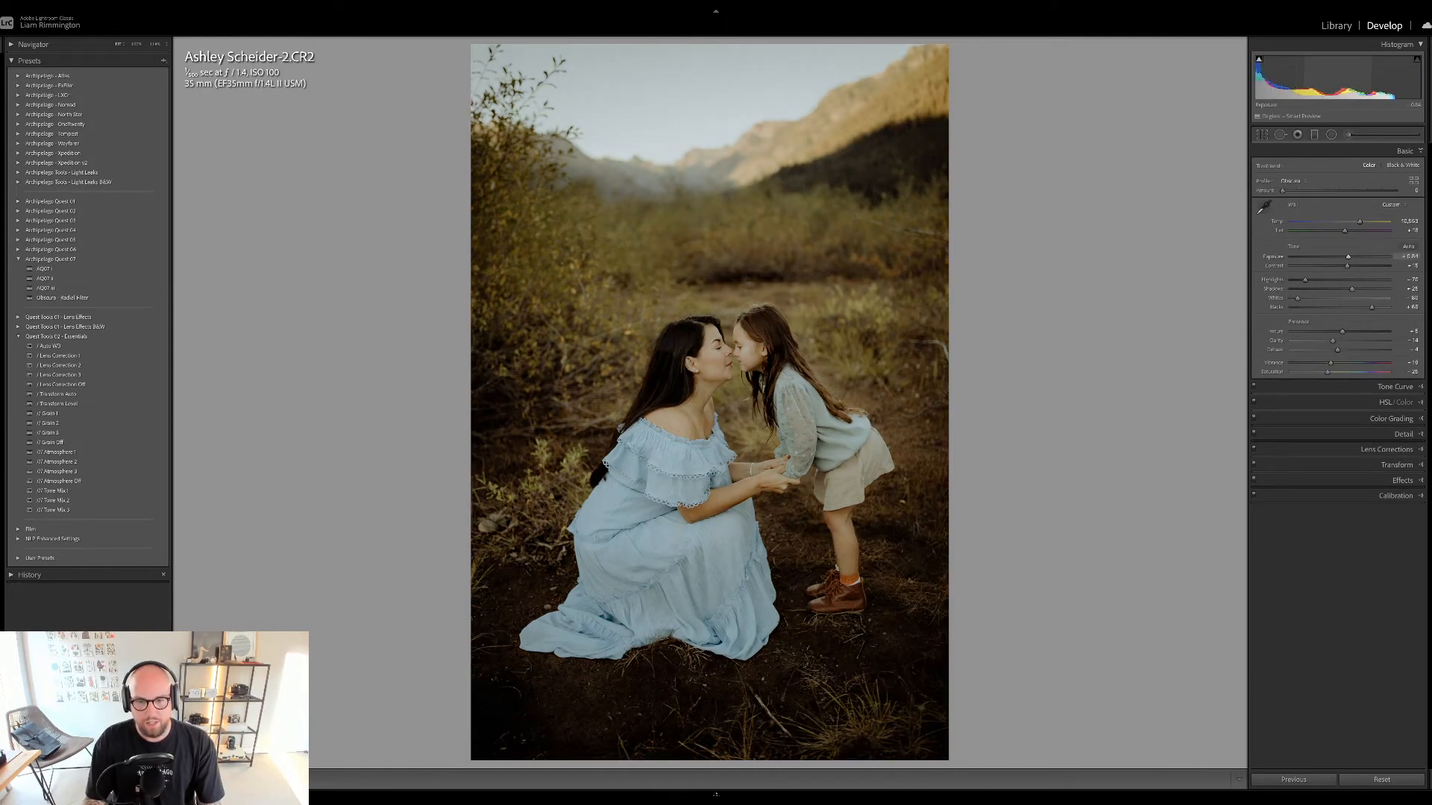
pyautogui.moveTo(1347, 256); pyautogui.dragTo(1349, 256)
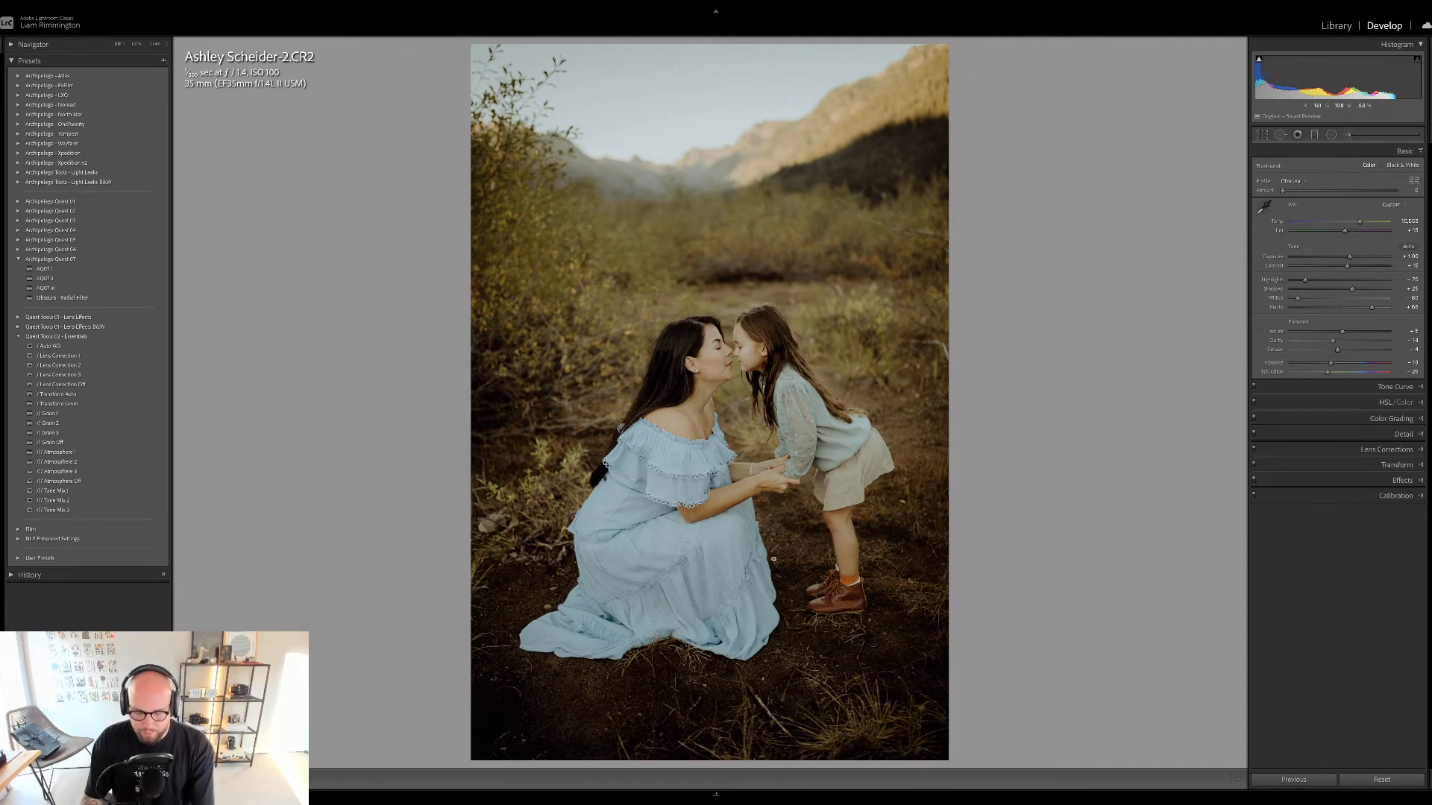
# - Compare the unedited and edited field portrait and examine the blue dress and the girl's boots at closer zoom
pyautogui.press('\\')
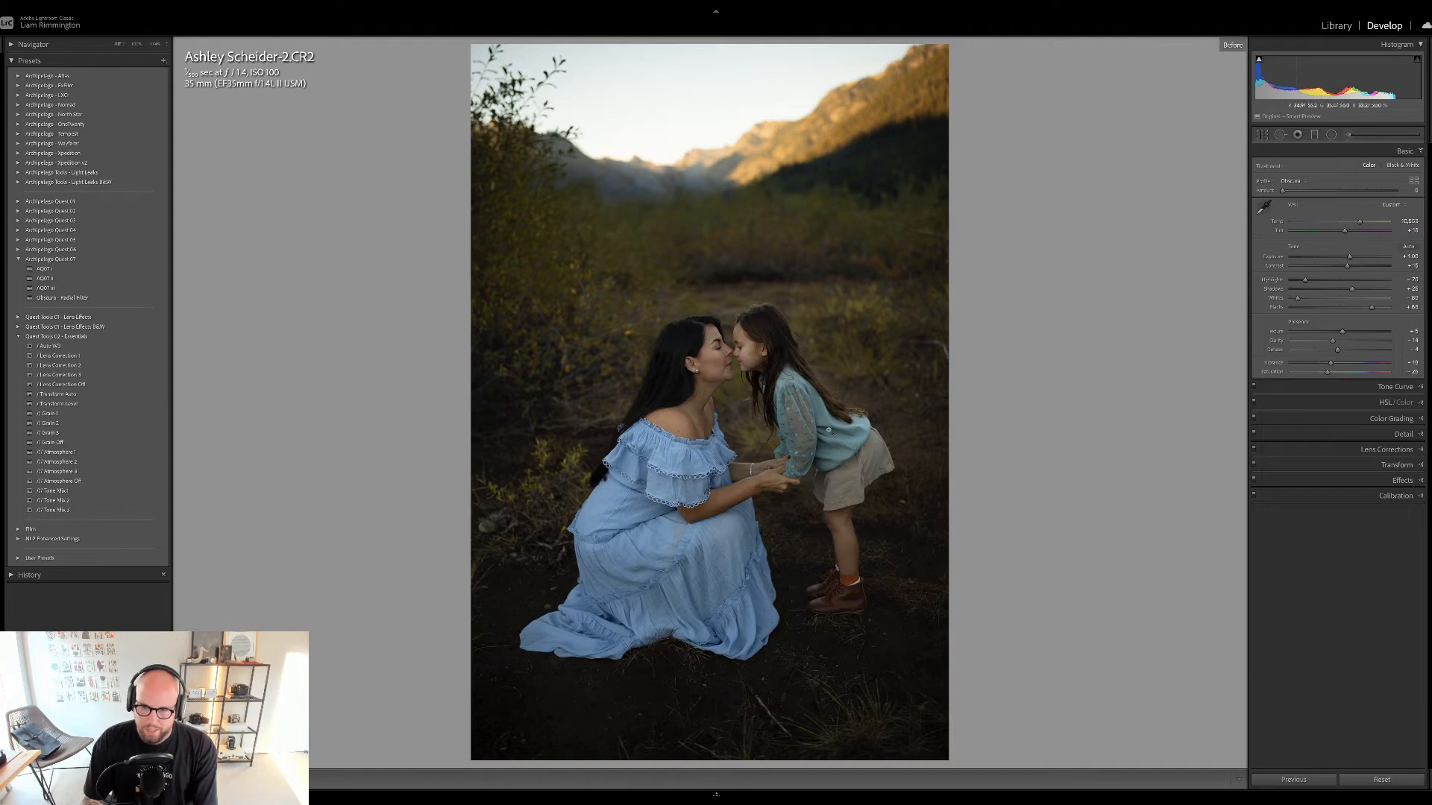
pyautogui.press('\\')
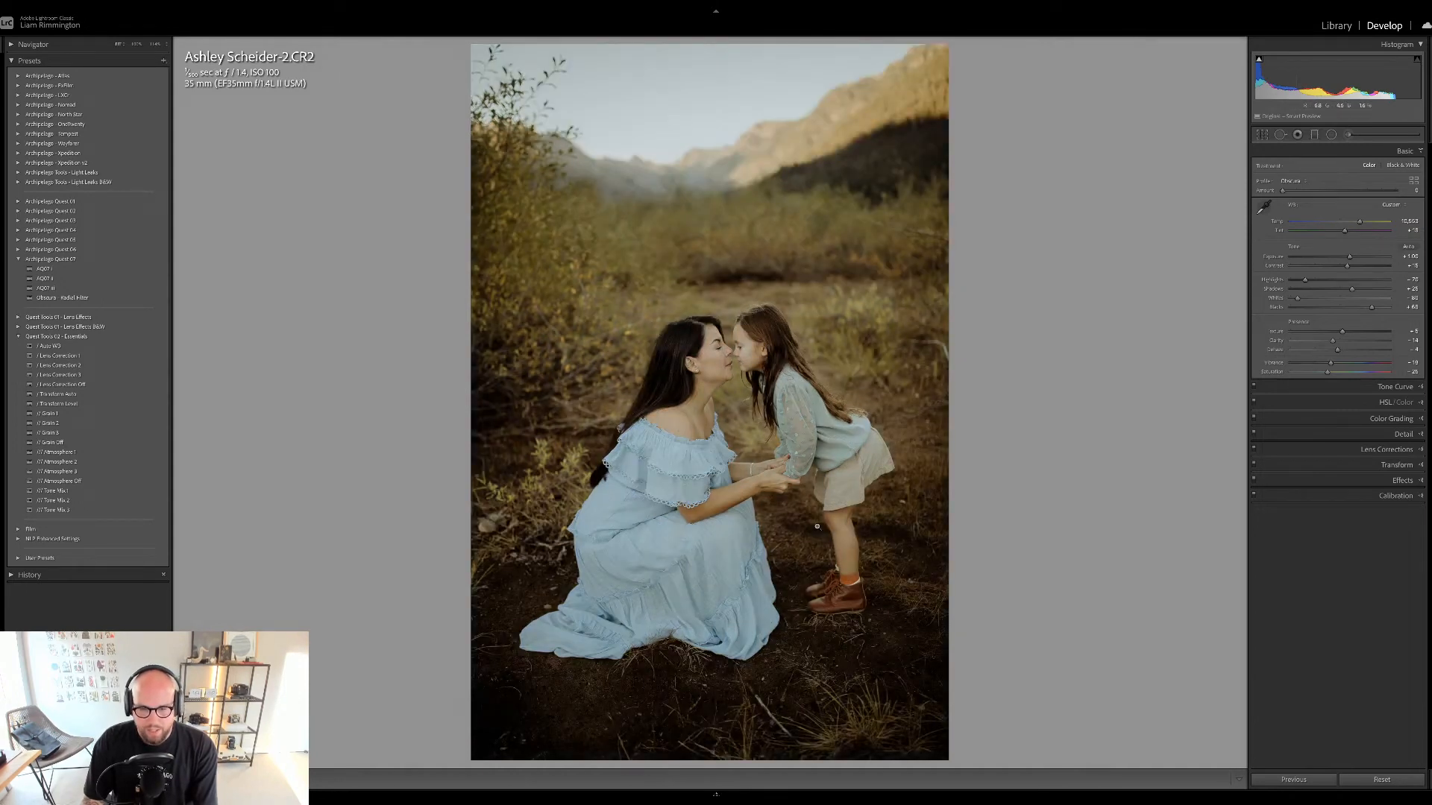
pyautogui.press('\\')
pyautogui.press('\\')
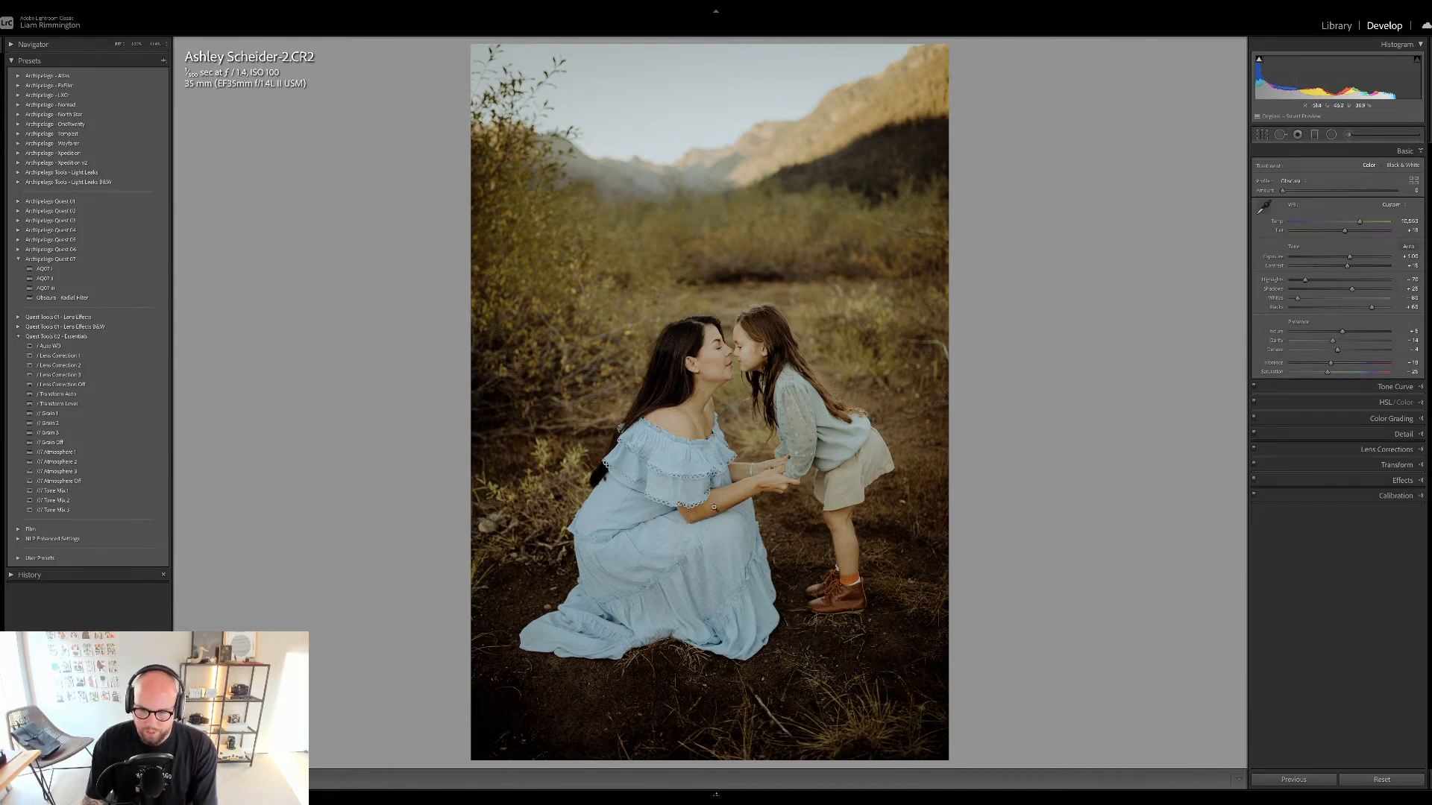
pyautogui.click(718, 511)
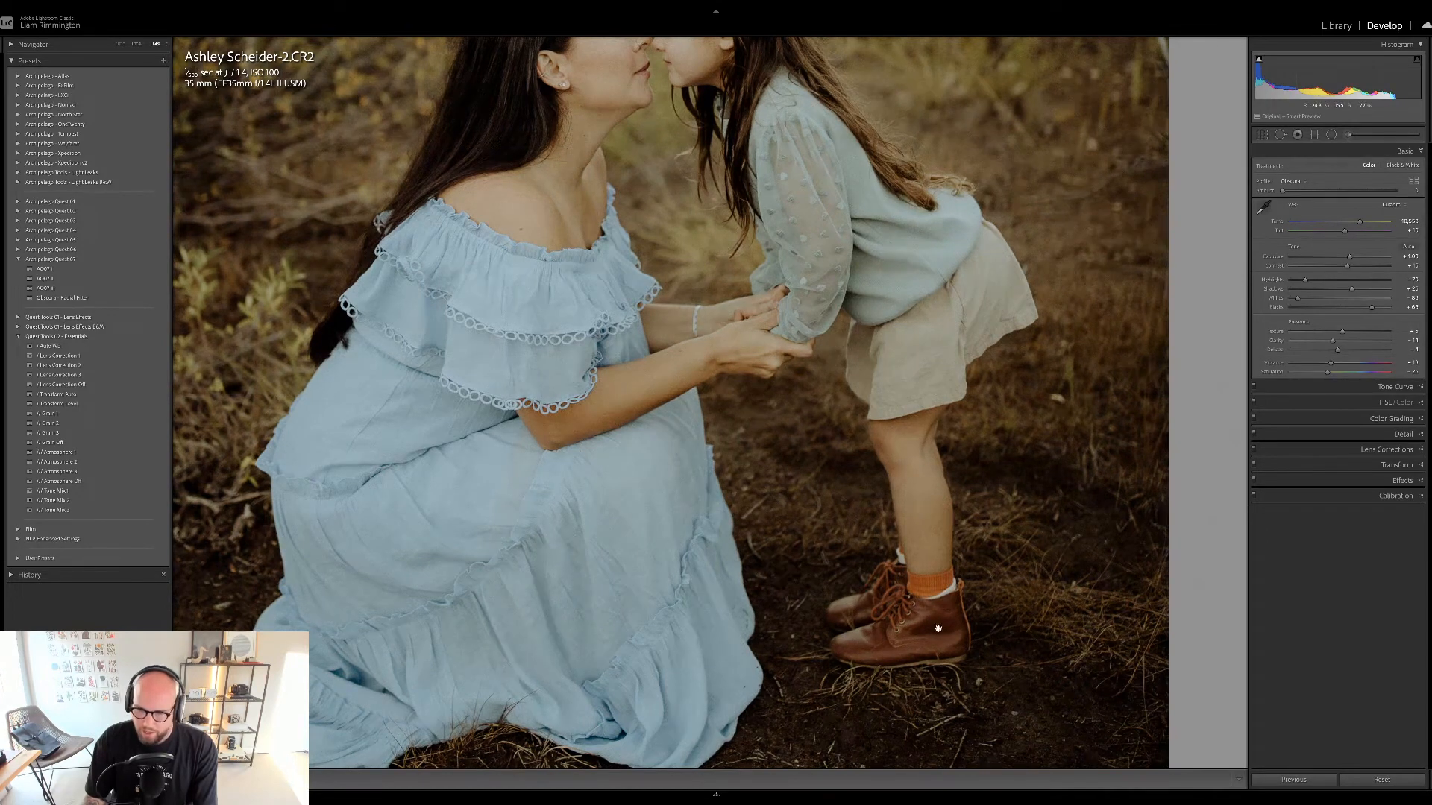
pyautogui.click(802, 577)
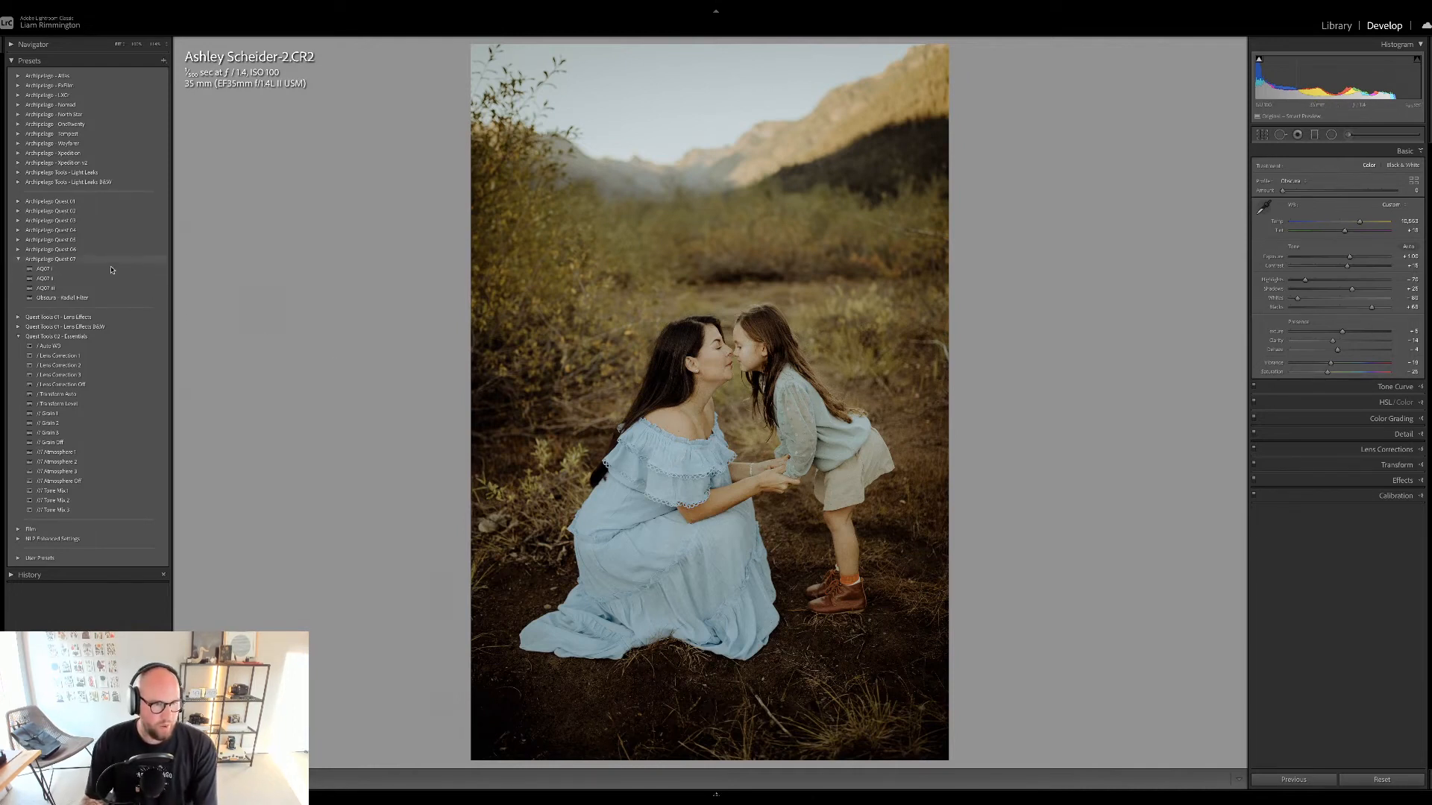
# - Add the Archipelago Quest 07 radial filter preset, widening and repositioning its haze over the tree and sky beside the mountains
pyautogui.click(99, 297)
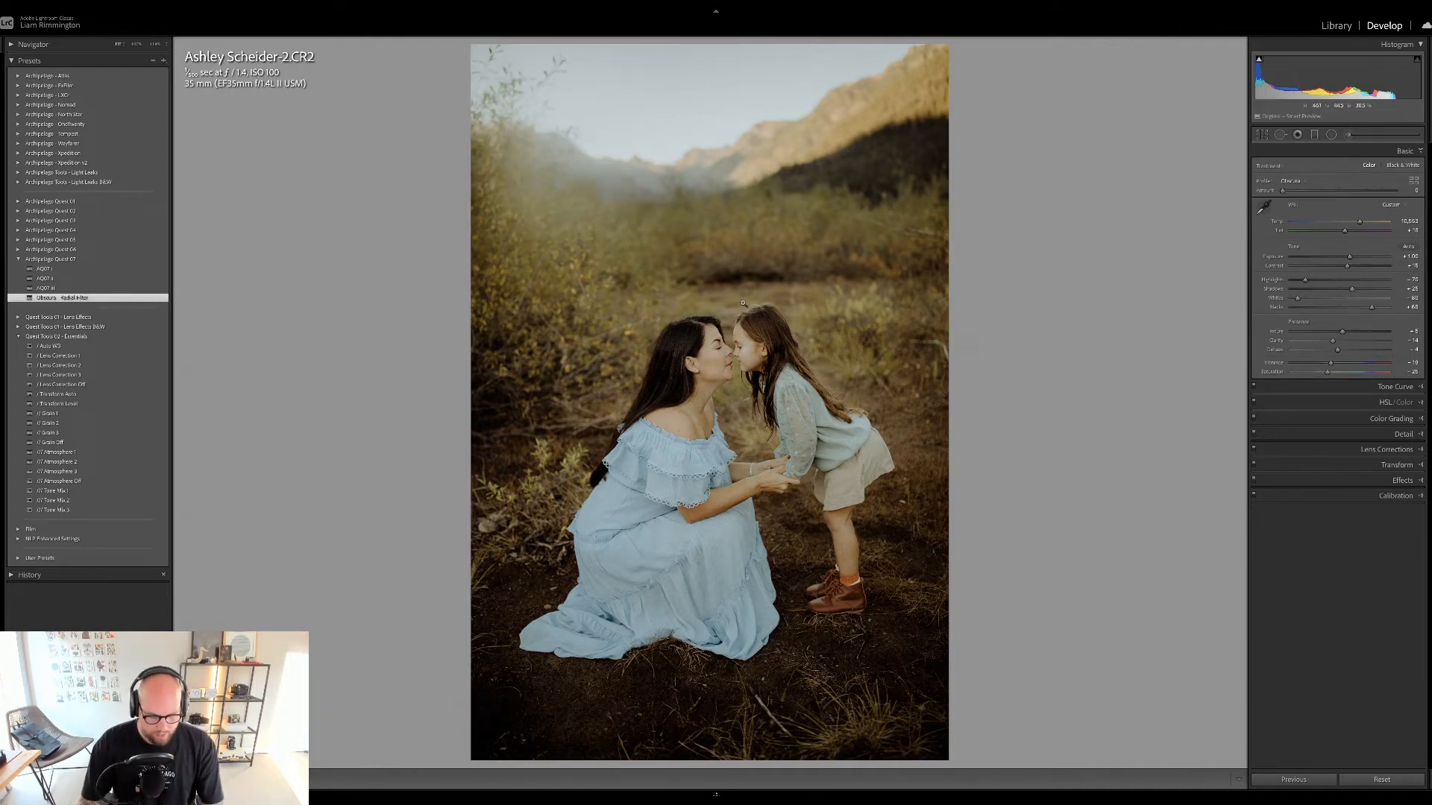
pyautogui.hotkey('shift', 'm')
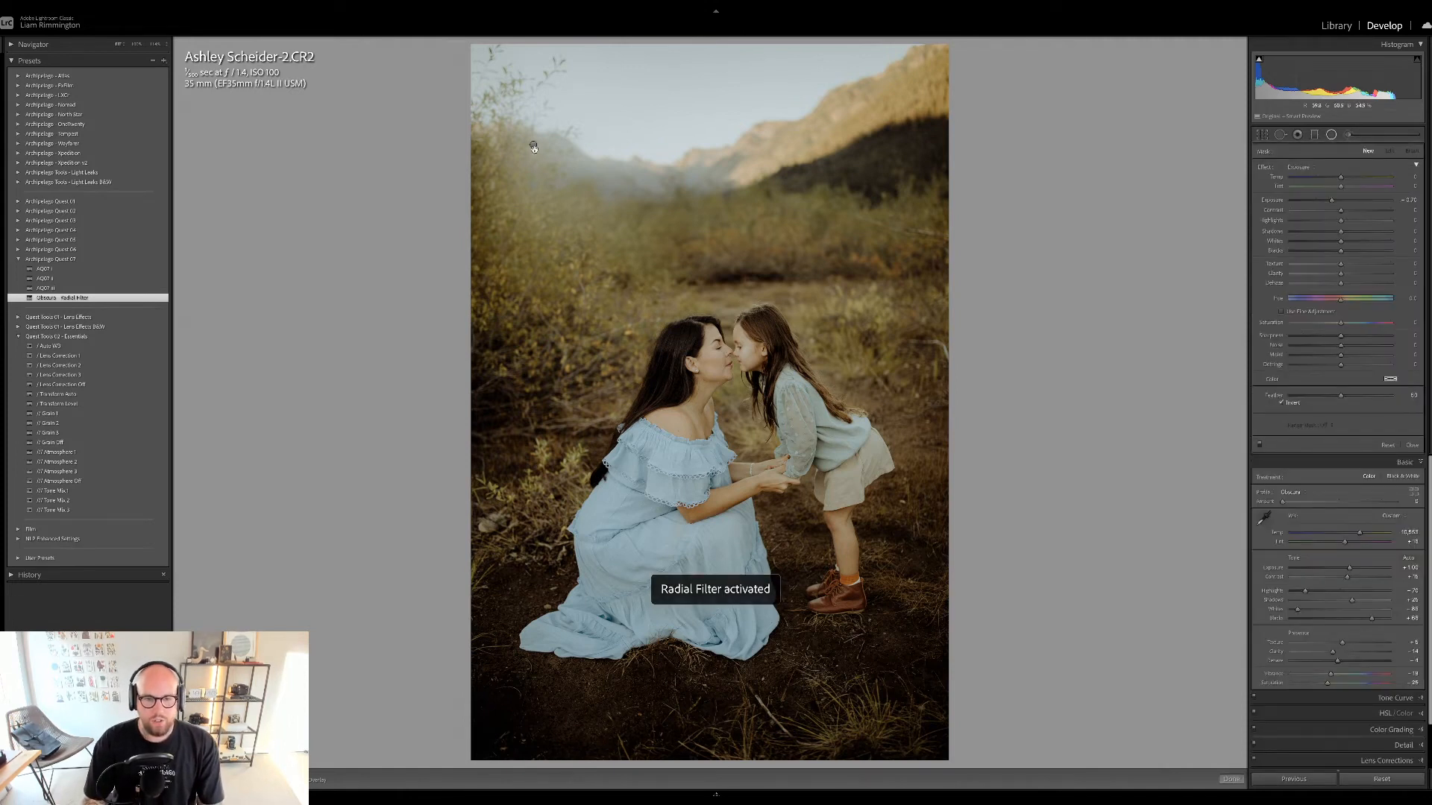
pyautogui.click(534, 147)
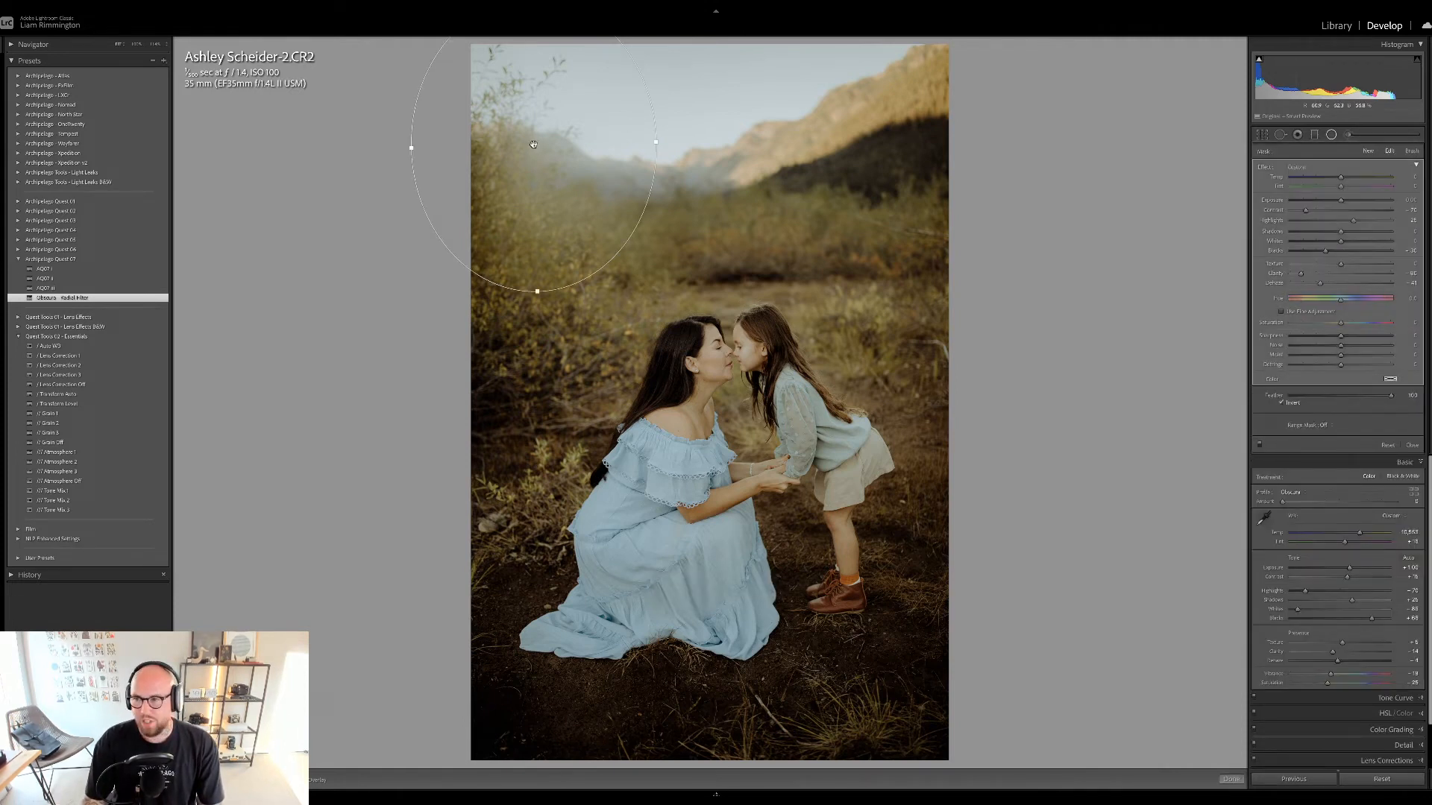
pyautogui.moveTo(534, 144); pyautogui.dragTo(522, 83)
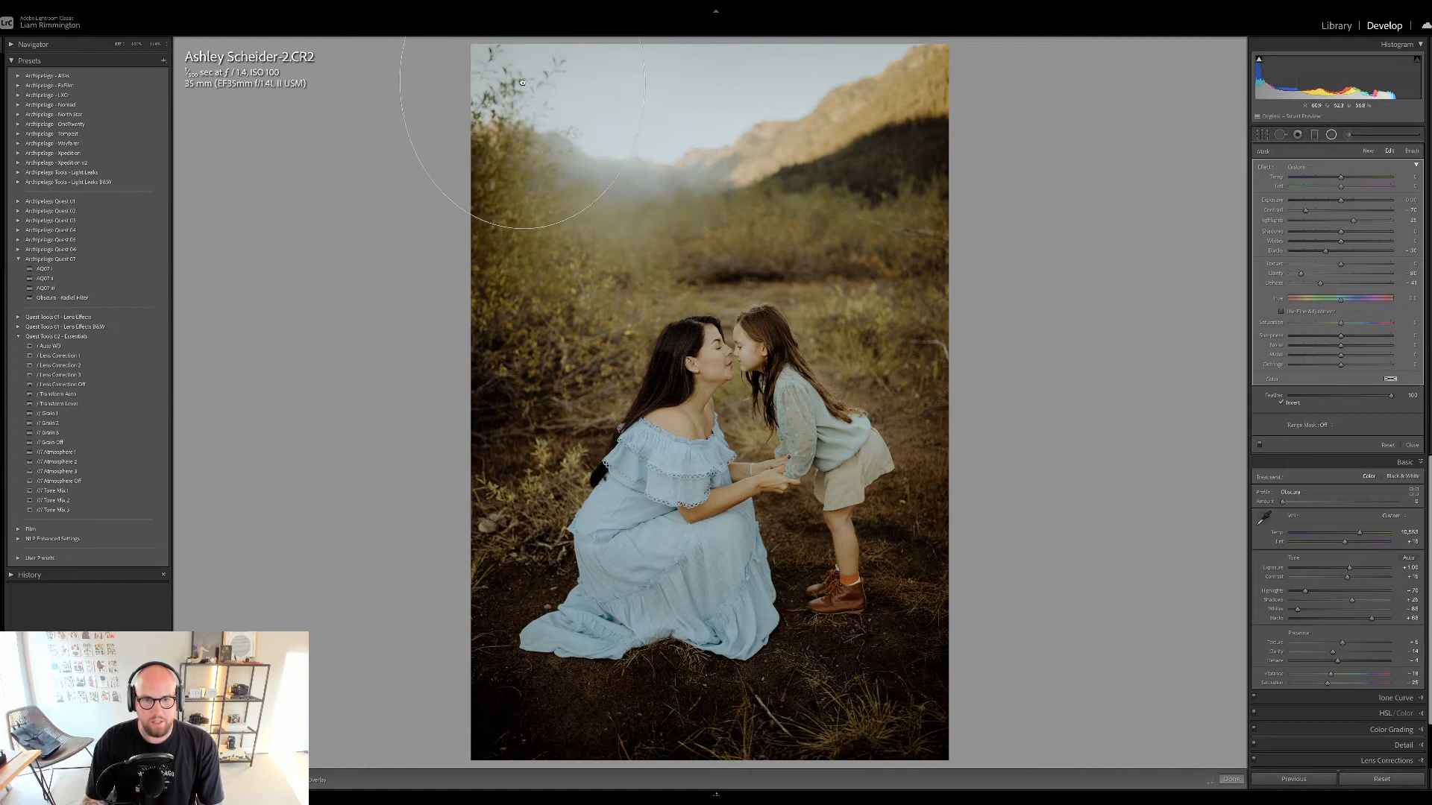
pyautogui.moveTo(647, 82); pyautogui.dragTo(729, 85)
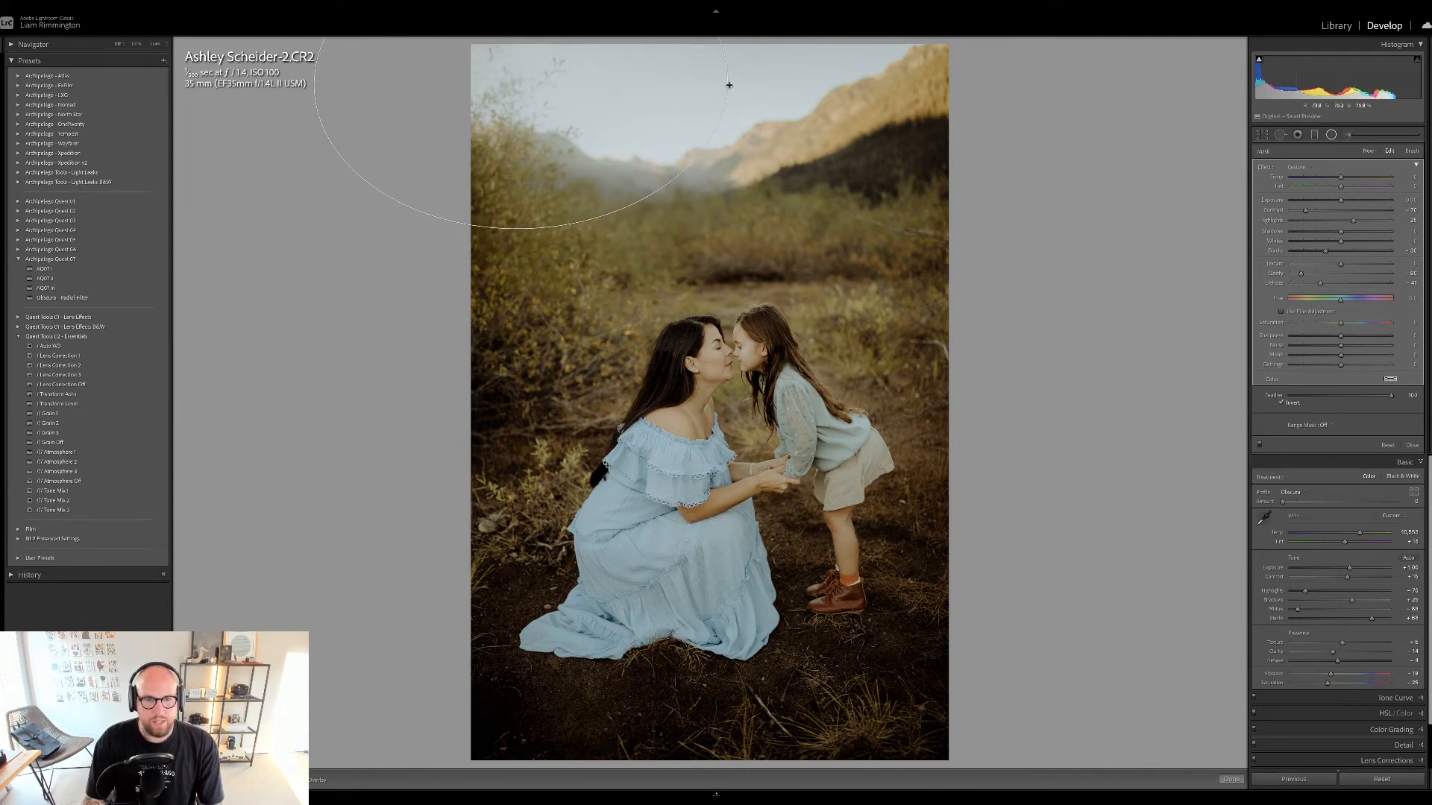
pyautogui.moveTo(522, 82); pyautogui.dragTo(470, 81)
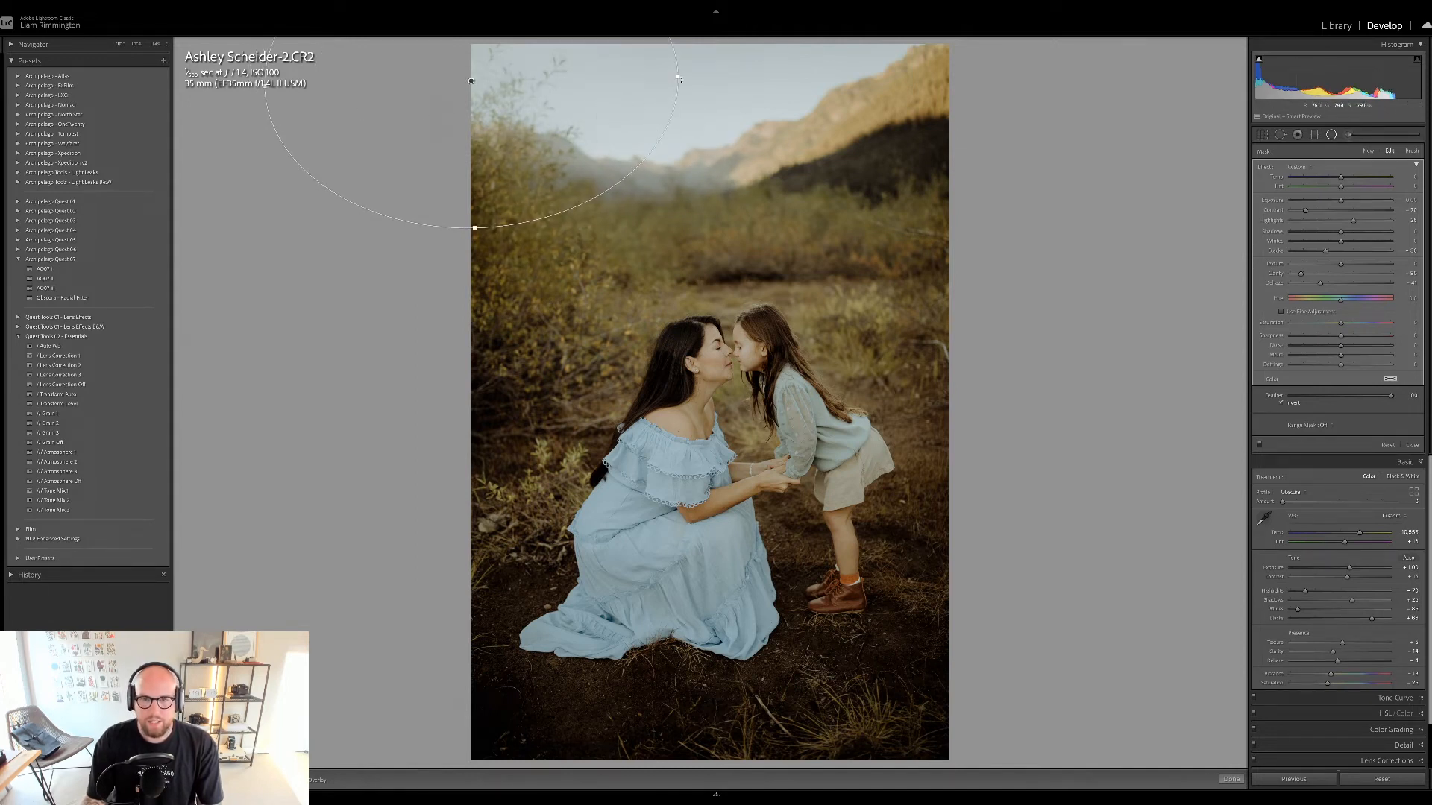
pyautogui.moveTo(680, 79)
pyautogui.mouseDown()
pyautogui.moveTo(665, 80)
pyautogui.moveTo(698, 85)
pyautogui.mouseUp()
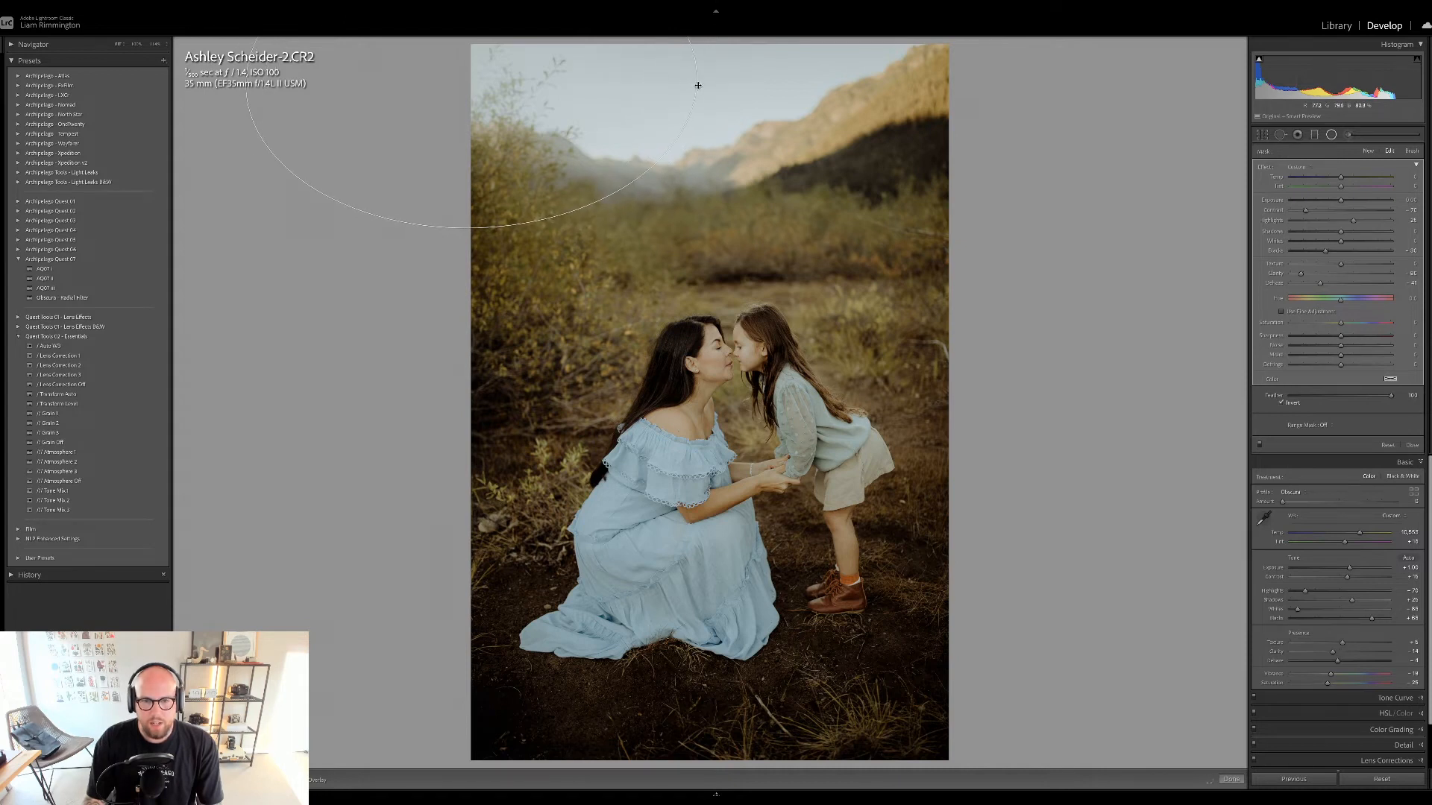
pyautogui.press('d')
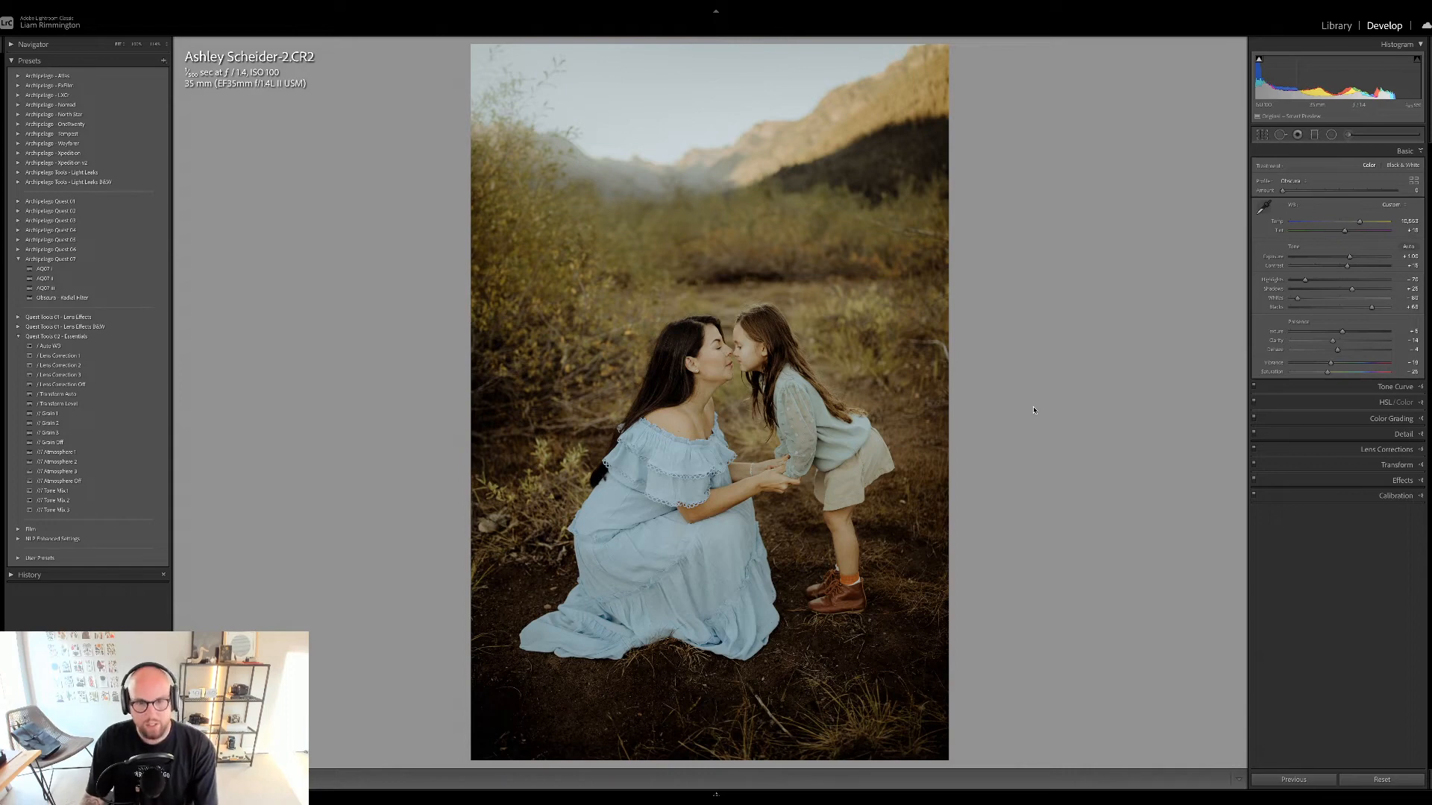
# - Compare the unedited and hazed field portrait in place and side by side, and return to the photo grid with nothing selected
pyautogui.press('\\')
pyautogui.press('\\')
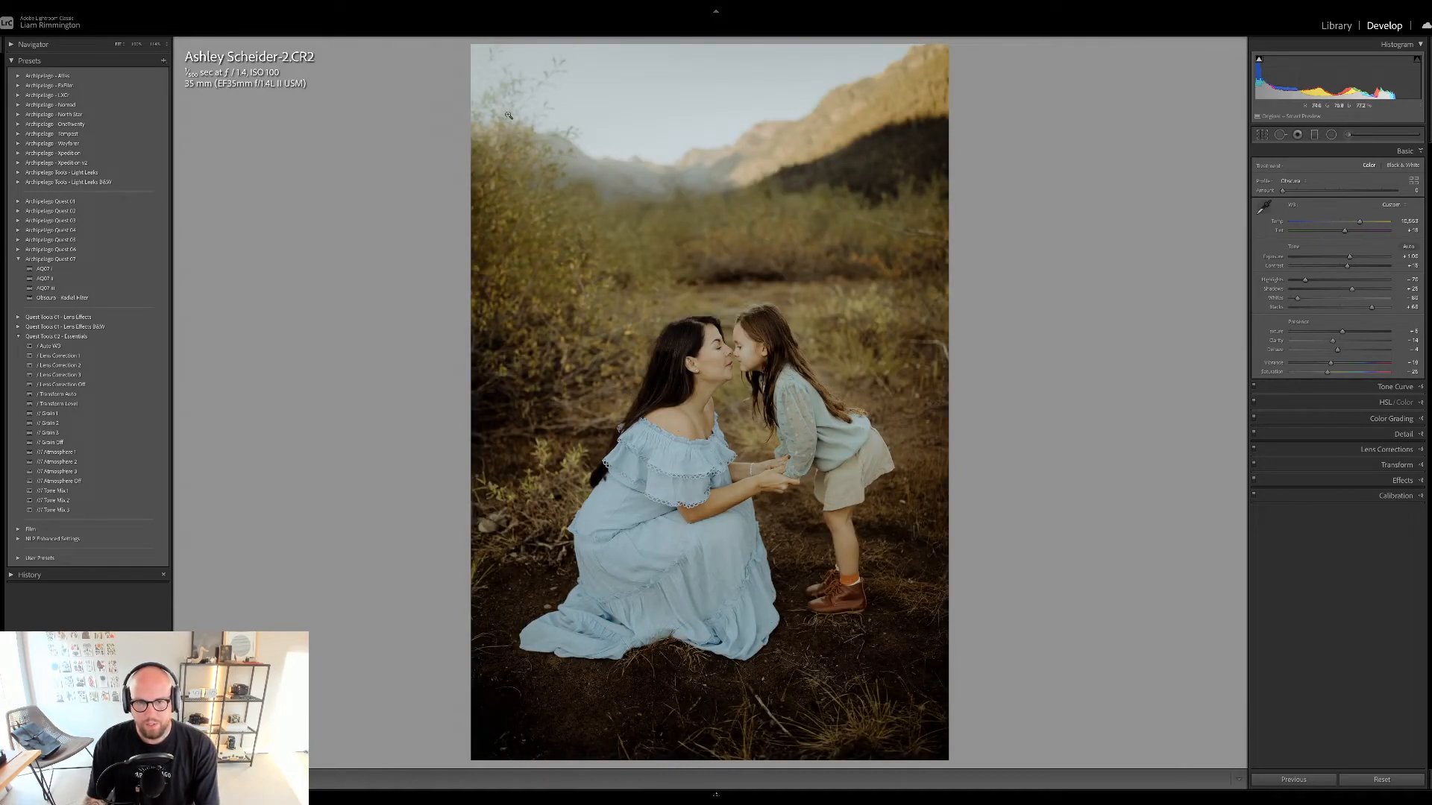
pyautogui.press('\\')
pyautogui.press('\\')
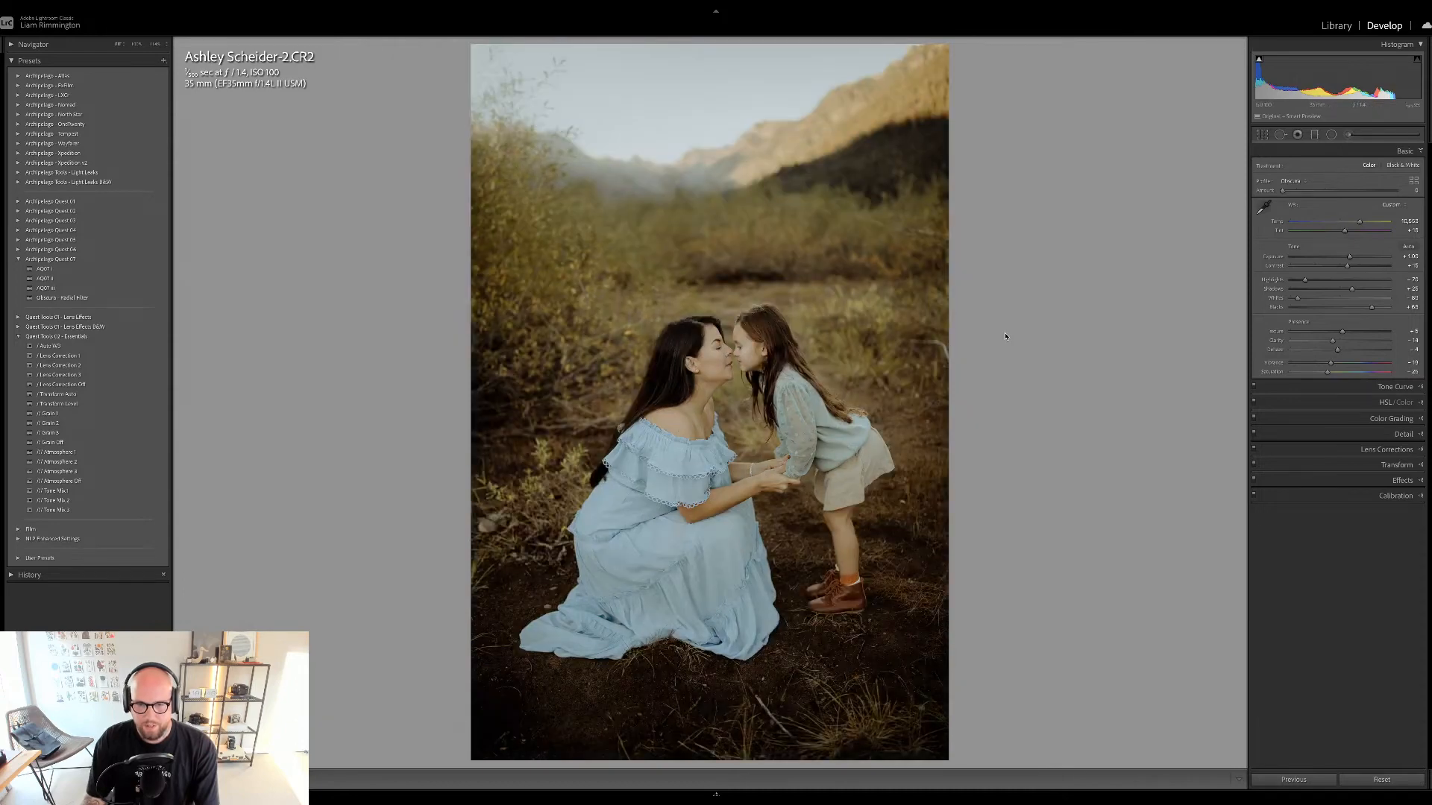
pyautogui.press('\\')
pyautogui.press('\\')
pyautogui.press('y')
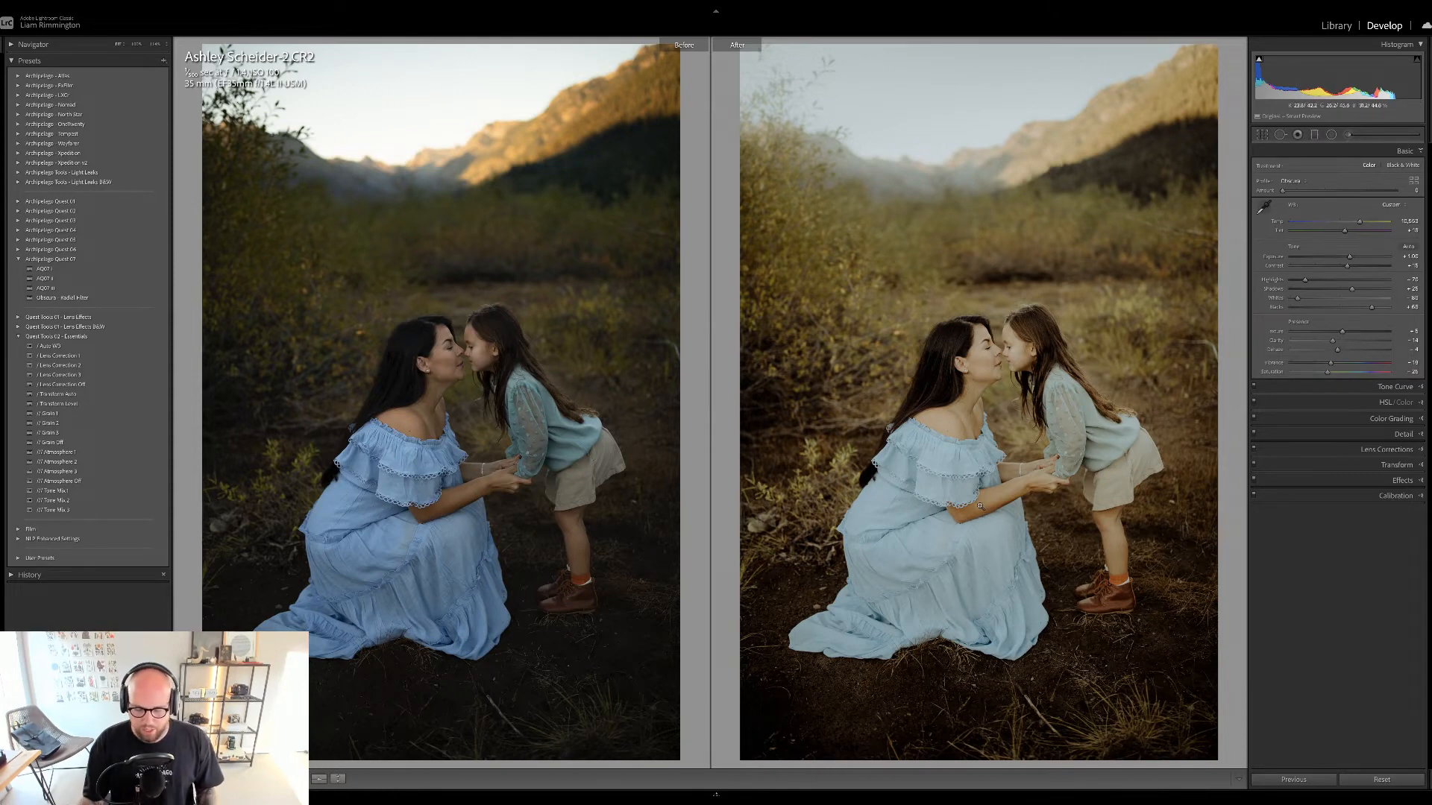
pyautogui.press('g')
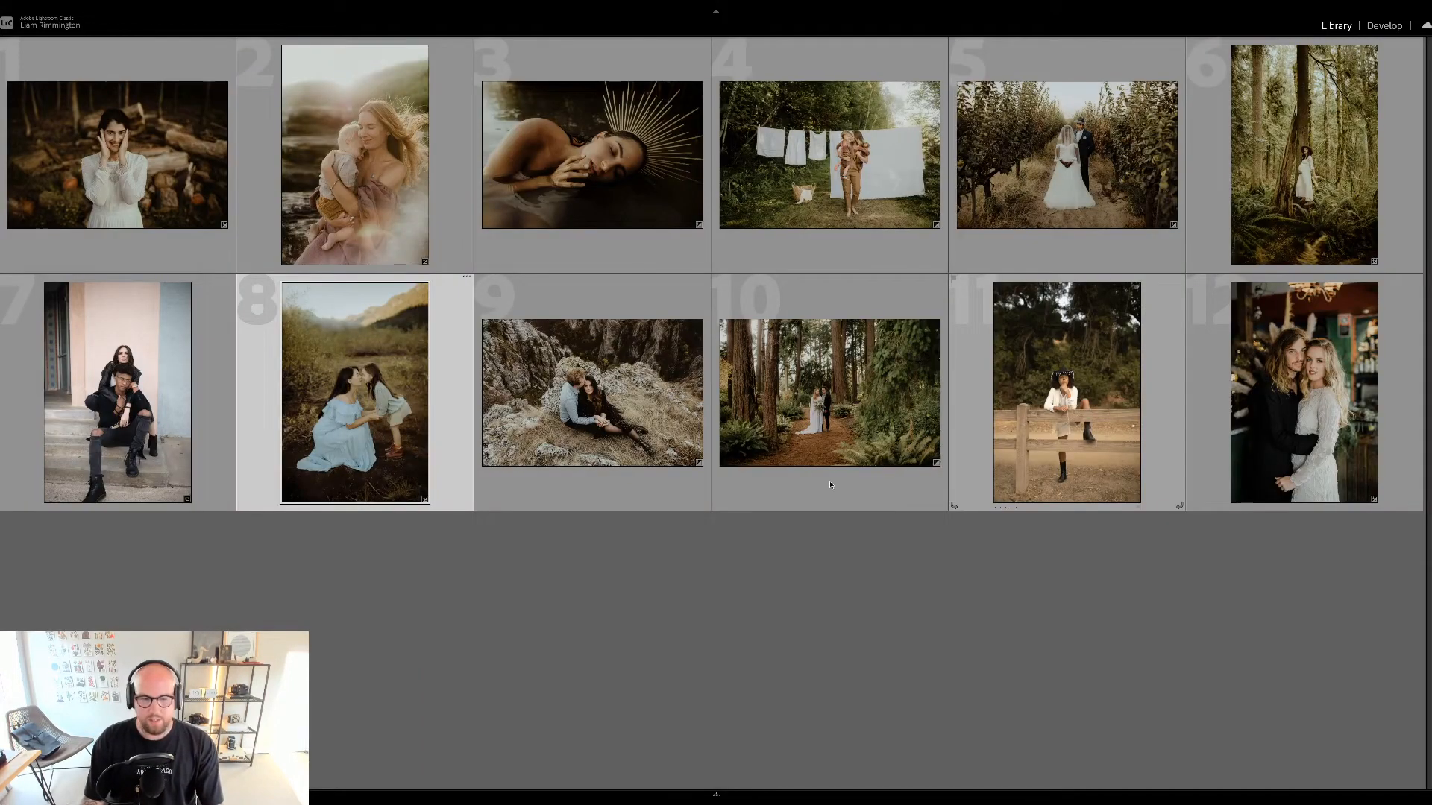
pyautogui.click(644, 559)
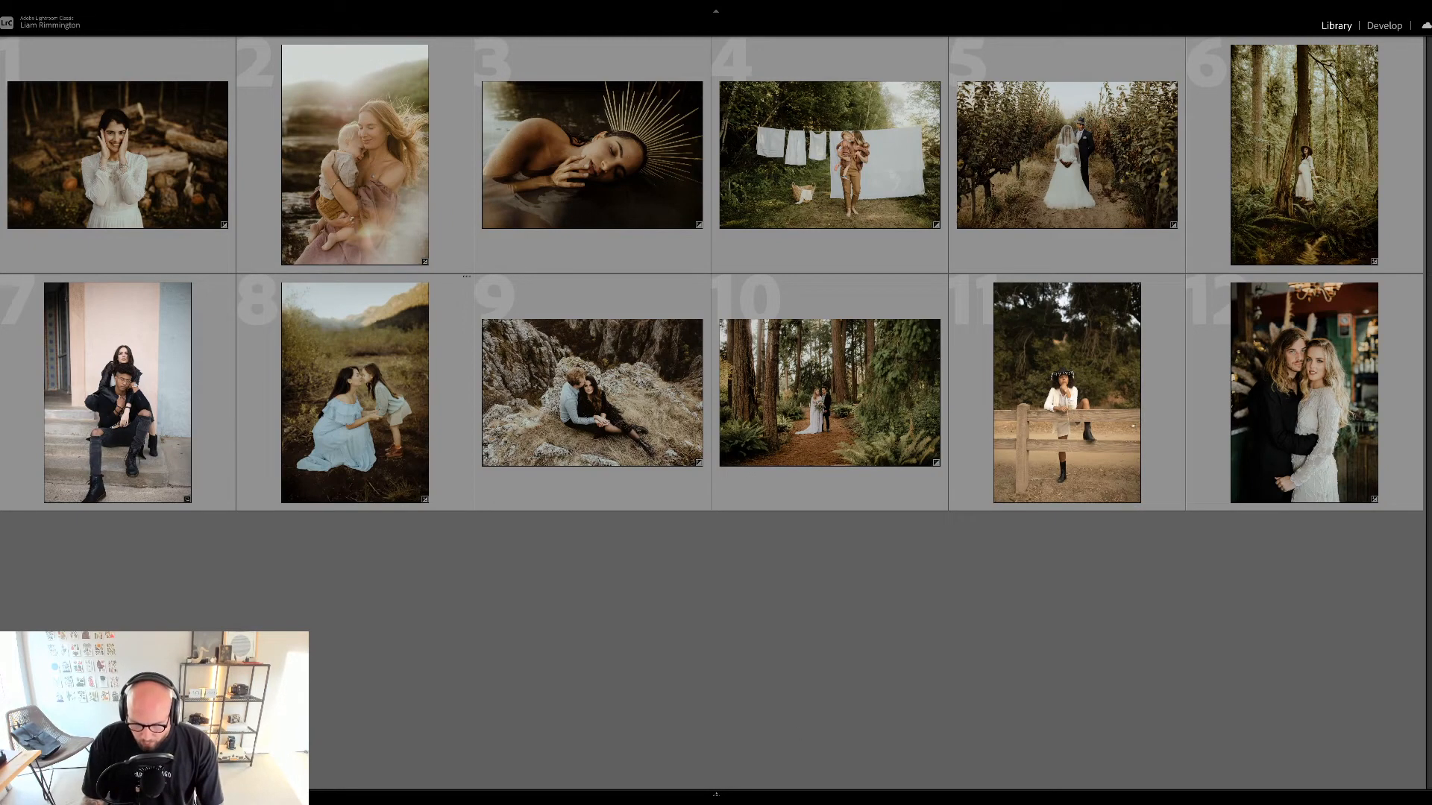
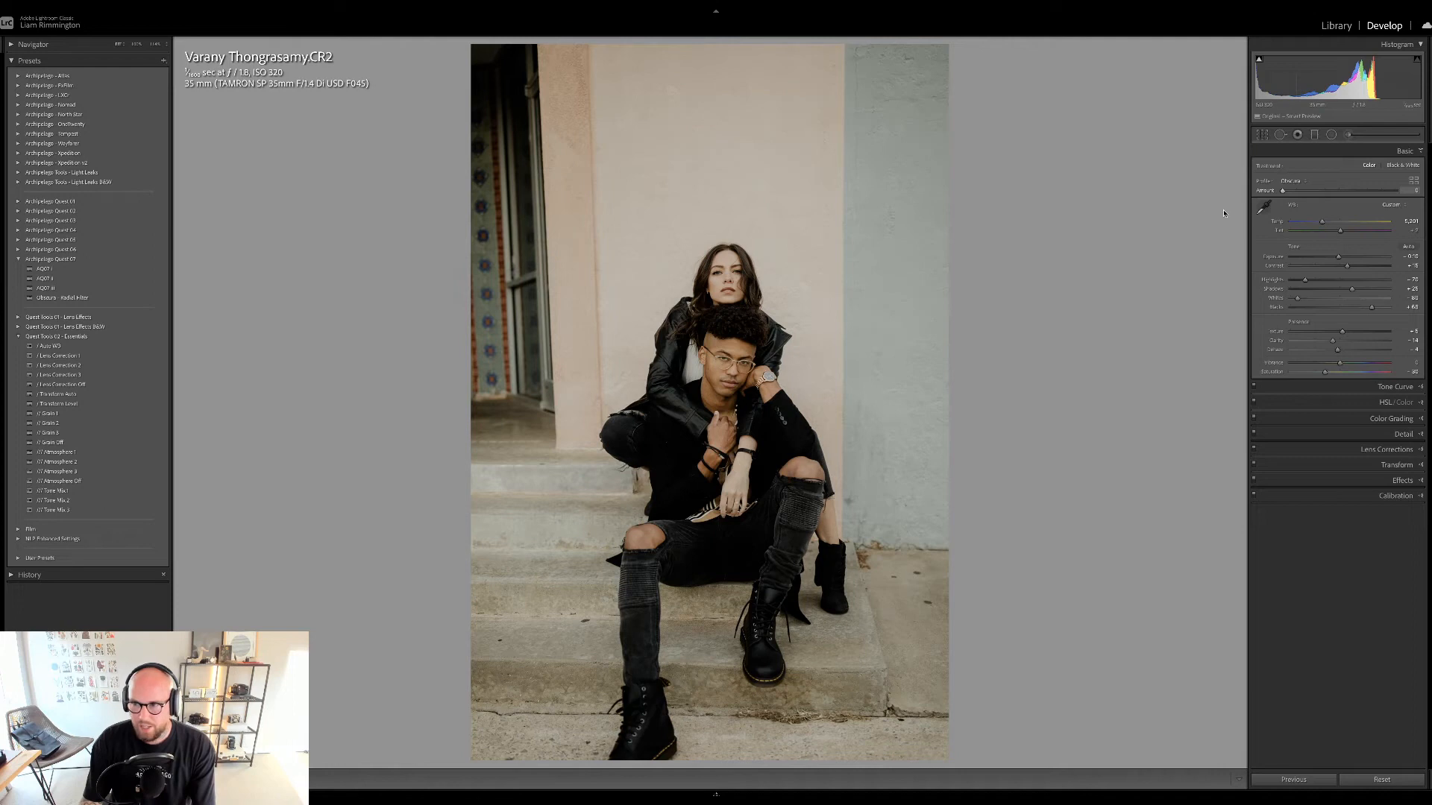
# - Raise the profile amount on the portrait of the couple seated on the steps to about 130 and compare before and after
pyautogui.moveTo(1282, 191); pyautogui.dragTo(1358, 194)
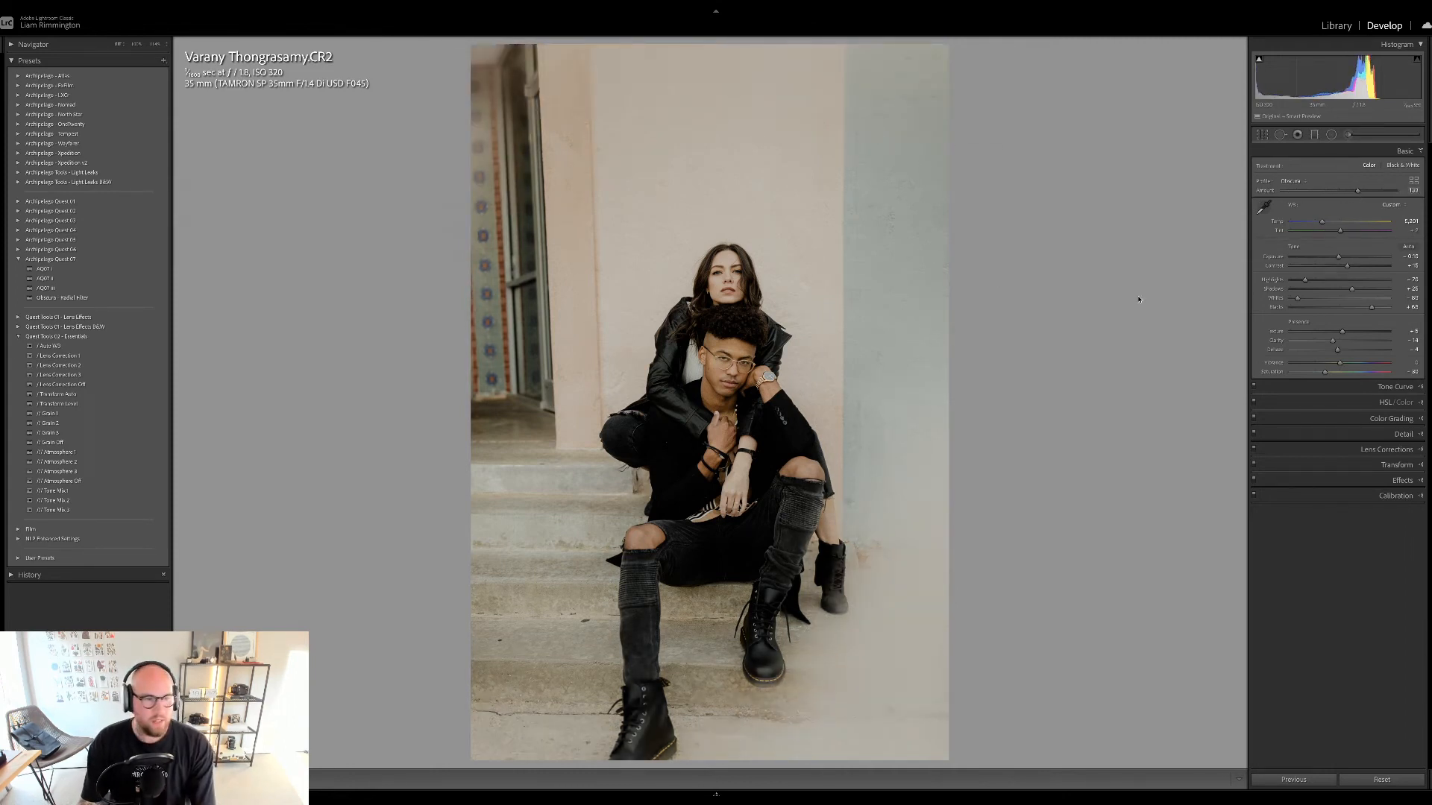
pyautogui.press('\\')
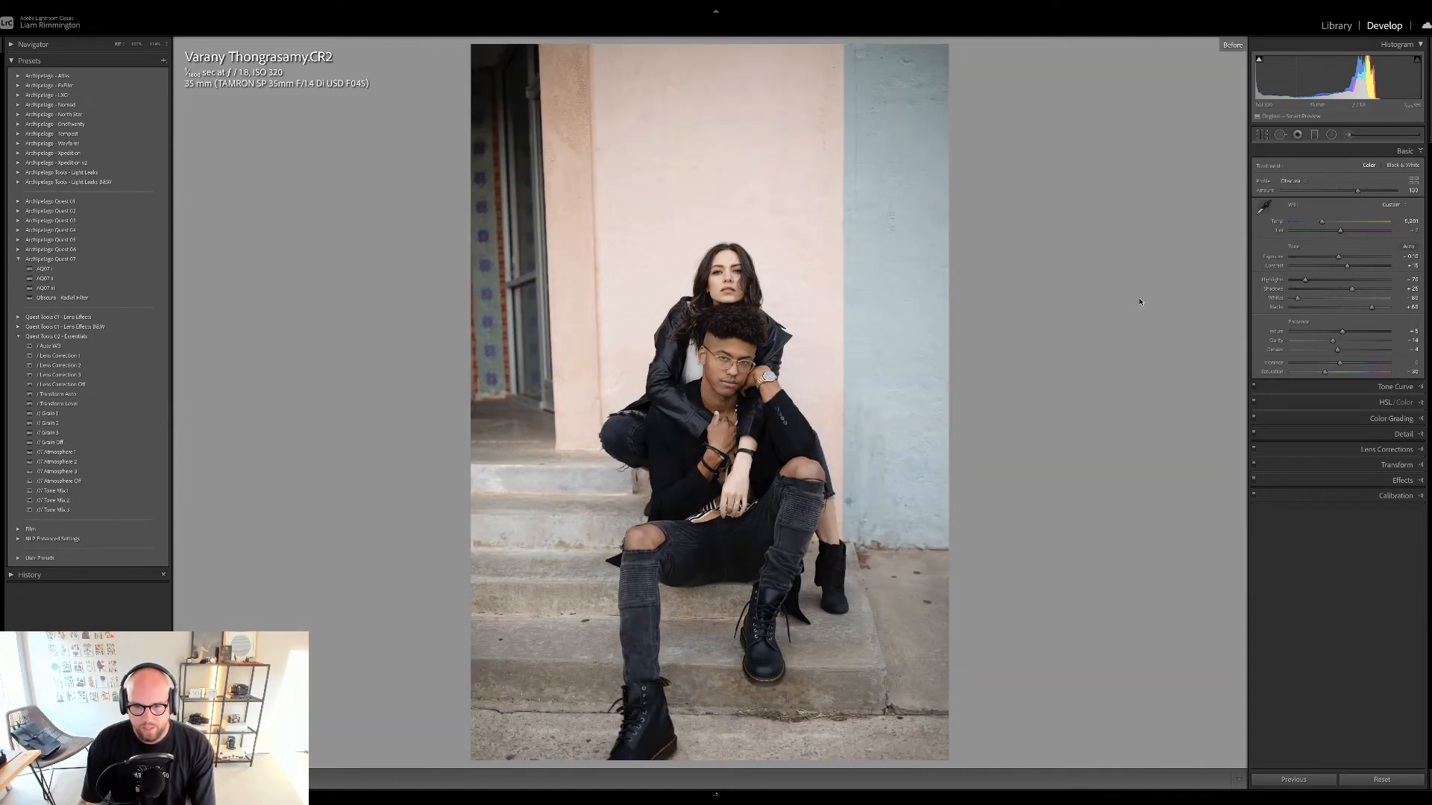
pyautogui.press('\\')
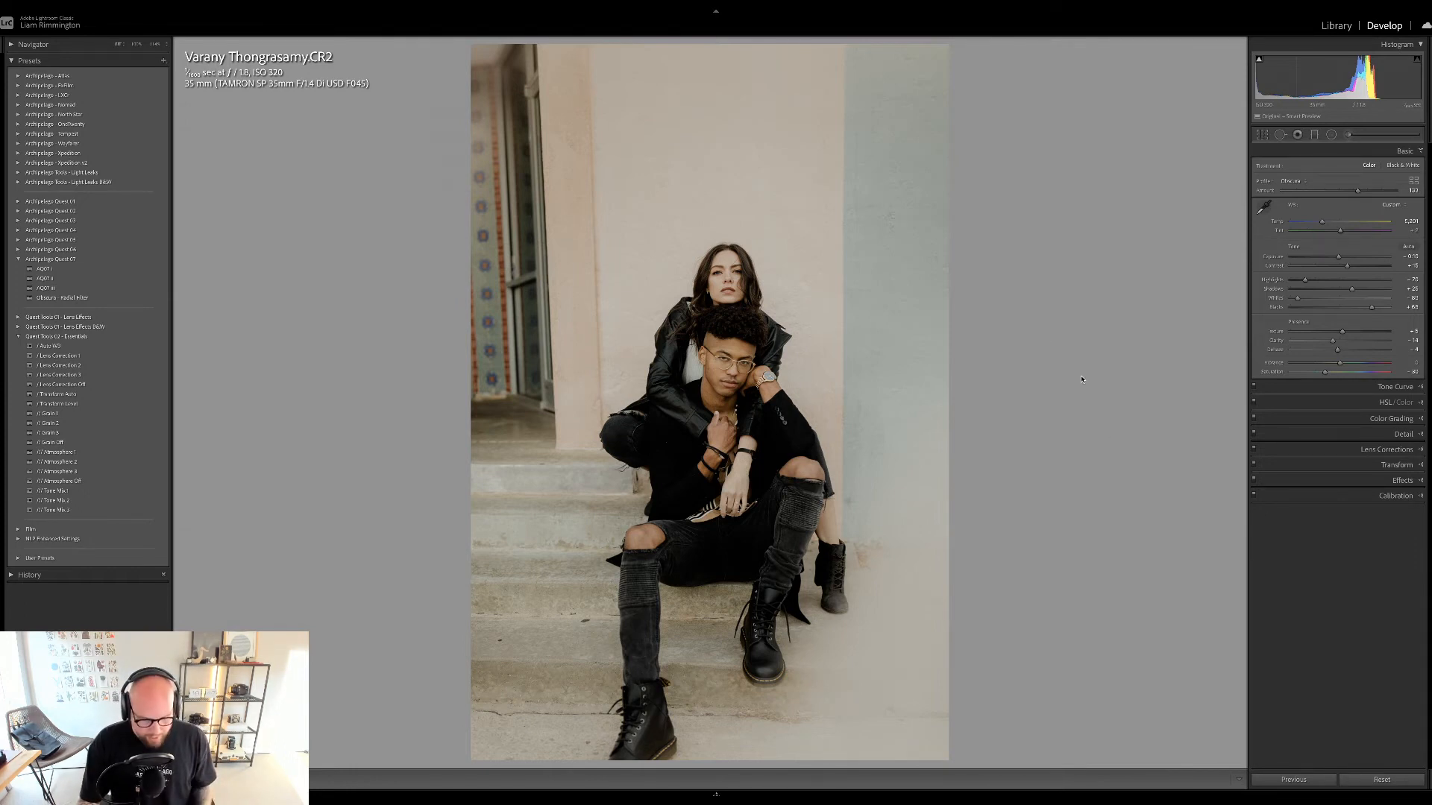
pyautogui.press('y')
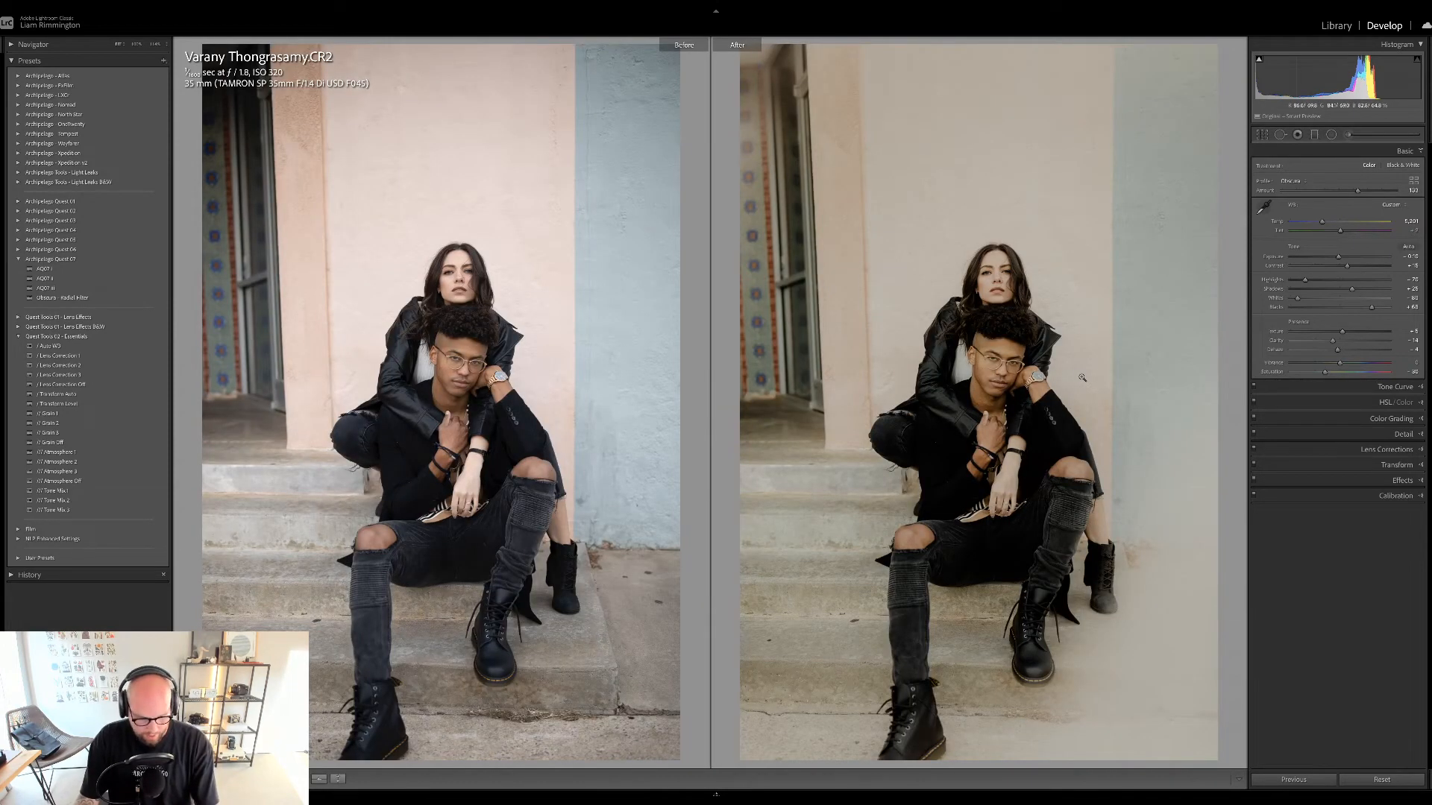
pyautogui.press('y')
# - Open the portrait of the woman leaning on the wooden fence for editing and straighten its crop slightly
pyautogui.press('g')
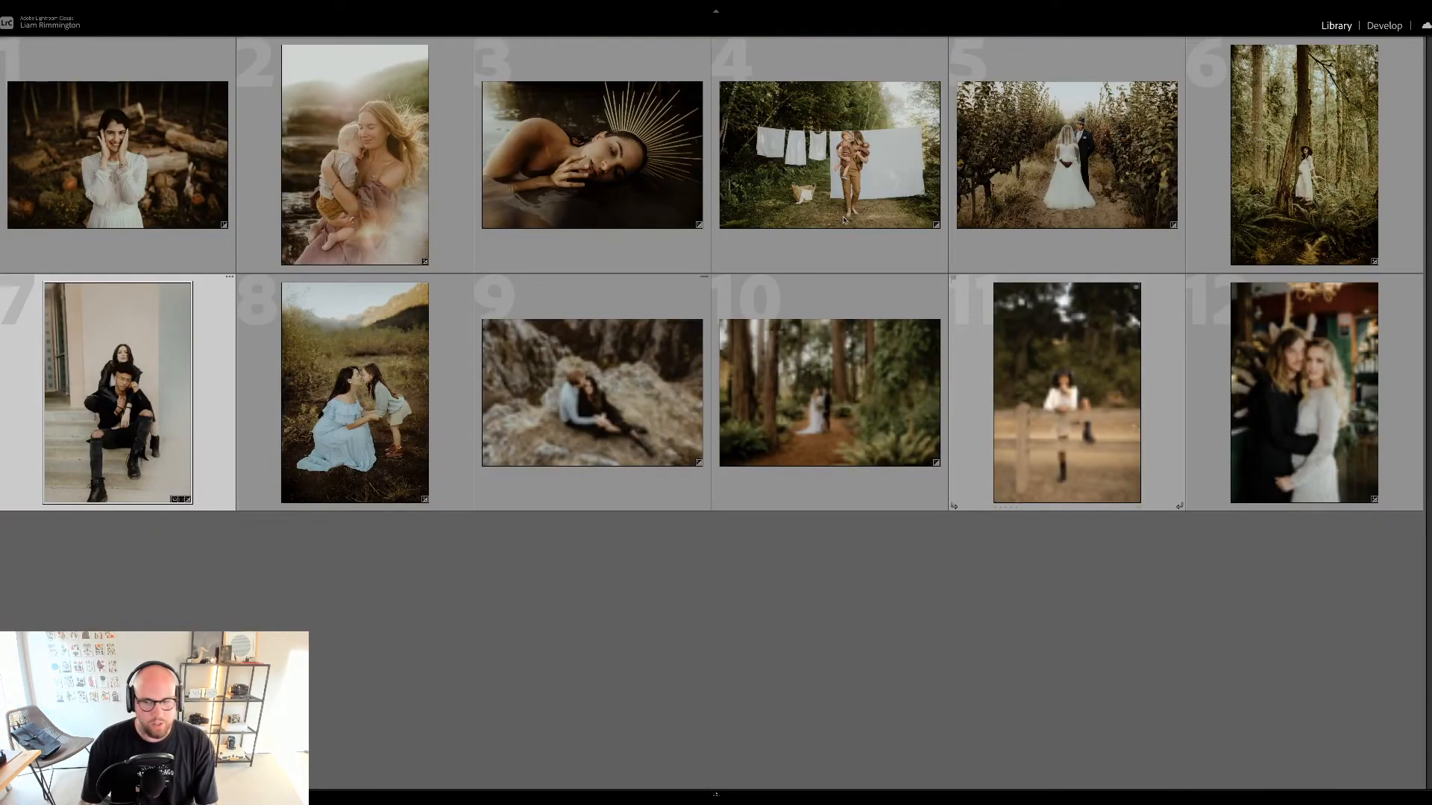
pyautogui.click(1036, 418)
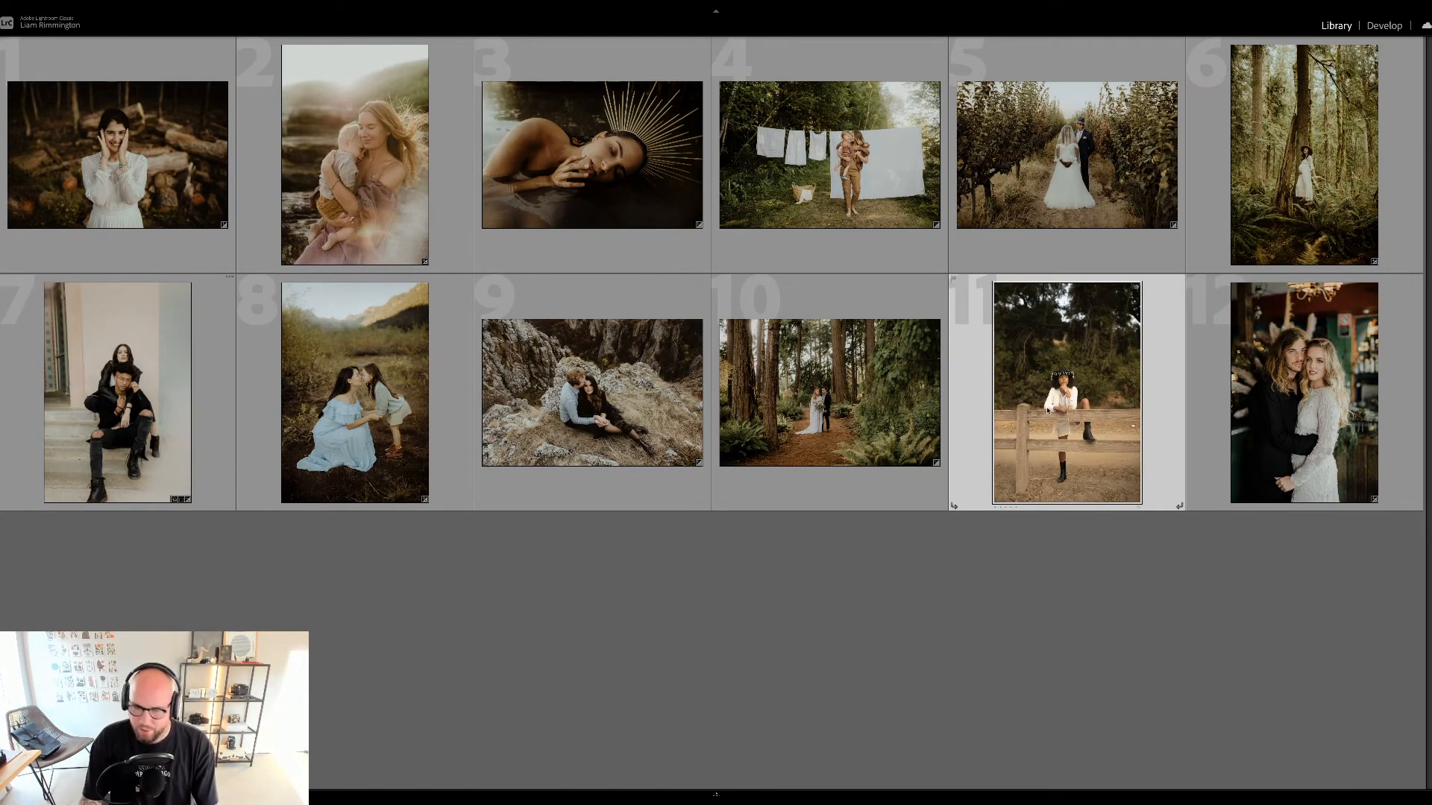
pyautogui.press('d')
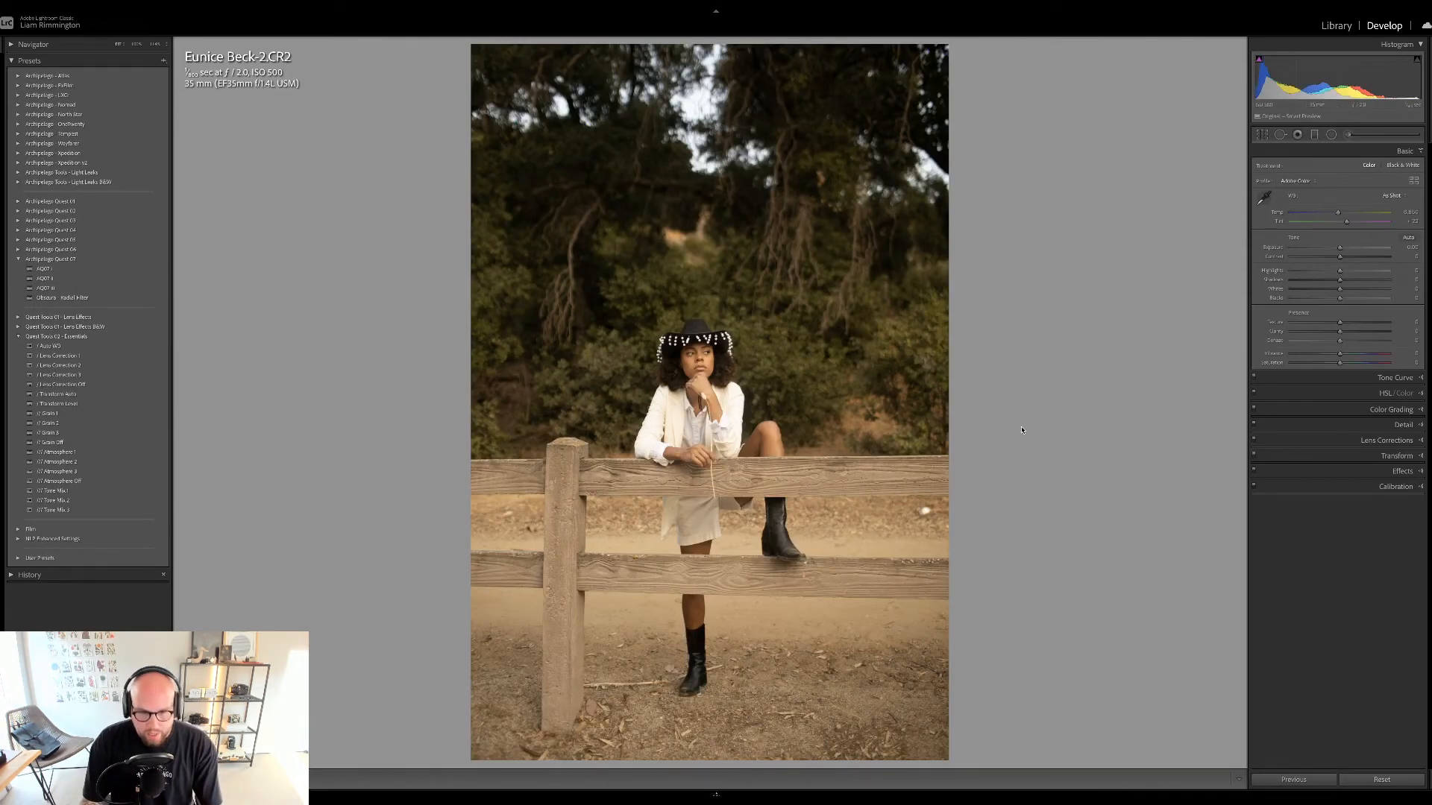
pyautogui.press('r')
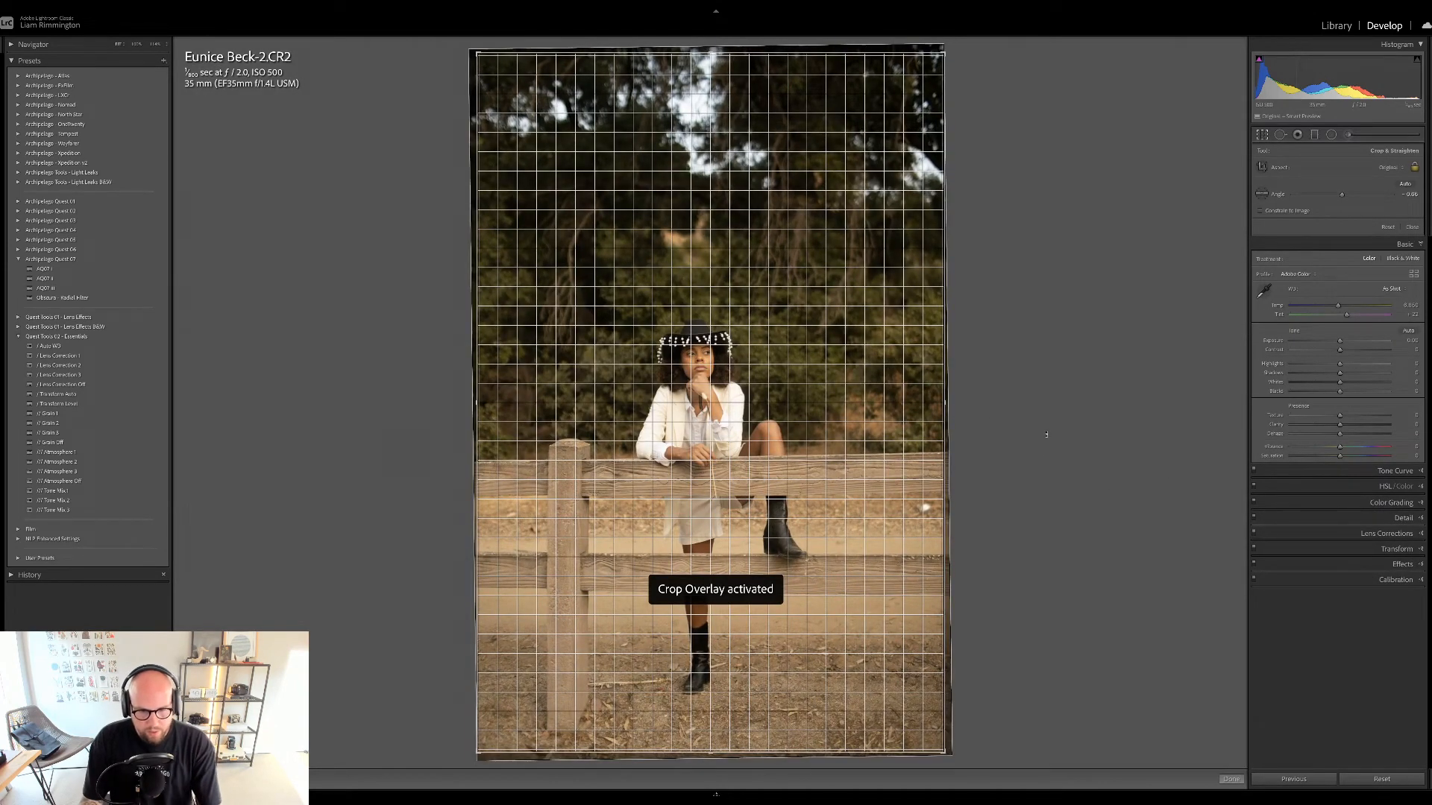
pyautogui.moveTo(1046, 434); pyautogui.dragTo(1047, 436)
pyautogui.press('r')
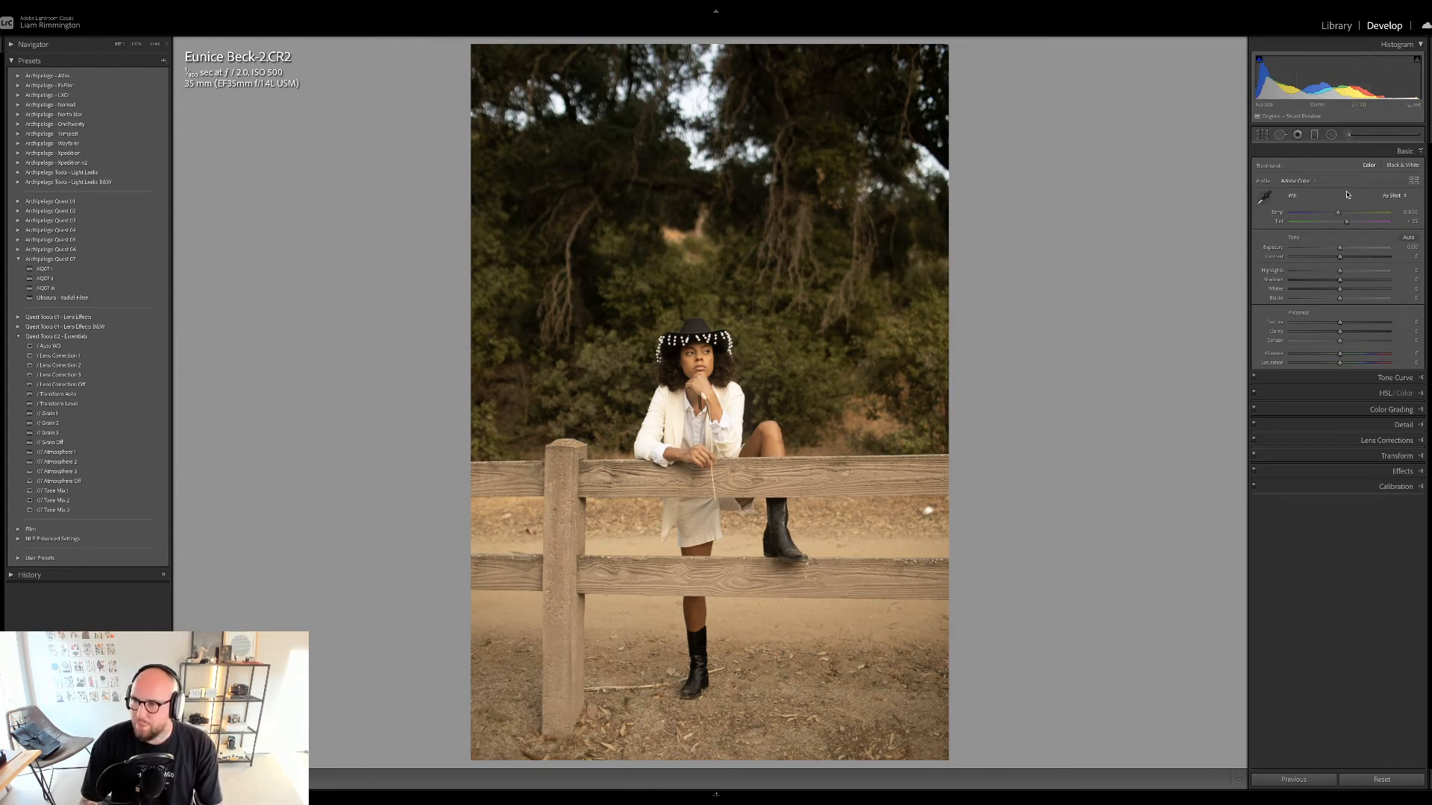
# - Cool the fence portrait's color temperature slightly and apply the Archipelago Quest 07 preset AQ07 II
pyautogui.moveTo(1337, 215); pyautogui.dragTo(1333, 214)
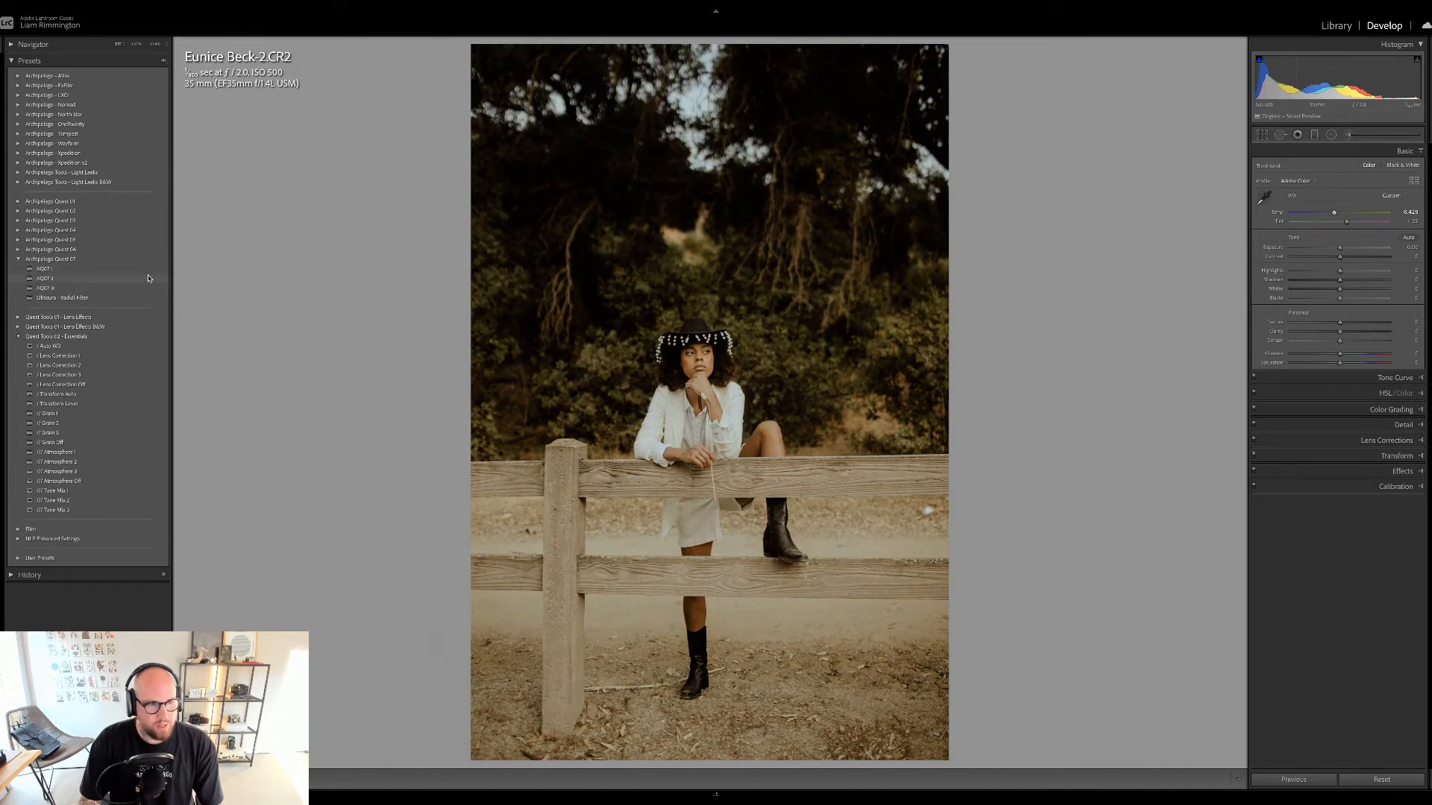
pyautogui.click(149, 279)
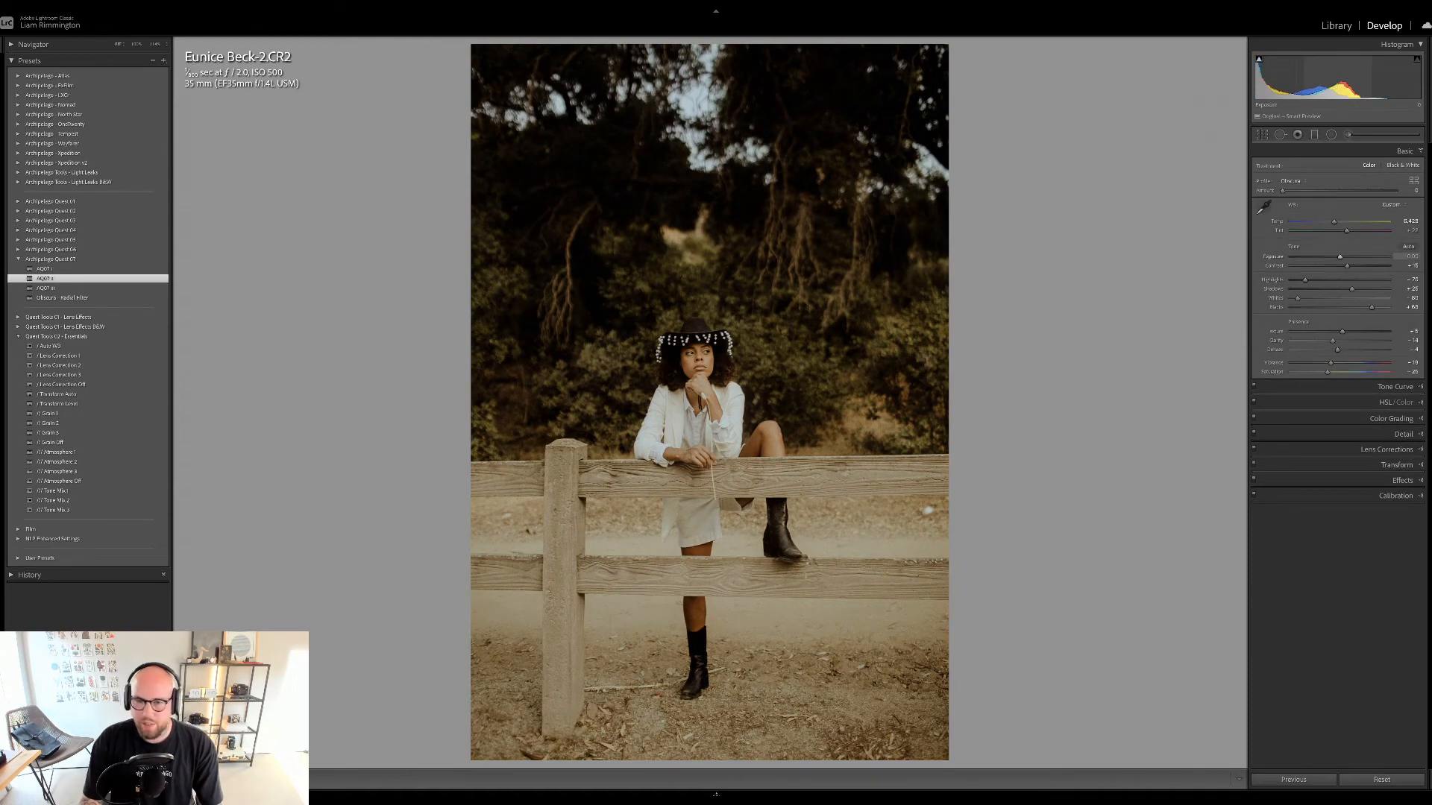
# - Lower the fence portrait's exposure slightly, raise the profile amount to 91, and add radial haze over the ground at the lower right
pyautogui.moveTo(1341, 257); pyautogui.dragTo(1340, 257)
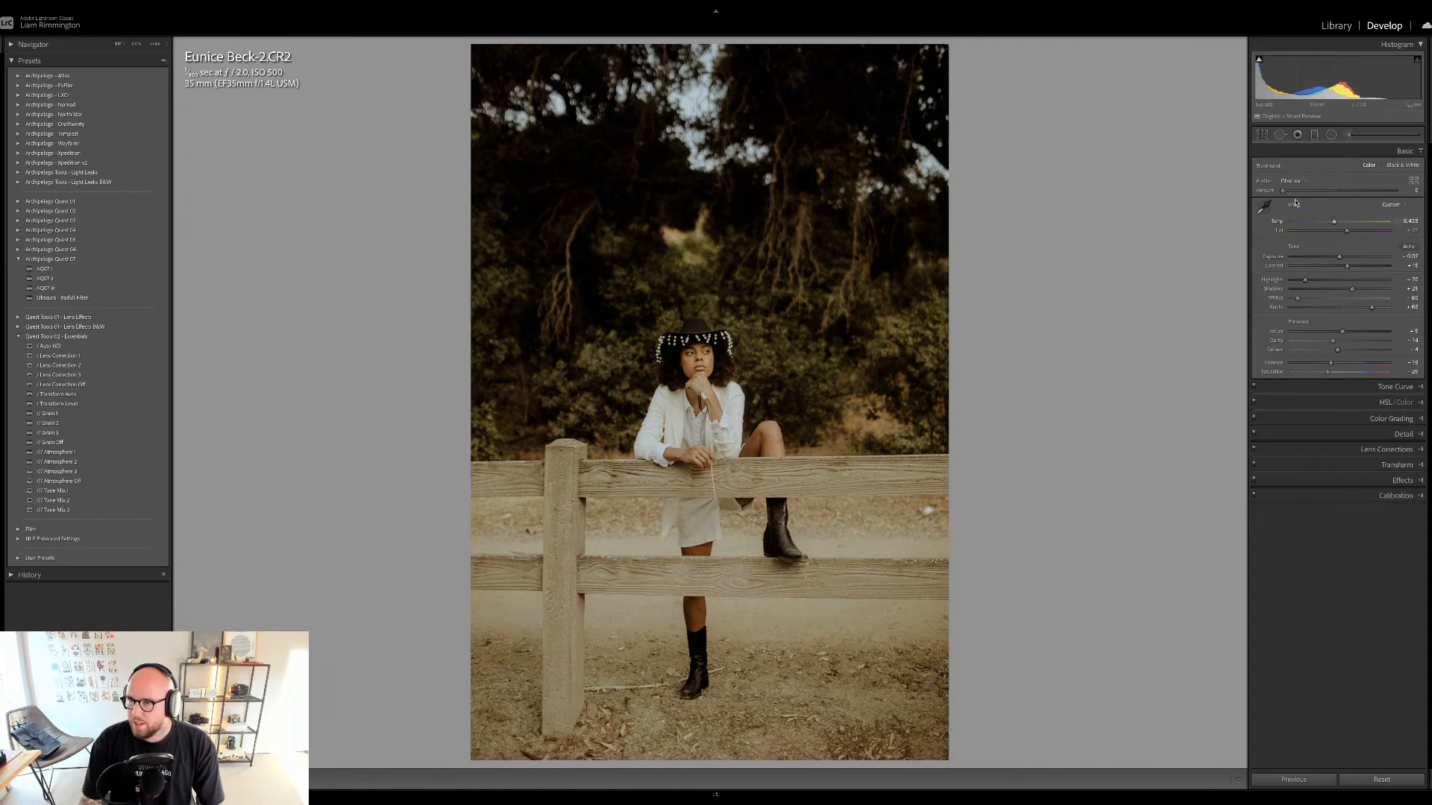
pyautogui.moveTo(1286, 195); pyautogui.dragTo(1336, 198)
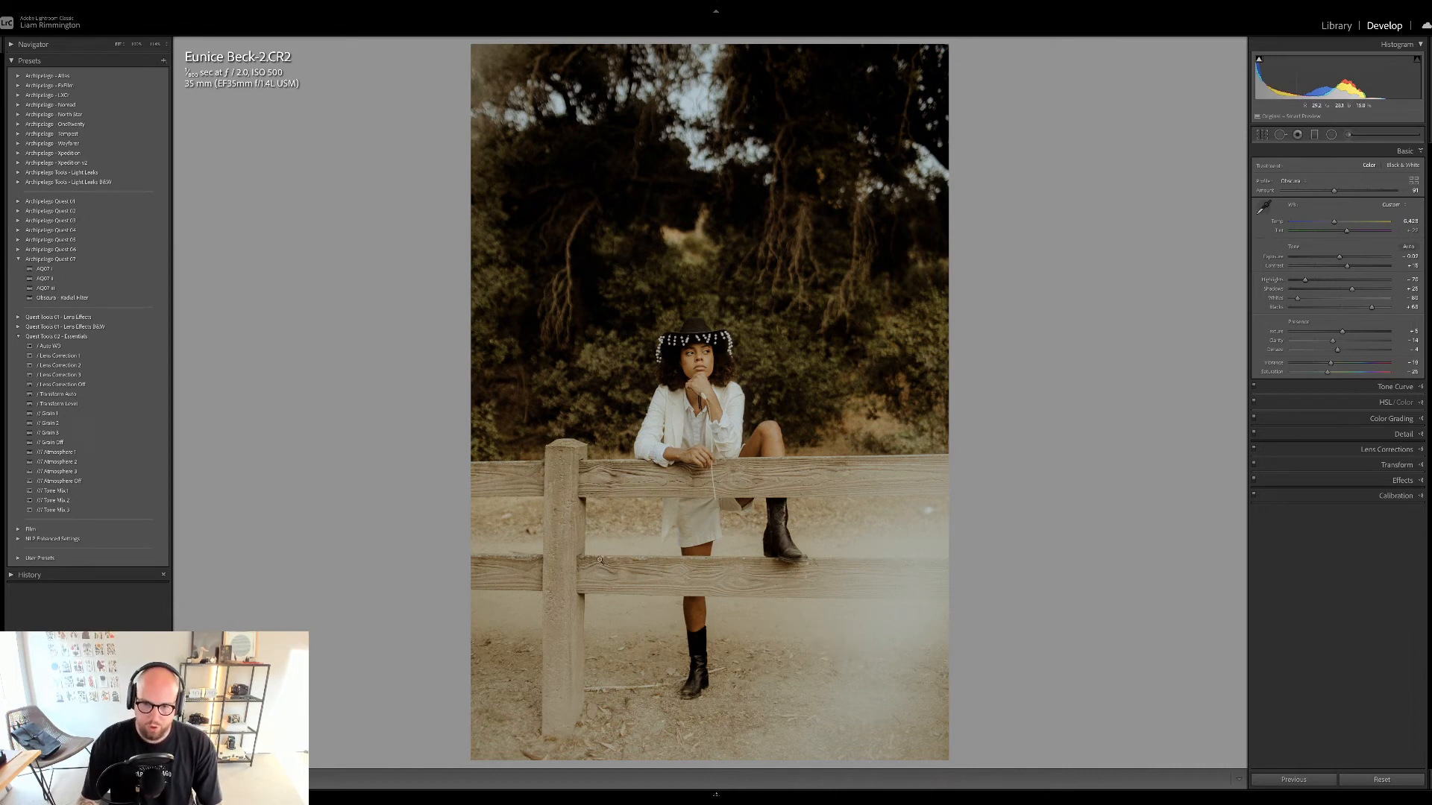
# - Compare the fence portrait before and after the edit, and examine the woman, her clothing and the fence at closer zoom
pyautogui.press('\\')
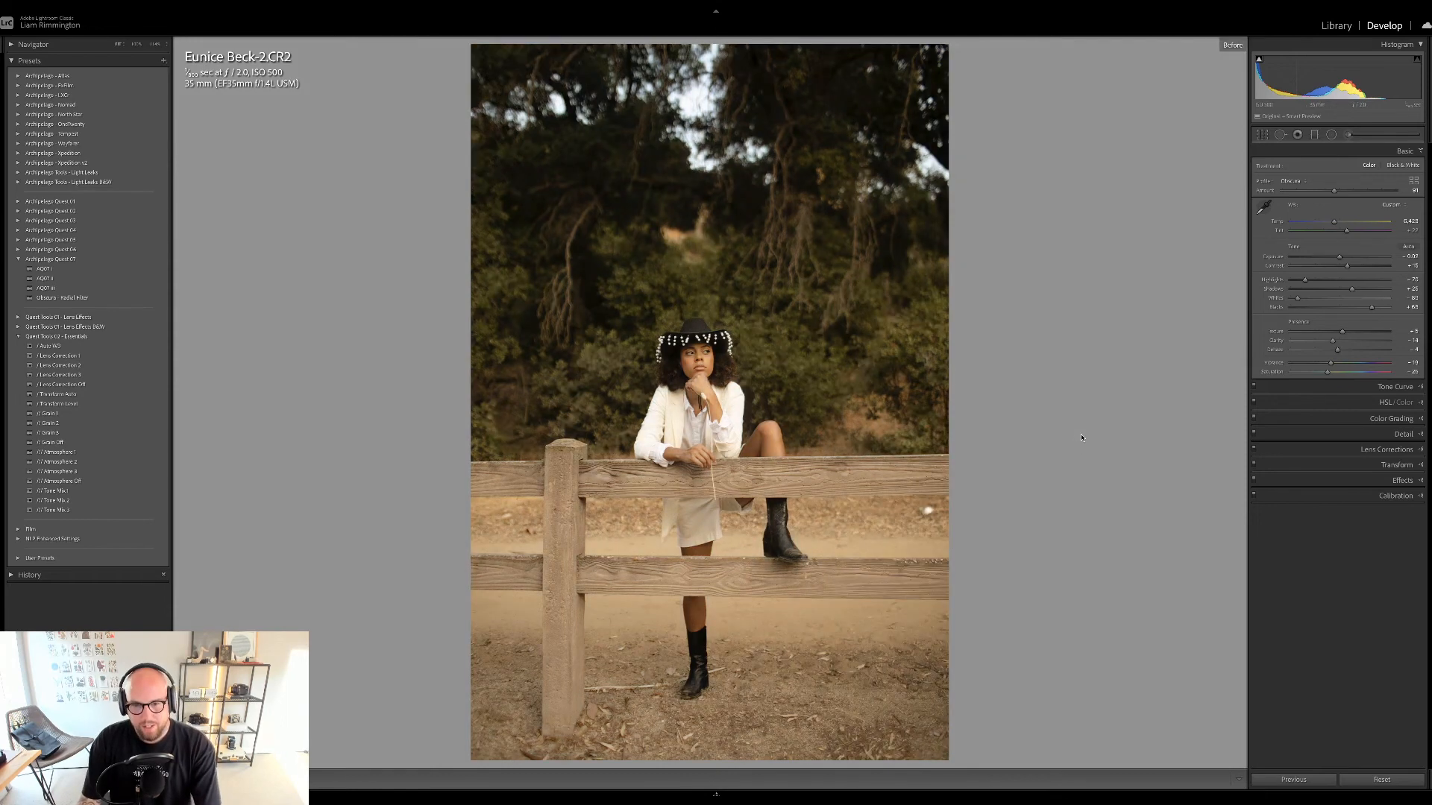
pyautogui.press('\\')
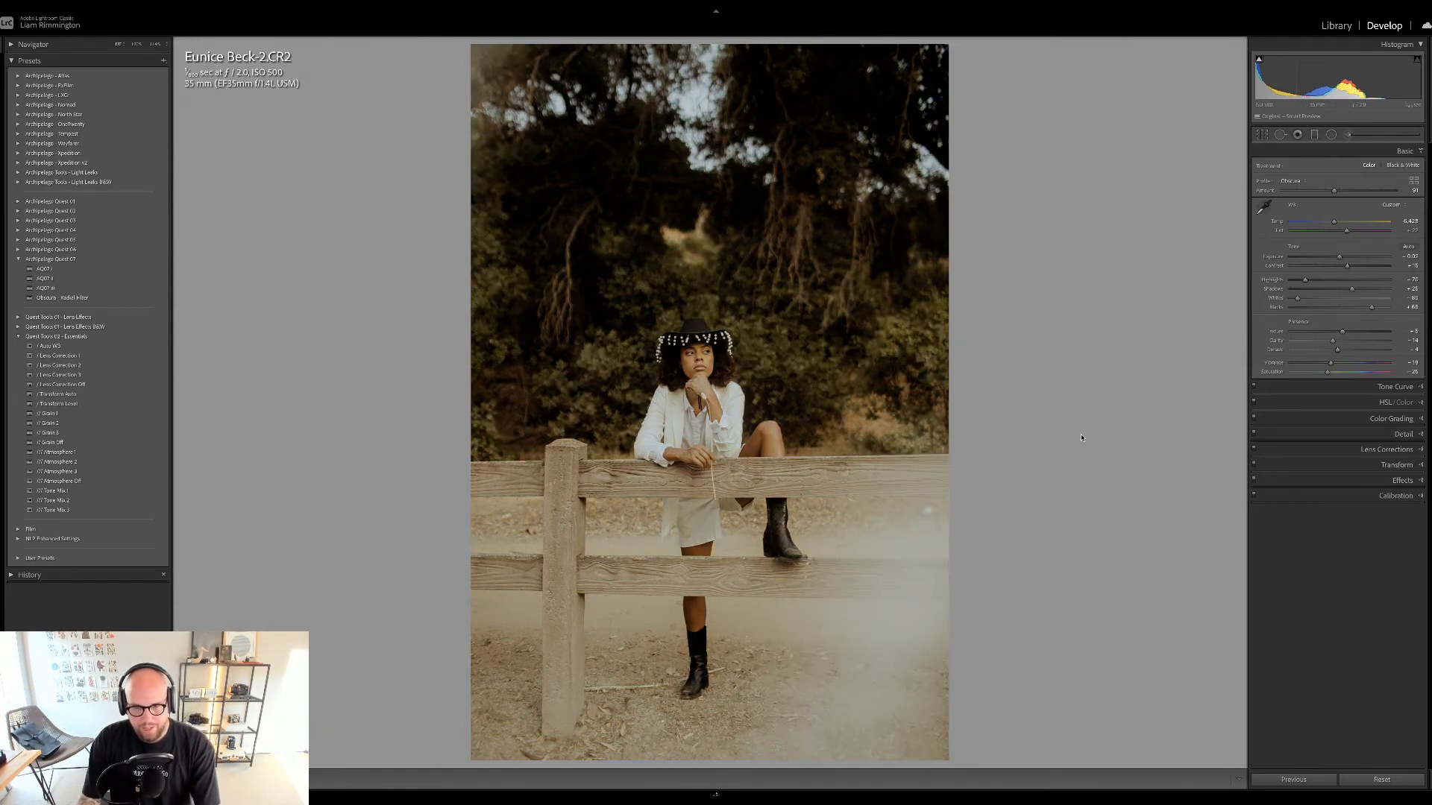
pyautogui.press('\\')
pyautogui.press('\\')
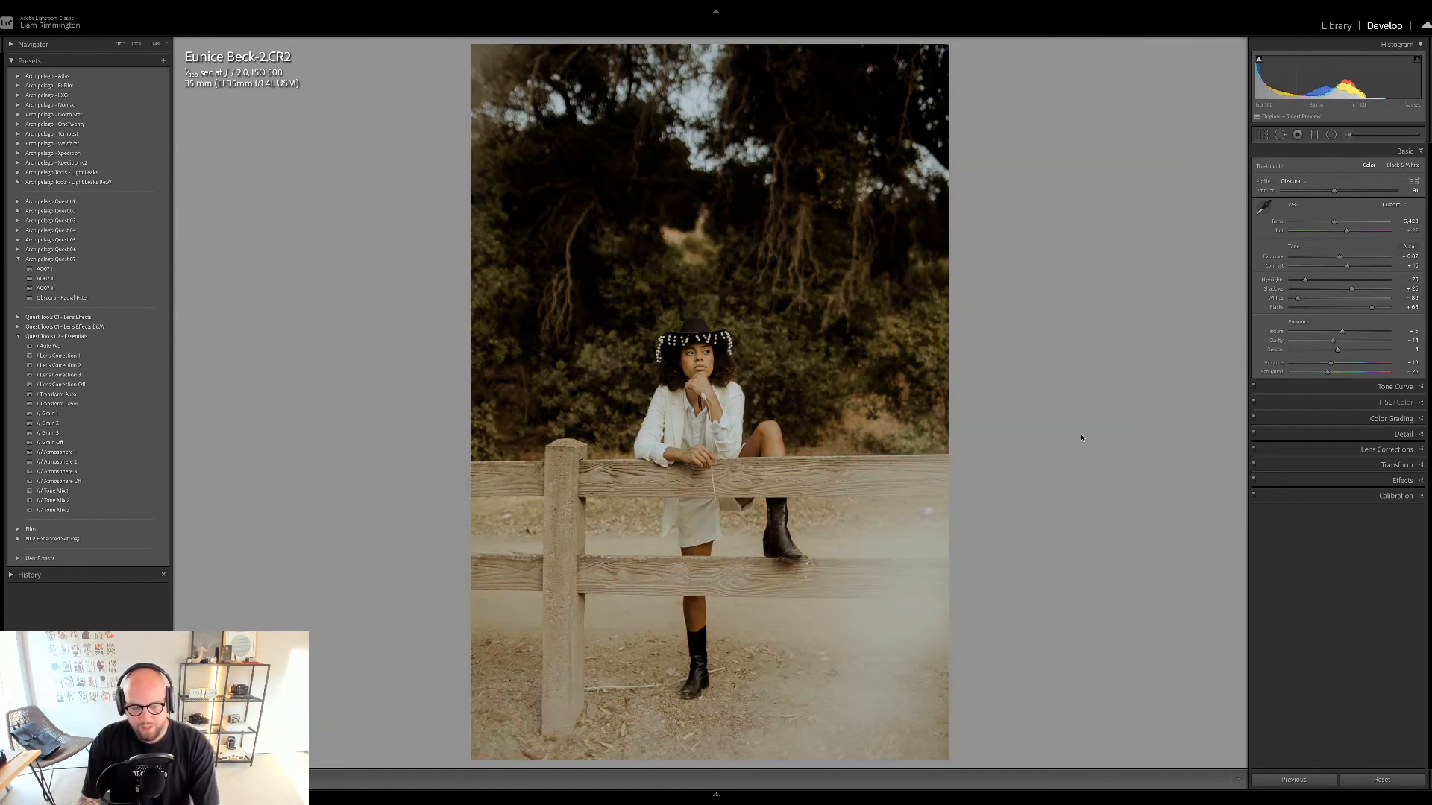
pyautogui.click(741, 440)
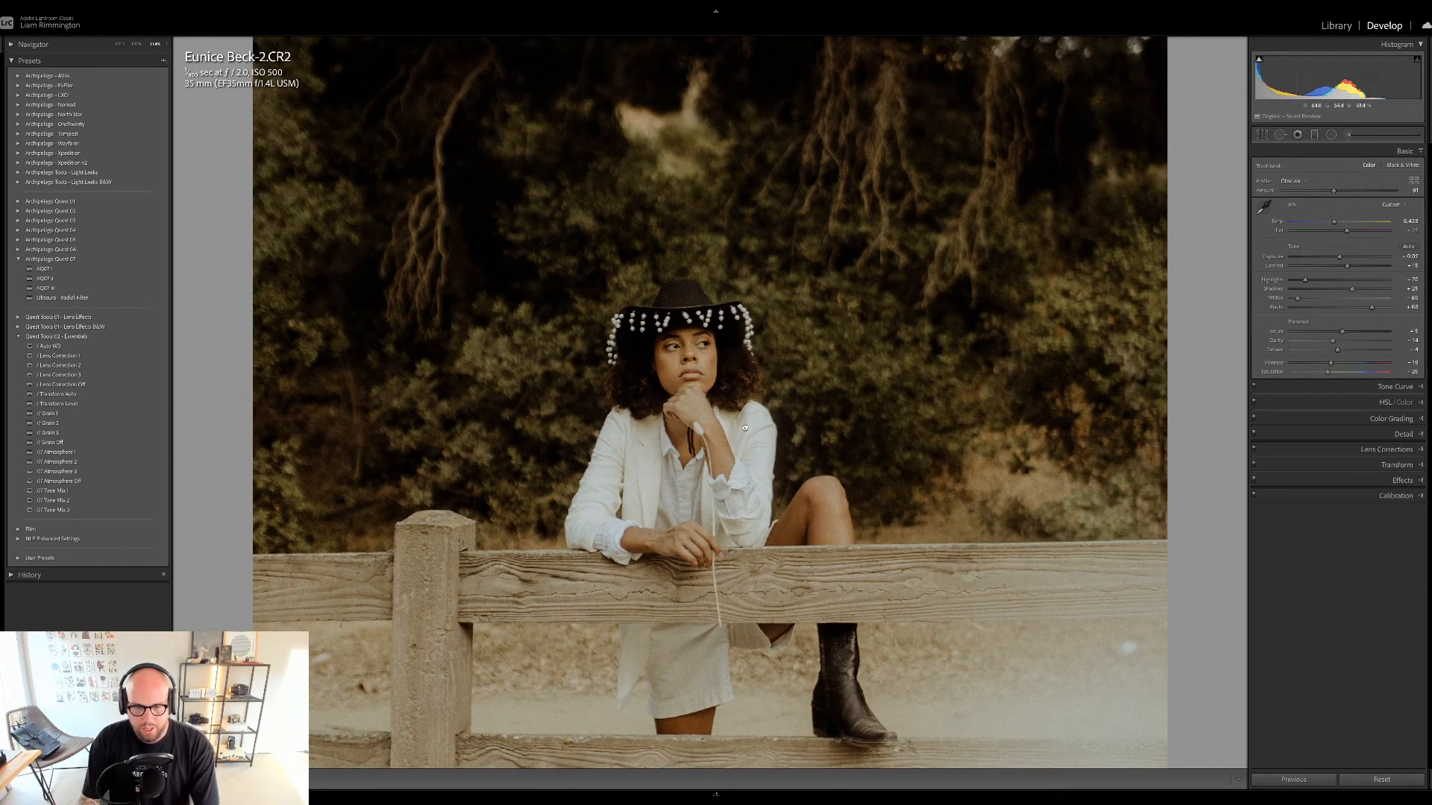
pyautogui.moveTo(1044, 358); pyautogui.dragTo(843, 215)
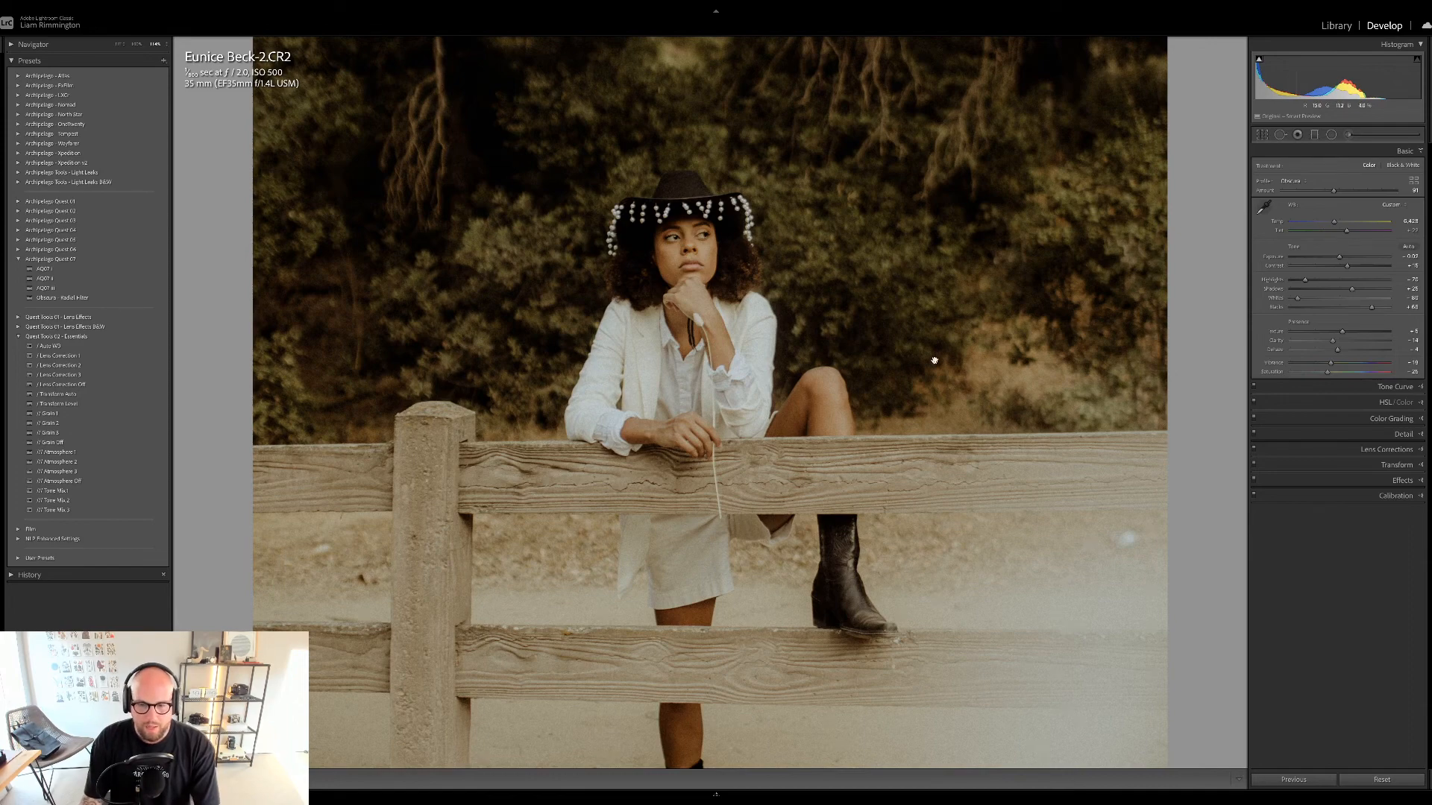
pyautogui.moveTo(935, 361)
pyautogui.mouseDown()
pyautogui.moveTo(946, 157)
pyautogui.moveTo(948, 365)
pyautogui.mouseUp()
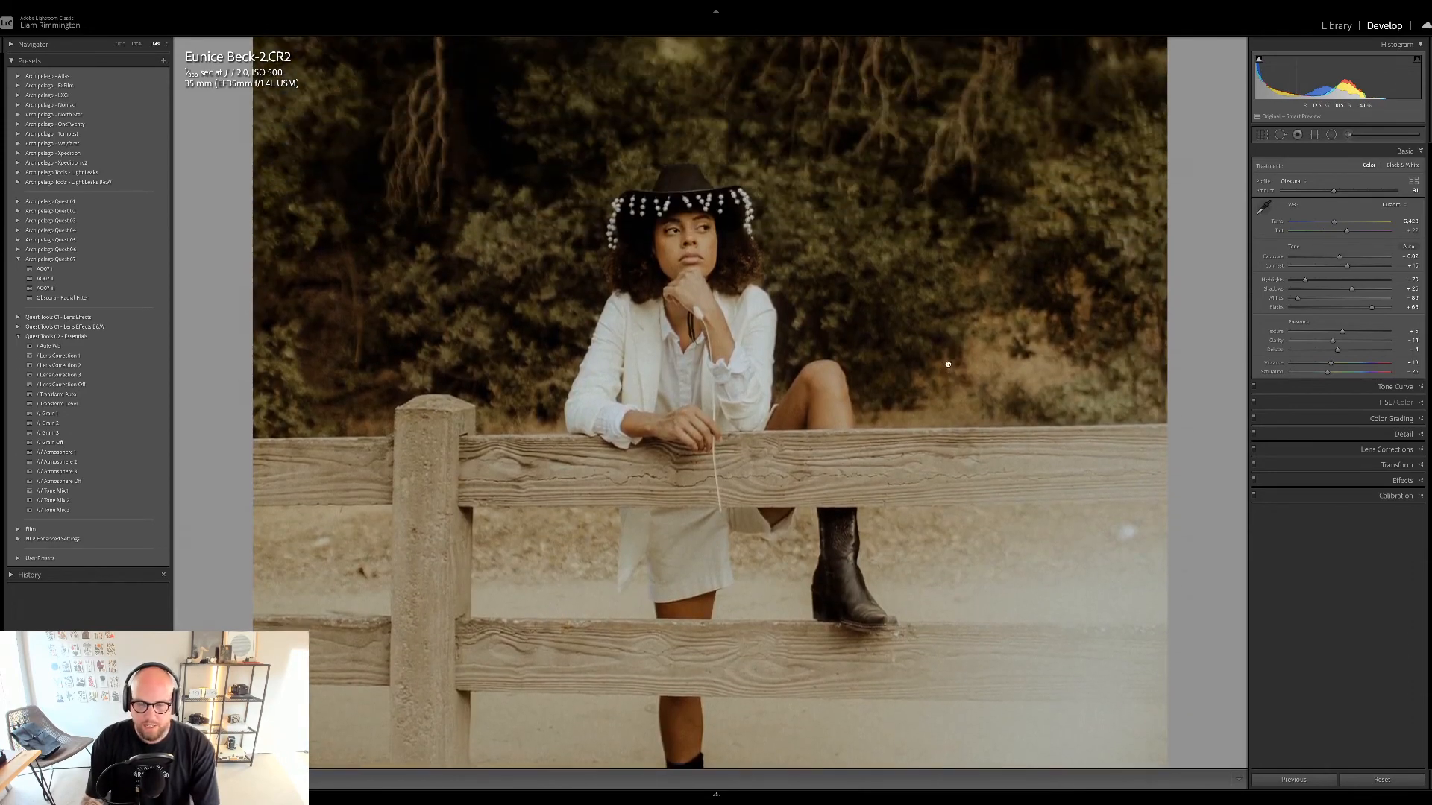
pyautogui.click(896, 322)
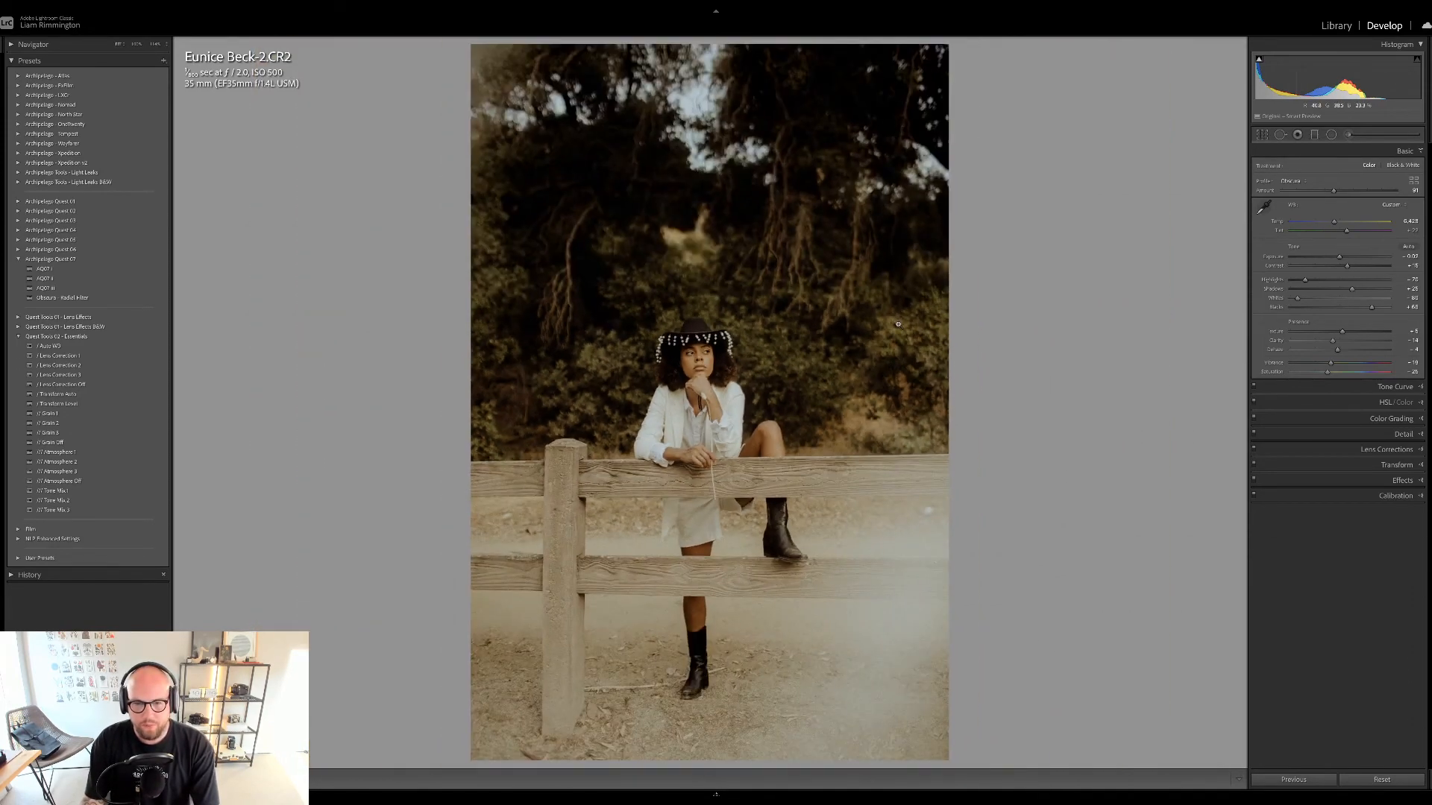
# - Compare the original and edited fence portrait in place and side by side, and return to the photo grid
pyautogui.press('\\')
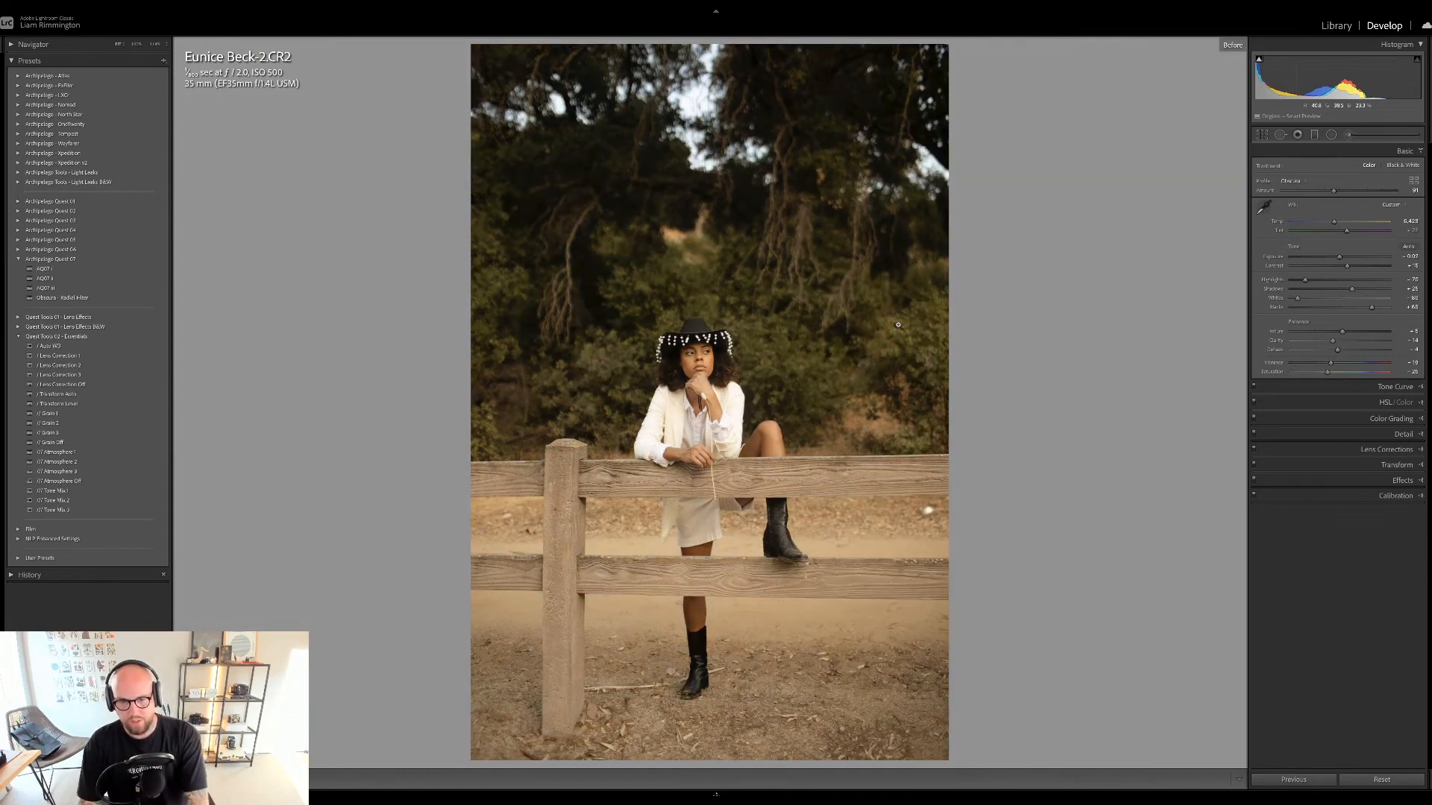
pyautogui.press('\\')
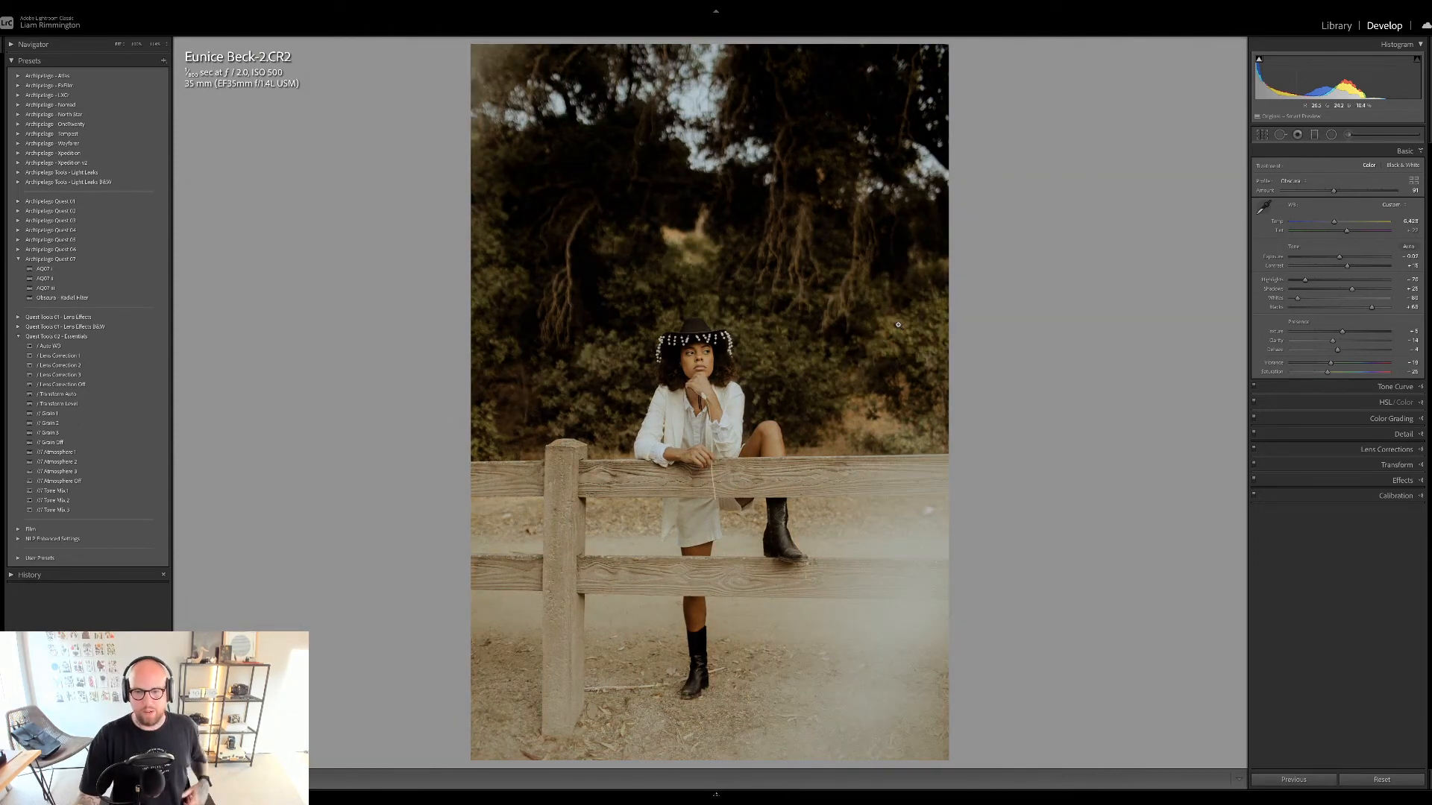
pyautogui.press('y')
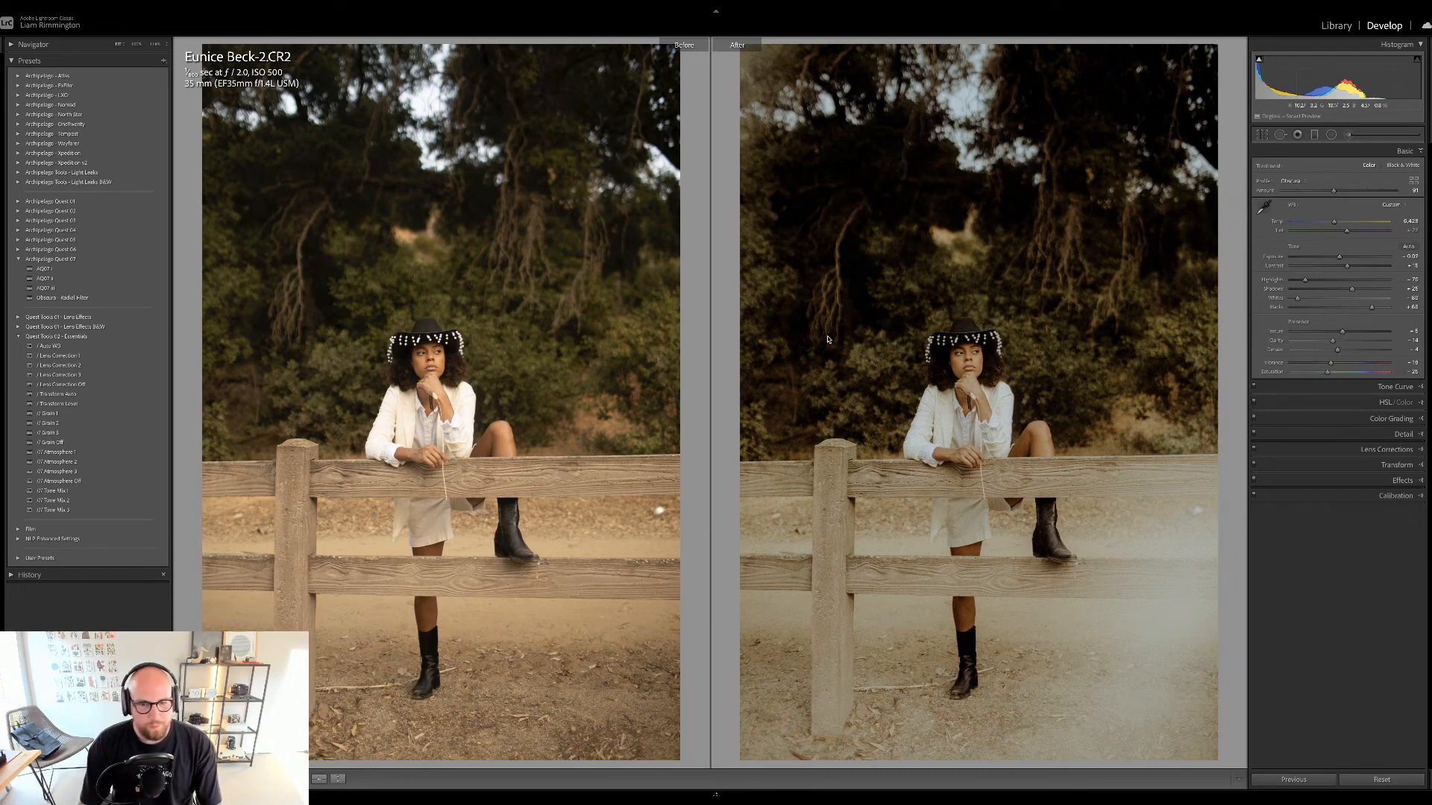
pyautogui.press('g')
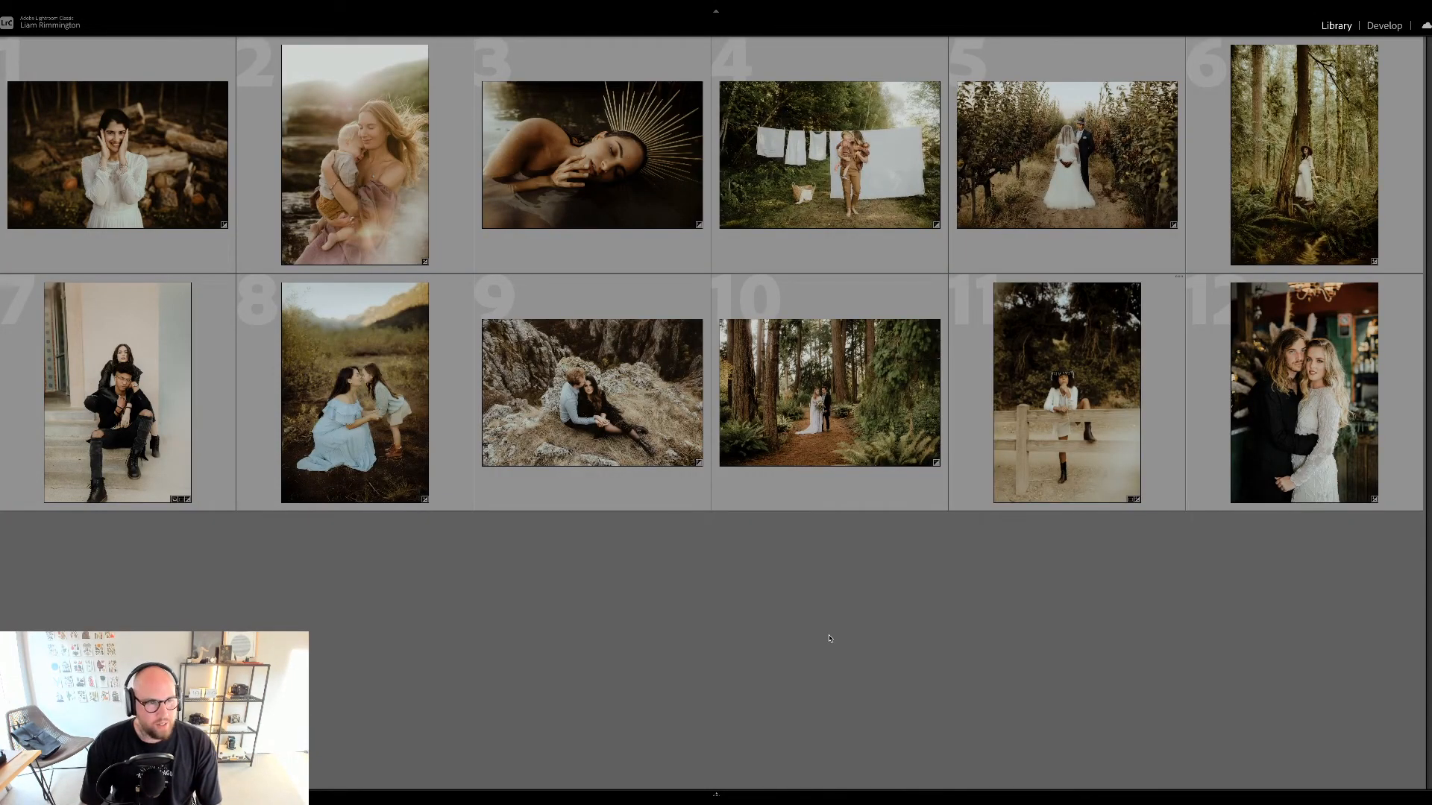